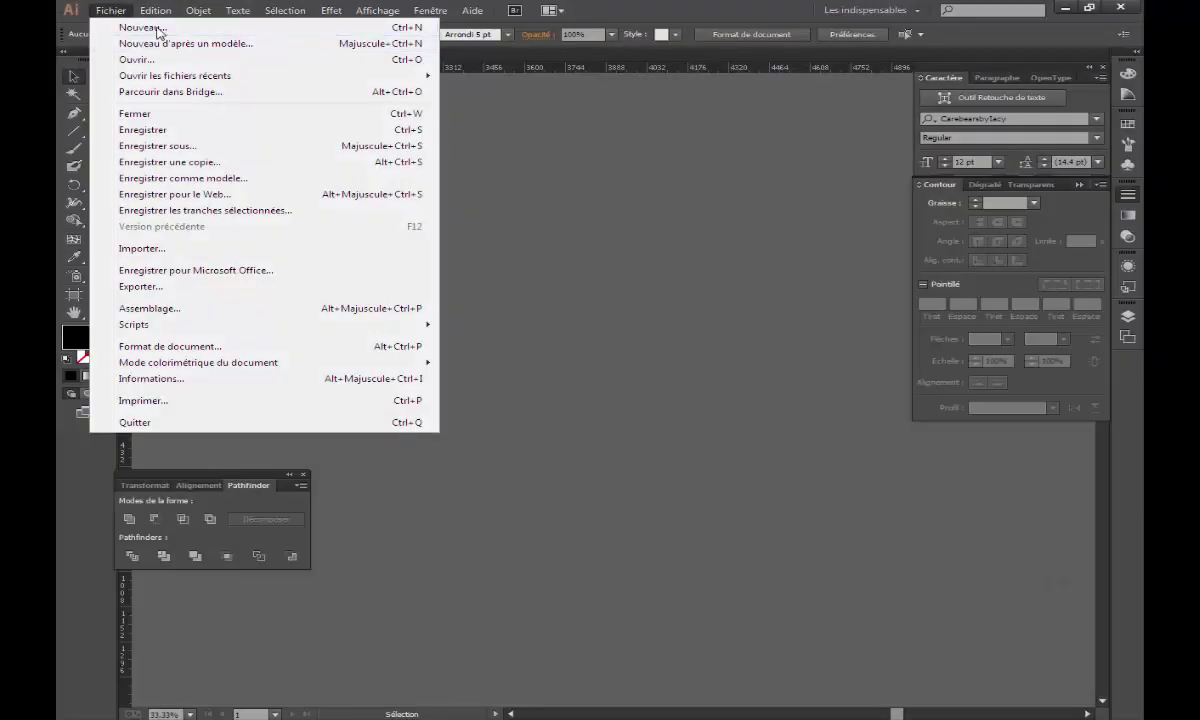
- Create a new 1000 × 1000 px document, keeping pixels as the unit
{"action": "left_click", "coordinate": [140, 27]}
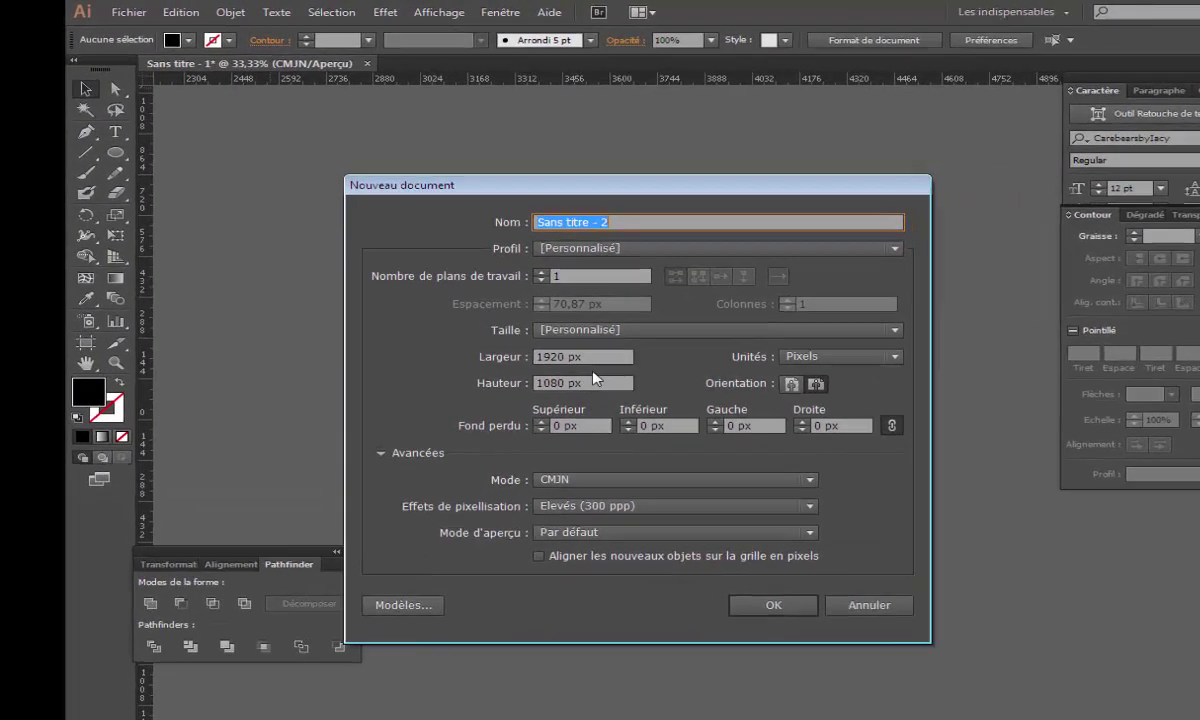
{"action": "type", "text": "1000"}
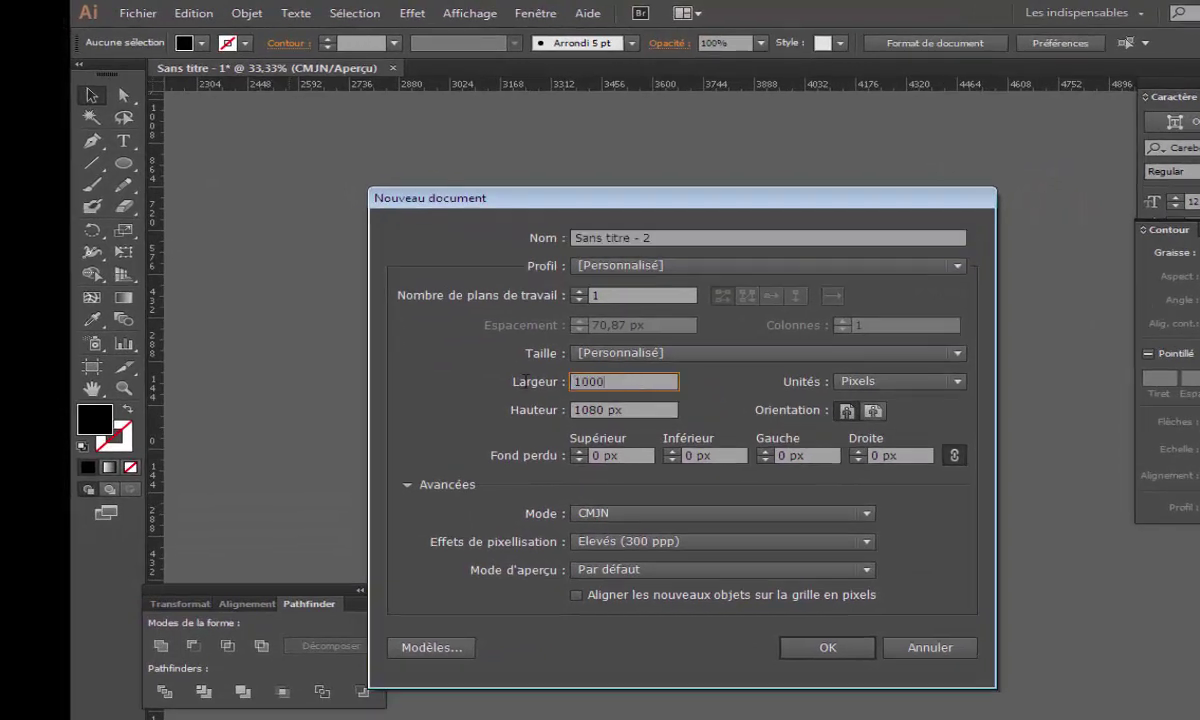
{"action": "key", "text": "Tab"}
{"action": "type", "text": "1000"}
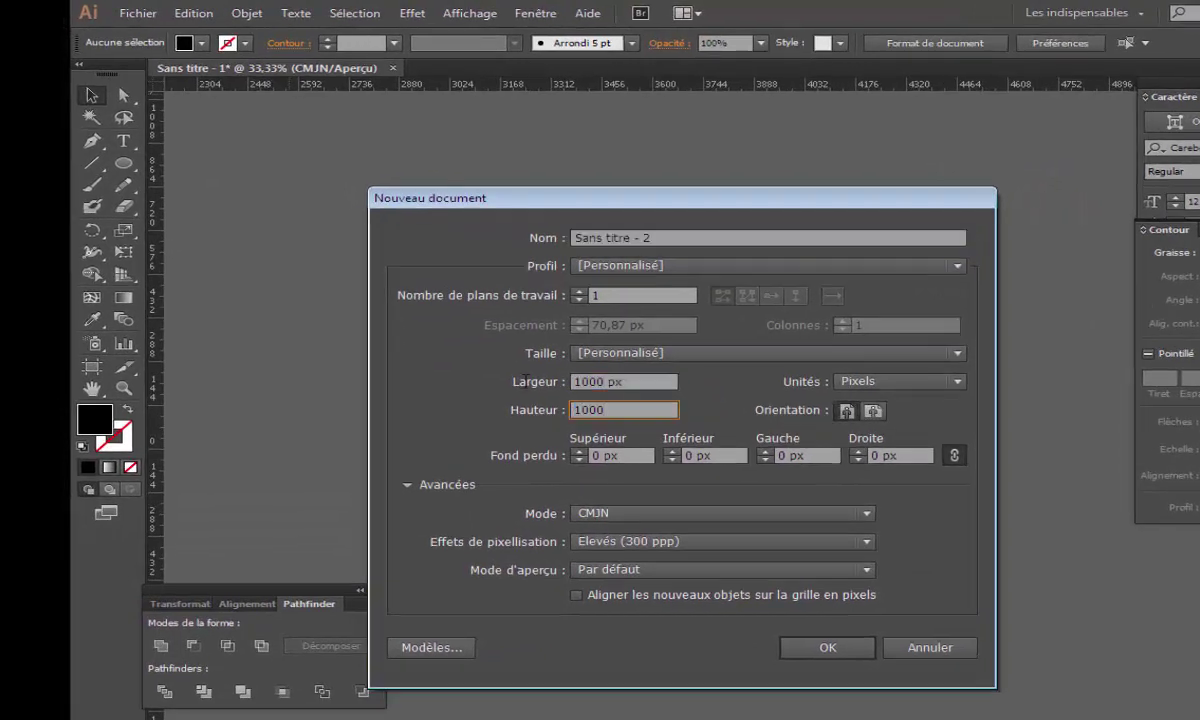
{"action": "left_click", "coordinate": [920, 382]}
{"action": "left_click", "coordinate": [848, 499]}
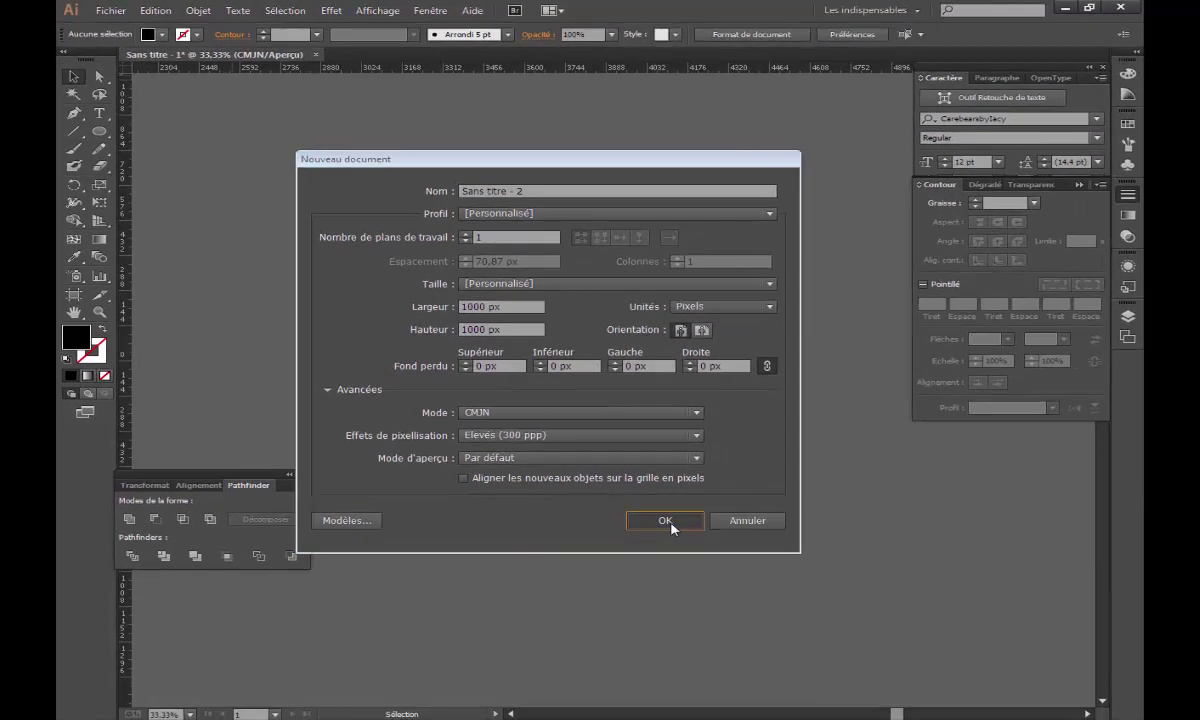
{"action": "left_click", "coordinate": [665, 520]}
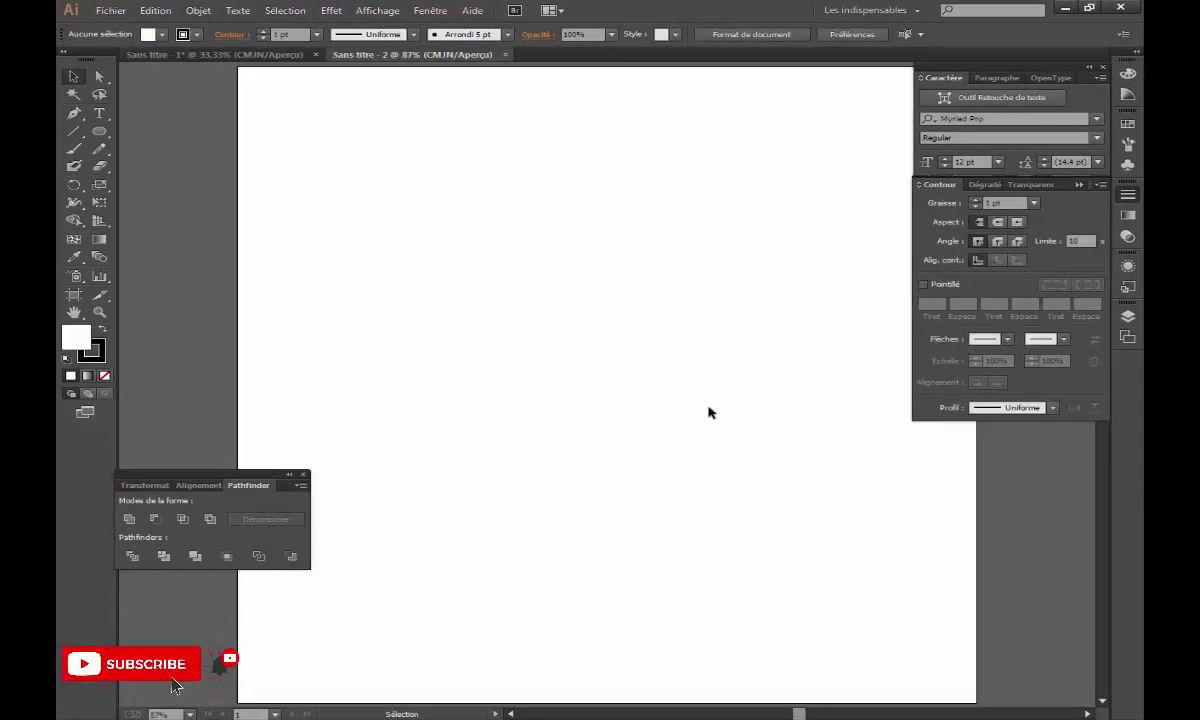
- Draw a 490 × 490 px rounded rectangle with a 190 px corner radius
{"action": "left_click", "coordinate": [100, 133]}
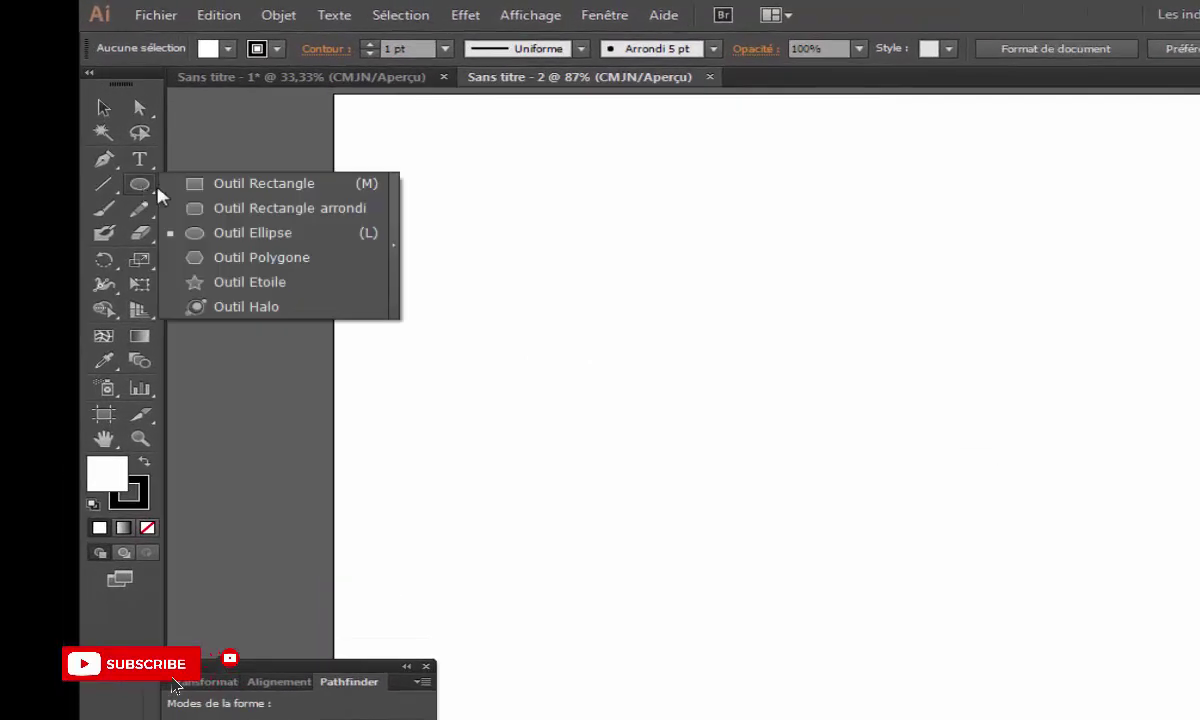
{"action": "left_click", "coordinate": [238, 209]}
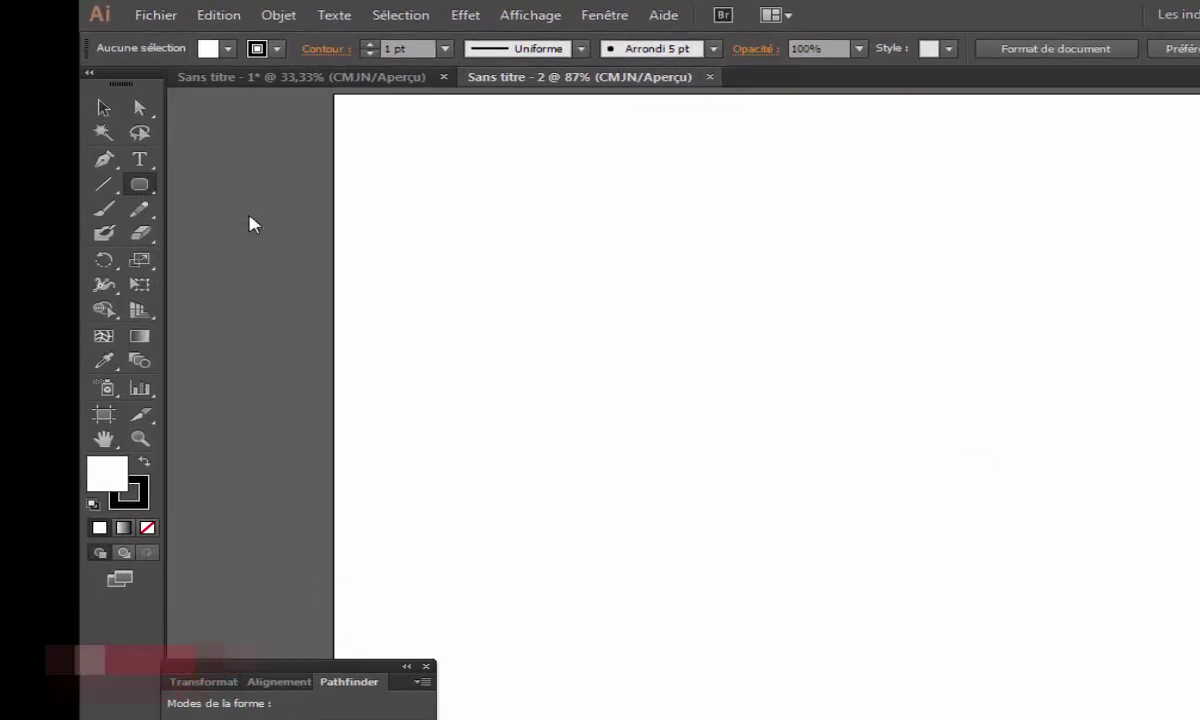
{"action": "left_click", "coordinate": [635, 366]}
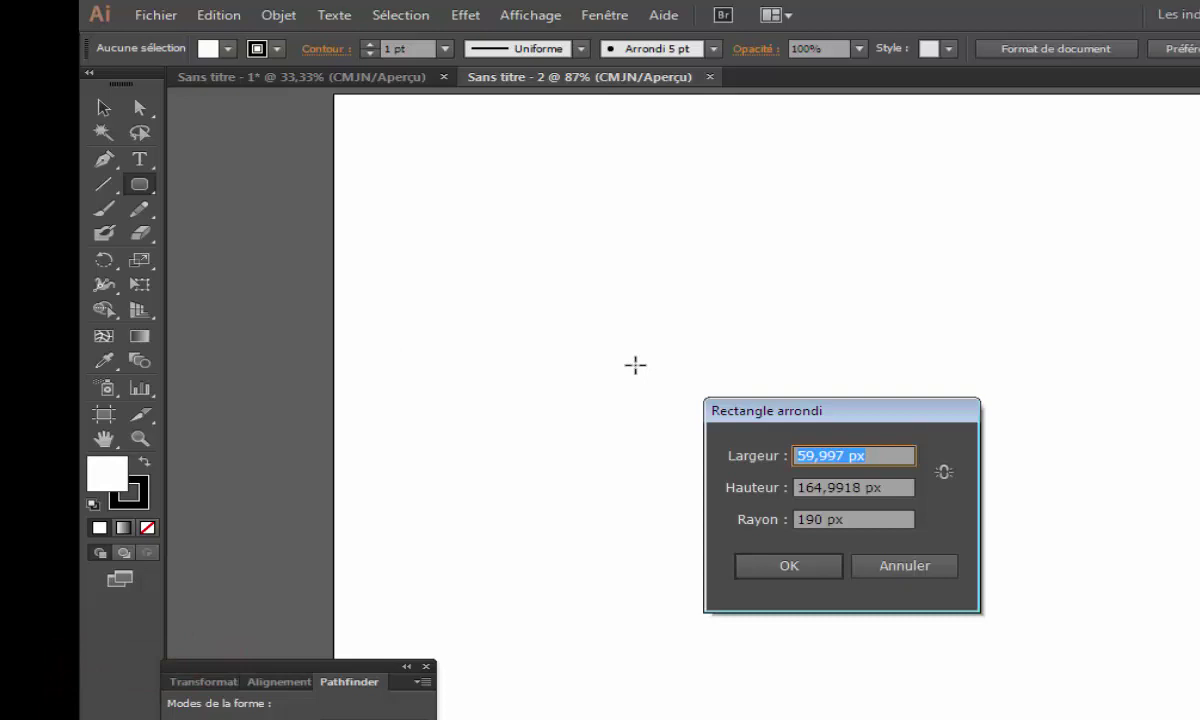
{"action": "type", "text": "490"}
{"action": "key", "text": "Tab"}
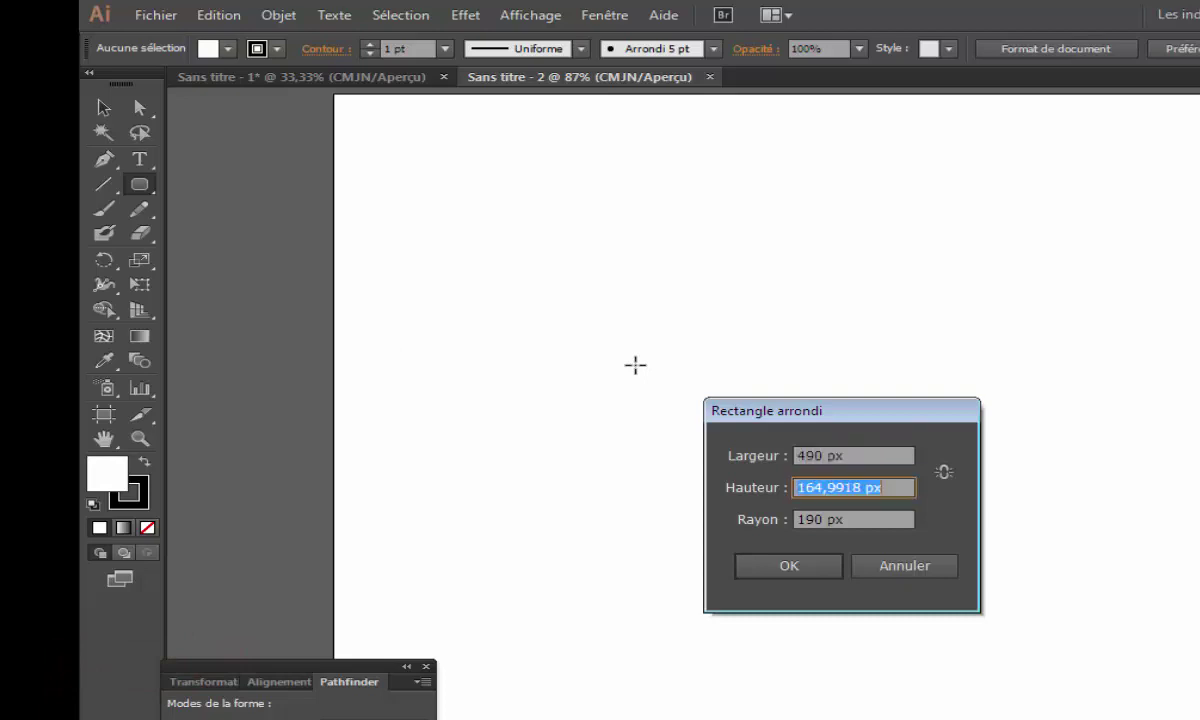
{"action": "type", "text": "490"}
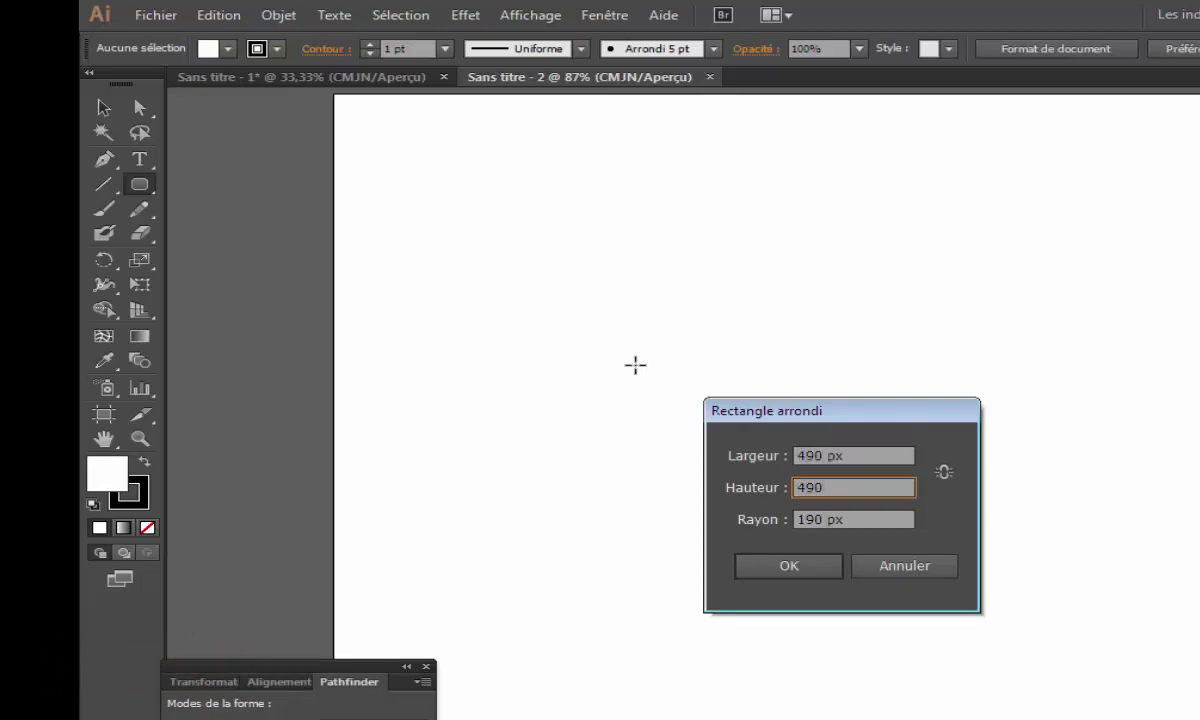
{"action": "key", "text": "Tab"}
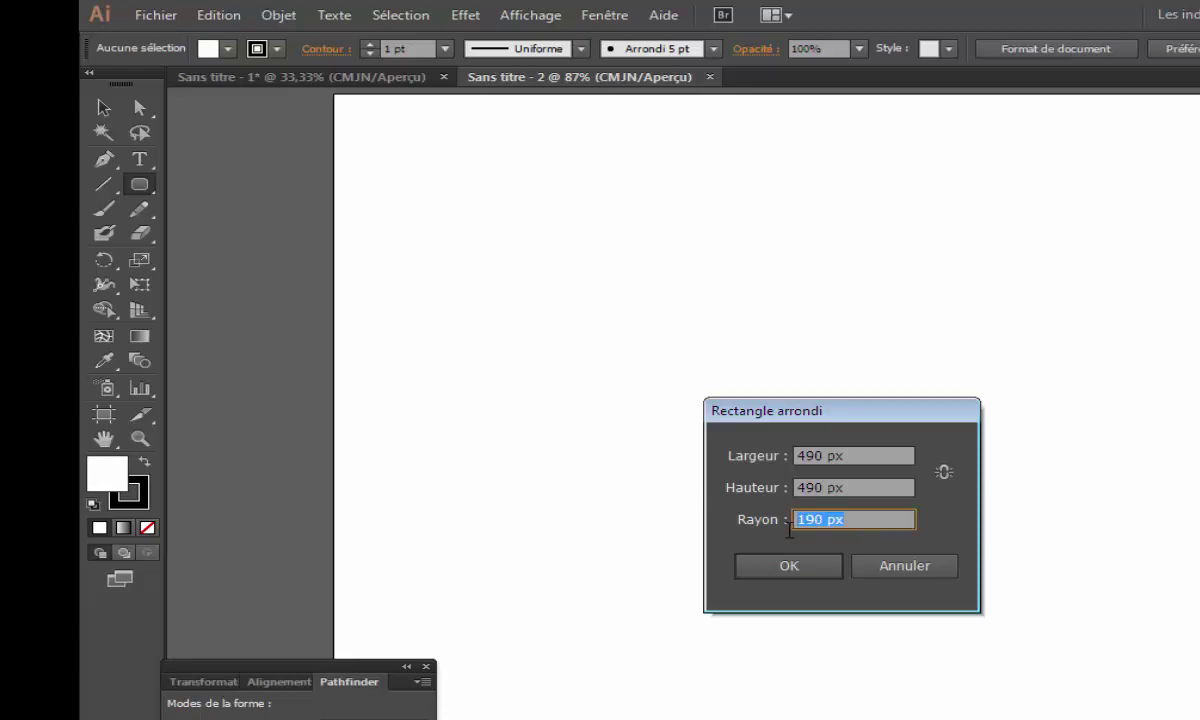
{"action": "type", "text": "19"}
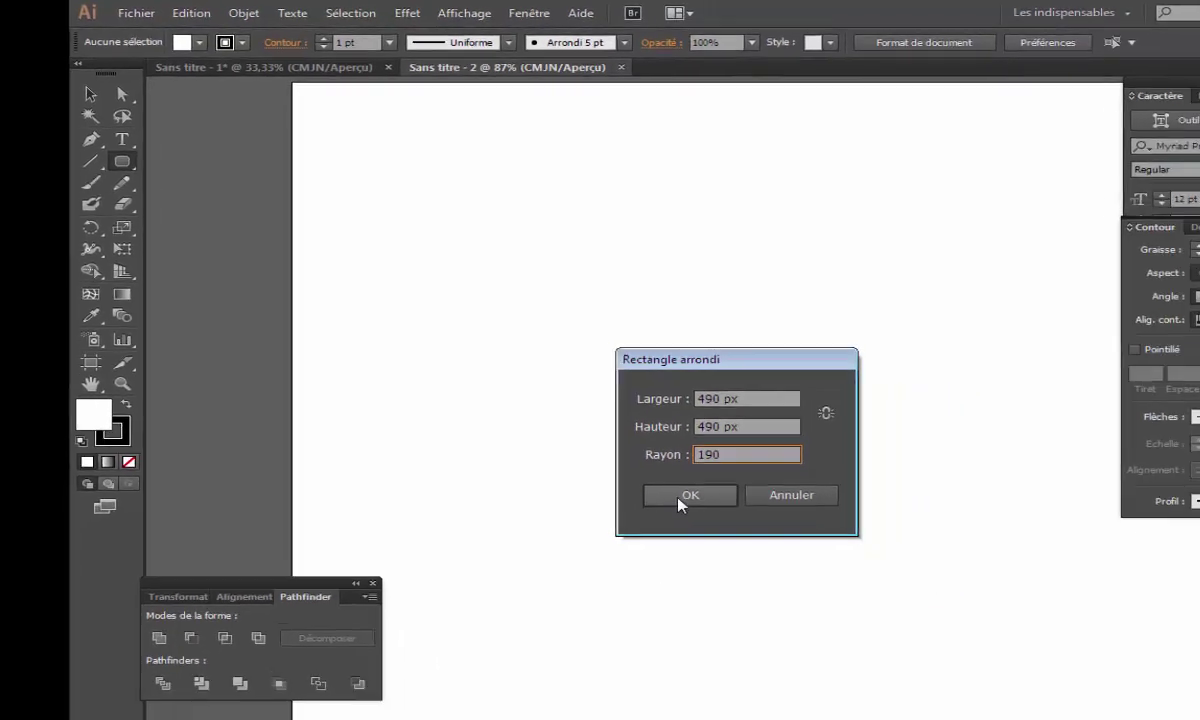
{"action": "left_click", "coordinate": [775, 566]}
- Centre the rounded square vertically and horizontally on the artboard, then deselect it
{"action": "left_click", "coordinate": [205, 486]}
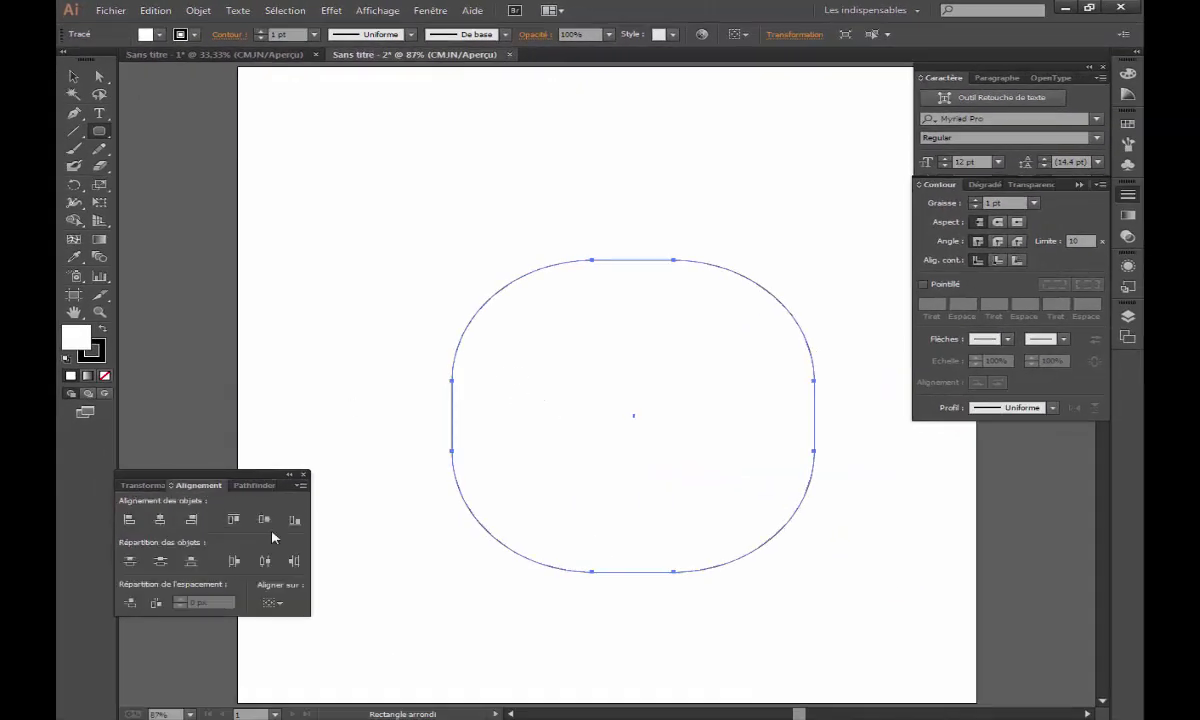
{"action": "left_click", "coordinate": [268, 603]}
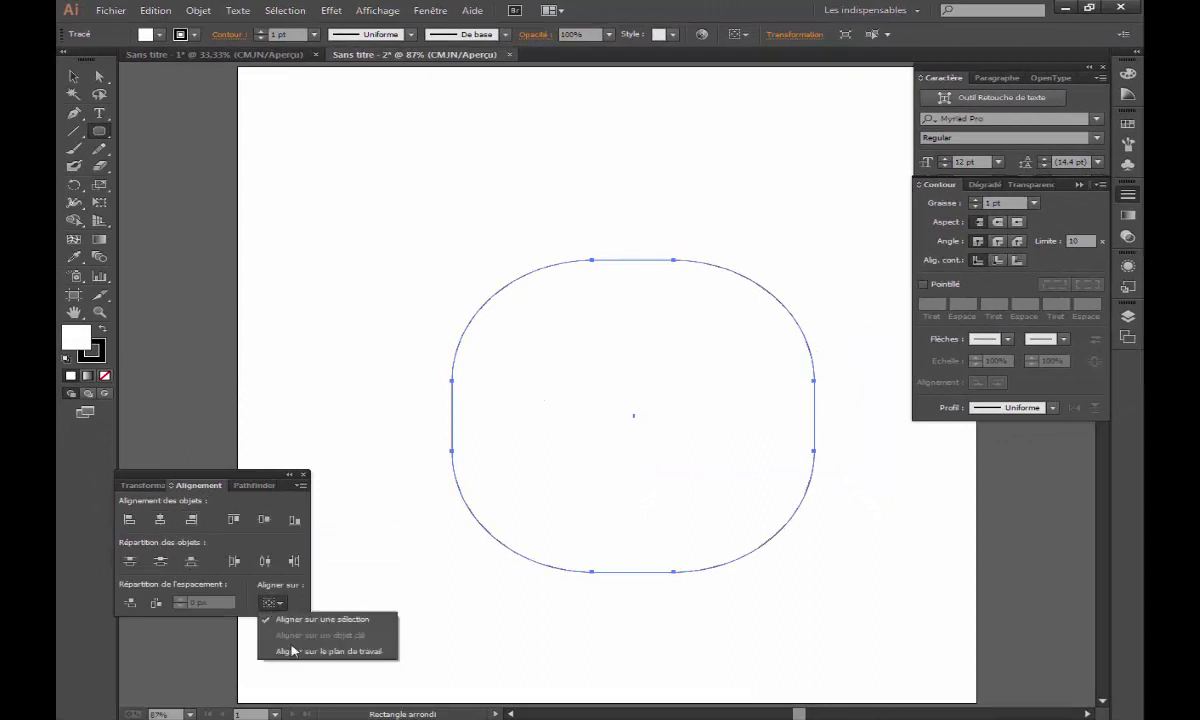
{"action": "left_click", "coordinate": [256, 648]}
{"action": "left_click", "coordinate": [160, 519]}
{"action": "left_click", "coordinate": [165, 521]}
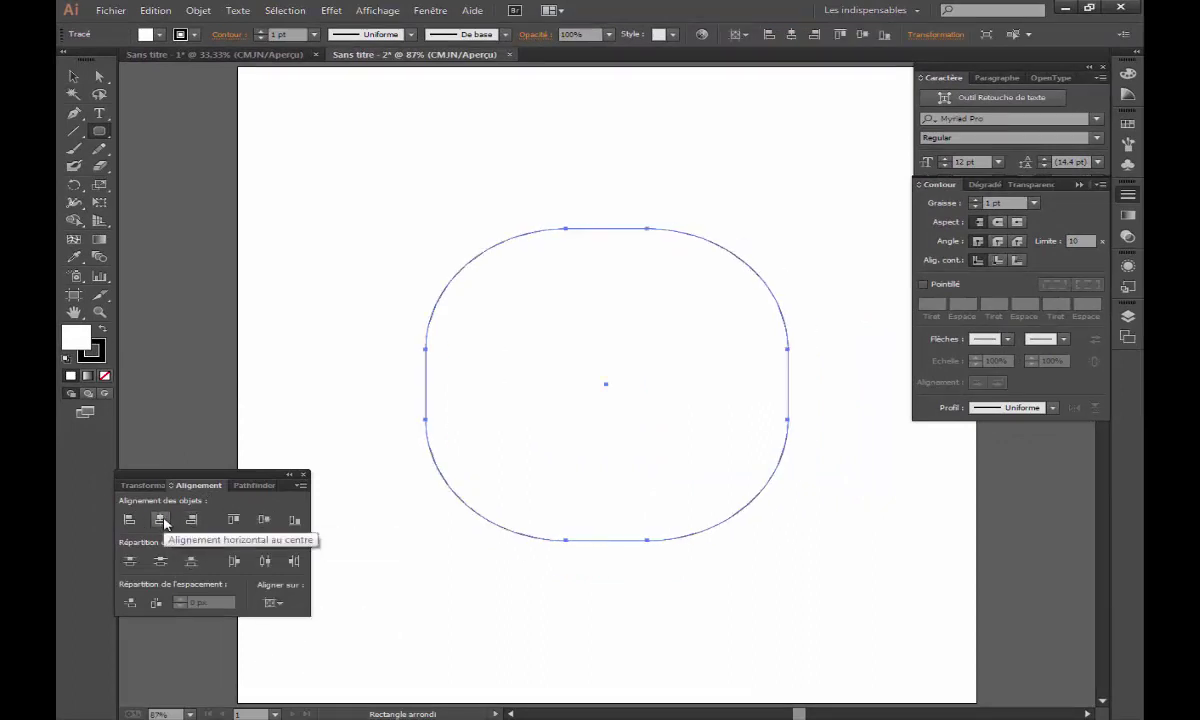
{"action": "left_click", "coordinate": [73, 76]}
{"action": "left_click", "coordinate": [418, 153]}
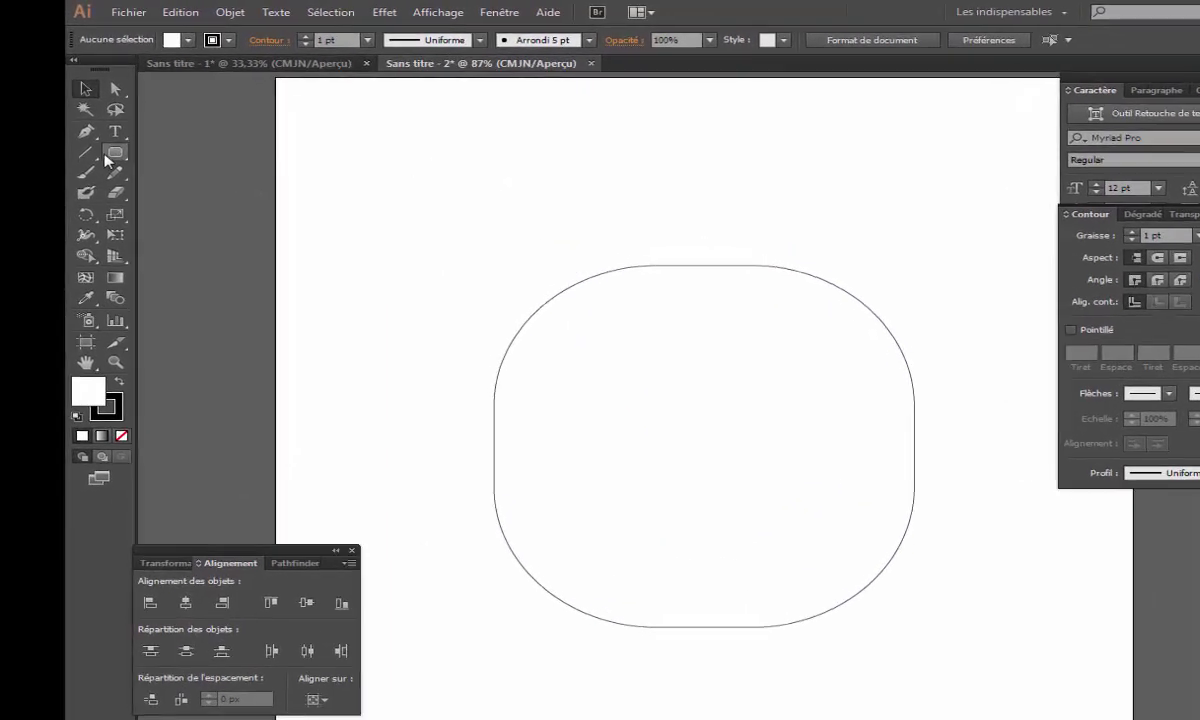
- Make a 50 × 50 px square, rotate it 45° into a diamond, and centre it on the bottom edge
{"action": "left_click_drag", "start_coordinate": [99, 131], "coordinate": [148, 133]}
{"action": "left_click", "coordinate": [175, 155]}
{"action": "left_click", "coordinate": [593, 349]}
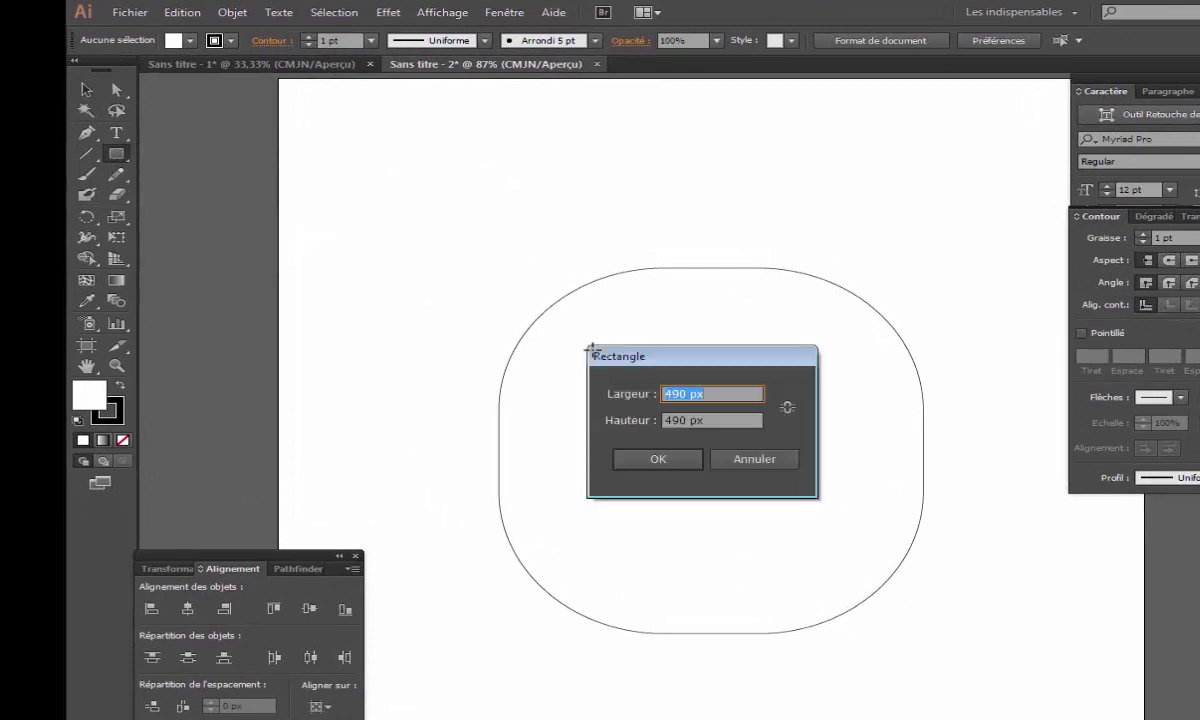
{"action": "key", "text": "Tab"}
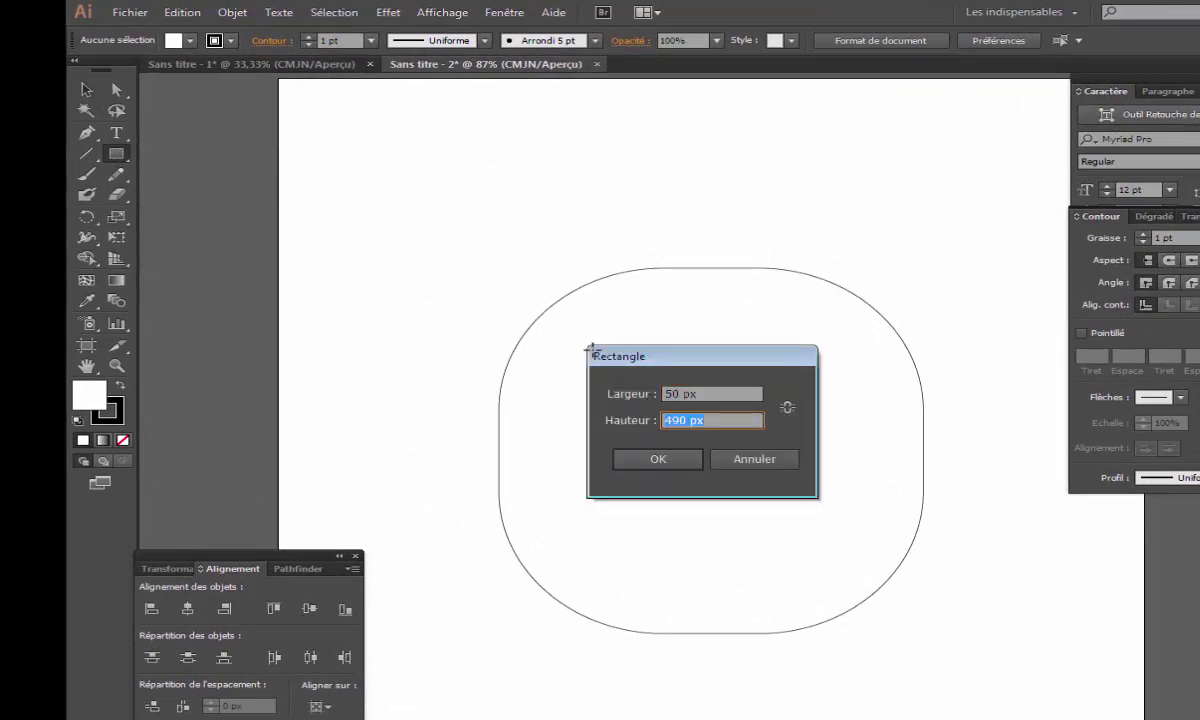
{"action": "type", "text": "50"}
{"action": "key", "text": "Return"}
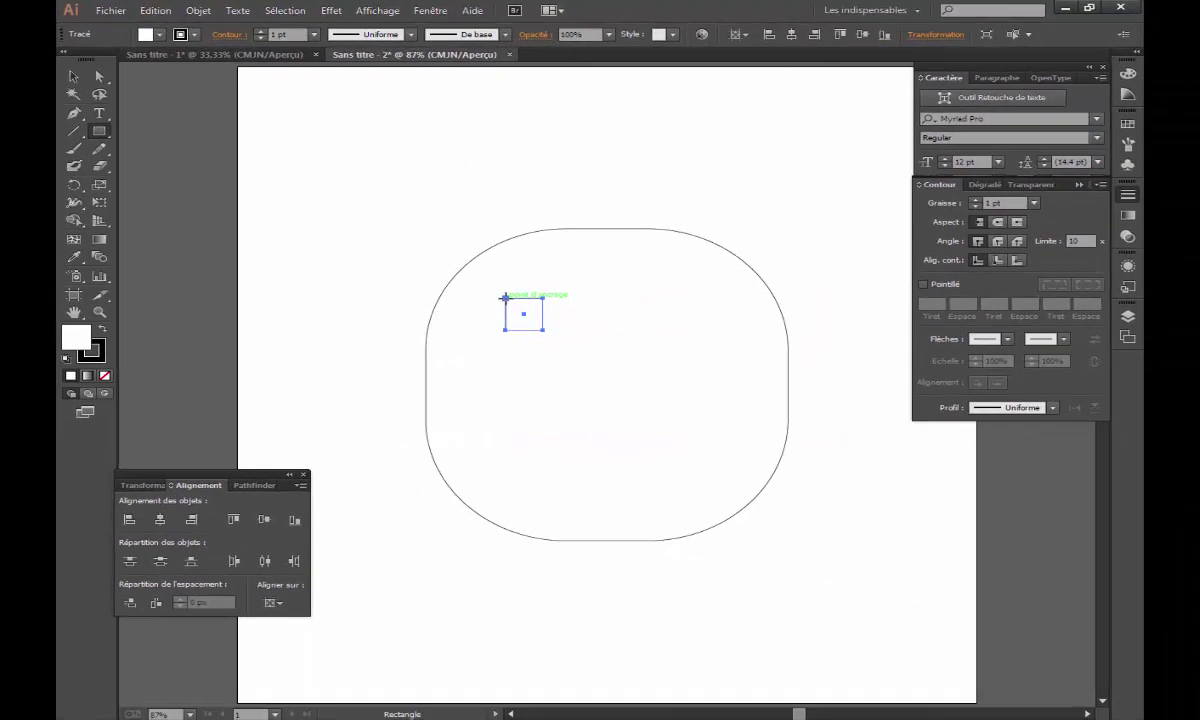
{"action": "key", "text": "v"}
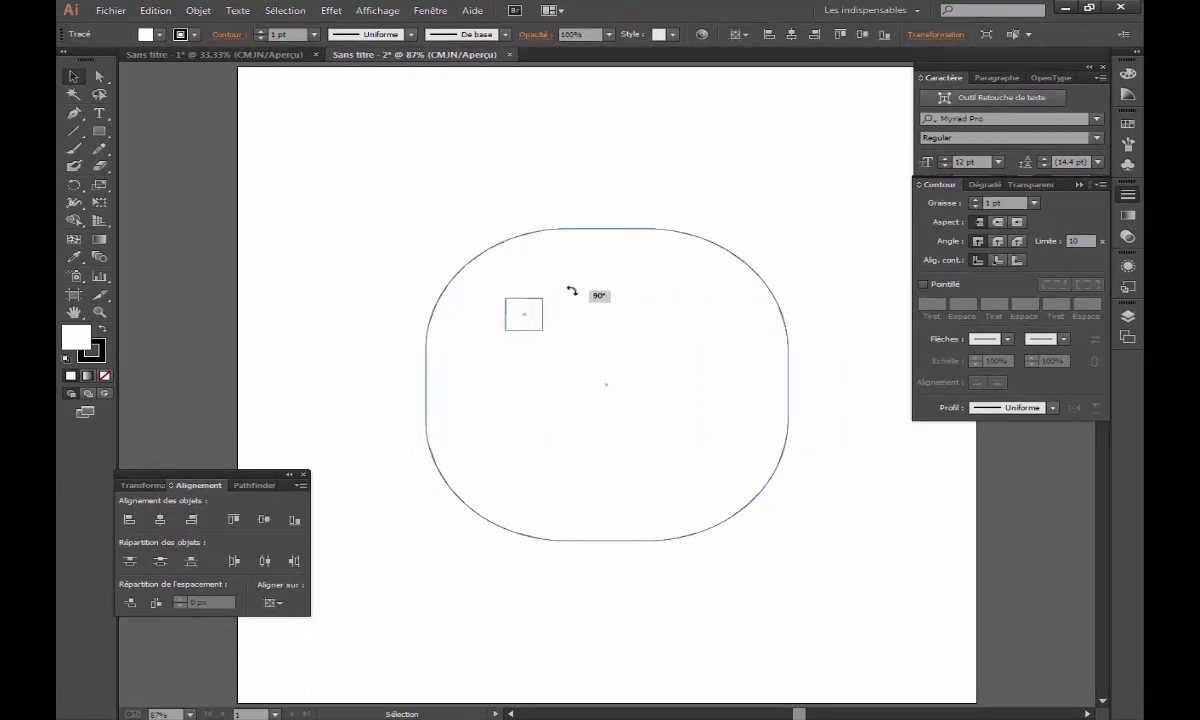
{"action": "mouse_move", "coordinate": [551, 339]}
{"action": "left_mouse_down"}
{"action": "mouse_move", "coordinate": [576, 302]}
{"action": "mouse_move", "coordinate": [604, 548]}
{"action": "left_mouse_up"}
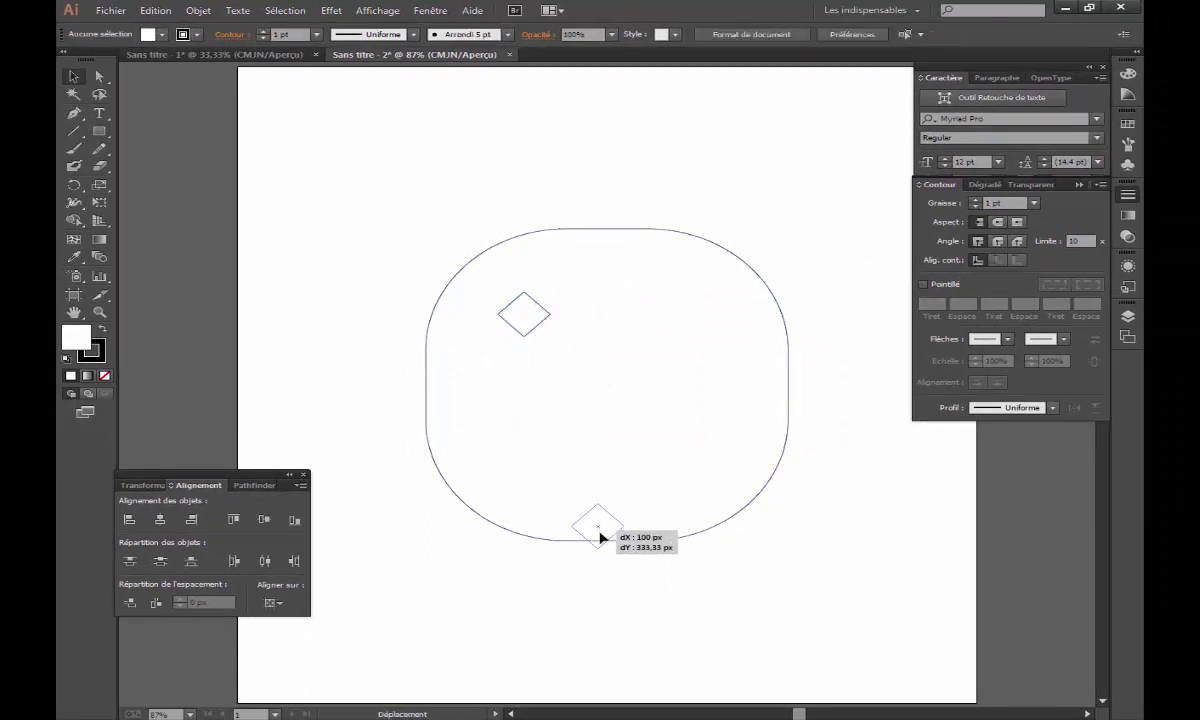
{"action": "left_click", "coordinate": [160, 521]}
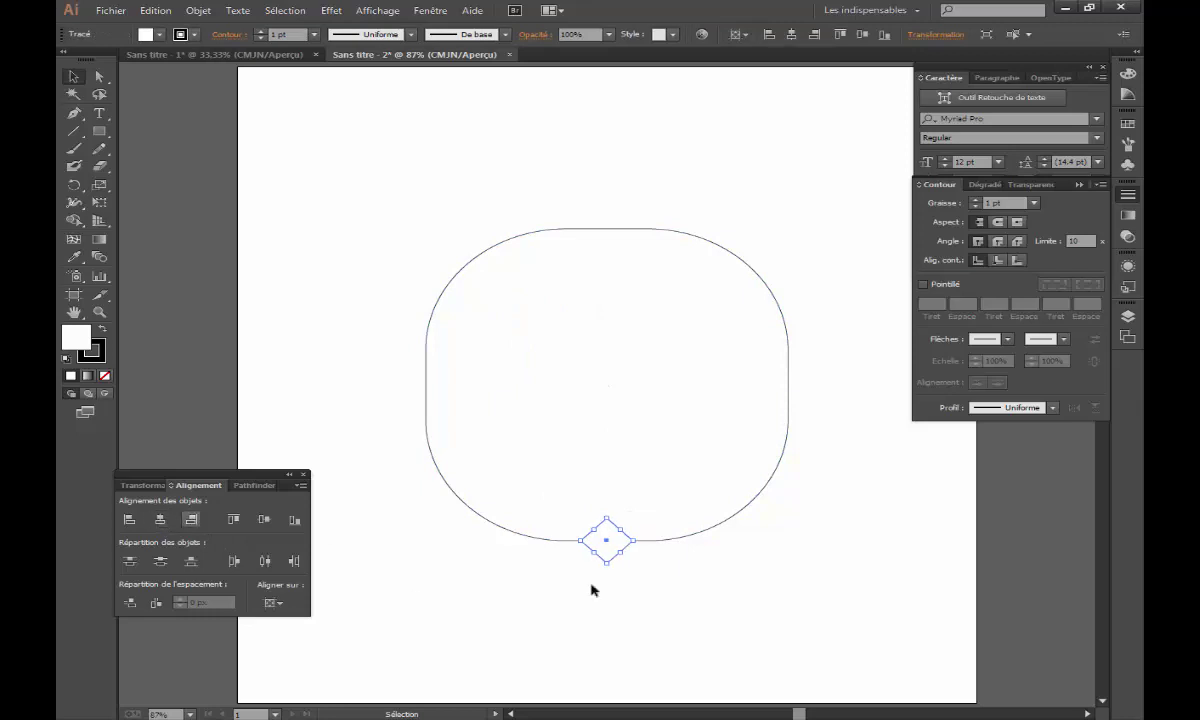
{"action": "left_click", "coordinate": [643, 580]}
- Copy the diamond to the square's right edge midpoint, then copy it across to the left edge
{"action": "left_click_drag", "start_coordinate": [620, 551], "coordinate": [790, 405]}
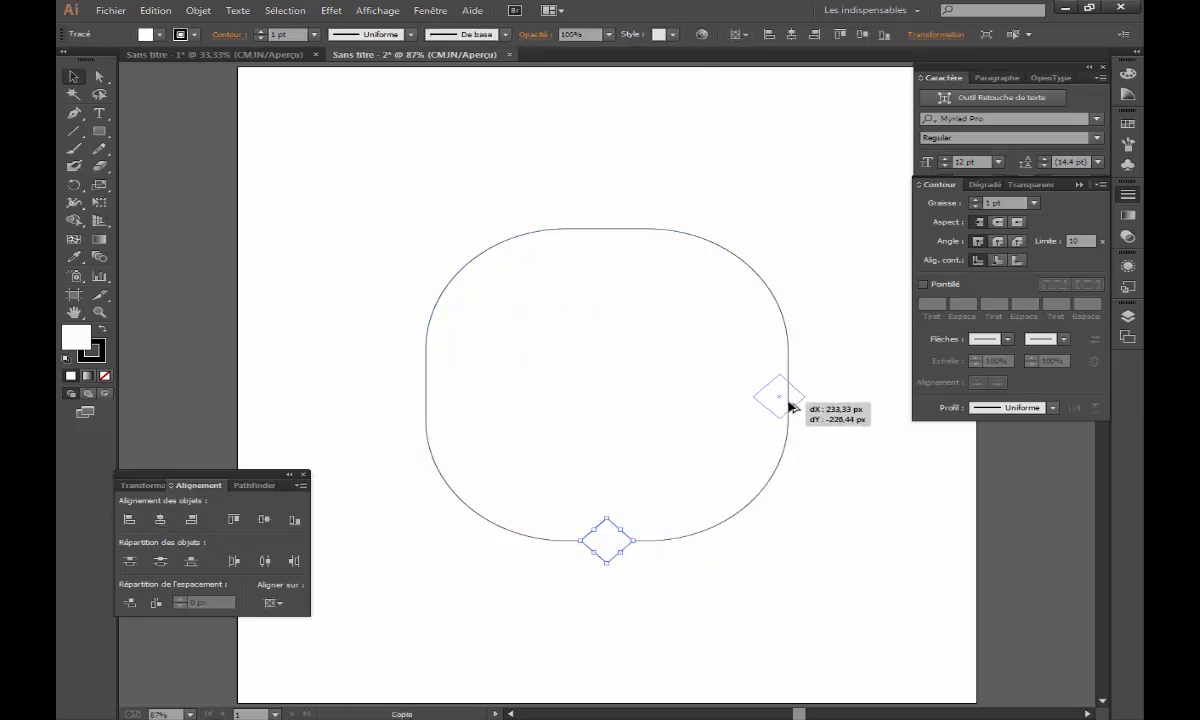
{"action": "left_click_drag", "start_coordinate": [790, 405], "coordinate": [788, 404]}
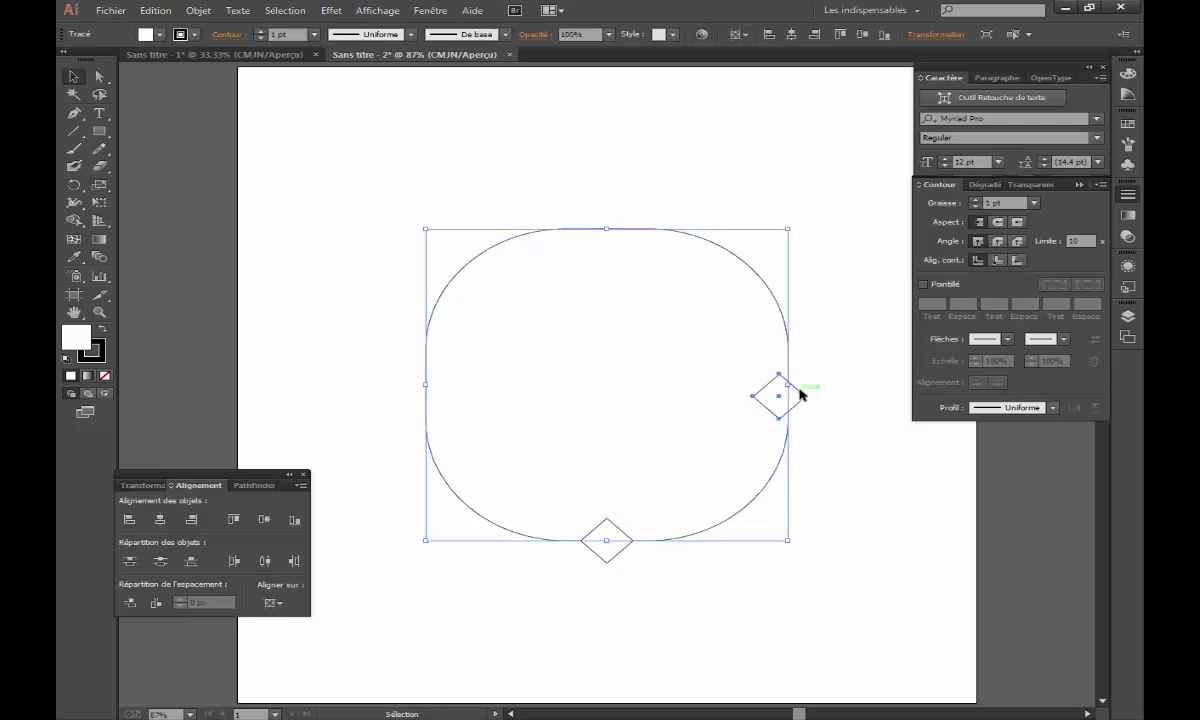
{"action": "left_click", "coordinate": [264, 519]}
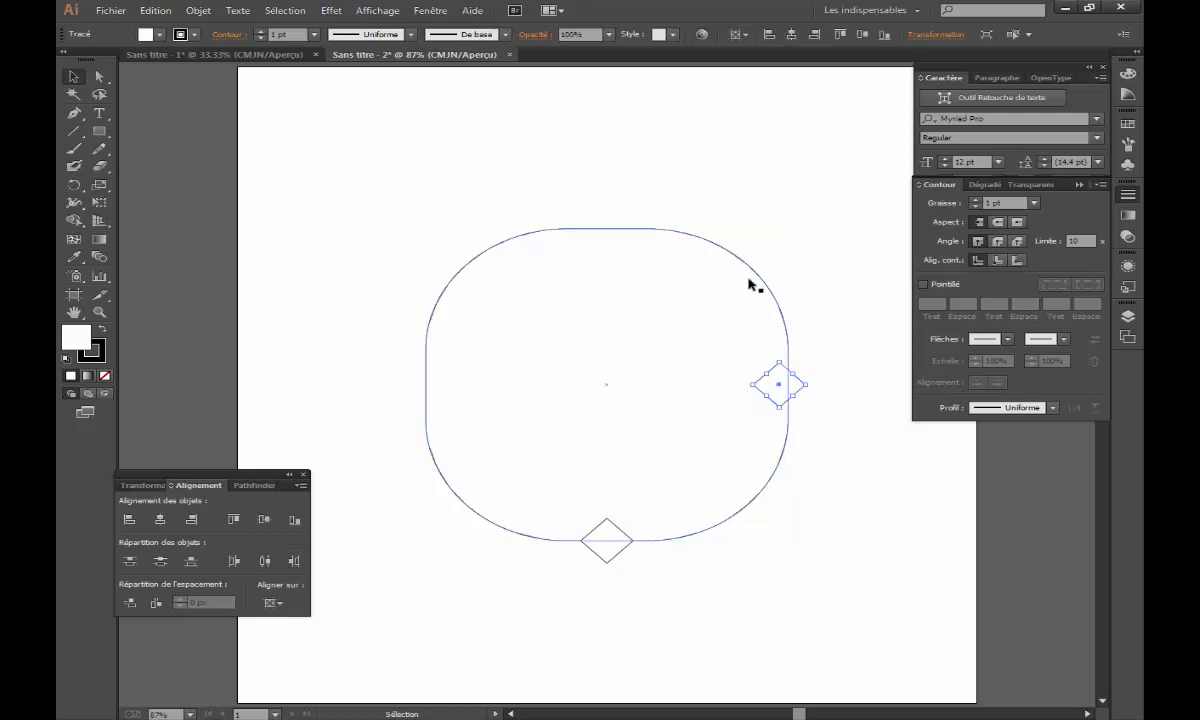
{"action": "left_click", "coordinate": [742, 304]}
{"action": "left_click", "coordinate": [836, 447]}
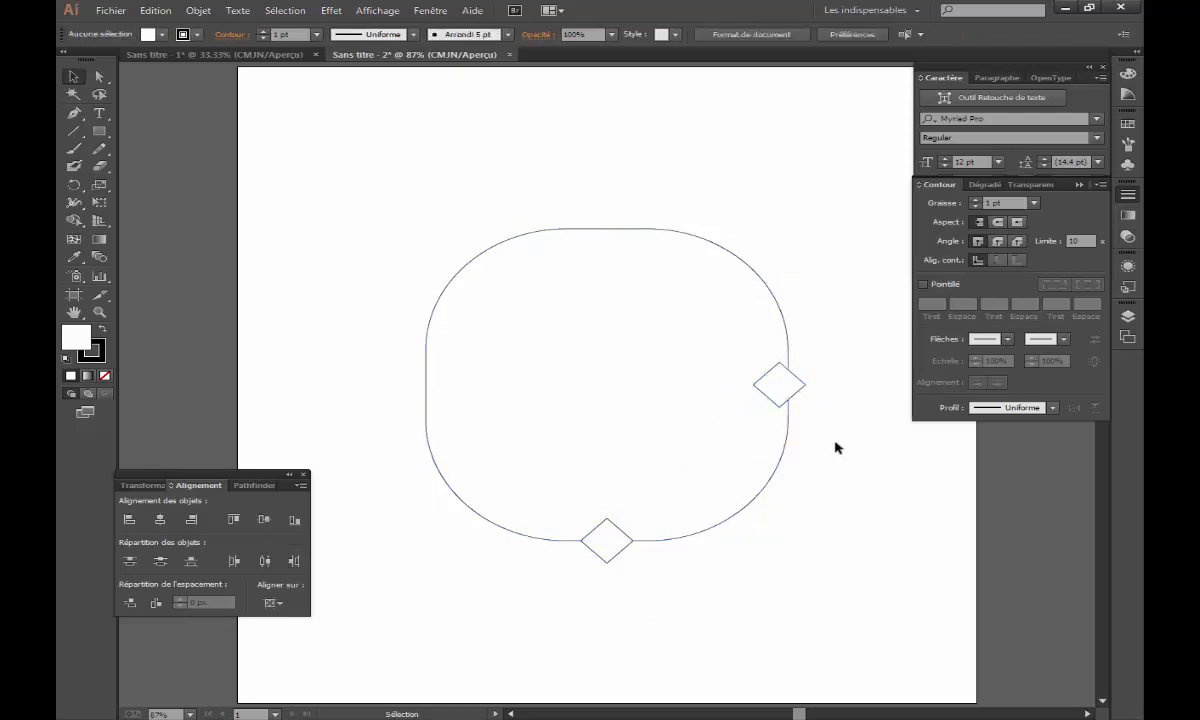
{"action": "left_click", "coordinate": [803, 396]}
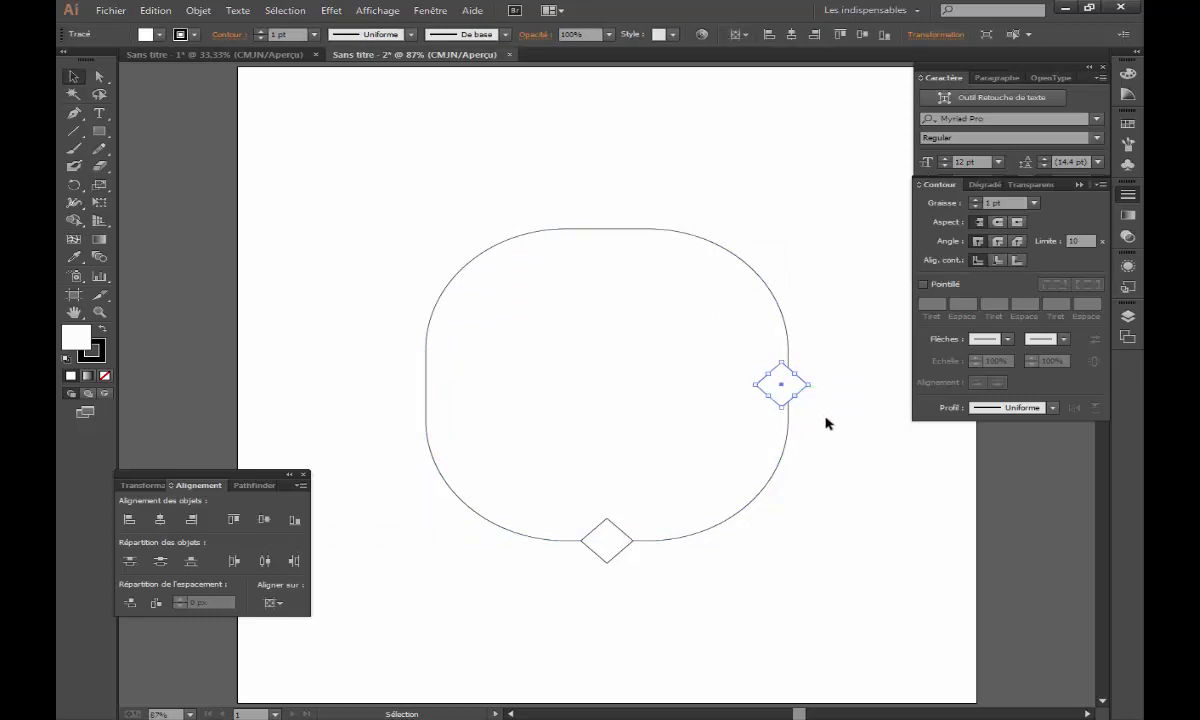
{"action": "left_click", "coordinate": [825, 420]}
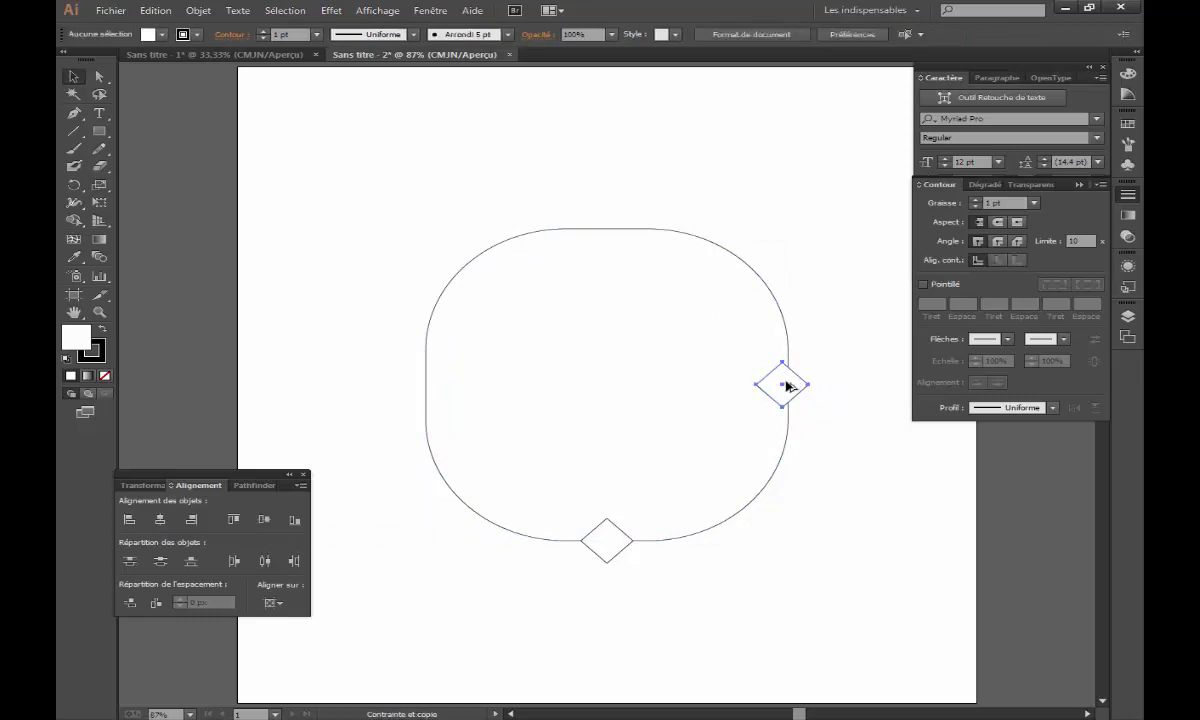
{"action": "left_click_drag", "start_coordinate": [800, 384], "coordinate": [446, 420]}
- Group the three small diamonds together
{"action": "left_click", "coordinate": [767, 389], "text": "shift"}
{"action": "right_click", "coordinate": [657, 367]}
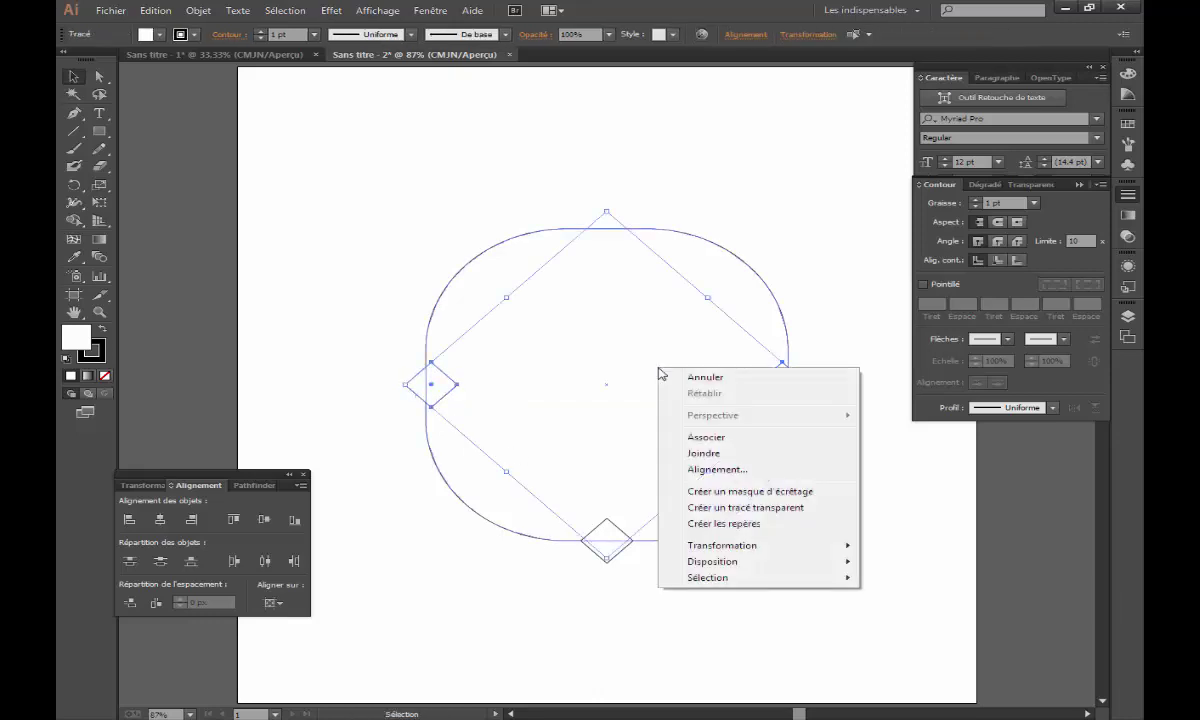
{"action": "left_click", "coordinate": [734, 453]}
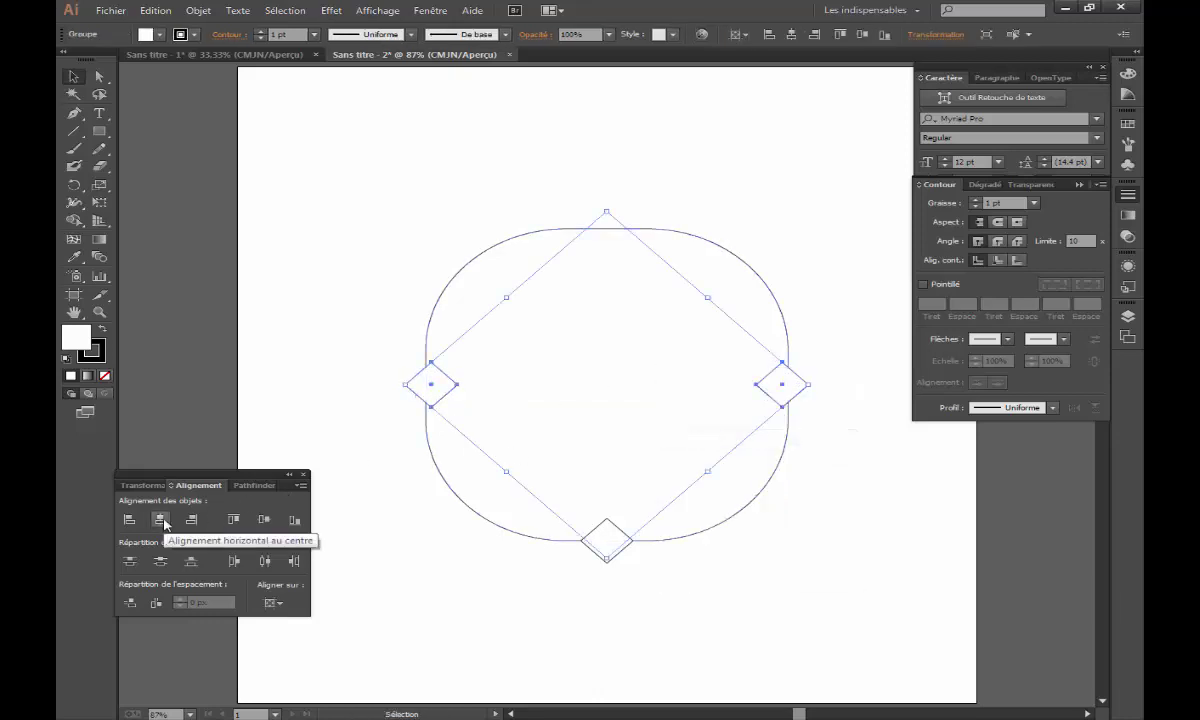
{"action": "left_click", "coordinate": [415, 220]}
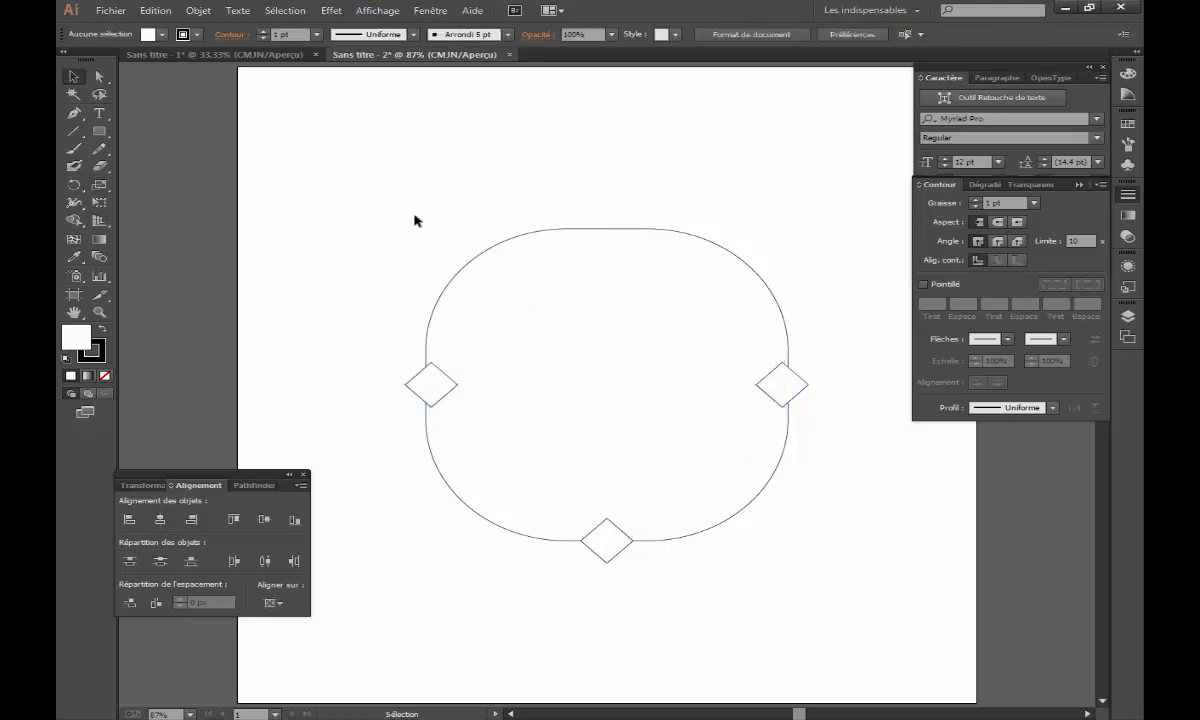
- Select all the artwork and unite it into one path with Pathfinder
{"action": "mouse_move", "coordinate": [382, 191]}
{"action": "left_mouse_down"}
{"action": "mouse_move", "coordinate": [798, 582]}
{"action": "mouse_move", "coordinate": [820, 585]}
{"action": "left_mouse_up"}
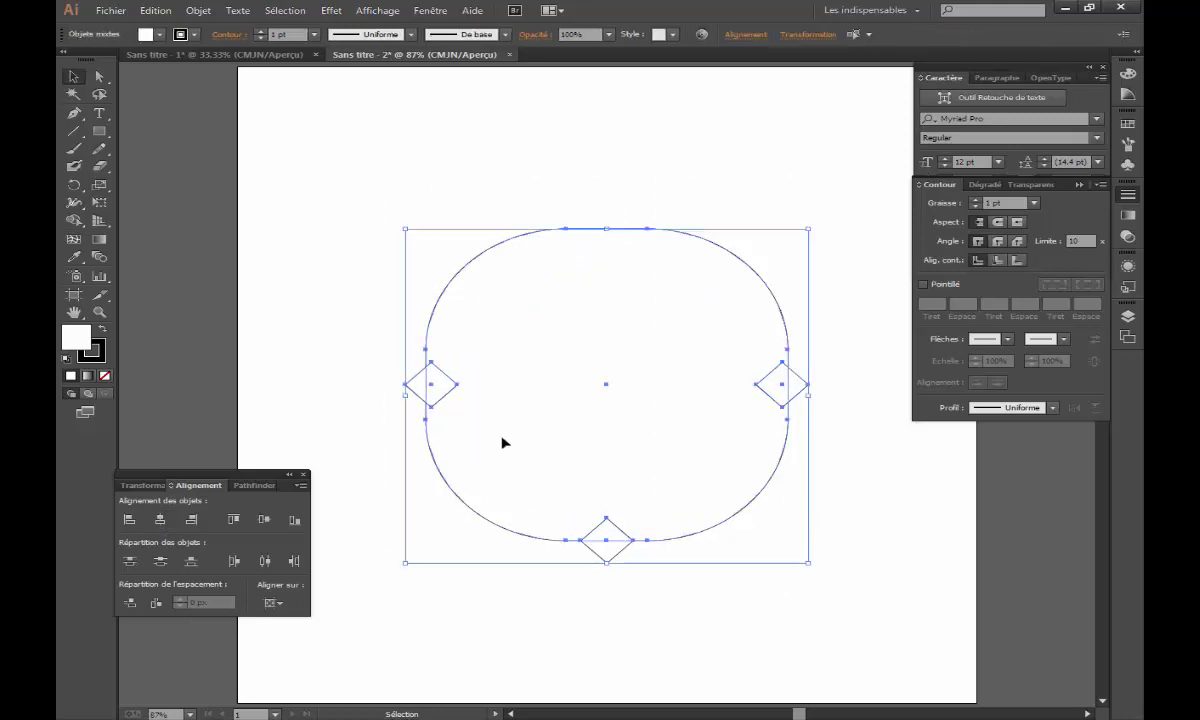
{"action": "left_click", "coordinate": [246, 487]}
{"action": "left_click", "coordinate": [129, 518]}
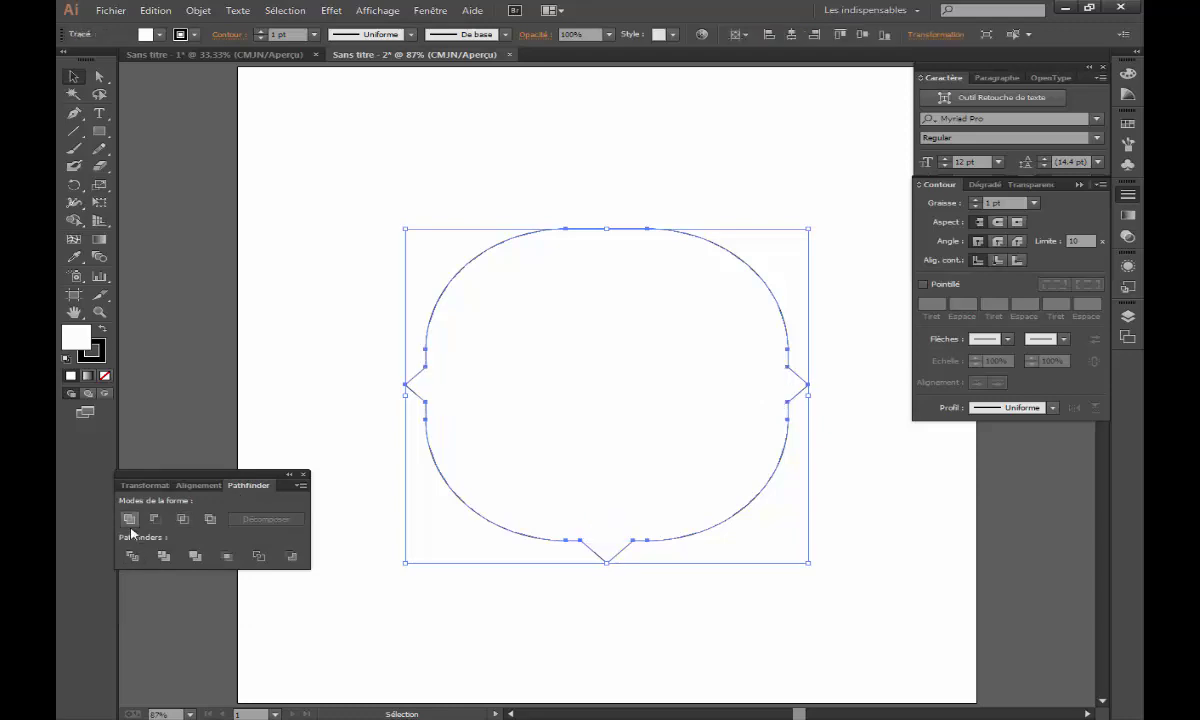
{"action": "left_click", "coordinate": [333, 289]}
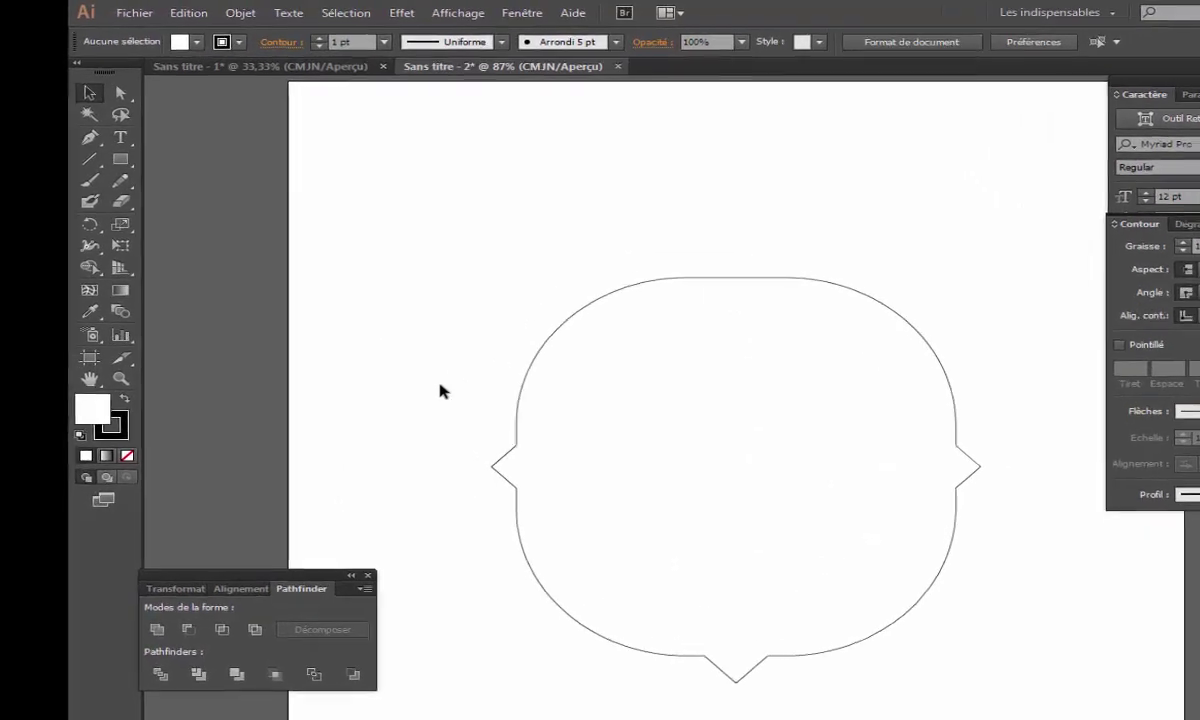
- Create a proportional 340 px circle and set its fill to none
{"action": "left_click", "coordinate": [101, 131]}
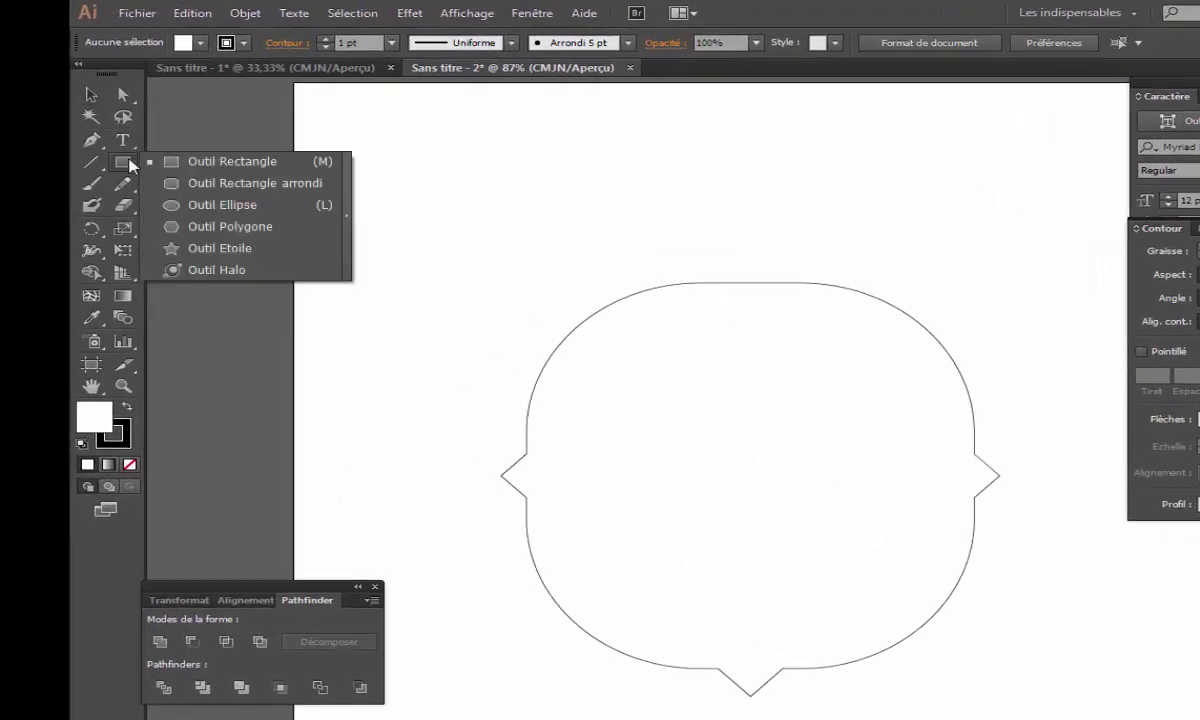
{"action": "left_click", "coordinate": [218, 200]}
{"action": "left_click", "coordinate": [437, 289]}
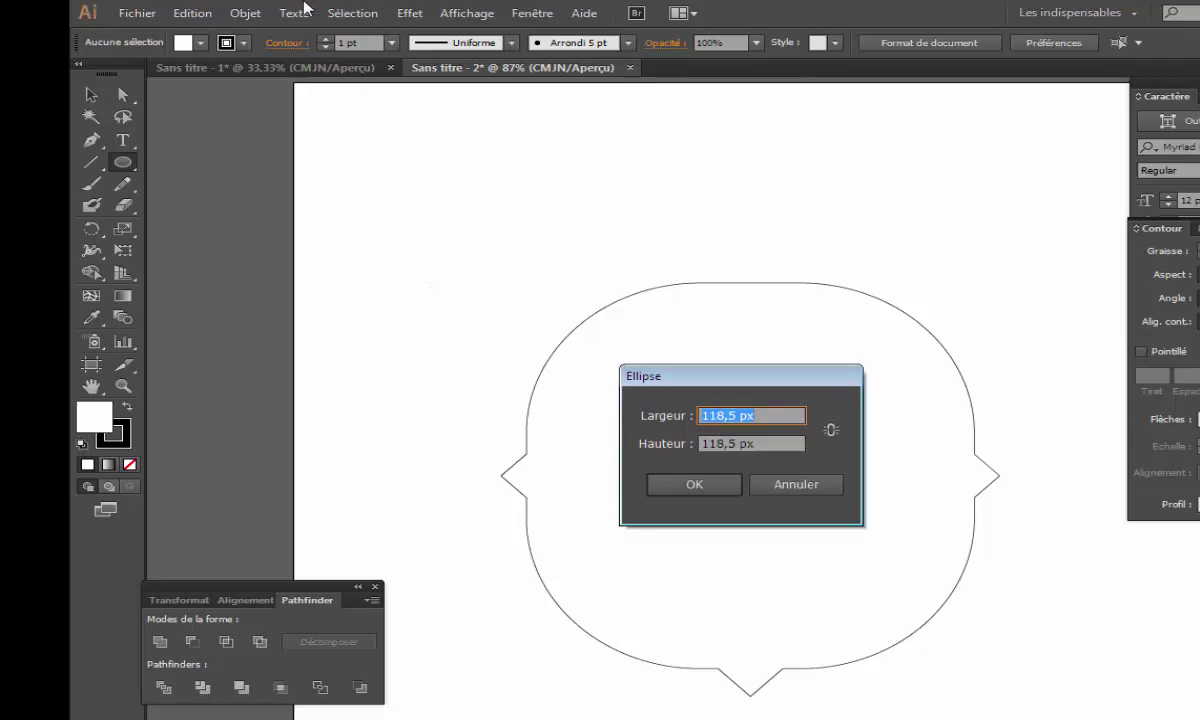
{"action": "left_click", "coordinate": [831, 431]}
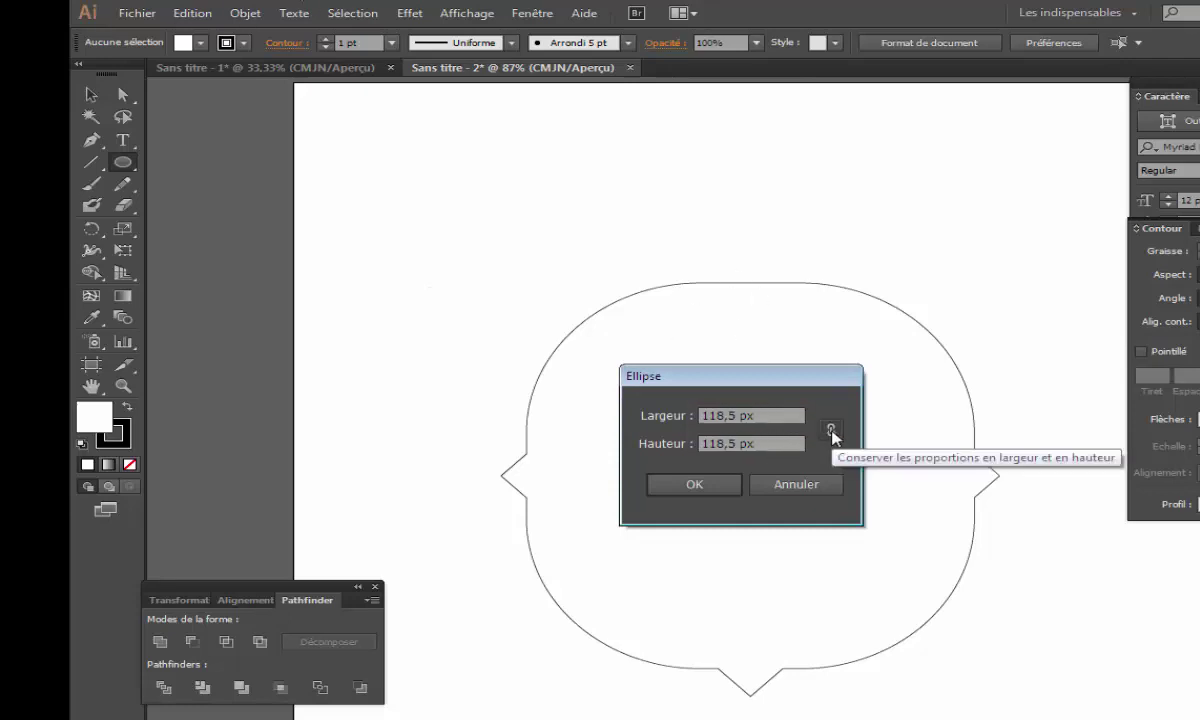
{"action": "double_click", "coordinate": [720, 415]}
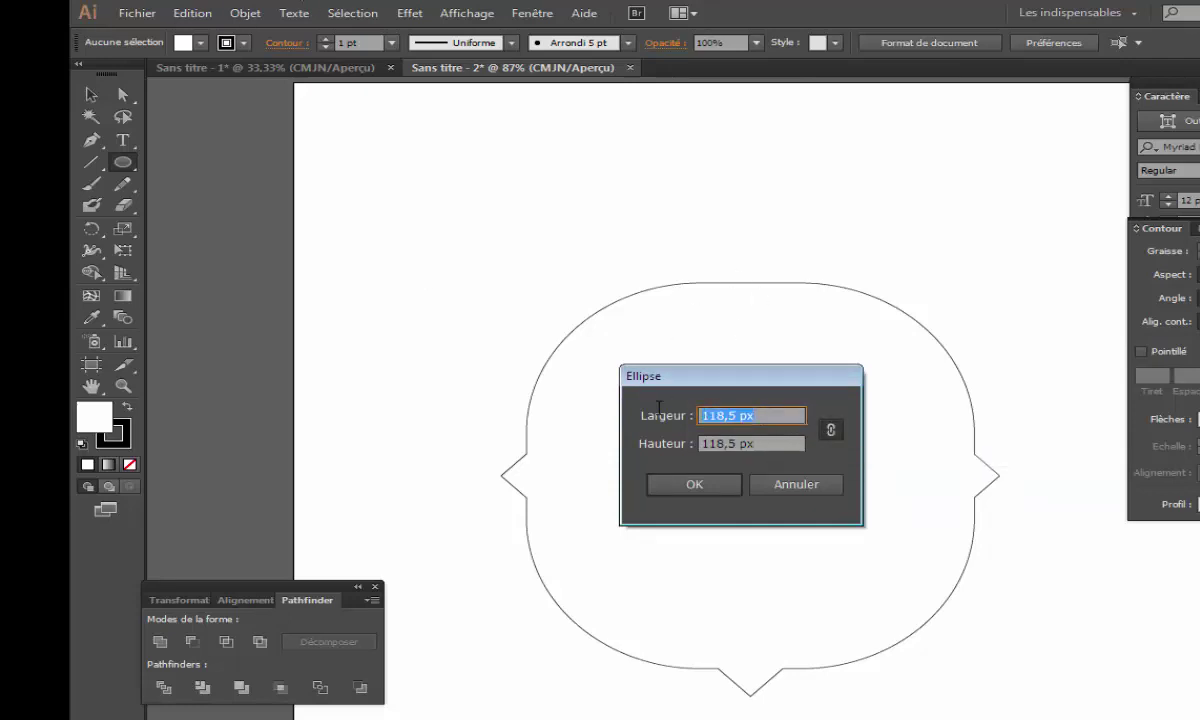
{"action": "type", "text": "340"}
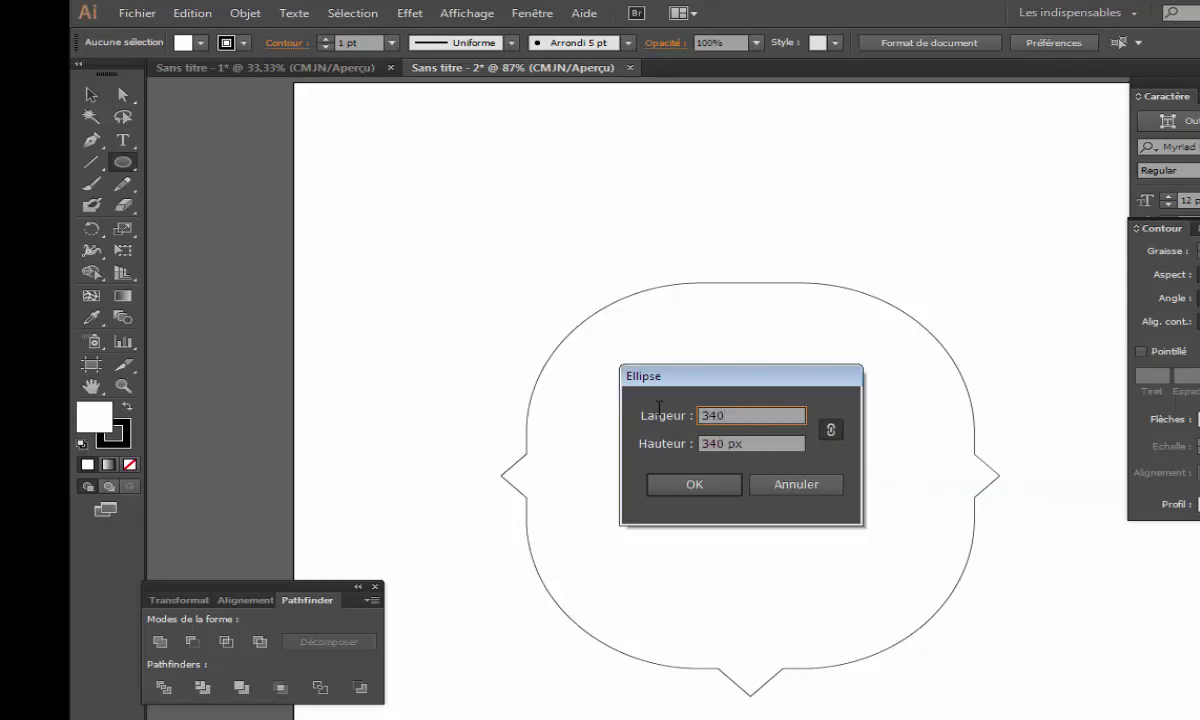
{"action": "key", "text": "Return"}
{"action": "key", "text": "v"}
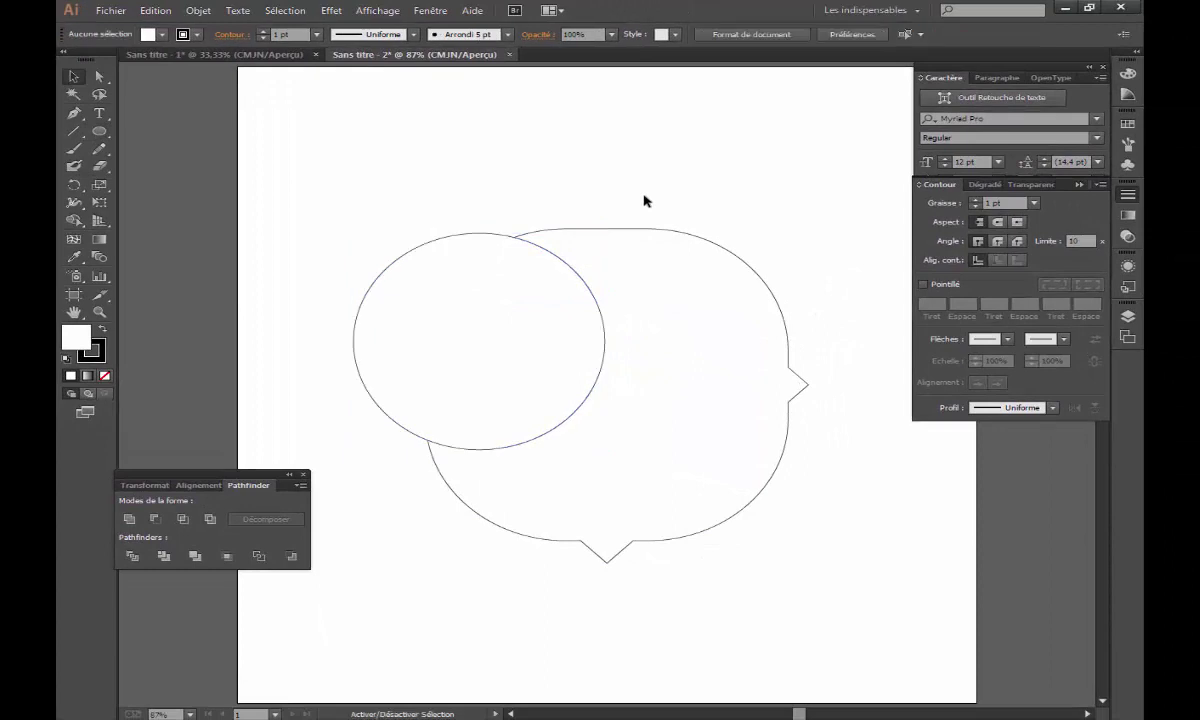
{"action": "key", "text": "shift+Tab"}
{"action": "left_click", "coordinate": [105, 377]}
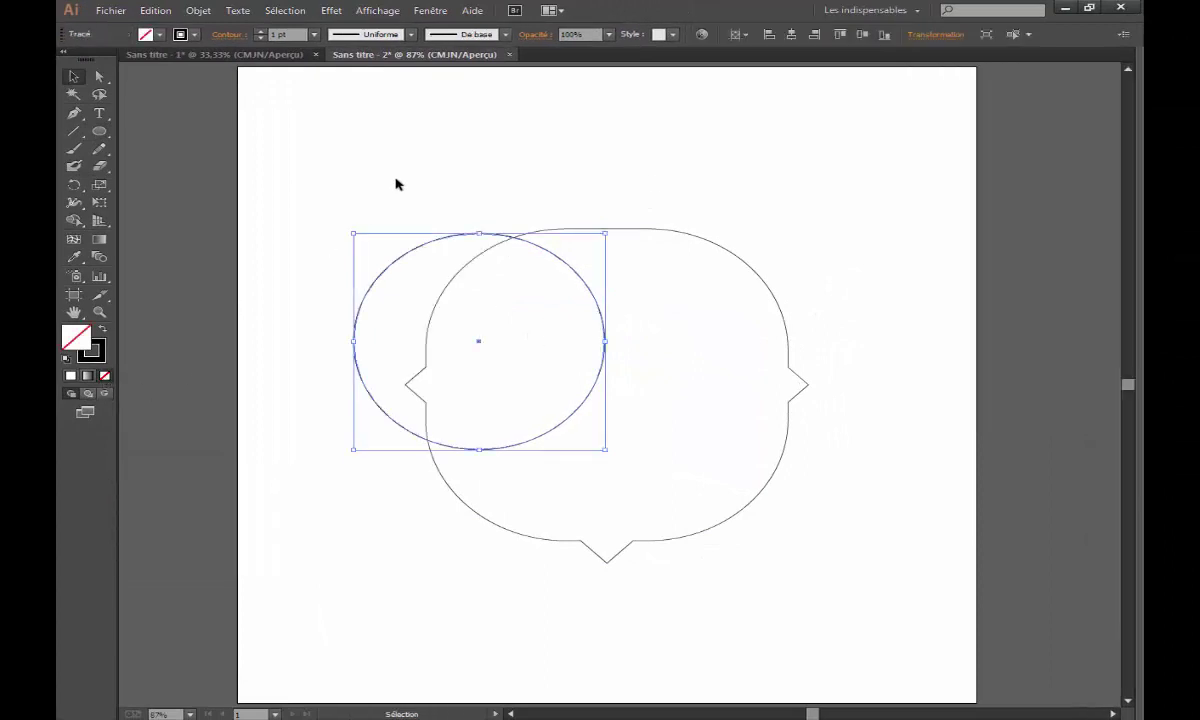
{"action": "left_click", "coordinate": [396, 182]}
- In Outline view, snap the circle's edge onto the shield's right notch point
{"action": "key", "text": "ctrl+1"}
{"action": "mouse_move", "coordinate": [455, 410]}
{"action": "left_mouse_down"}
{"action": "mouse_move", "coordinate": [864, 332]}
{"action": "mouse_move", "coordinate": [723, 362]}
{"action": "mouse_move", "coordinate": [727, 384]}
{"action": "left_mouse_up"}
{"action": "key", "text": "ctrl+plus"}
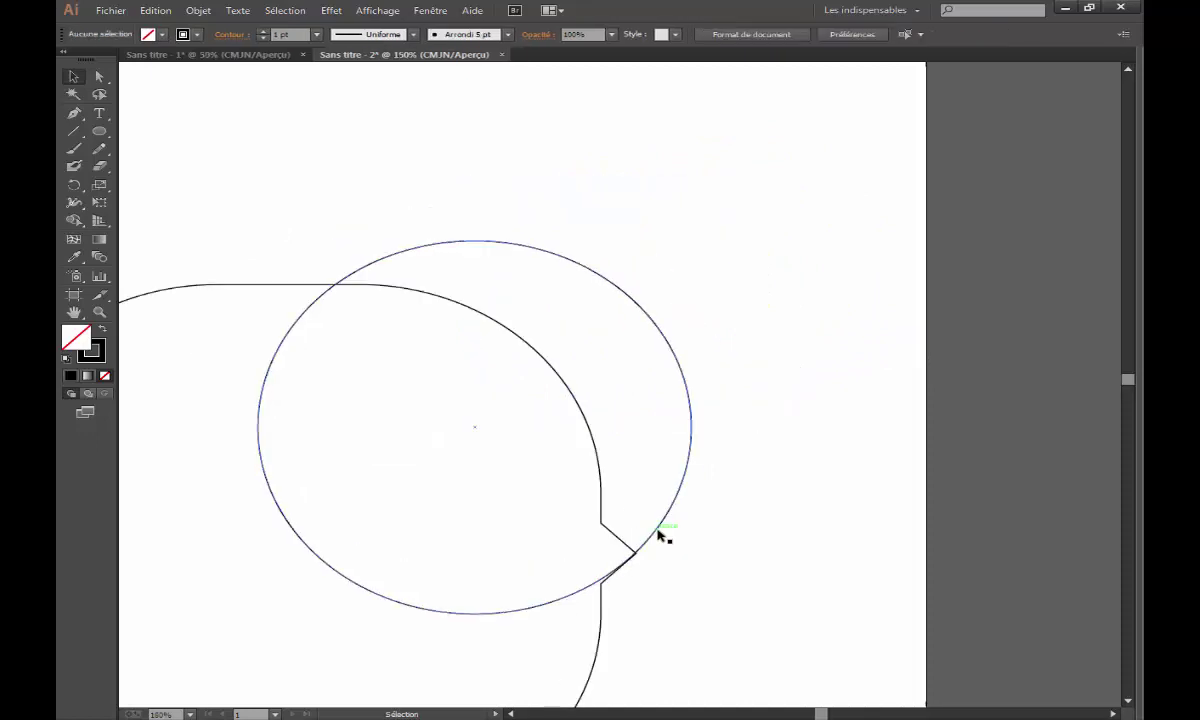
{"action": "mouse_move", "coordinate": [660, 538]}
{"action": "left_mouse_down"}
{"action": "mouse_move", "coordinate": [870, 462]}
{"action": "mouse_move", "coordinate": [828, 474]}
{"action": "mouse_move", "coordinate": [948, 479]}
{"action": "mouse_move", "coordinate": [927, 490]}
{"action": "mouse_move", "coordinate": [950, 508]}
{"action": "left_mouse_up"}
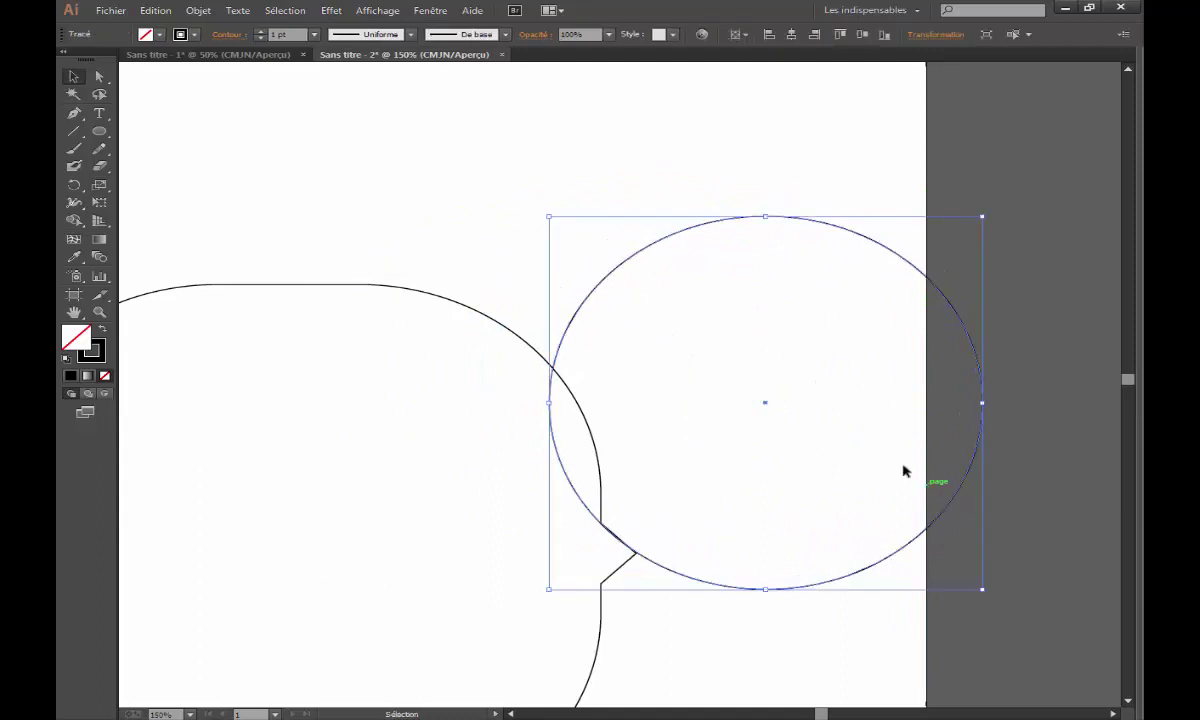
{"action": "left_click", "coordinate": [660, 539]}
{"action": "key", "text": "z"}
{"action": "left_click", "coordinate": [660, 539]}
{"action": "left_click_drag", "start_coordinate": [551, 401], "coordinate": [618, 527]}
{"action": "key", "text": "ctrl+y"}
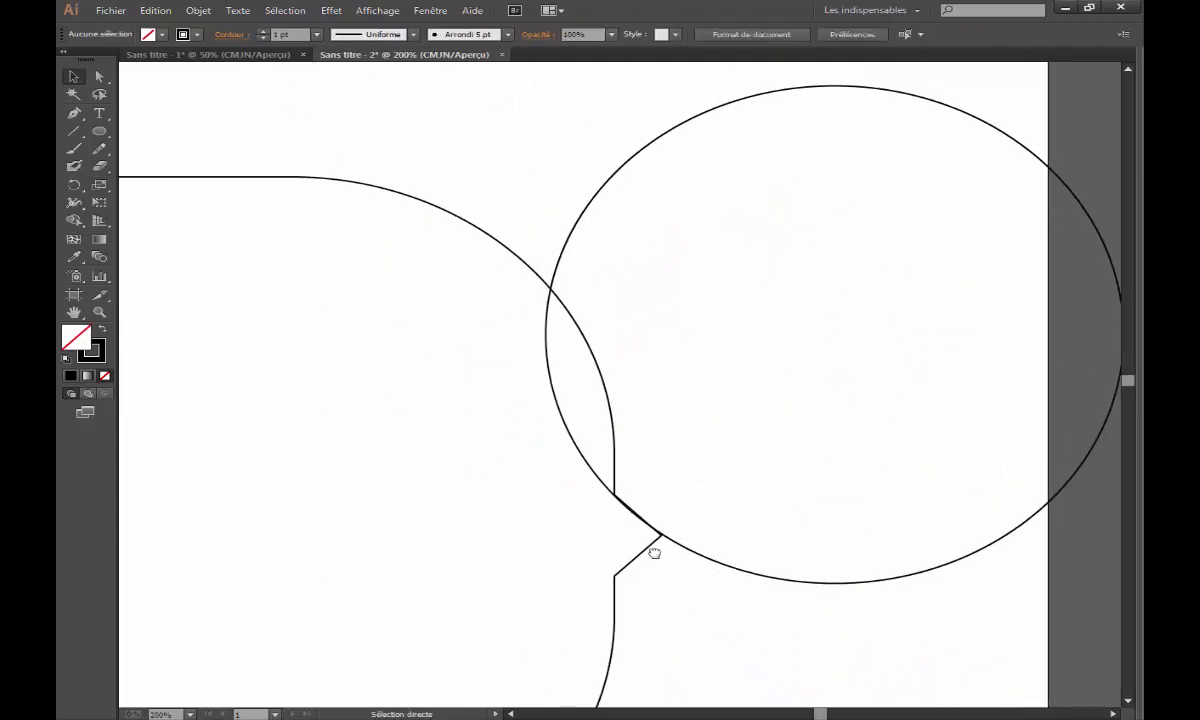
{"action": "left_click", "coordinate": [674, 496]}
{"action": "left_click", "coordinate": [630, 415]}
{"action": "key", "text": "v"}
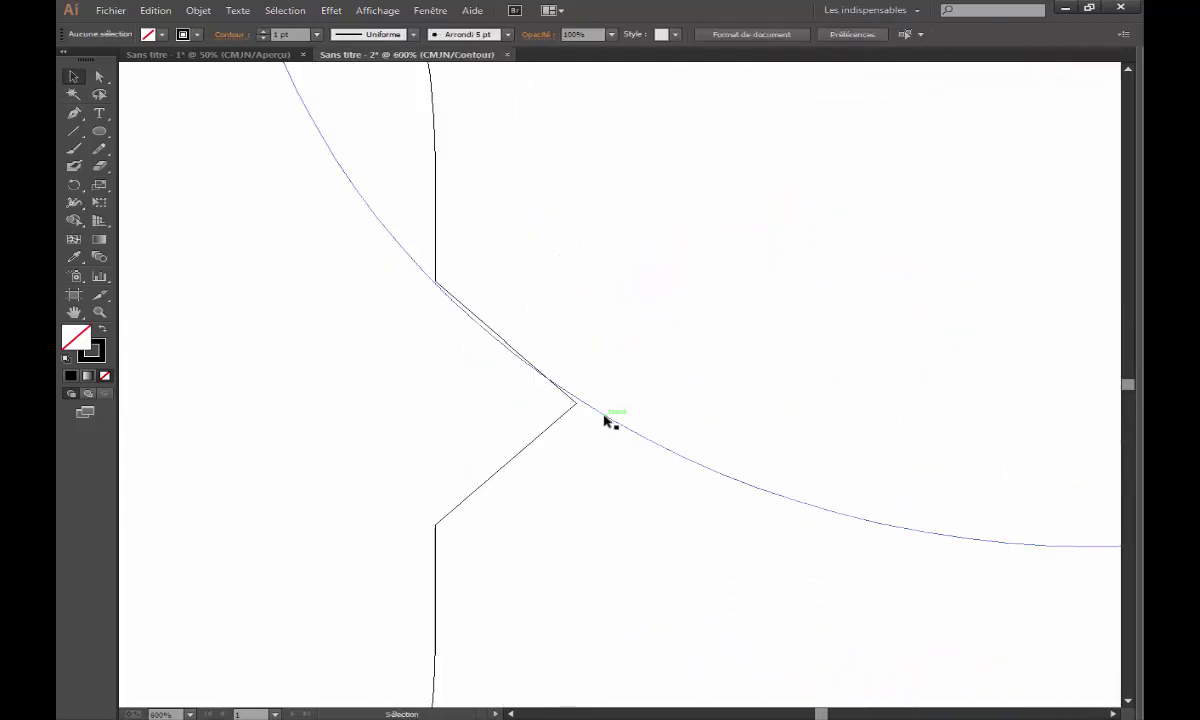
{"action": "left_click_drag", "start_coordinate": [606, 421], "coordinate": [619, 434]}
{"action": "left_click", "coordinate": [605, 497]}
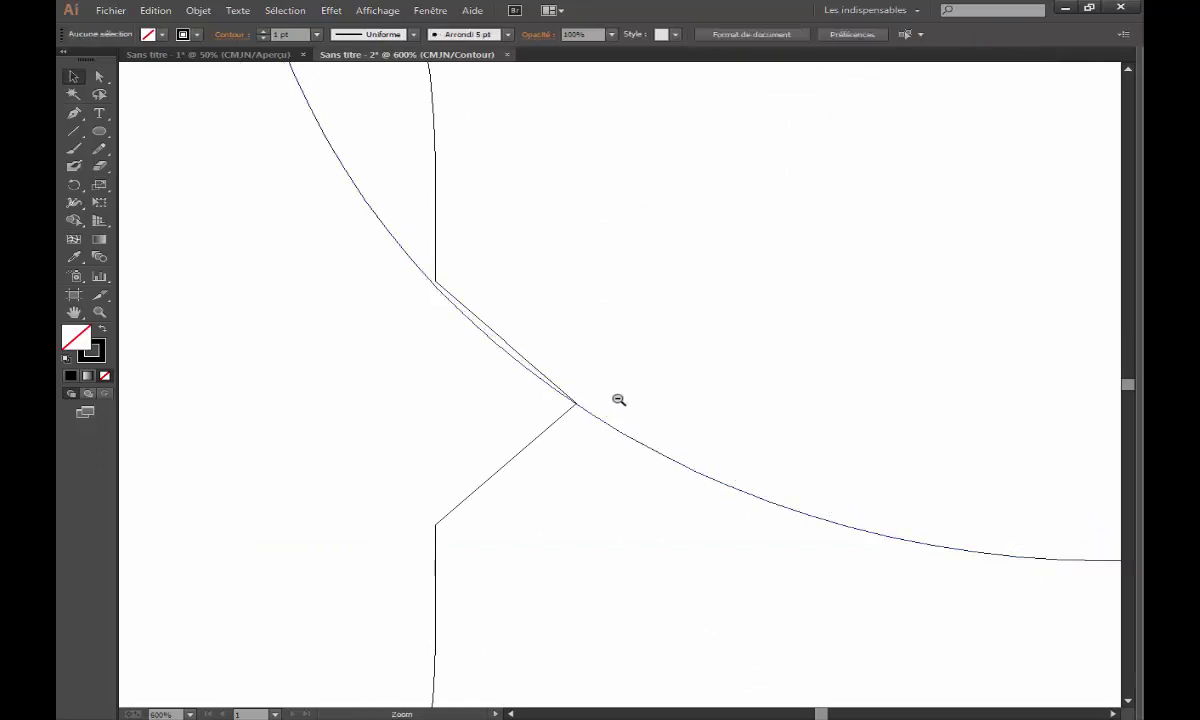
{"action": "left_click", "coordinate": [619, 399], "text": "ctrl+alt"}
{"action": "left_click", "coordinate": [651, 458], "text": "ctrl+alt"}
{"action": "left_click", "coordinate": [568, 394], "text": "ctrl+alt"}
{"action": "left_click", "coordinate": [575, 365], "text": "ctrl+alt"}
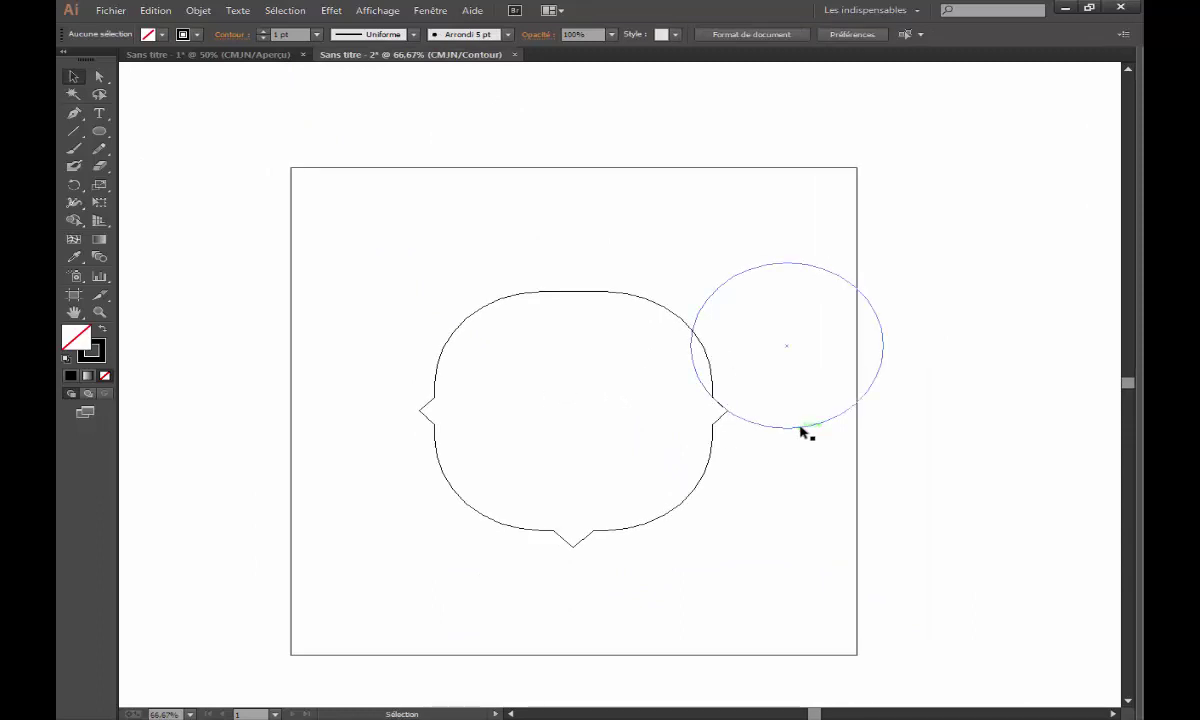
- Copy the circle straight across and snap it onto the left notch point
{"action": "left_click_drag", "start_coordinate": [802, 431], "coordinate": [378, 441]}
{"action": "left_click", "coordinate": [485, 412]}
{"action": "left_click", "coordinate": [445, 396], "text": "ctrl"}
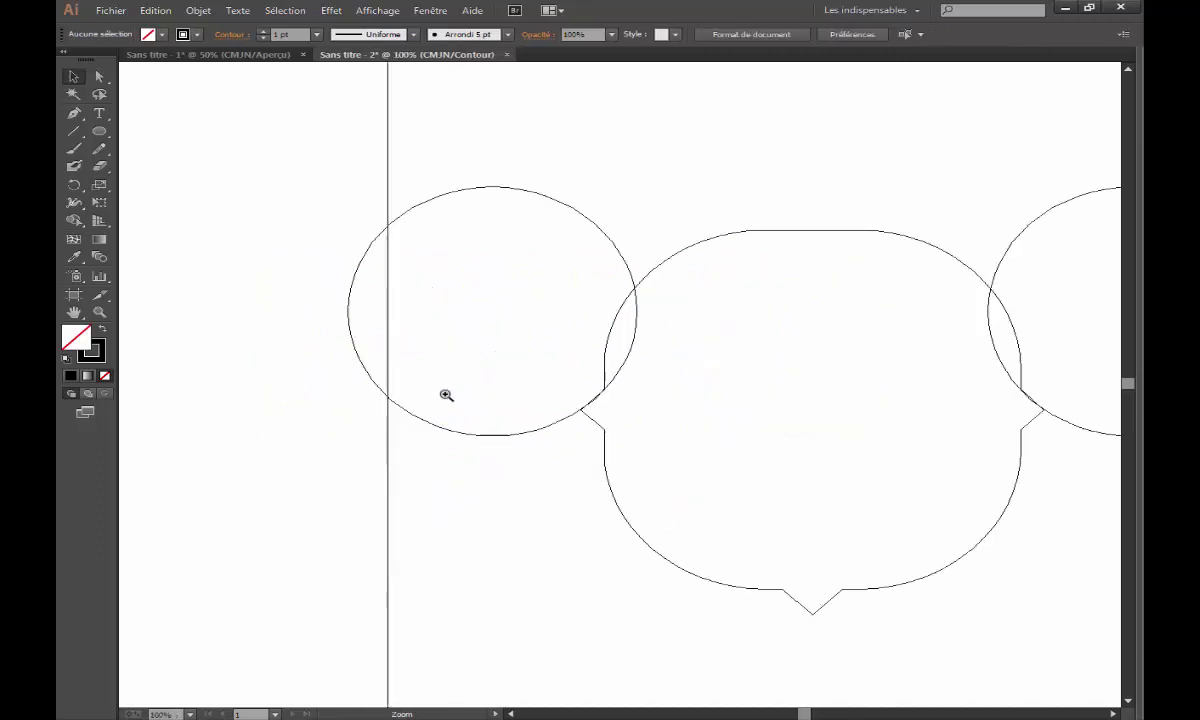
{"action": "left_click", "coordinate": [445, 398], "text": "ctrl"}
{"action": "left_click", "coordinate": [701, 410], "text": "ctrl"}
{"action": "left_click", "coordinate": [598, 366], "text": "ctrl"}
{"action": "left_click", "coordinate": [572, 430], "text": "ctrl"}
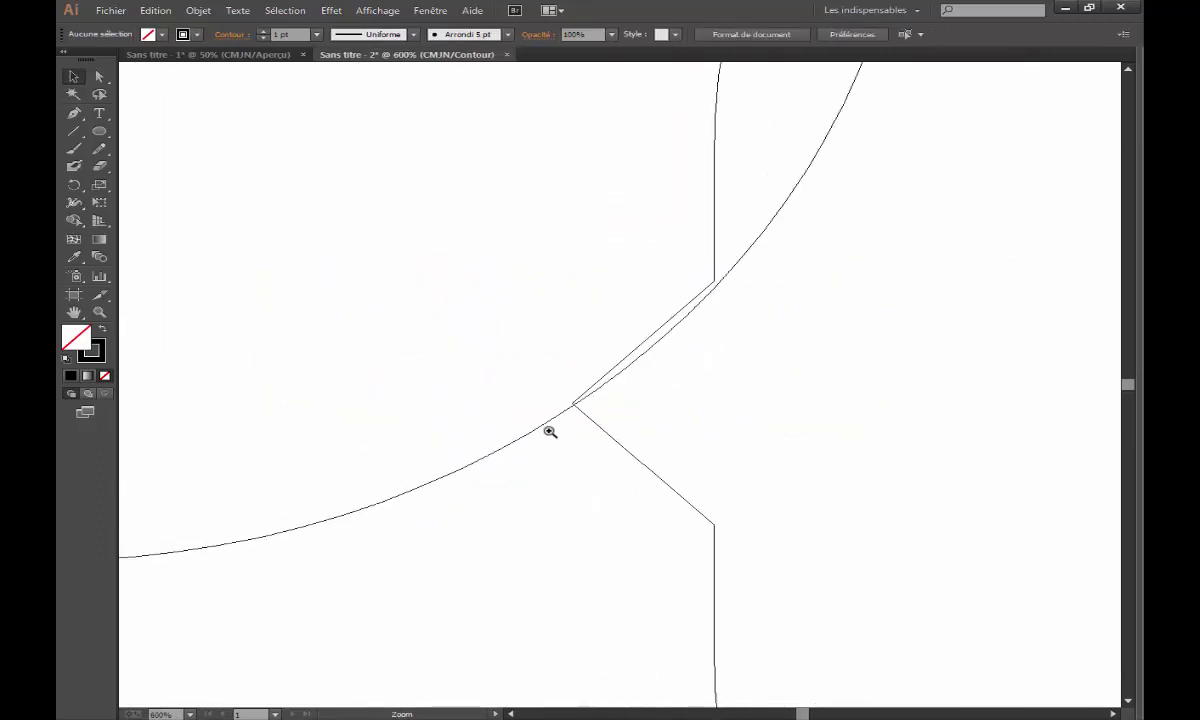
{"action": "left_click_drag", "start_coordinate": [545, 428], "coordinate": [541, 423]}
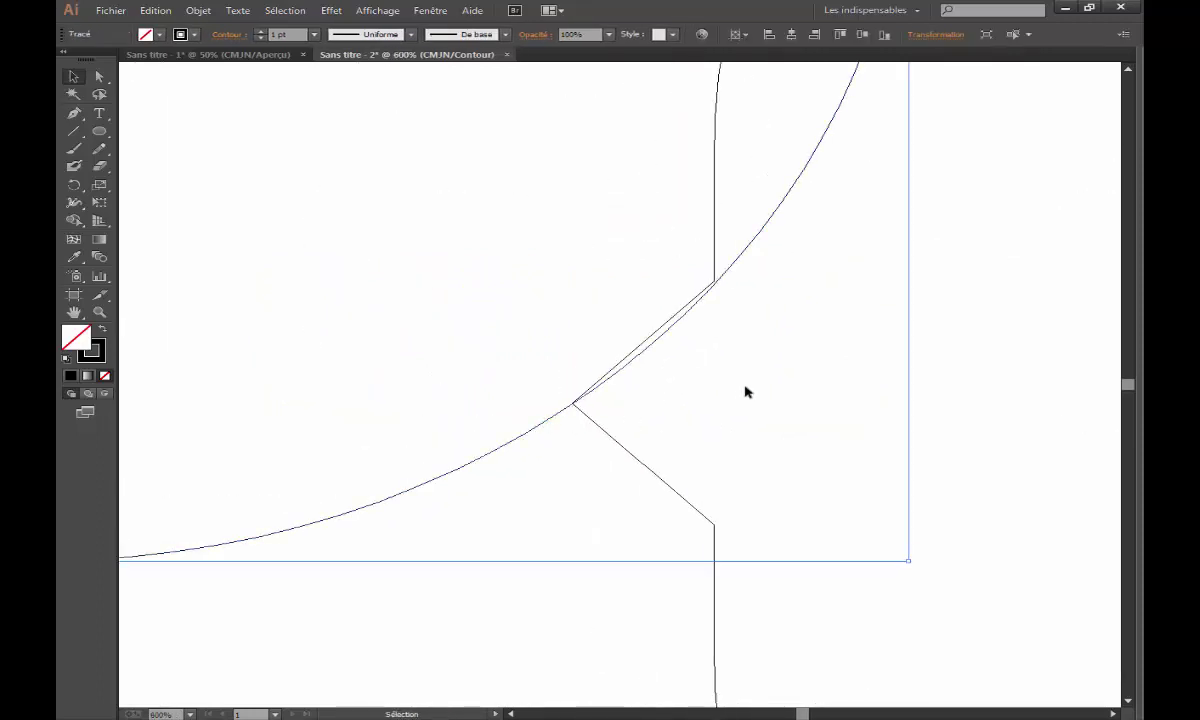
{"action": "left_click", "coordinate": [785, 349], "text": "ctrl+alt"}
{"action": "left_click", "coordinate": [785, 349], "text": "ctrl+alt"}
{"action": "left_click", "coordinate": [785, 349], "text": "ctrl+alt"}
{"action": "left_click", "coordinate": [785, 350], "text": "ctrl+alt"}
{"action": "left_click", "coordinate": [785, 349], "text": "ctrl+alt"}
{"action": "left_click", "coordinate": [785, 349], "text": "ctrl+alt"}
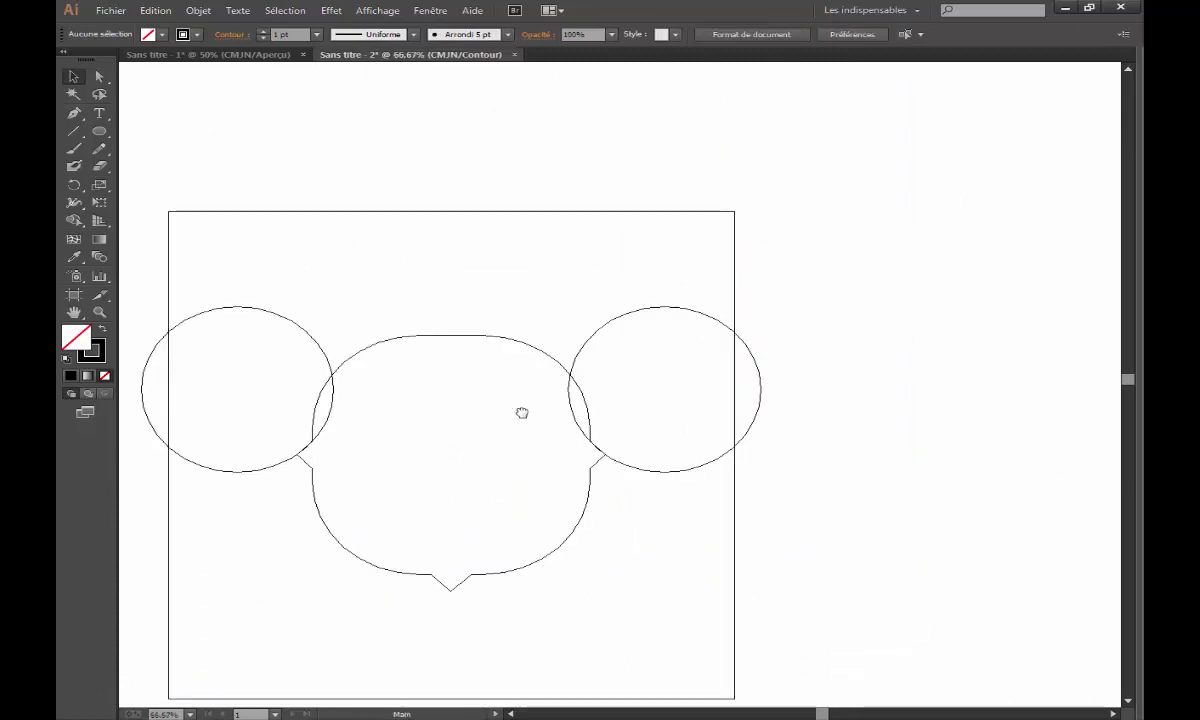
{"action": "mouse_move", "coordinate": [522, 410]}
{"action": "left_mouse_down"}
{"action": "mouse_move", "coordinate": [651, 343]}
{"action": "mouse_move", "coordinate": [665, 360]}
{"action": "left_mouse_up"}
- Return to Preview and copy a circle to the top centre of the shield
{"action": "key", "text": "ctrl+y"}
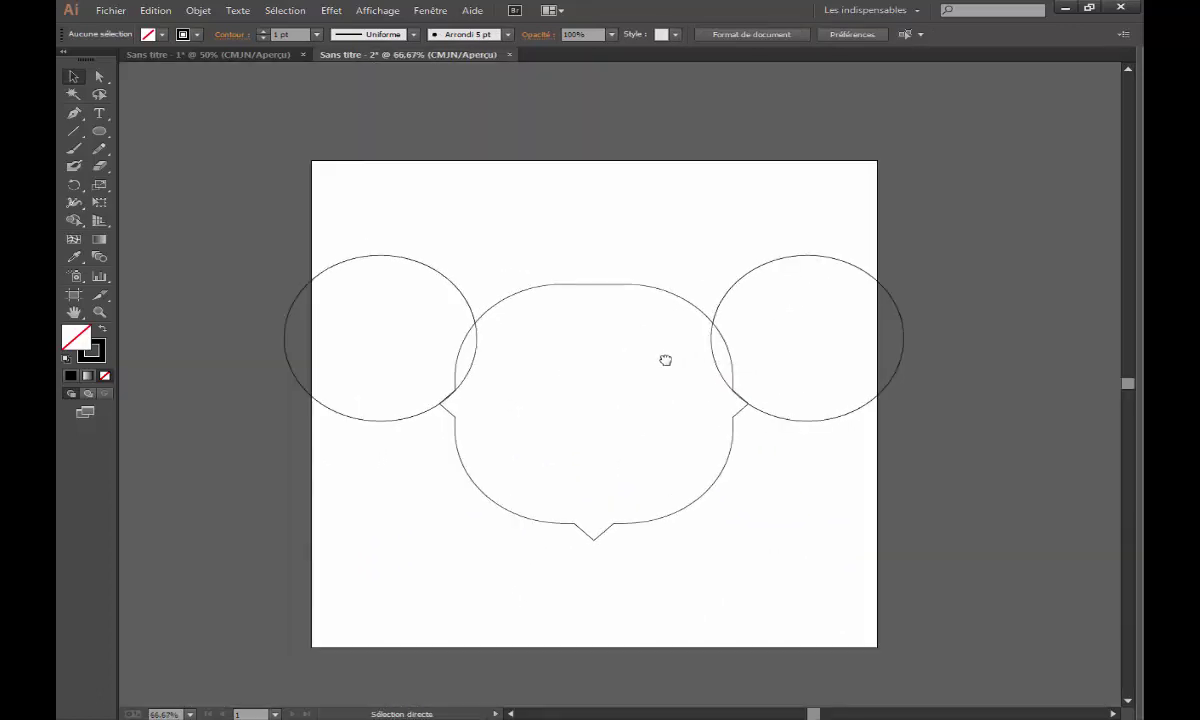
{"action": "left_click", "coordinate": [637, 371]}
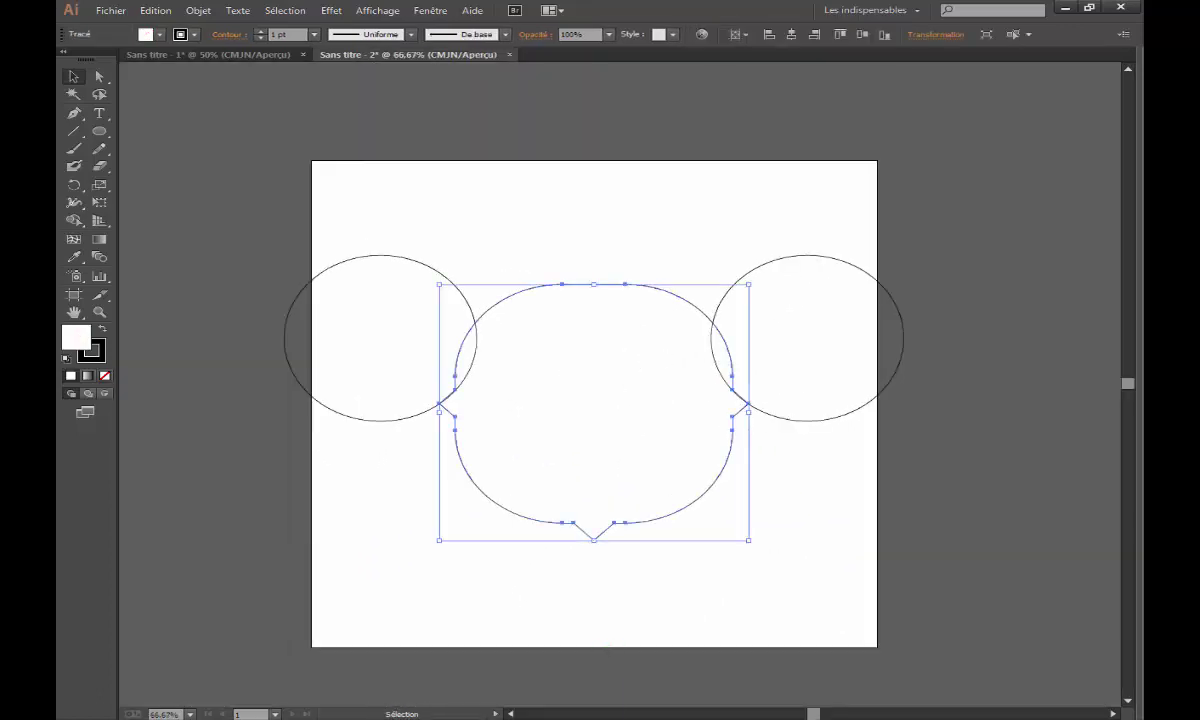
{"action": "mouse_move", "coordinate": [729, 236]}
{"action": "left_mouse_down"}
{"action": "mouse_move", "coordinate": [790, 281]}
{"action": "mouse_move", "coordinate": [600, 193]}
{"action": "mouse_move", "coordinate": [560, 118]}
{"action": "mouse_move", "coordinate": [570, 148]}
{"action": "left_mouse_up"}
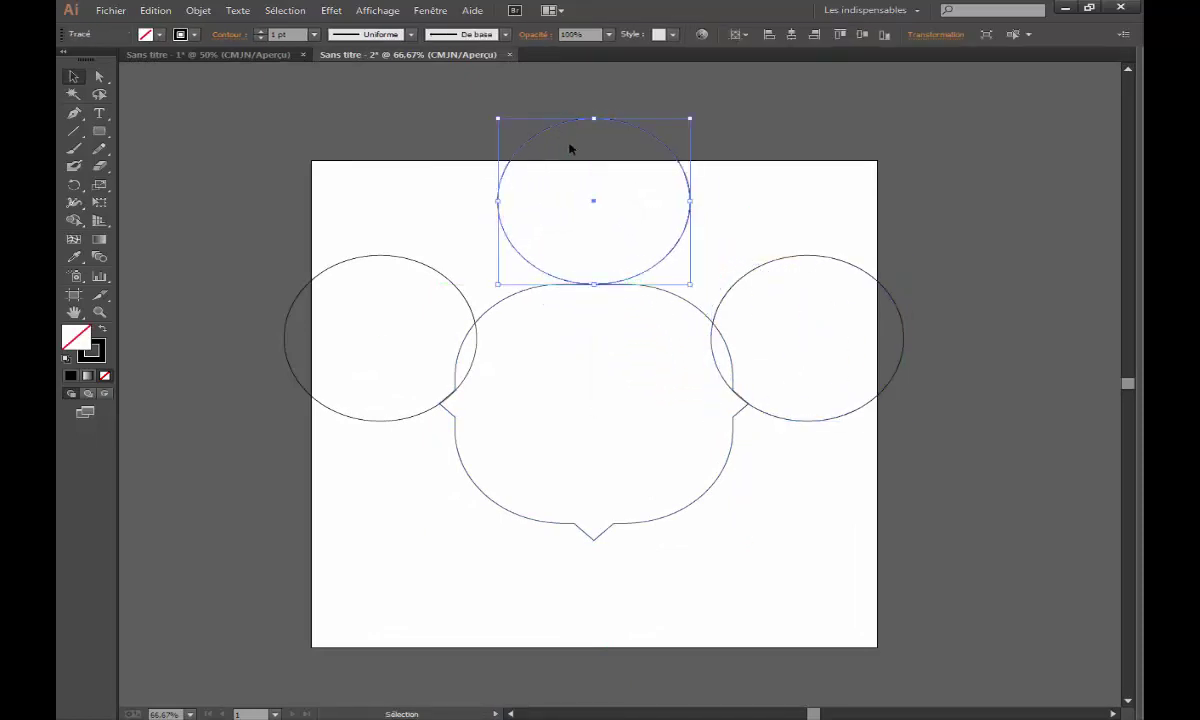
{"action": "left_click", "coordinate": [764, 190]}
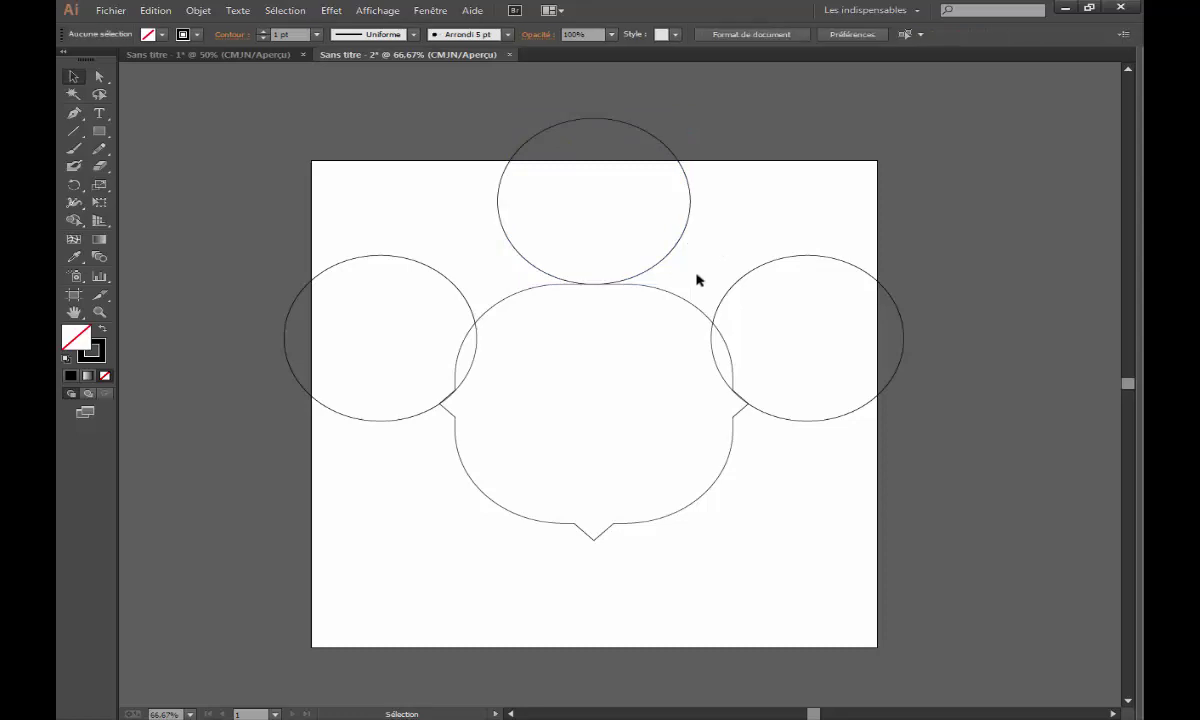
{"action": "left_click", "coordinate": [603, 258], "text": "ctrl"}
{"action": "left_click", "coordinate": [545, 320], "text": "ctrl"}
{"action": "left_click_drag", "start_coordinate": [325, 227], "coordinate": [418, 283]}
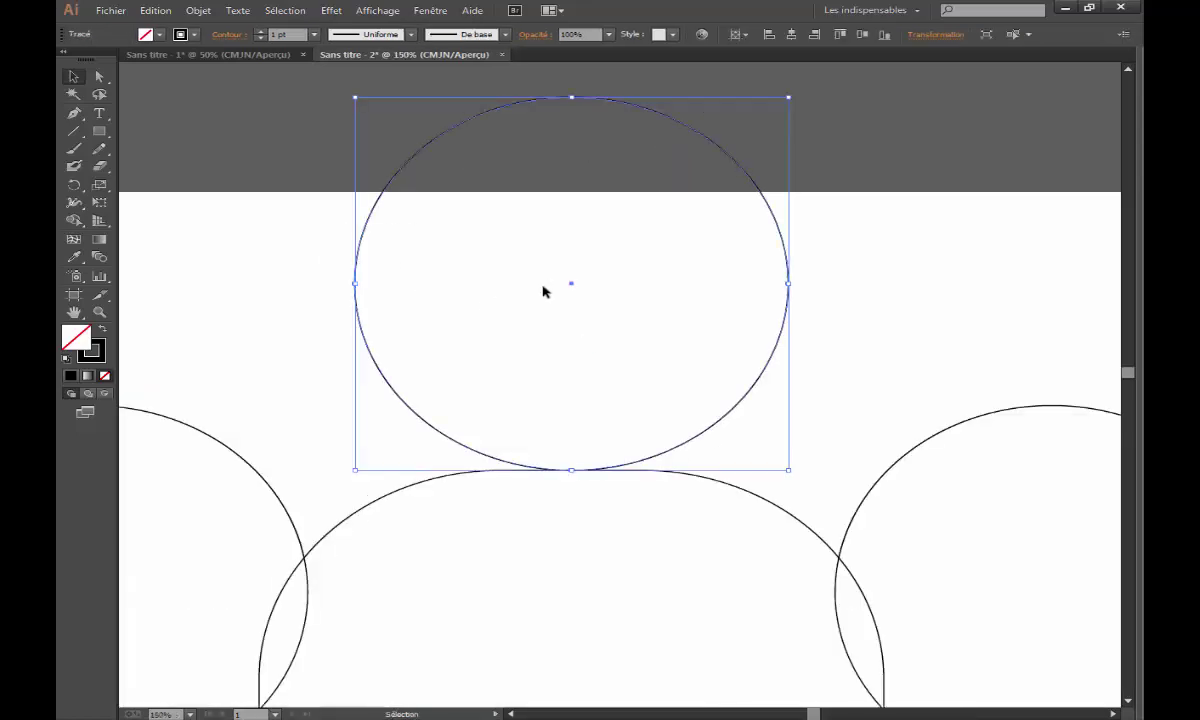
{"action": "left_click_drag", "start_coordinate": [544, 287], "coordinate": [530, 317]}
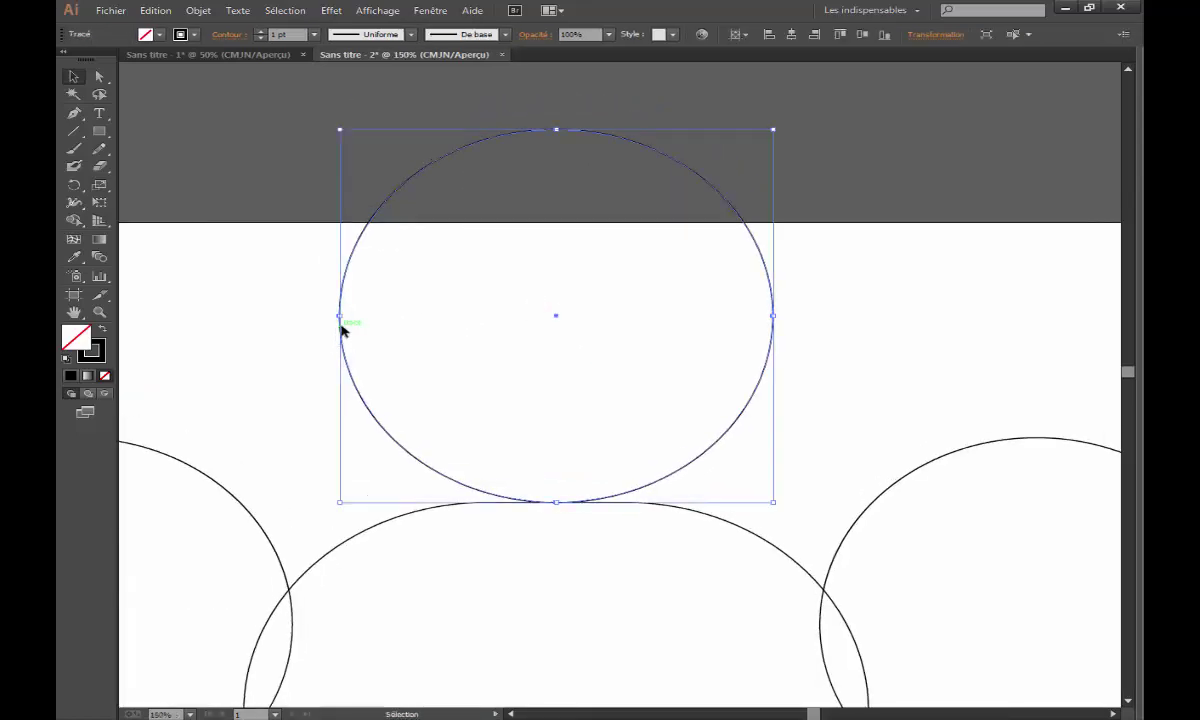
- Copy the top circle 170 px to the right and left, then select all three
{"action": "left_click_drag", "start_coordinate": [341, 330], "coordinate": [558, 338]}
{"action": "scroll", "coordinate": [469, 350], "scroll_direction": "left", "scroll_amount": 3}
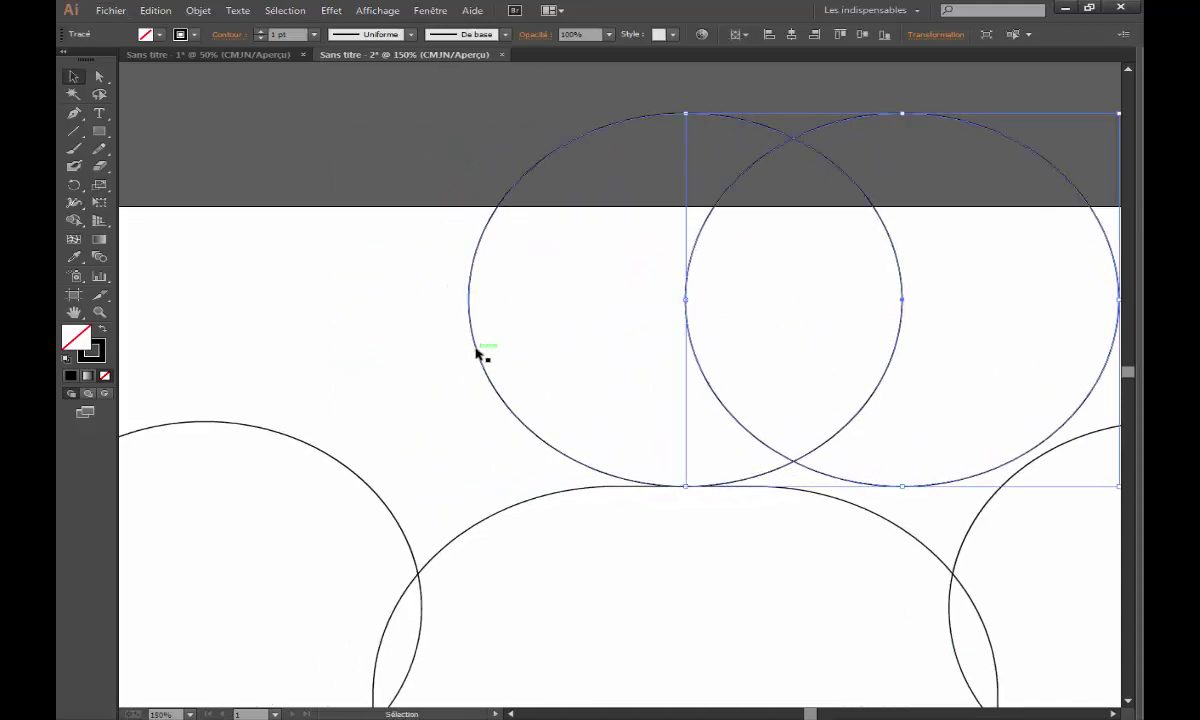
{"action": "left_click_drag", "start_coordinate": [478, 352], "coordinate": [263, 372]}
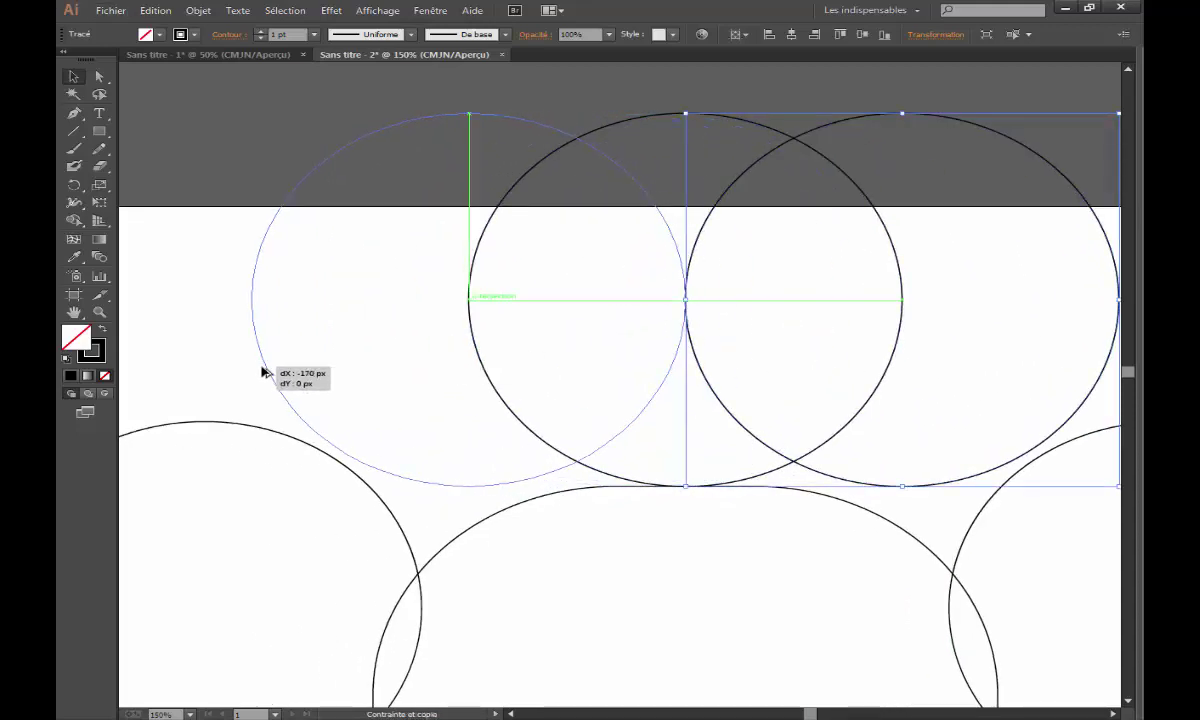
{"action": "left_click", "coordinate": [597, 351], "text": "ctrl+alt"}
{"action": "left_click", "coordinate": [672, 351], "text": "ctrl+alt"}
{"action": "left_click", "coordinate": [672, 351]}
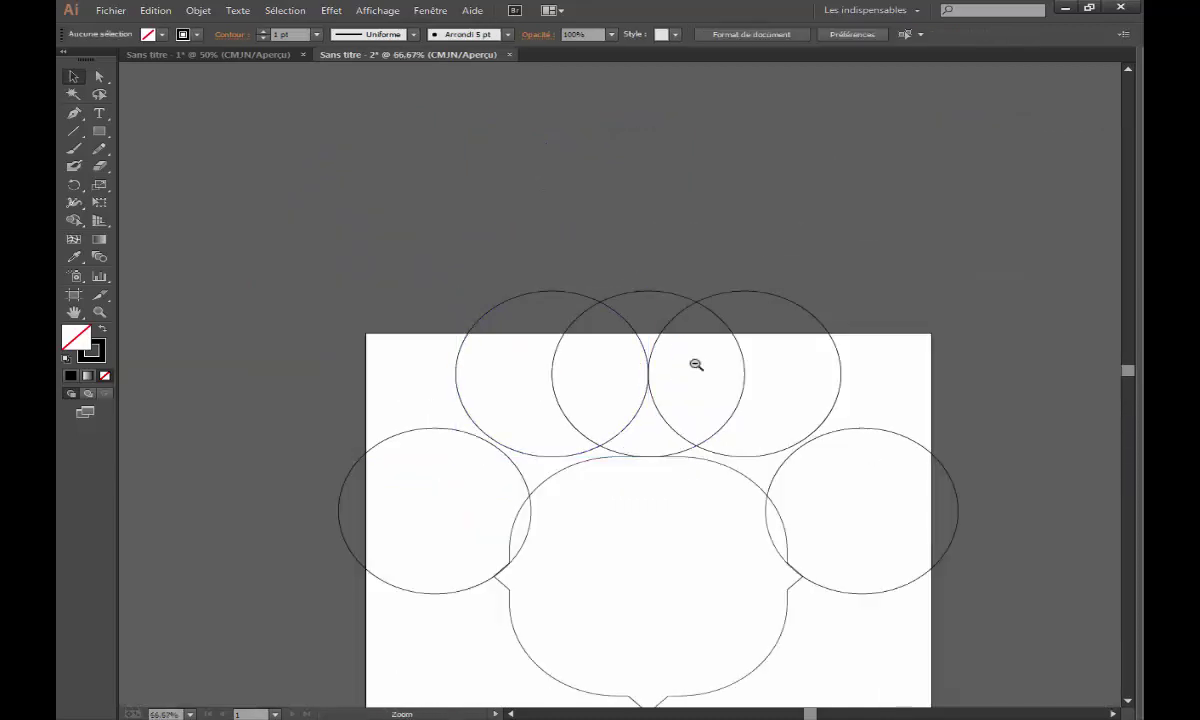
{"action": "left_click", "coordinate": [697, 364], "text": "ctrl+alt"}
{"action": "scroll", "coordinate": [586, 321], "scroll_direction": "down", "scroll_amount": 3}
{"action": "left_click", "coordinate": [570, 320], "text": "ctrl"}
{"action": "scroll", "coordinate": [540, 312], "scroll_direction": "down", "scroll_amount": 2}
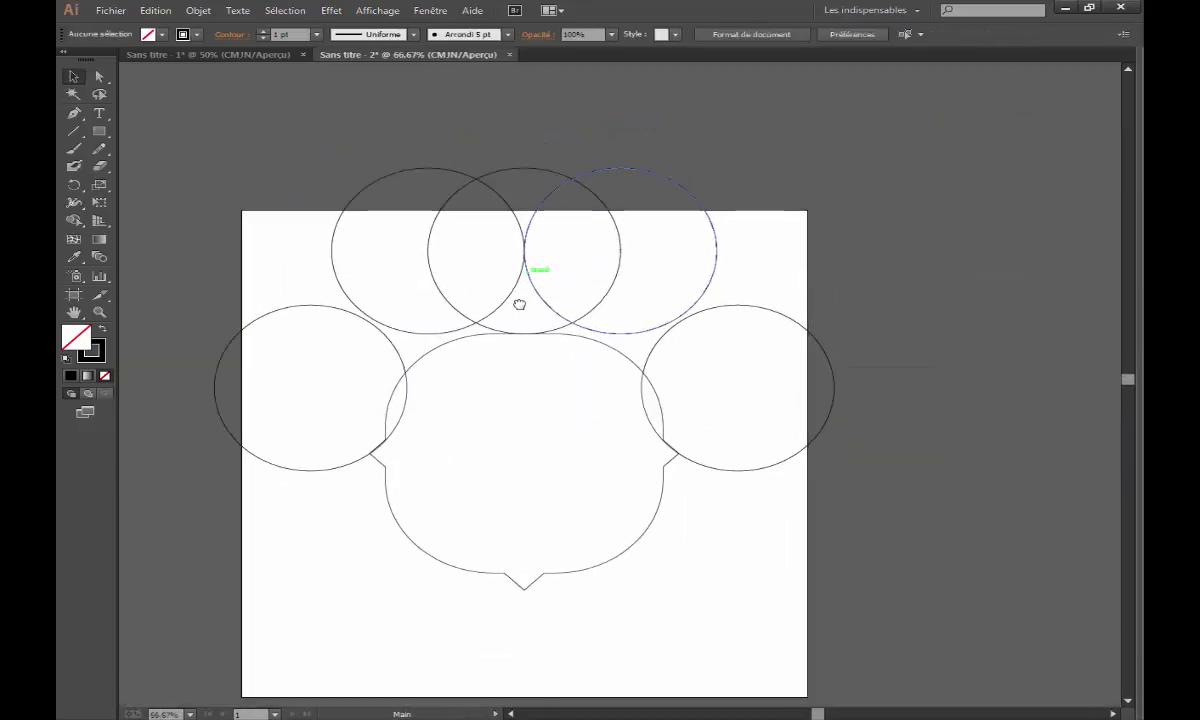
{"action": "left_click_drag", "start_coordinate": [447, 151], "coordinate": [684, 237]}
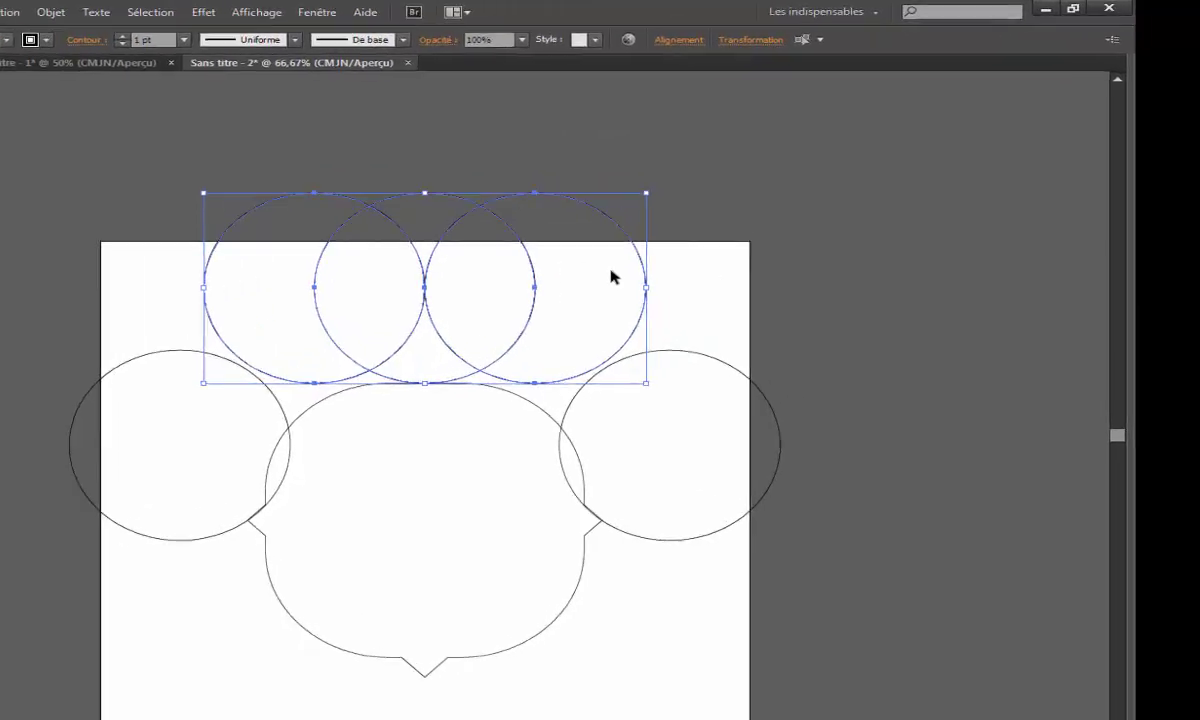
- Move the three top circles with horizontal 0 and vertical -25 px, then deselect
{"action": "key", "text": "Return"}
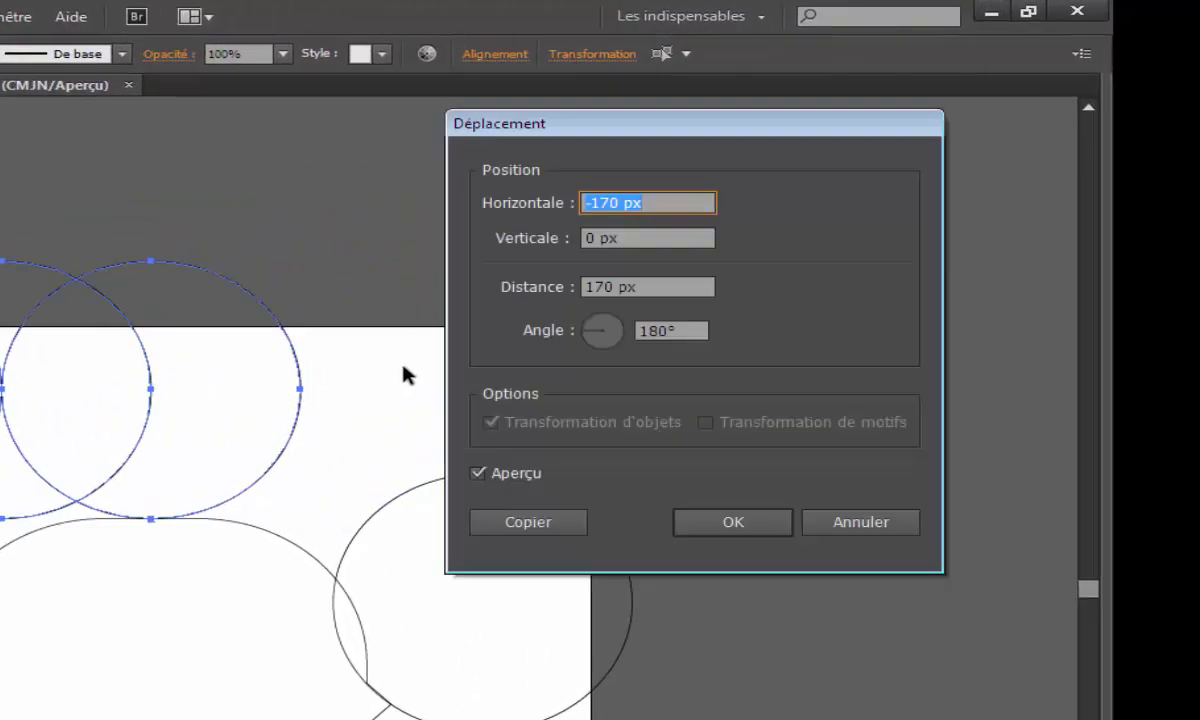
{"action": "type", "text": "0"}
{"action": "key", "text": "Tab"}
{"action": "type", "text": "10"}
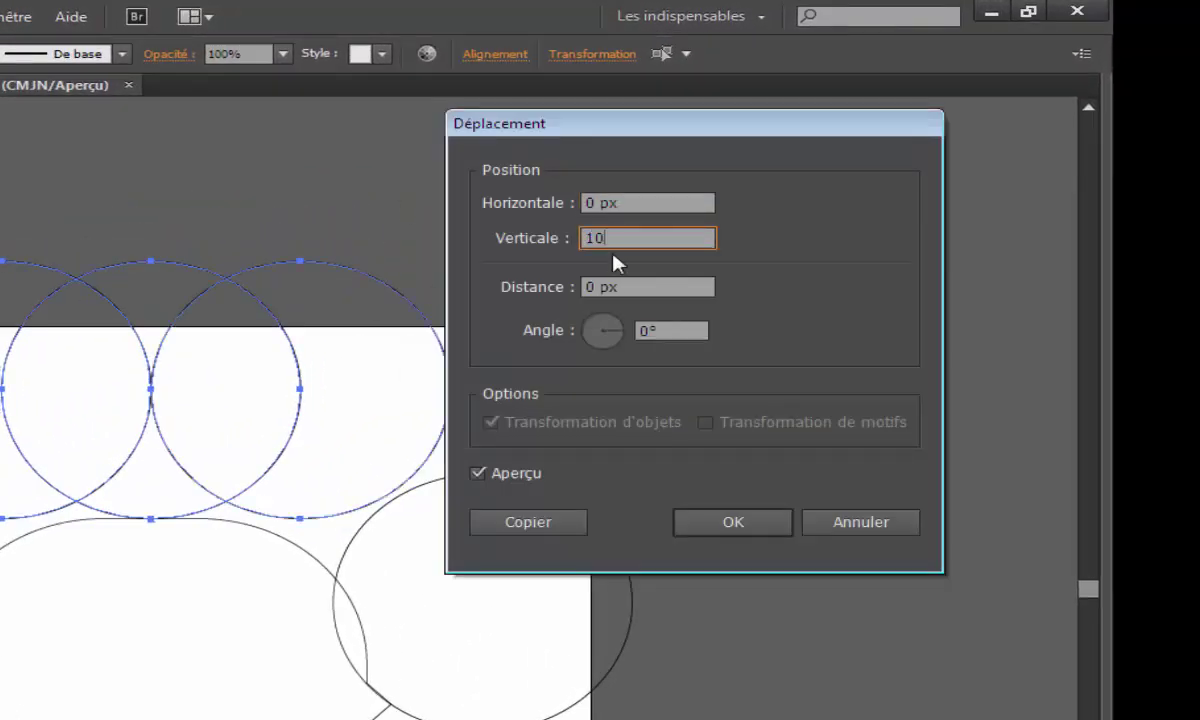
{"action": "key", "text": "Tab"}
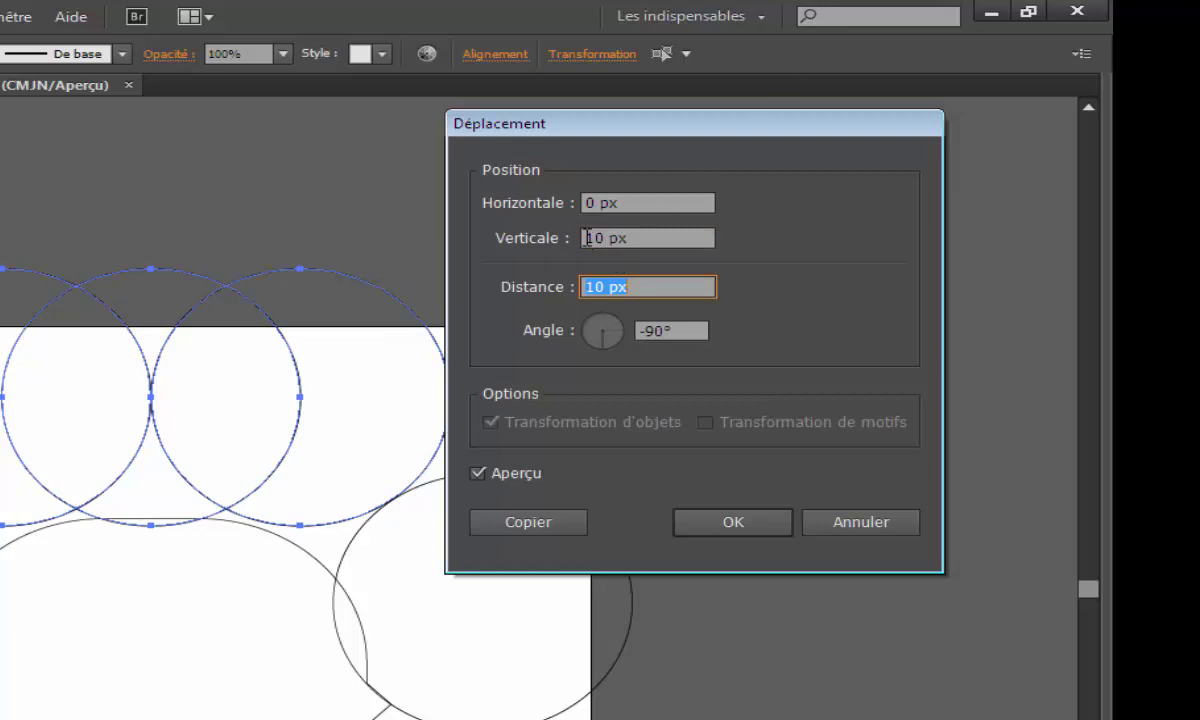
{"action": "left_click", "coordinate": [587, 237]}
{"action": "double_click", "coordinate": [590, 237]}
{"action": "type", "text": "-20"}
{"action": "key", "text": "Tab"}
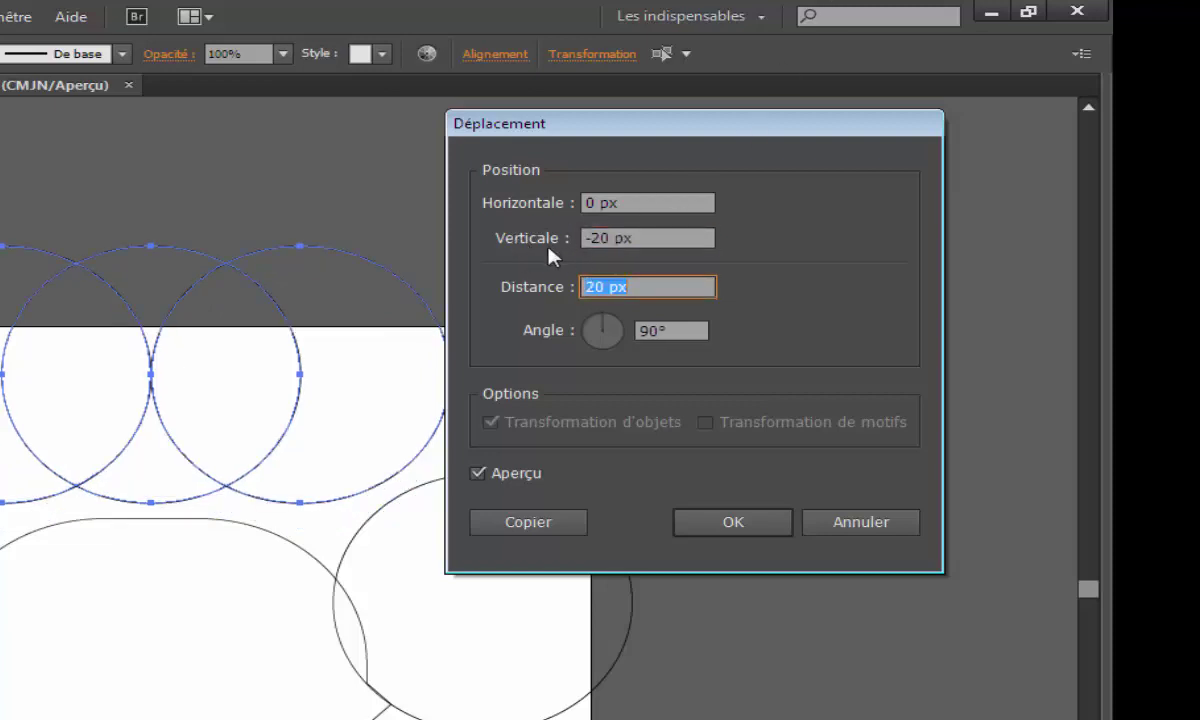
{"action": "left_click", "coordinate": [651, 237]}
{"action": "left_click_drag", "start_coordinate": [651, 237], "coordinate": [575, 240]}
{"action": "type", "text": "-2"}
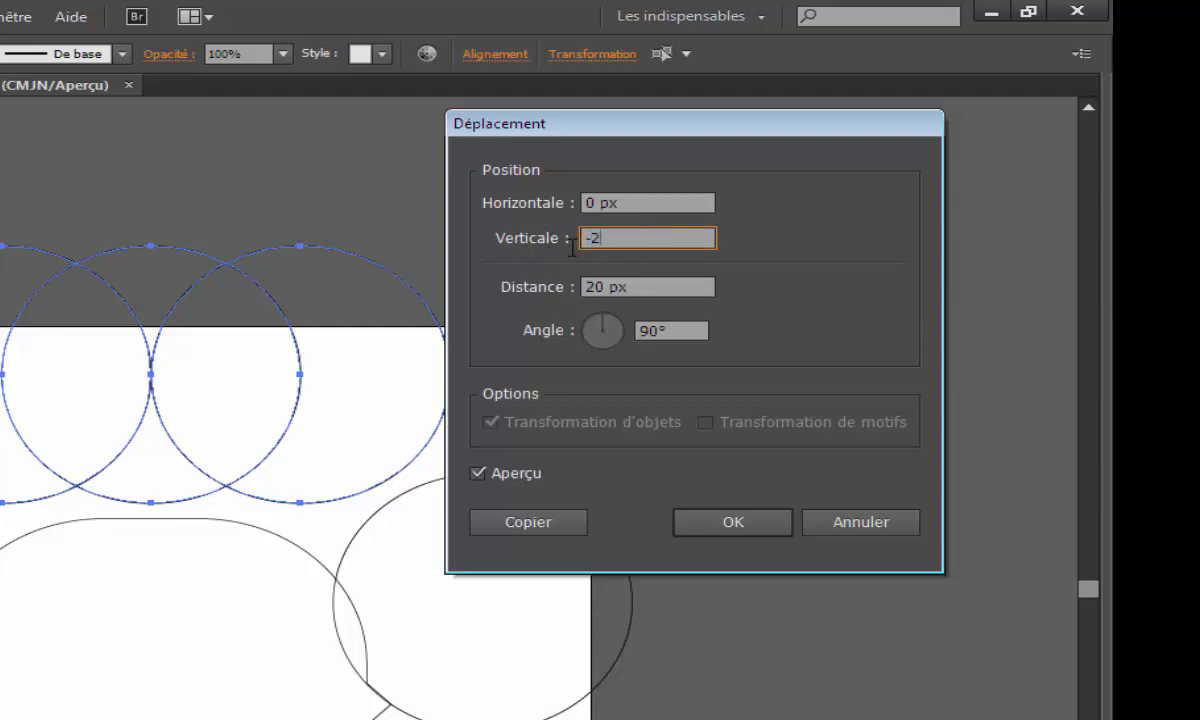
{"action": "type", "text": "5"}
{"action": "key", "text": "Tab"}
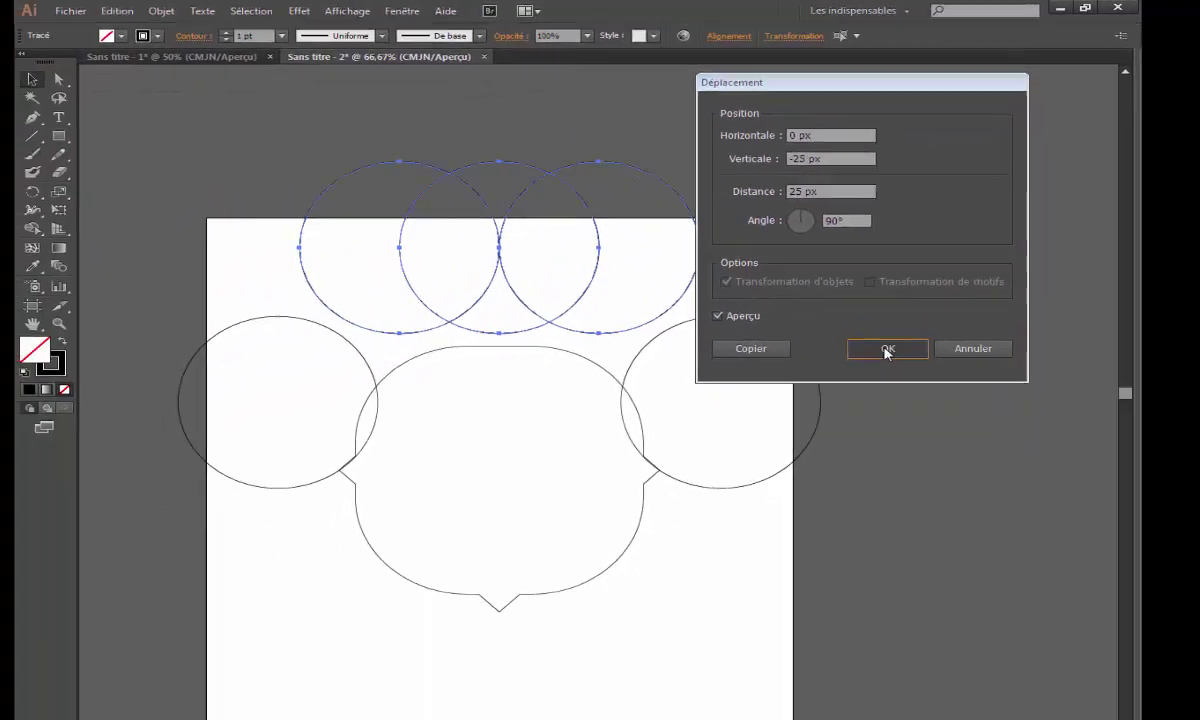
{"action": "left_click", "coordinate": [733, 522]}
{"action": "left_click", "coordinate": [895, 268]}
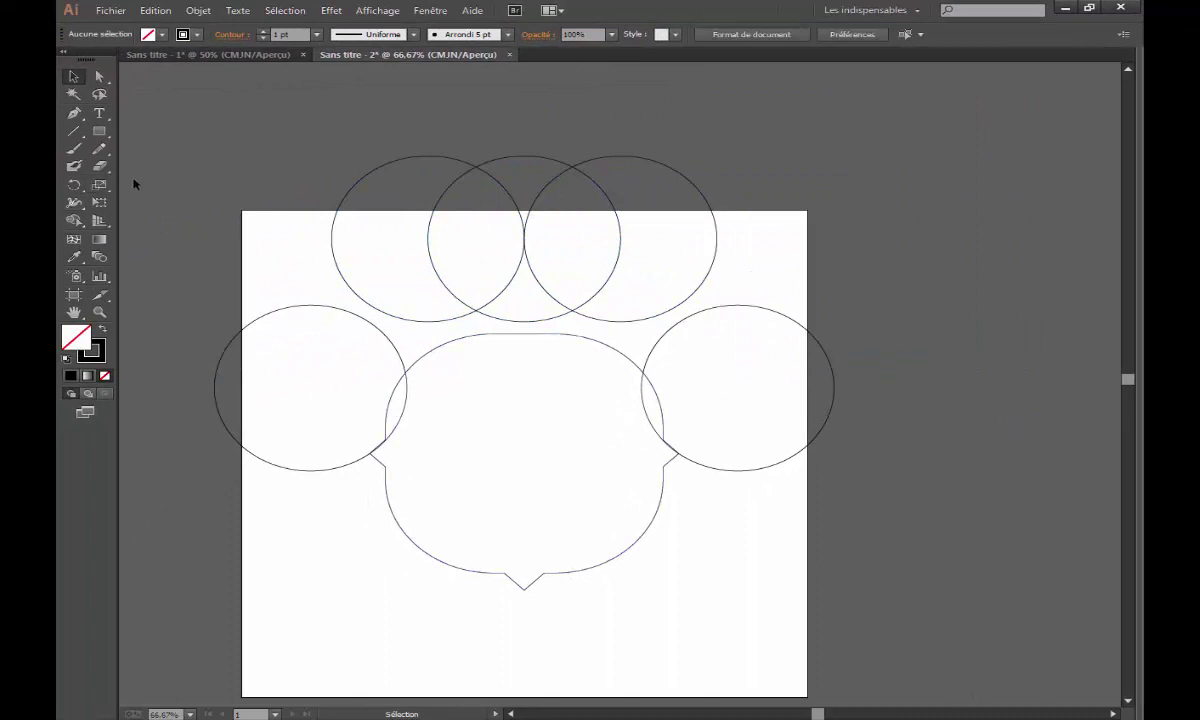
- Draw a 300×300 px square and rotate it 45° into a diamond
{"action": "left_click", "coordinate": [99, 131]}
{"action": "left_click", "coordinate": [517, 370]}
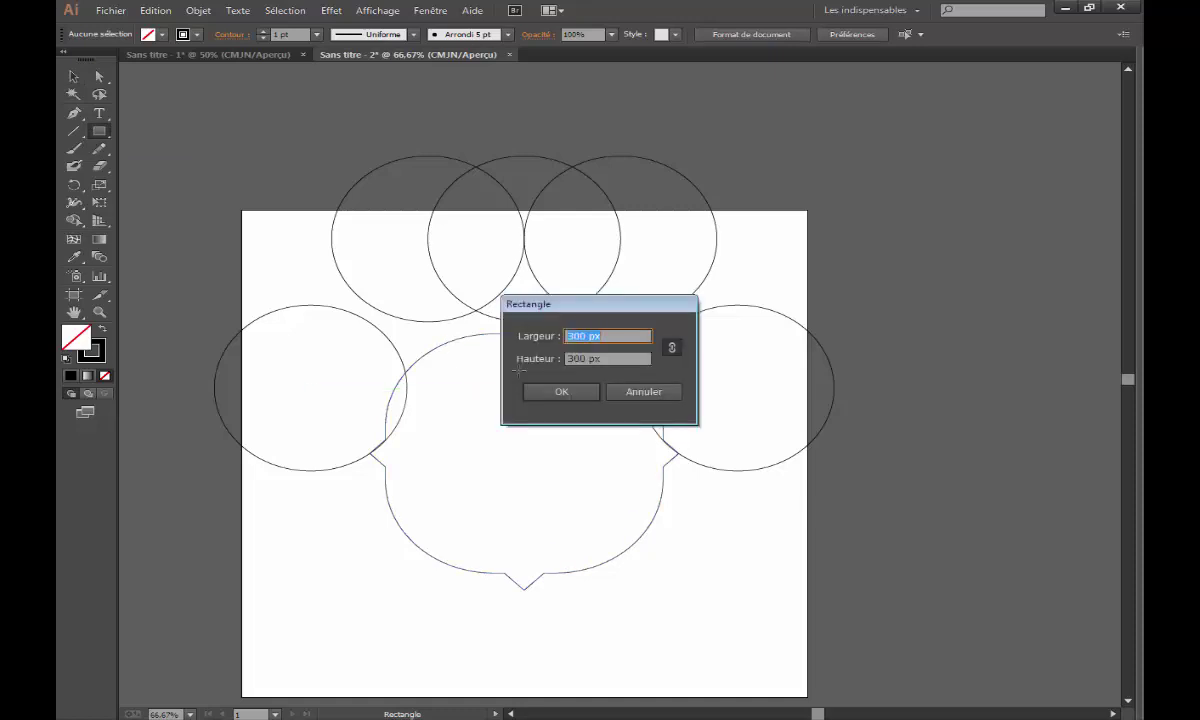
{"action": "left_click", "coordinate": [586, 398]}
{"action": "key", "text": "v"}
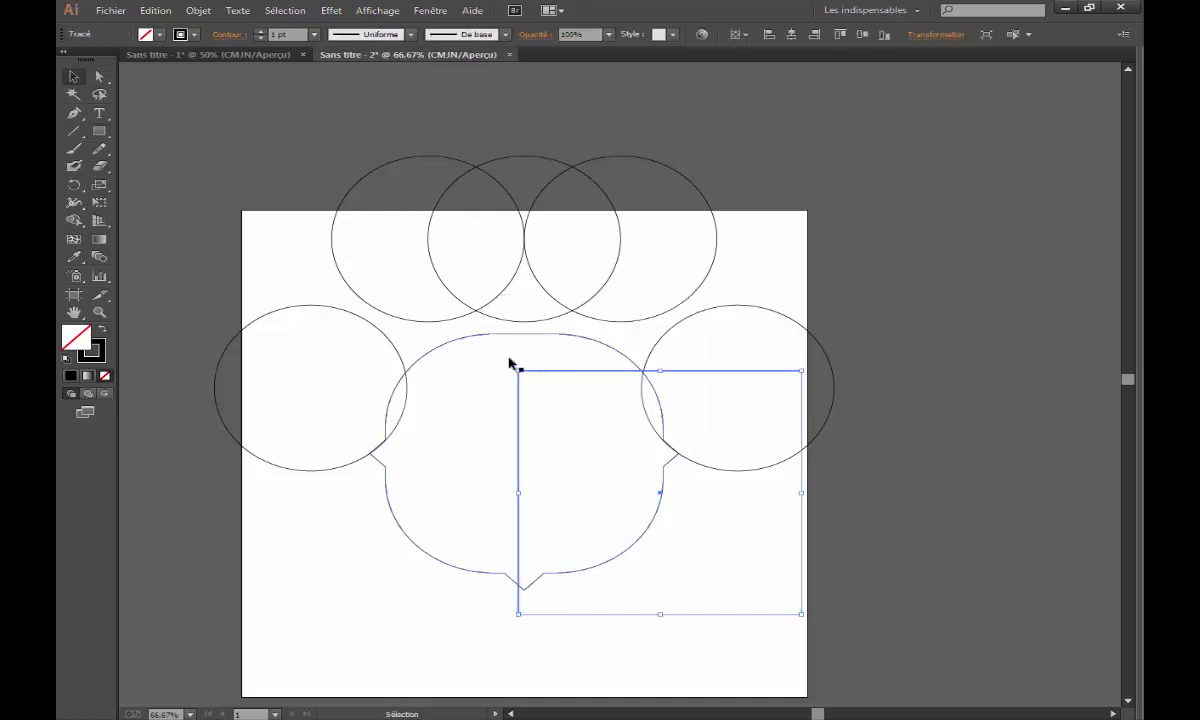
{"action": "left_click_drag", "start_coordinate": [514, 366], "coordinate": [654, 338]}
- Centre the diamond on the shield body, nudging it down until its tip sits in the middle top circle
{"action": "left_click", "coordinate": [790, 281]}
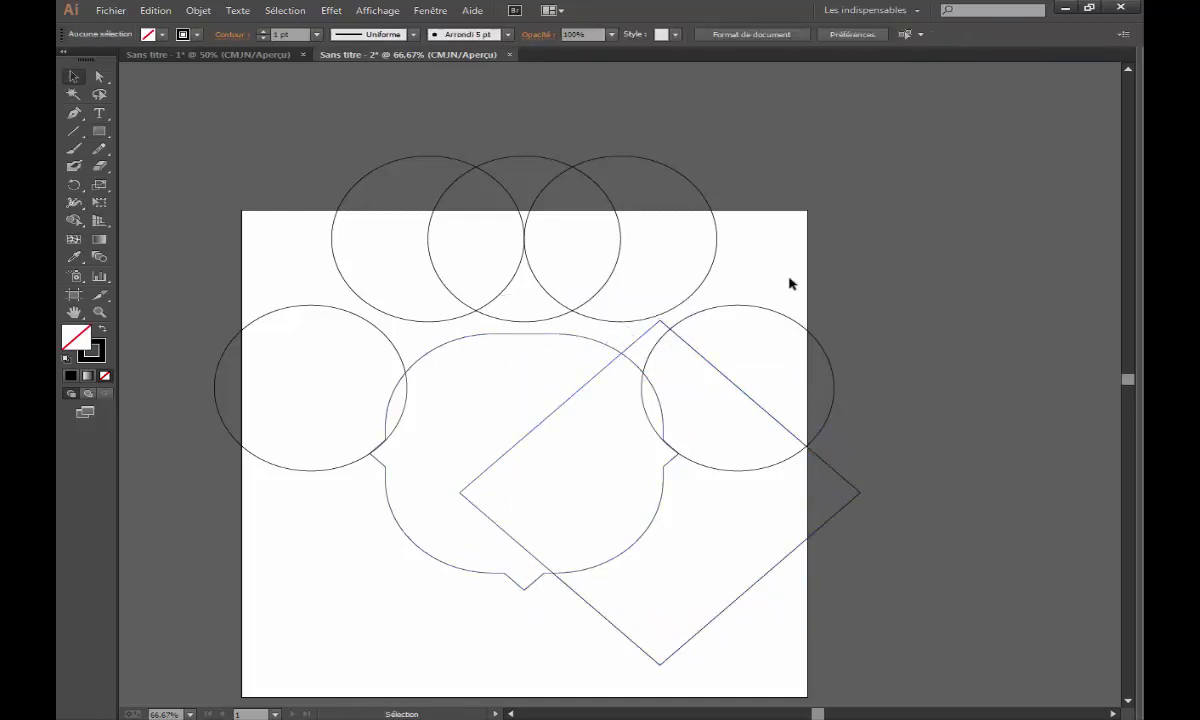
{"action": "left_click_drag", "start_coordinate": [815, 540], "coordinate": [660, 447]}
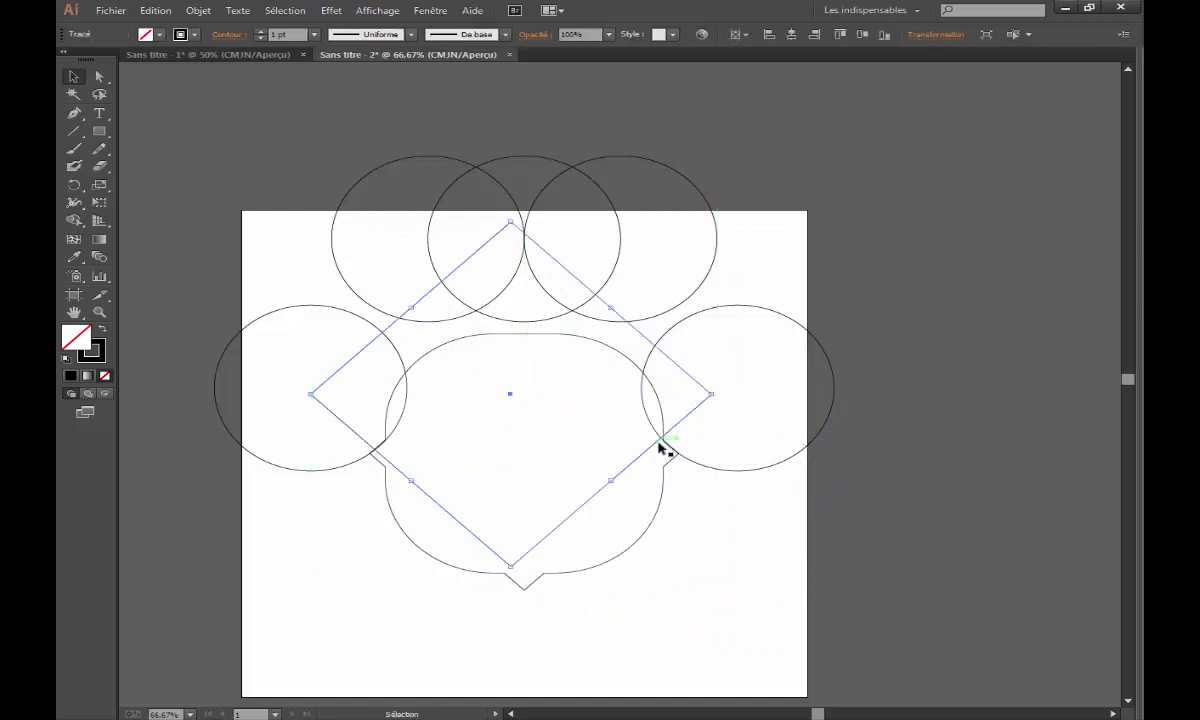
{"action": "left_click", "coordinate": [791, 35]}
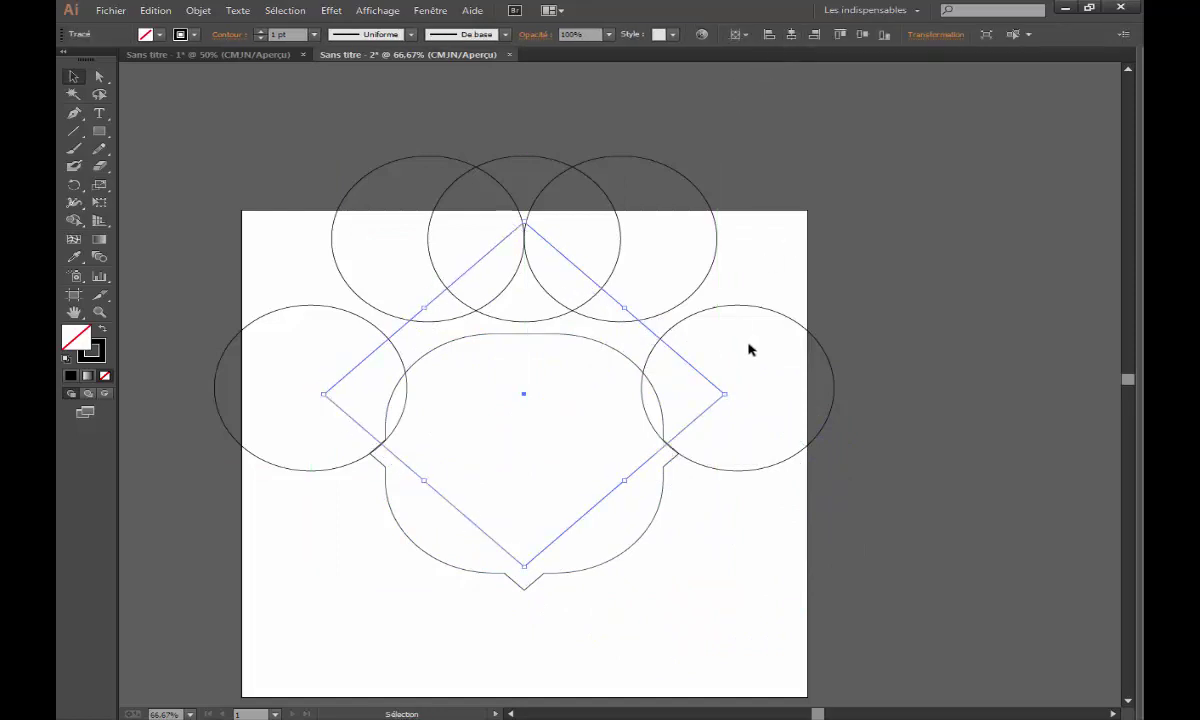
{"action": "left_click_drag", "start_coordinate": [689, 366], "coordinate": [689, 299]}
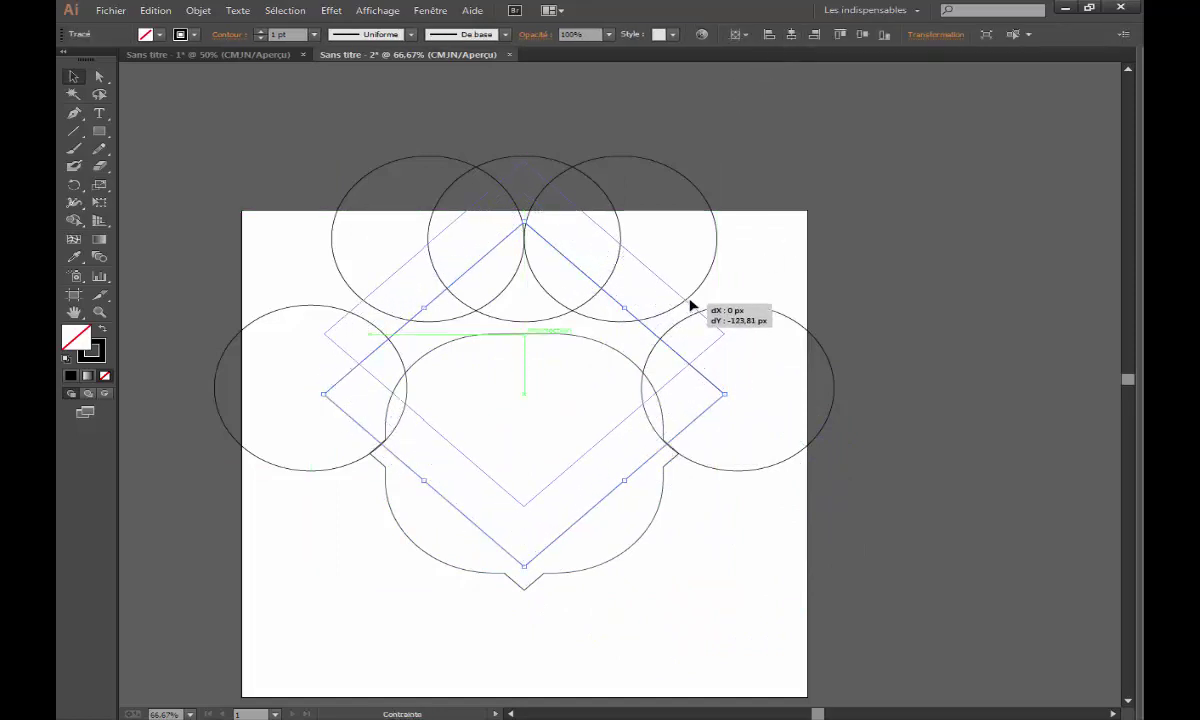
{"action": "left_click", "coordinate": [795, 272]}
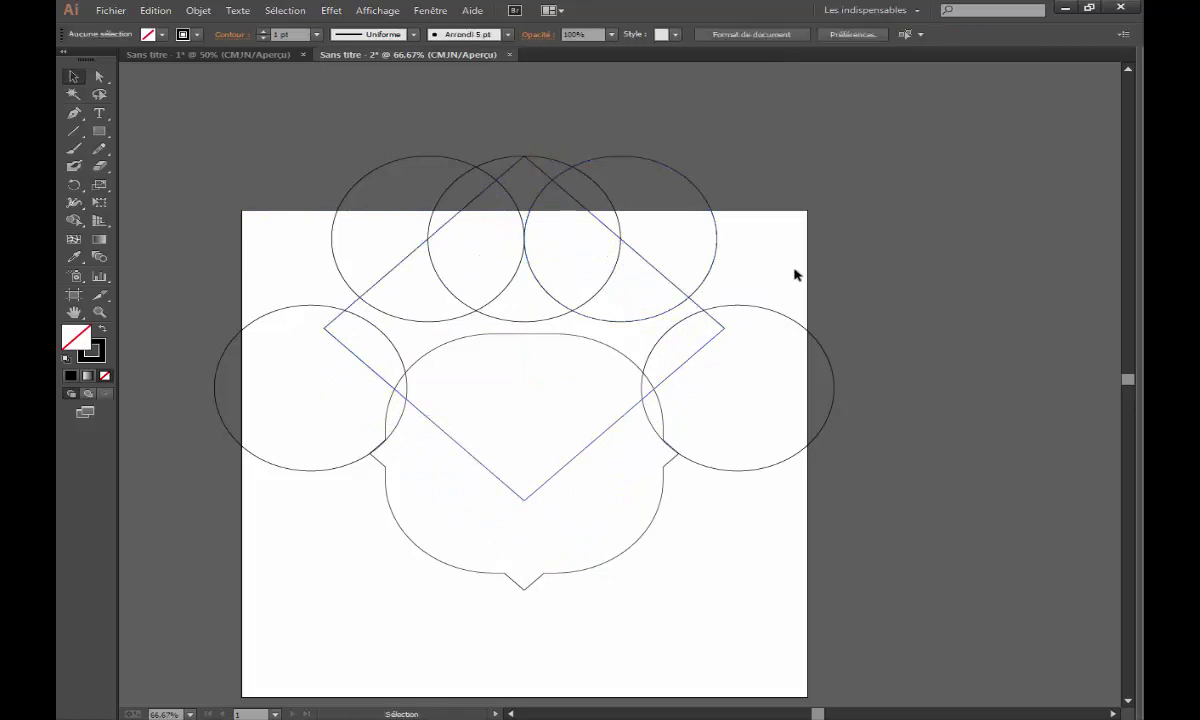
{"action": "left_click", "coordinate": [688, 358]}
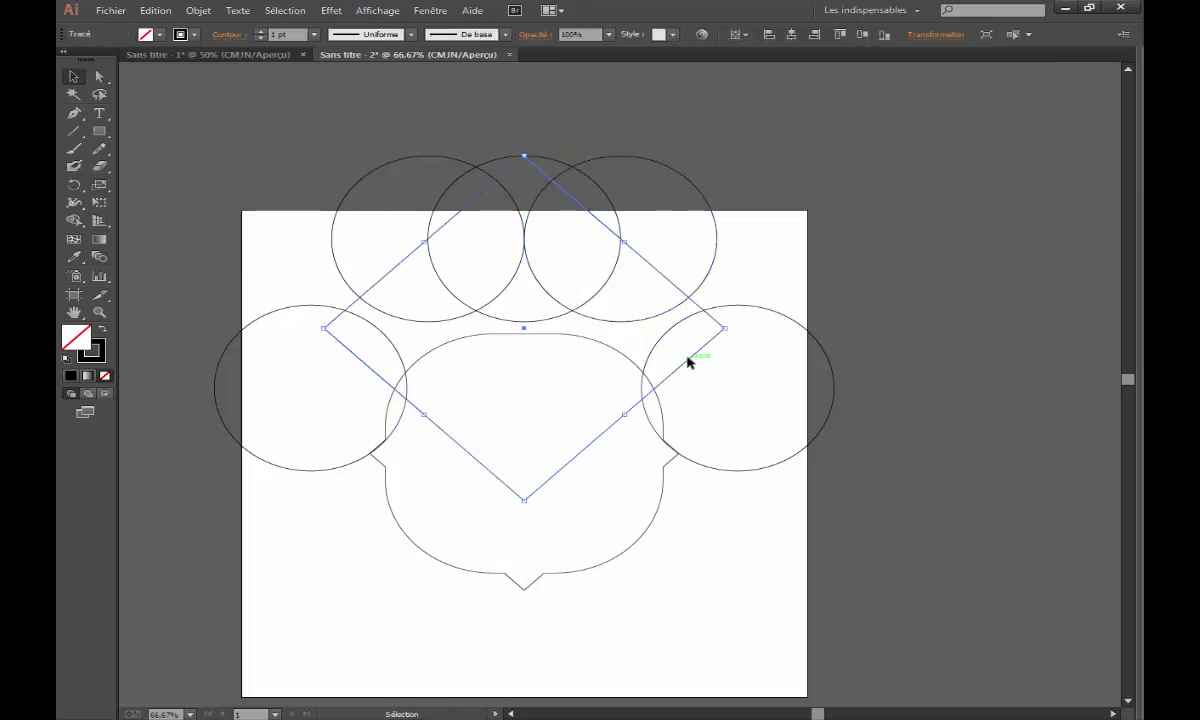
{"action": "key", "text": "shift+Down"}
{"action": "key", "text": "shift+Down"}
{"action": "key", "text": "shift+Down"}
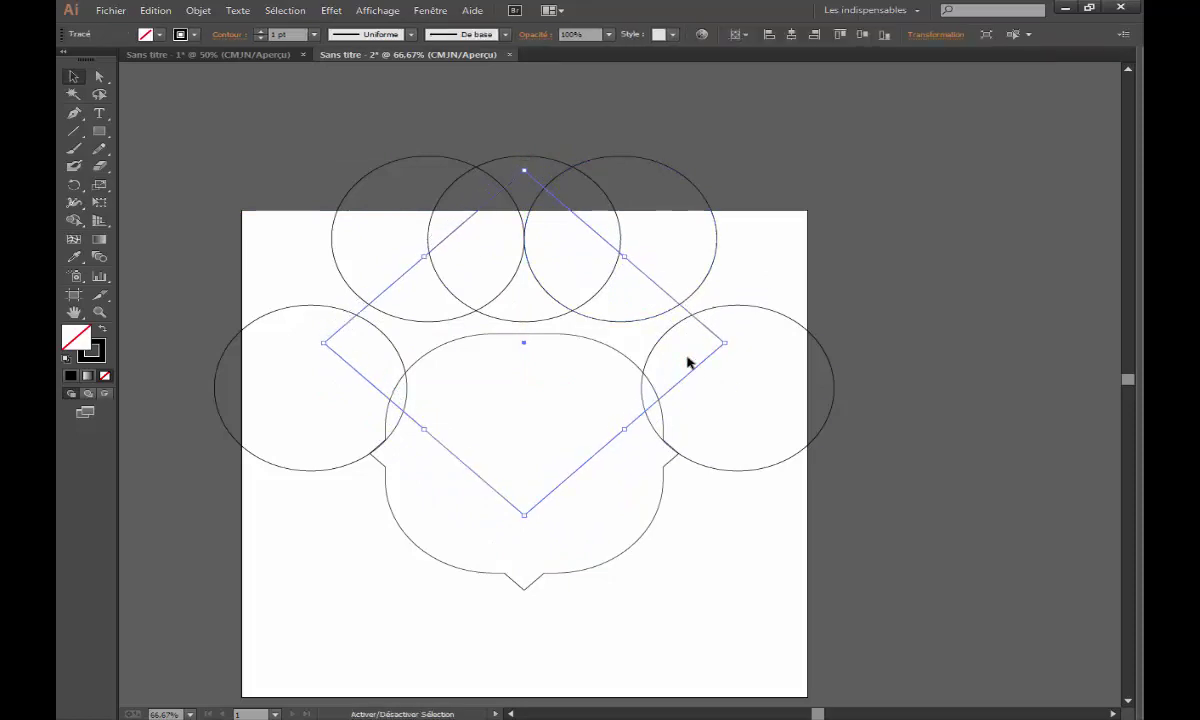
{"action": "key", "text": "shift+Down"}
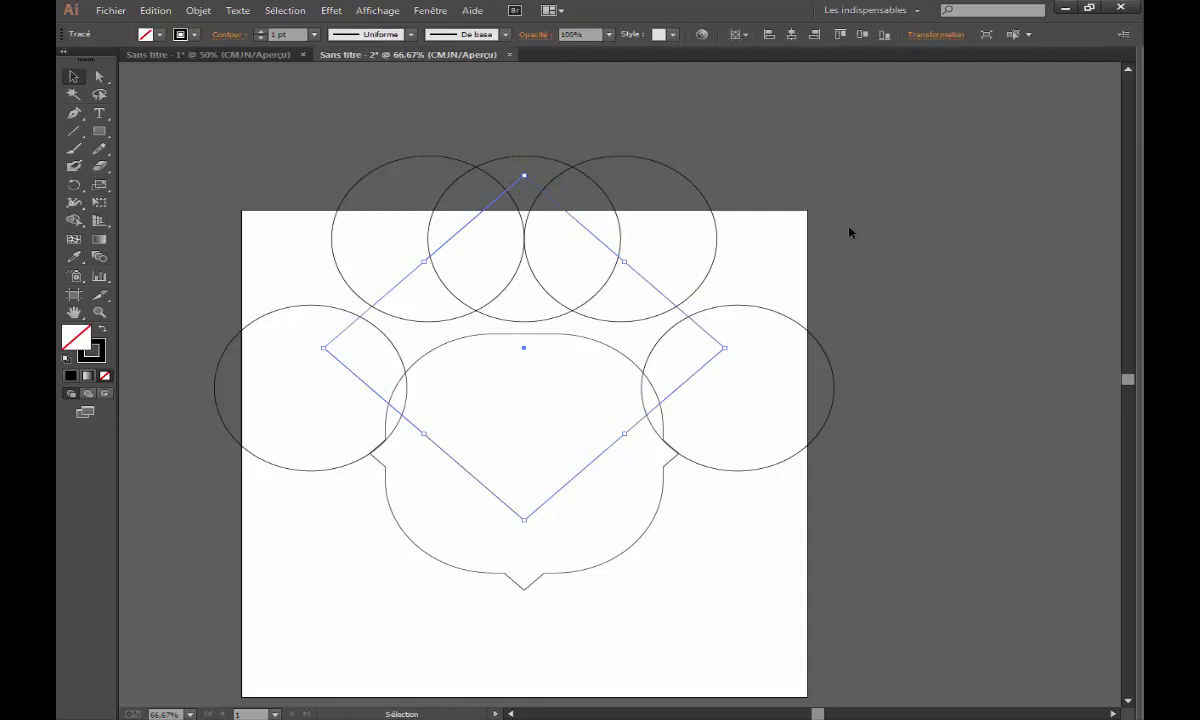
{"action": "left_click", "coordinate": [849, 229]}
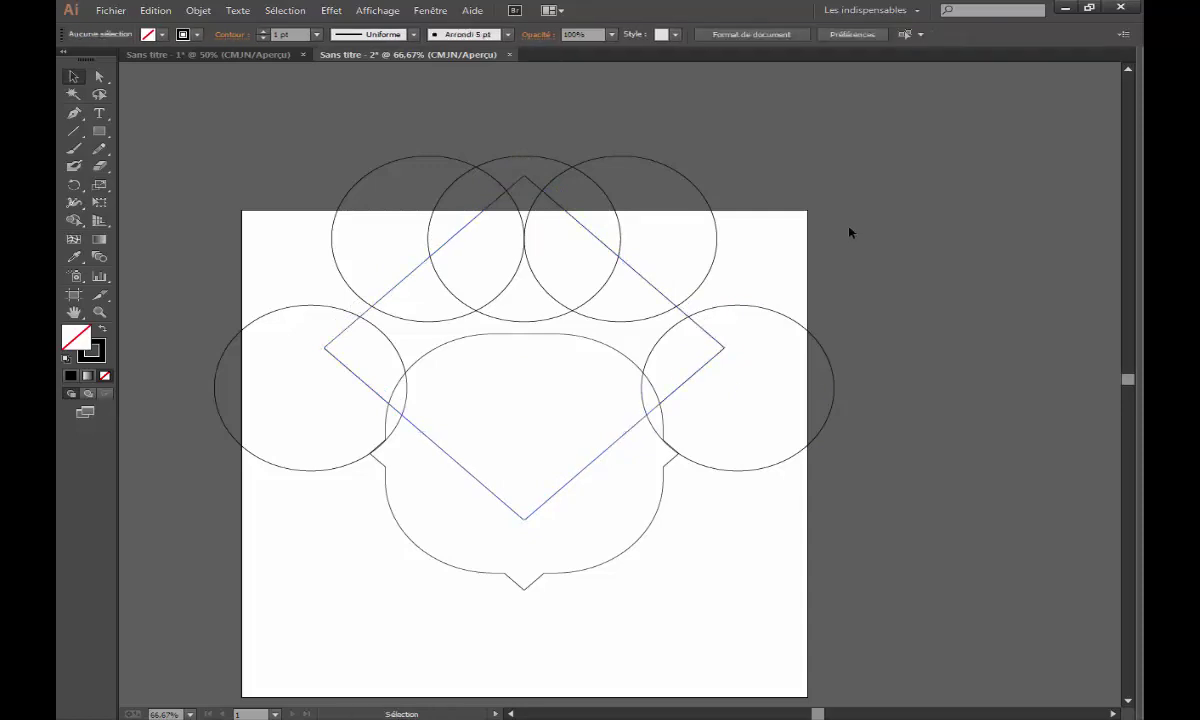
{"action": "left_click", "coordinate": [689, 383]}
{"action": "key", "text": "shift+Down"}
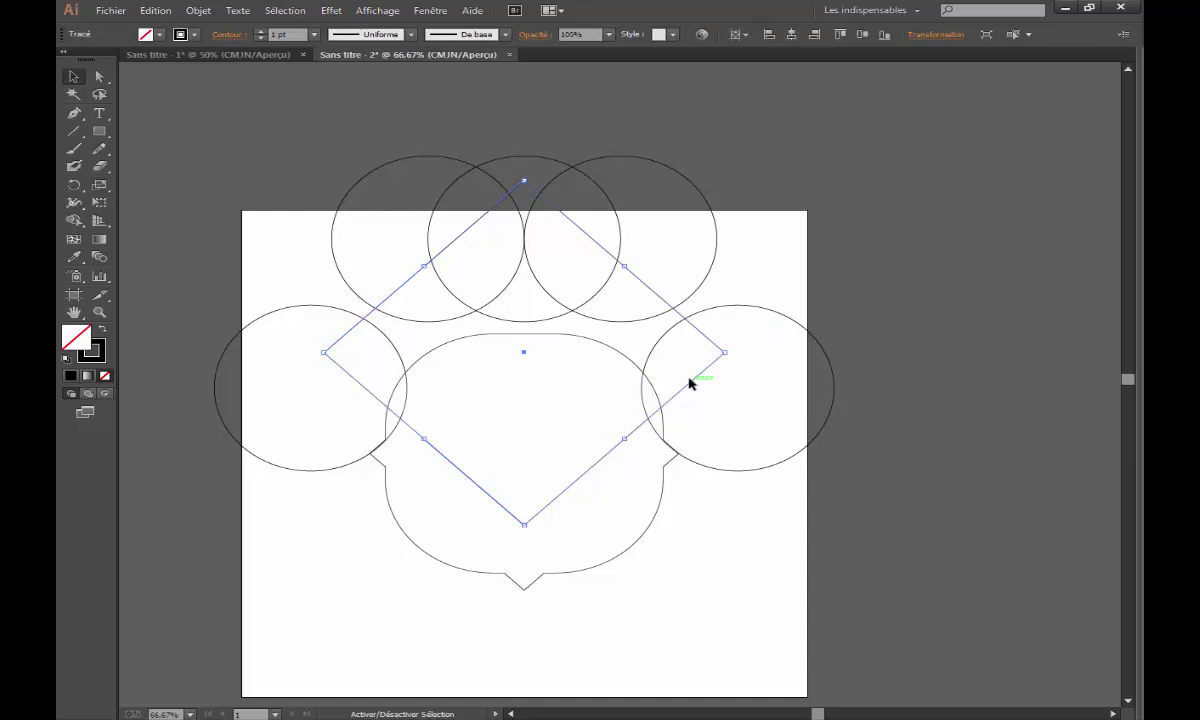
{"action": "key", "text": "shift+Down"}
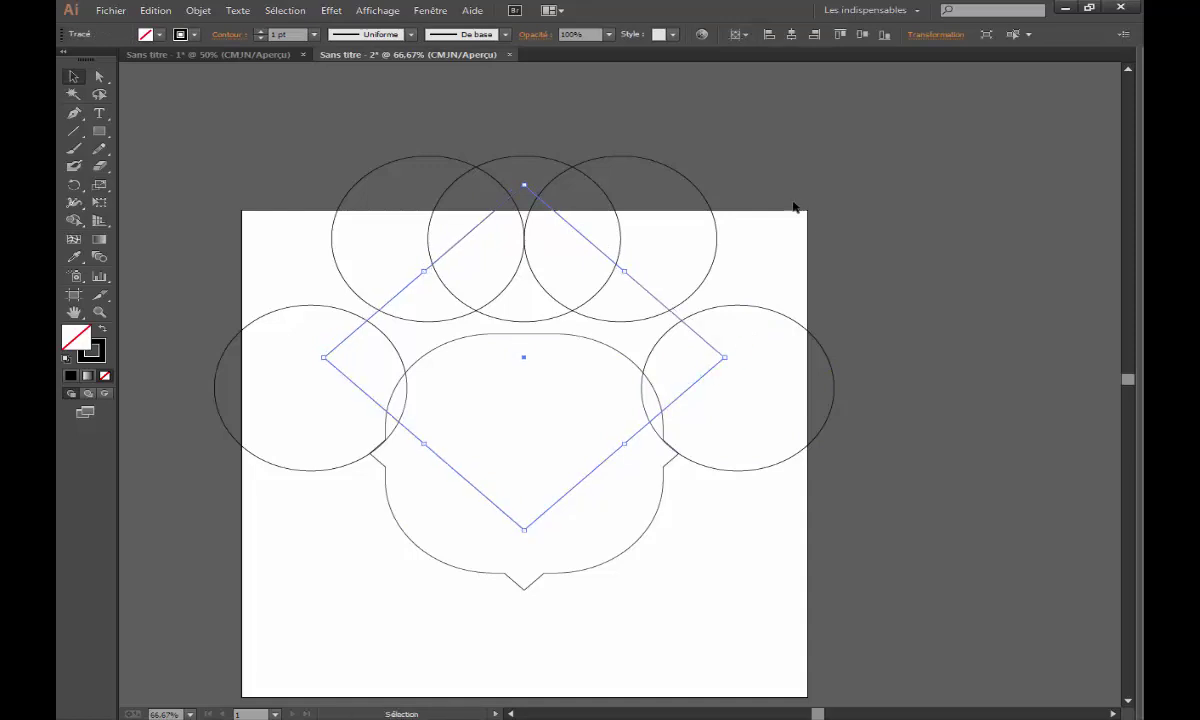
{"action": "left_click", "coordinate": [836, 233]}
- Merge the top circles, side circles and lower V region into the central body with Shape Builder
{"action": "left_click_drag", "start_coordinate": [235, 176], "coordinate": [842, 606]}
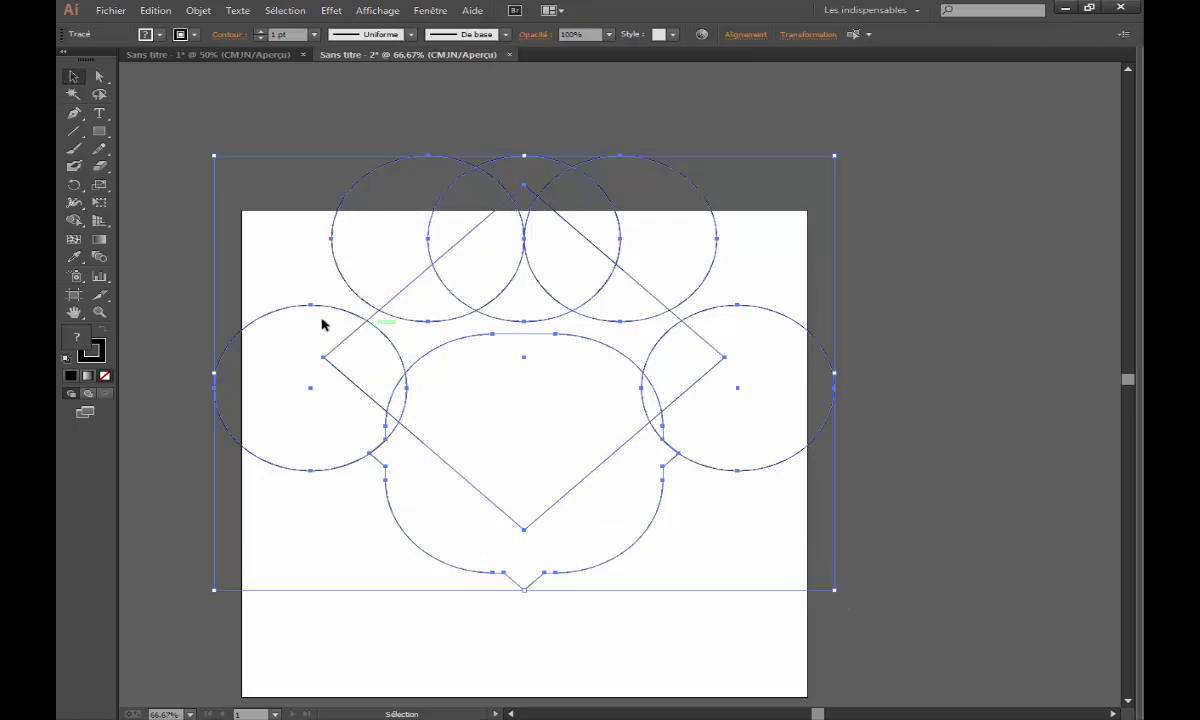
{"action": "left_click", "coordinate": [74, 220]}
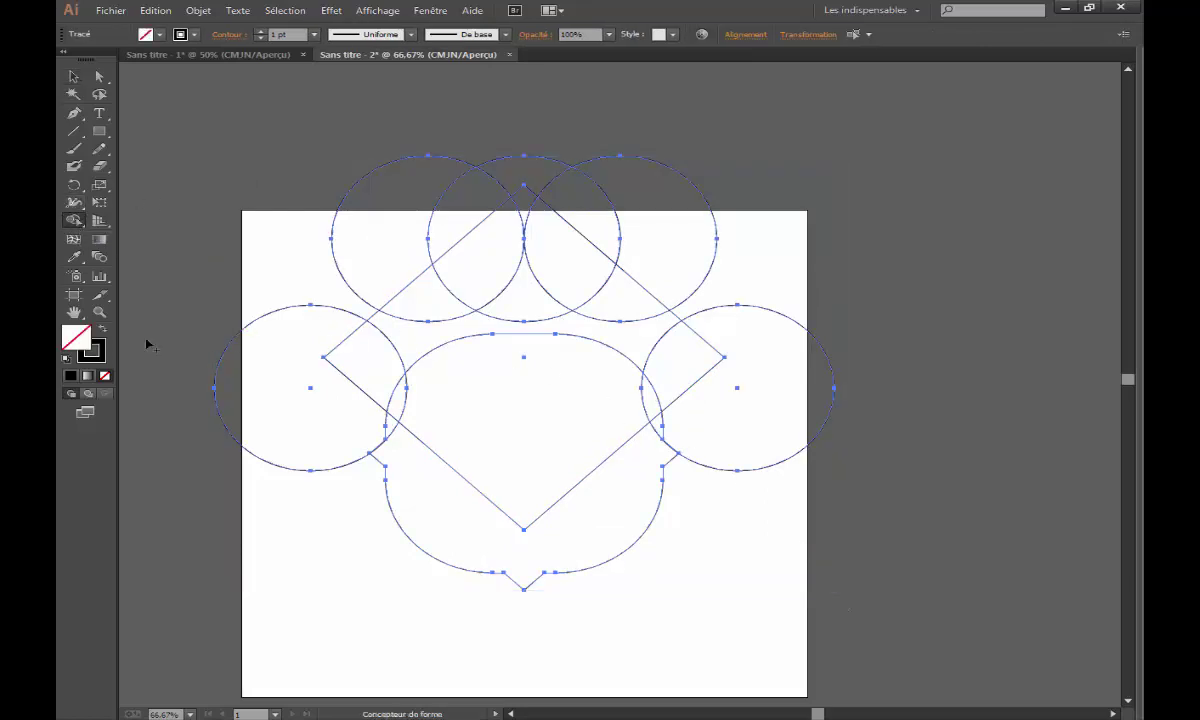
{"action": "left_click_drag", "start_coordinate": [378, 268], "coordinate": [673, 284]}
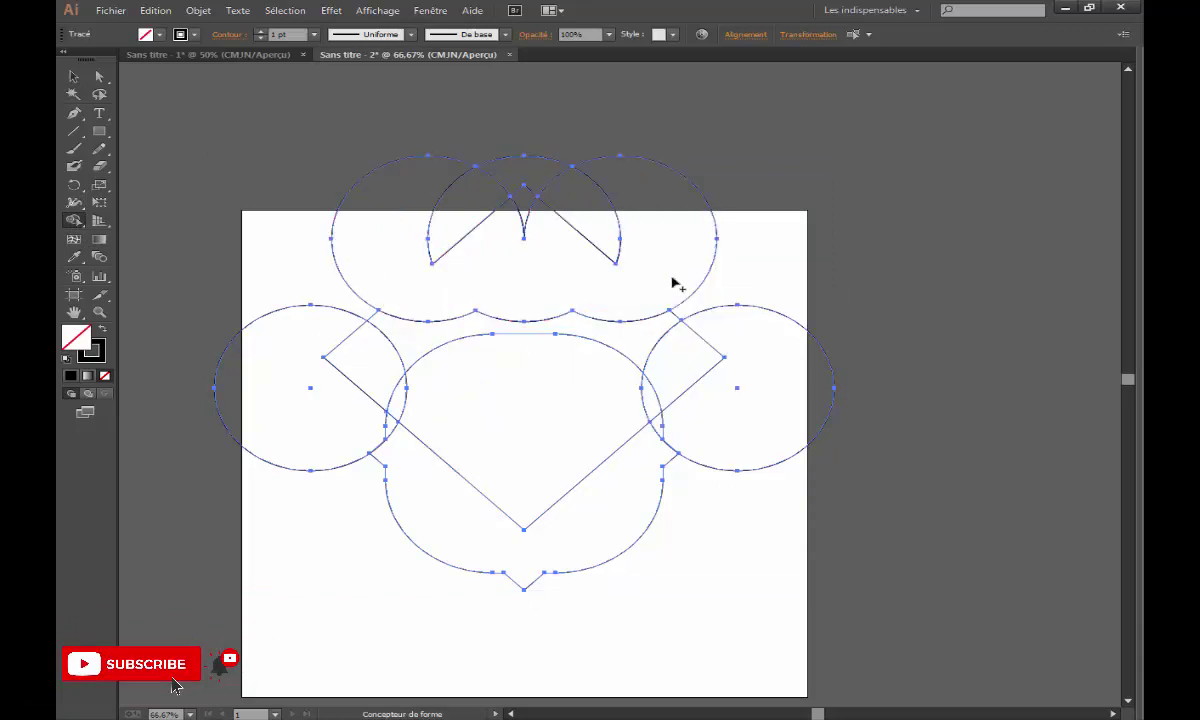
{"action": "left_click_drag", "start_coordinate": [775, 318], "coordinate": [652, 422]}
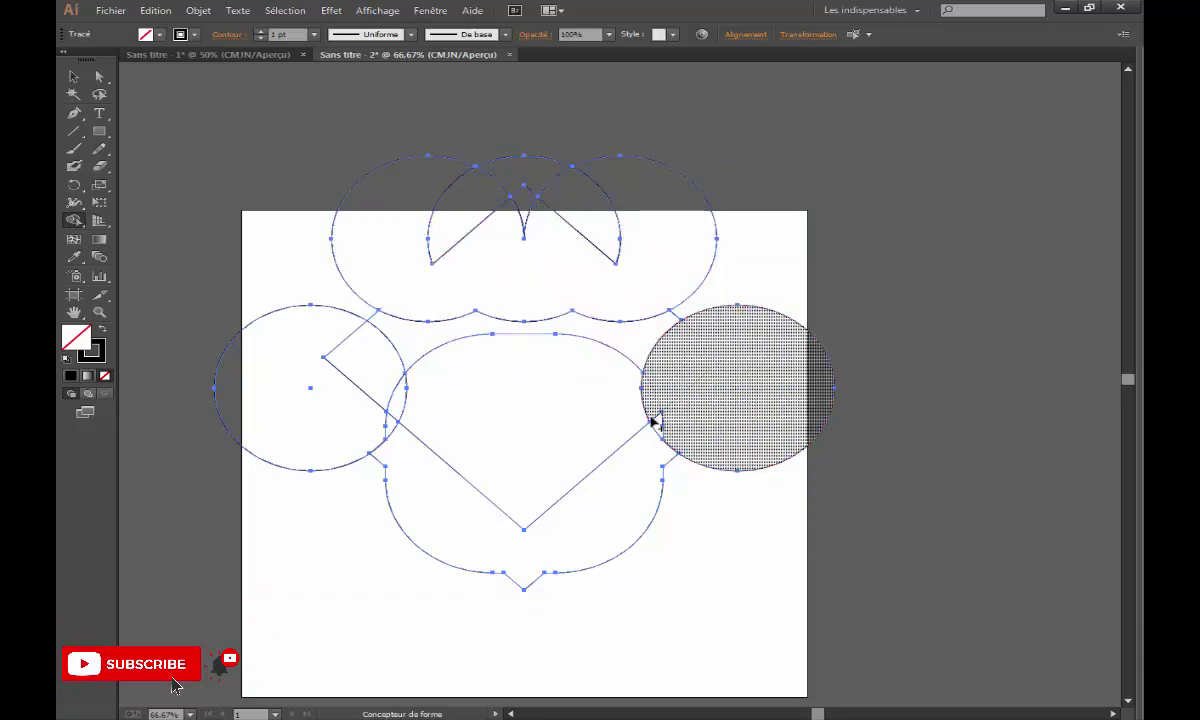
{"action": "left_click", "coordinate": [655, 420]}
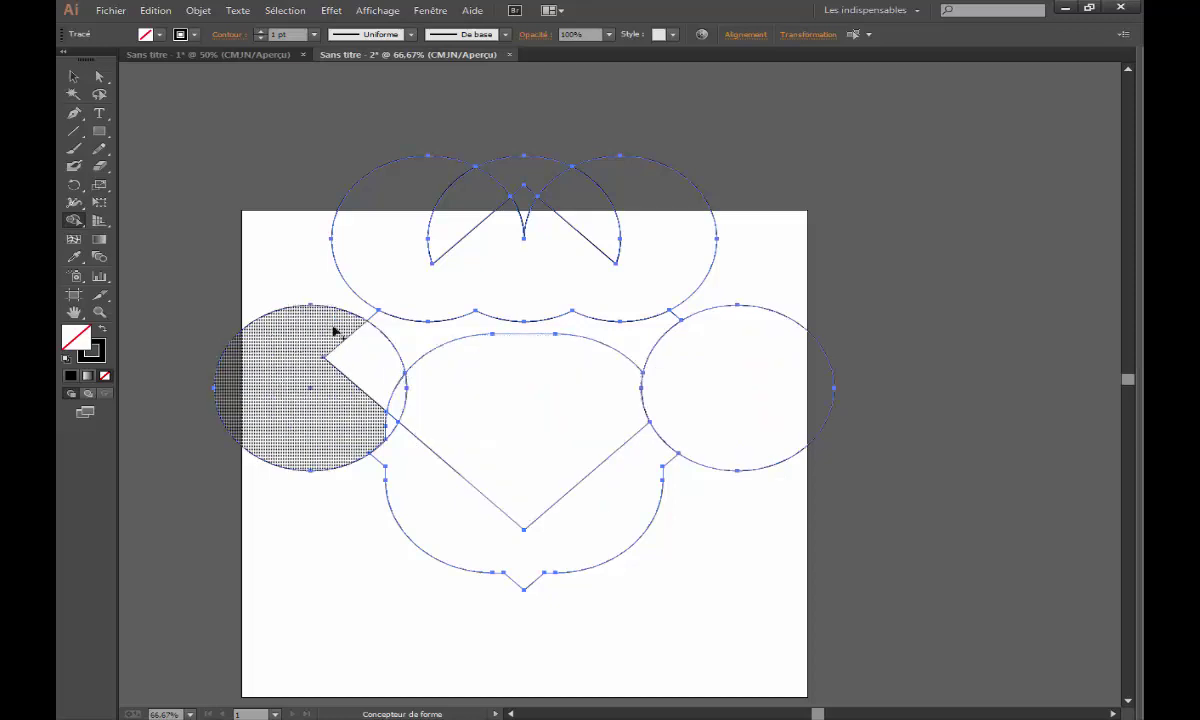
{"action": "left_click_drag", "start_coordinate": [335, 331], "coordinate": [395, 408]}
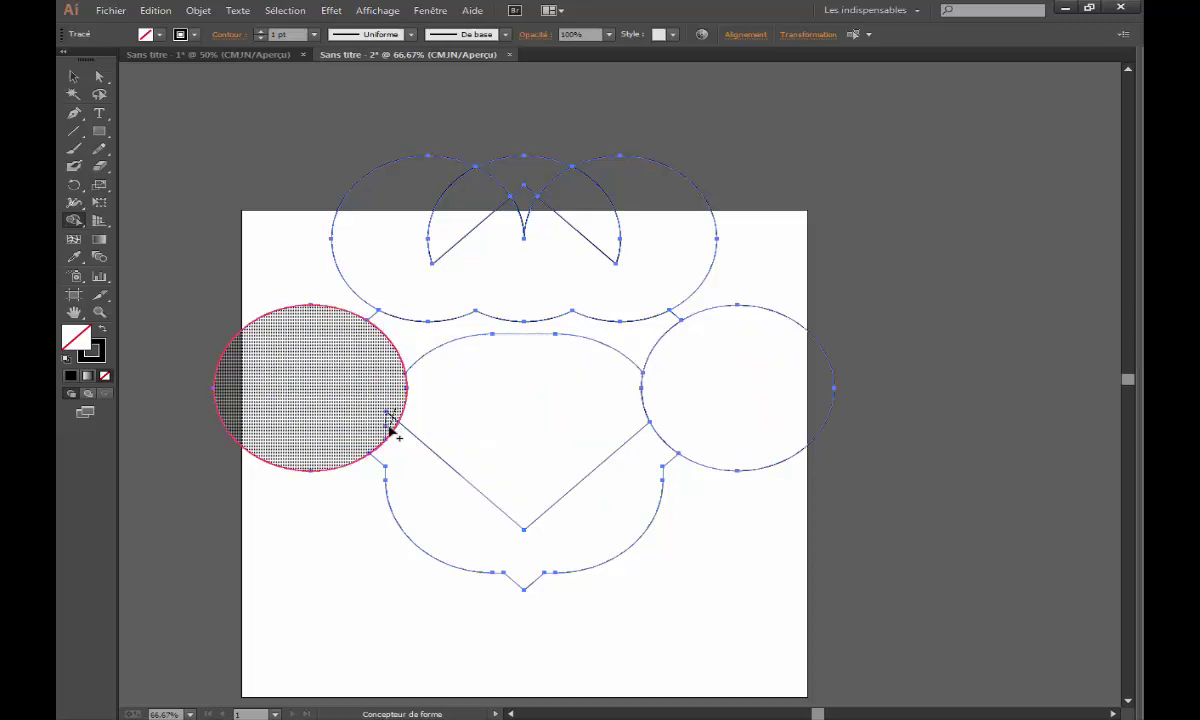
{"action": "left_click_drag", "start_coordinate": [418, 488], "coordinate": [490, 437]}
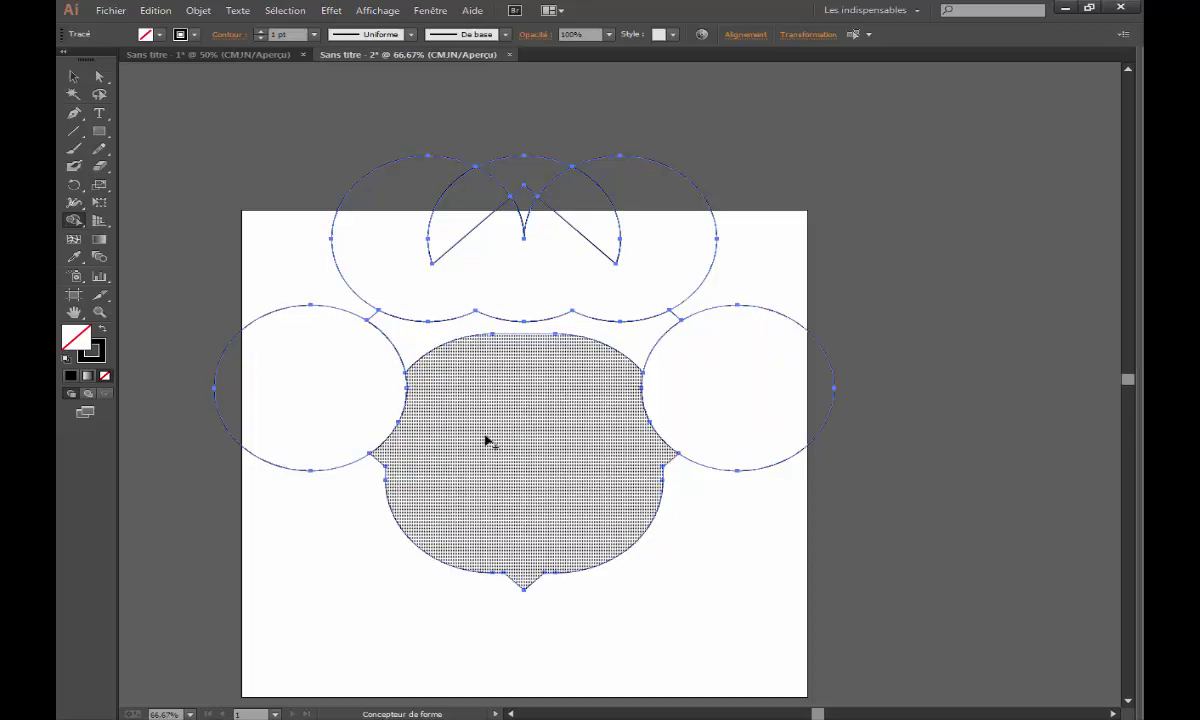
- Delete the leftover top circles, V pieces and the left and right circles
{"action": "key", "text": "v"}
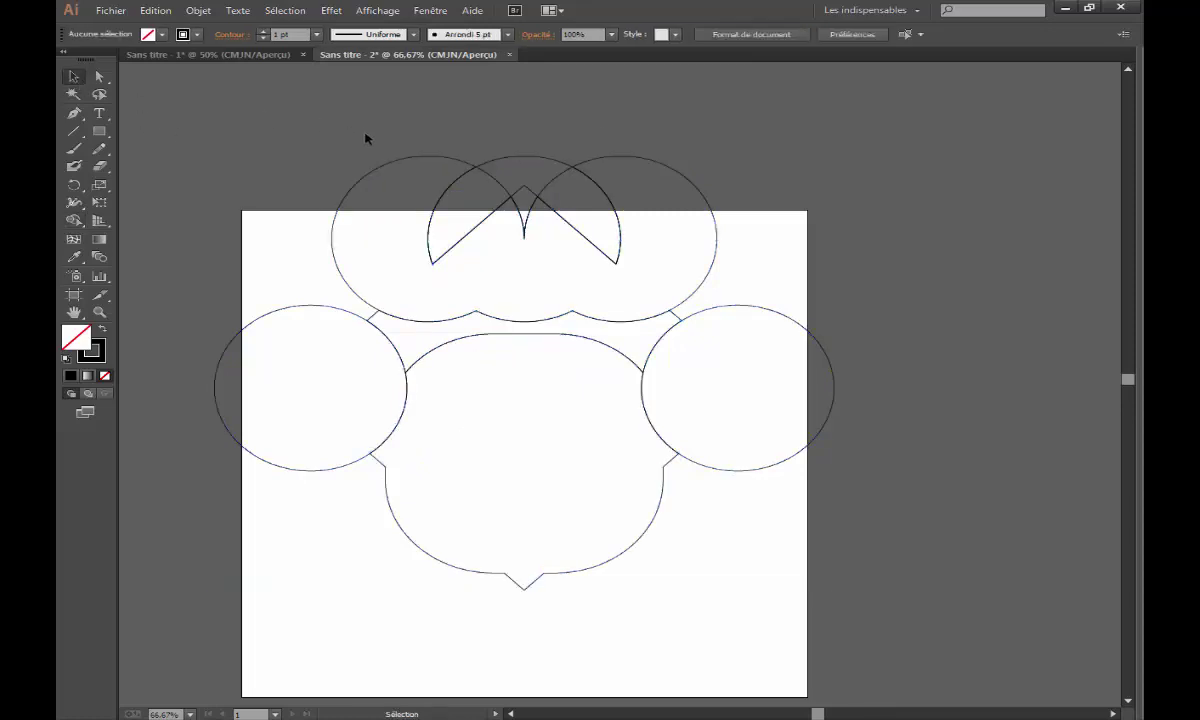
{"action": "left_click_drag", "start_coordinate": [363, 131], "coordinate": [785, 236]}
{"action": "key", "text": "Delete"}
{"action": "left_click_drag", "start_coordinate": [718, 276], "coordinate": [800, 419]}
{"action": "key", "text": "Delete"}
{"action": "left_click_drag", "start_coordinate": [313, 276], "coordinate": [351, 367]}
{"action": "key", "text": "Delete"}
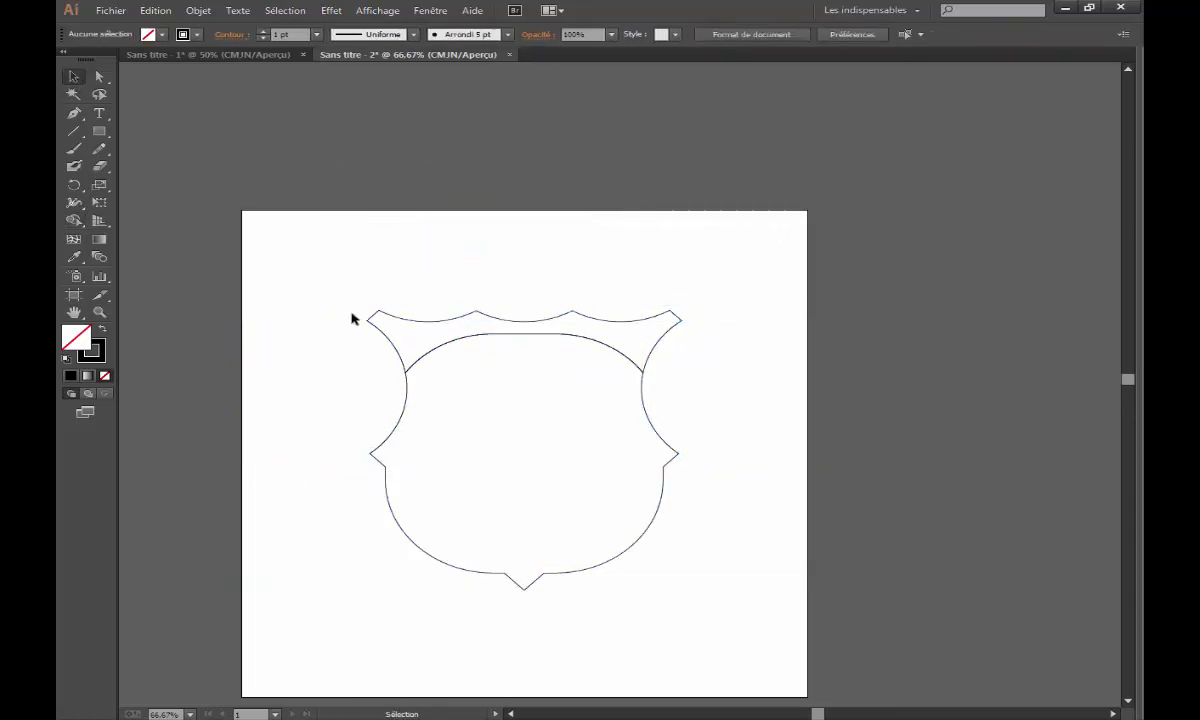
- Remove the inner arc from the shield outline with Shape Builder
{"action": "left_click_drag", "start_coordinate": [326, 294], "coordinate": [707, 420]}
{"action": "key", "text": "shift+m"}
{"action": "left_click_drag", "start_coordinate": [440, 440], "coordinate": [428, 348]}
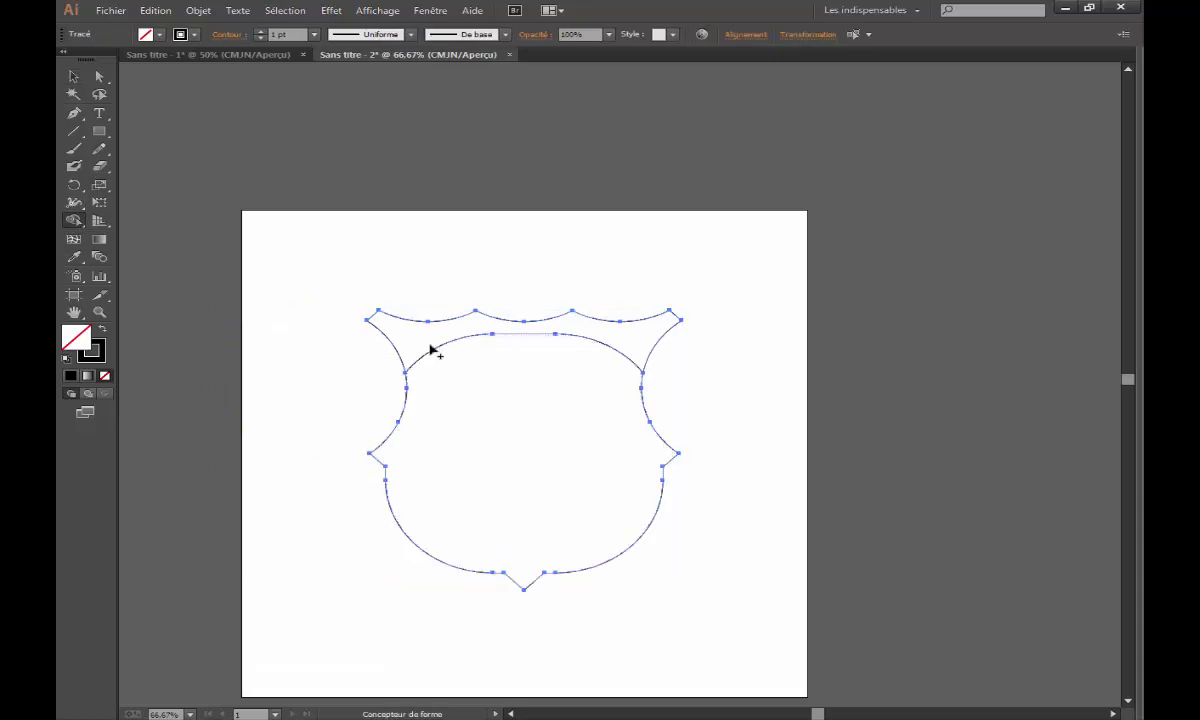
{"action": "left_click", "coordinate": [73, 76]}
{"action": "left_click", "coordinate": [475, 278]}
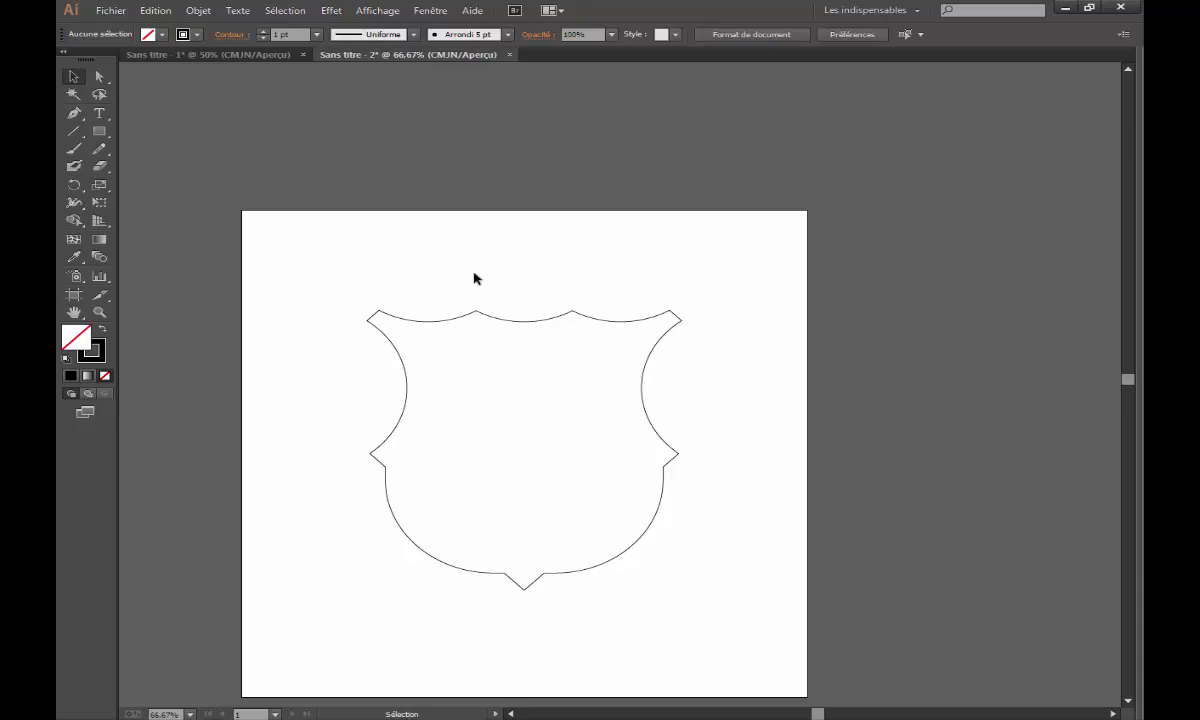
- Draw a 500×500 px square and rotate it 45° into a diamond
{"action": "scroll", "coordinate": [531, 351], "scroll_direction": "up", "scroll_amount": 1}
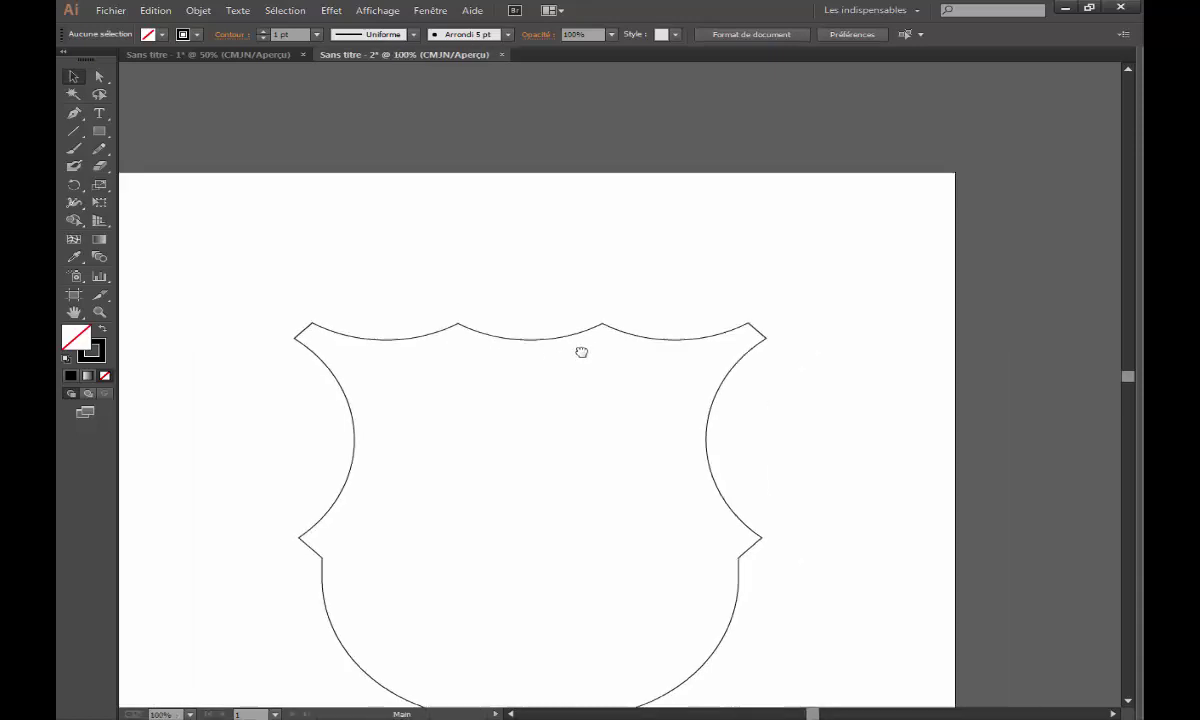
{"action": "left_click_drag", "start_coordinate": [581, 351], "coordinate": [555, 320]}
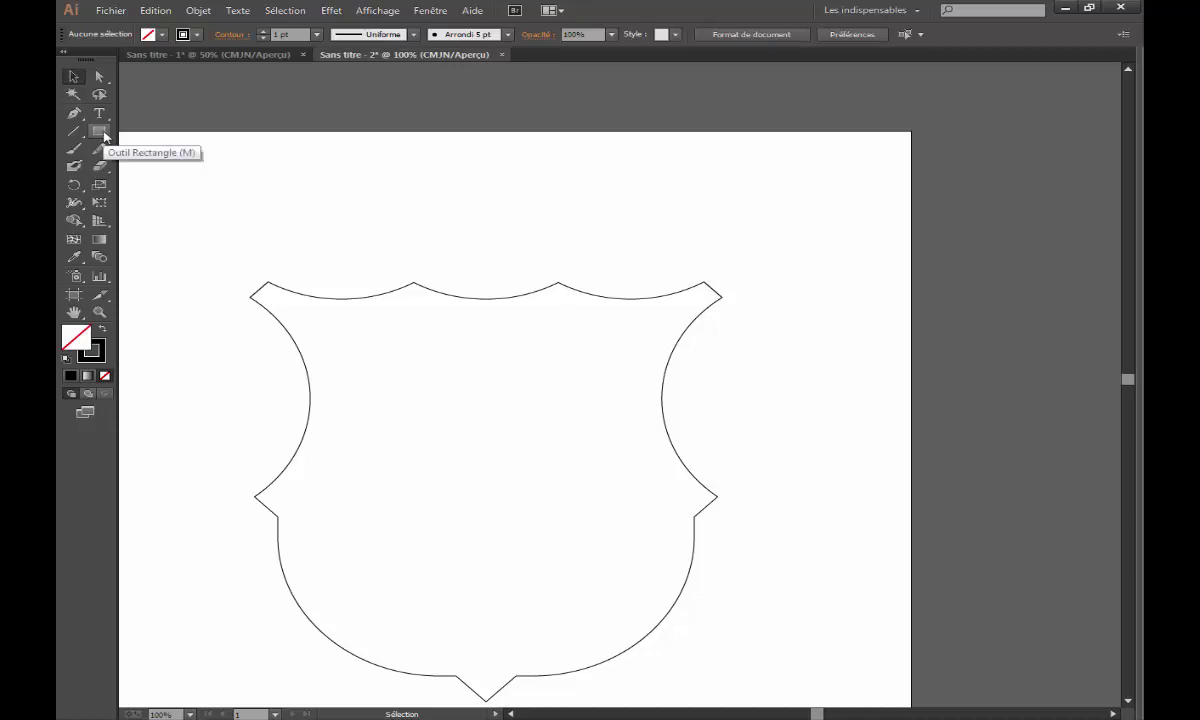
{"action": "left_click", "coordinate": [100, 132]}
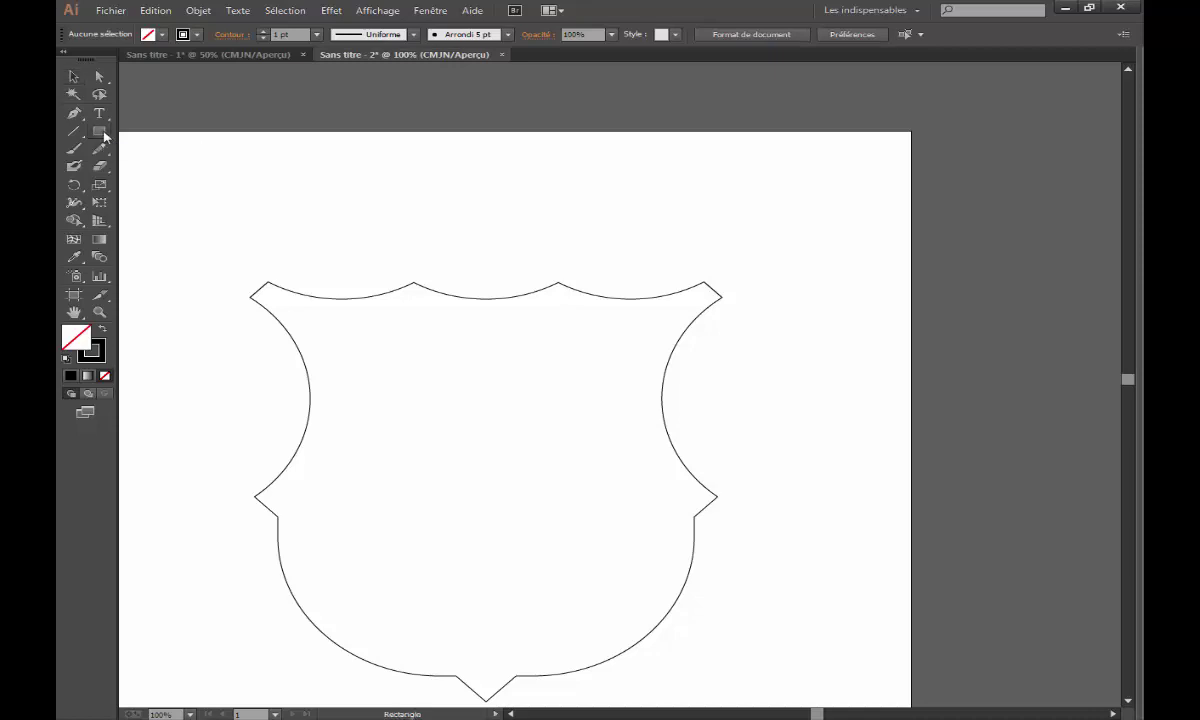
{"action": "scroll", "coordinate": [576, 372], "scroll_direction": "down", "scroll_amount": 1}
{"action": "left_click_drag", "start_coordinate": [582, 383], "coordinate": [460, 293]}
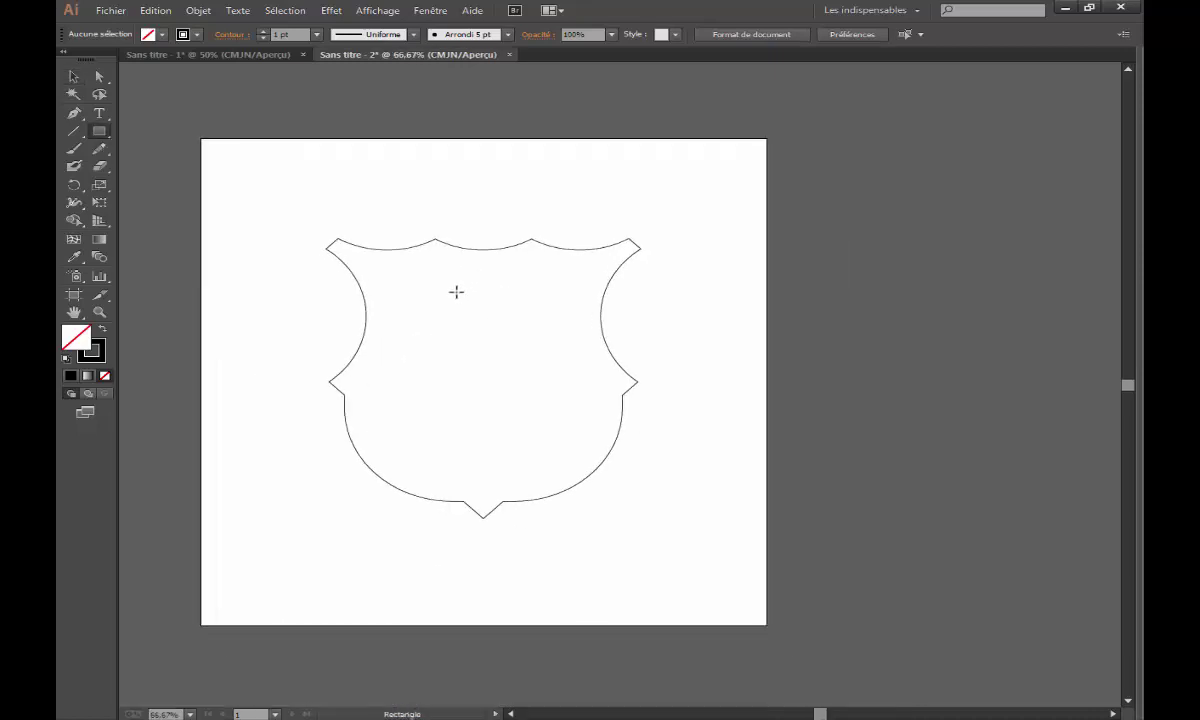
{"action": "left_click", "coordinate": [456, 291]}
{"action": "left_click", "coordinate": [570, 392]}
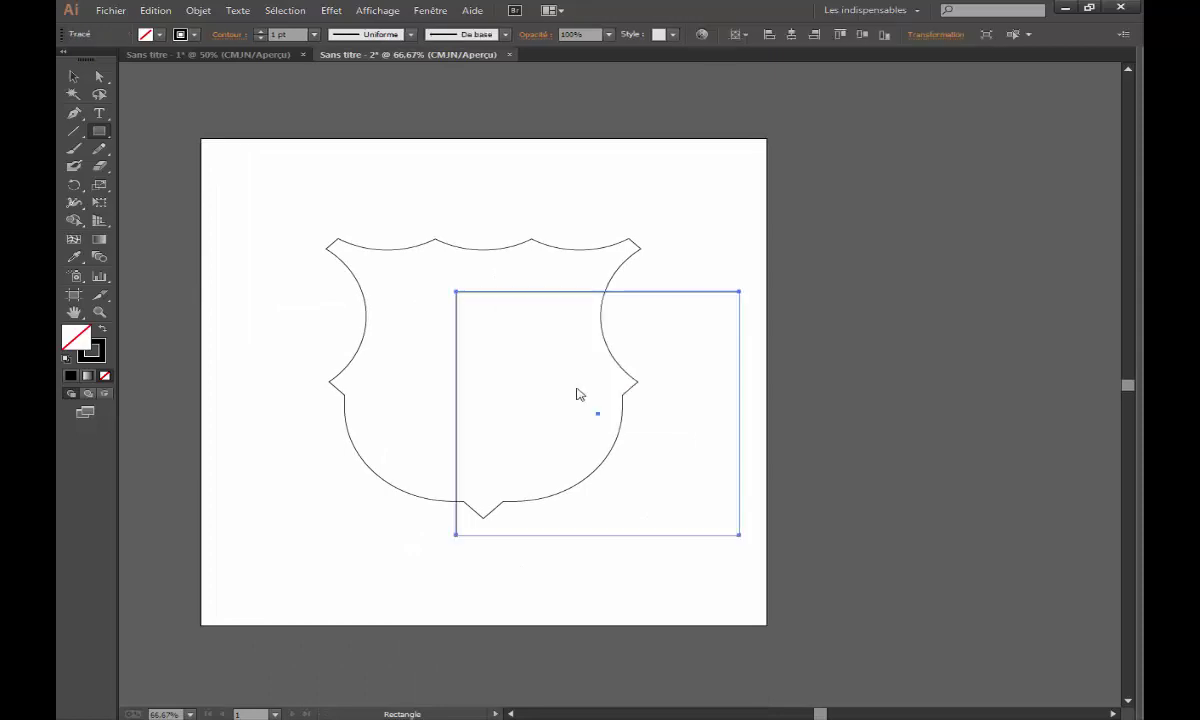
{"action": "key", "text": "v"}
{"action": "left_click_drag", "start_coordinate": [745, 540], "coordinate": [795, 395]}
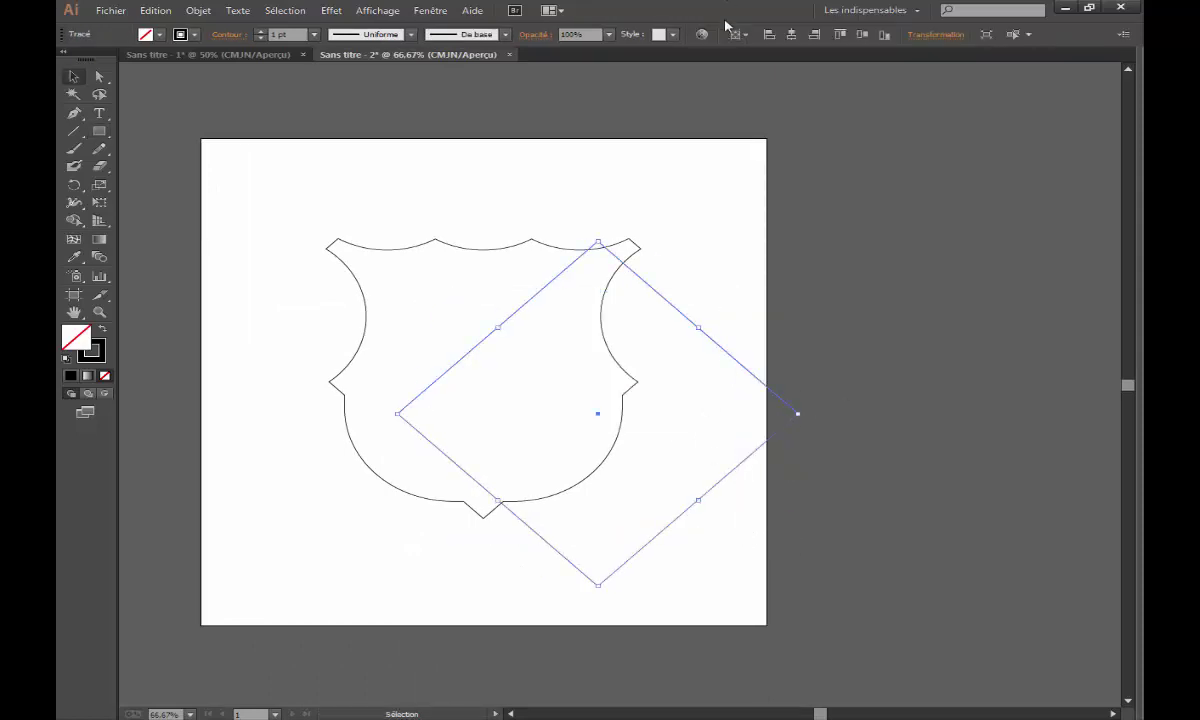
- Centre the diamond on the artboard, move it up above the shield's top, and select both shapes
{"action": "left_click", "coordinate": [791, 34]}
{"action": "left_click", "coordinate": [860, 36]}
{"action": "left_click", "coordinate": [796, 206]}
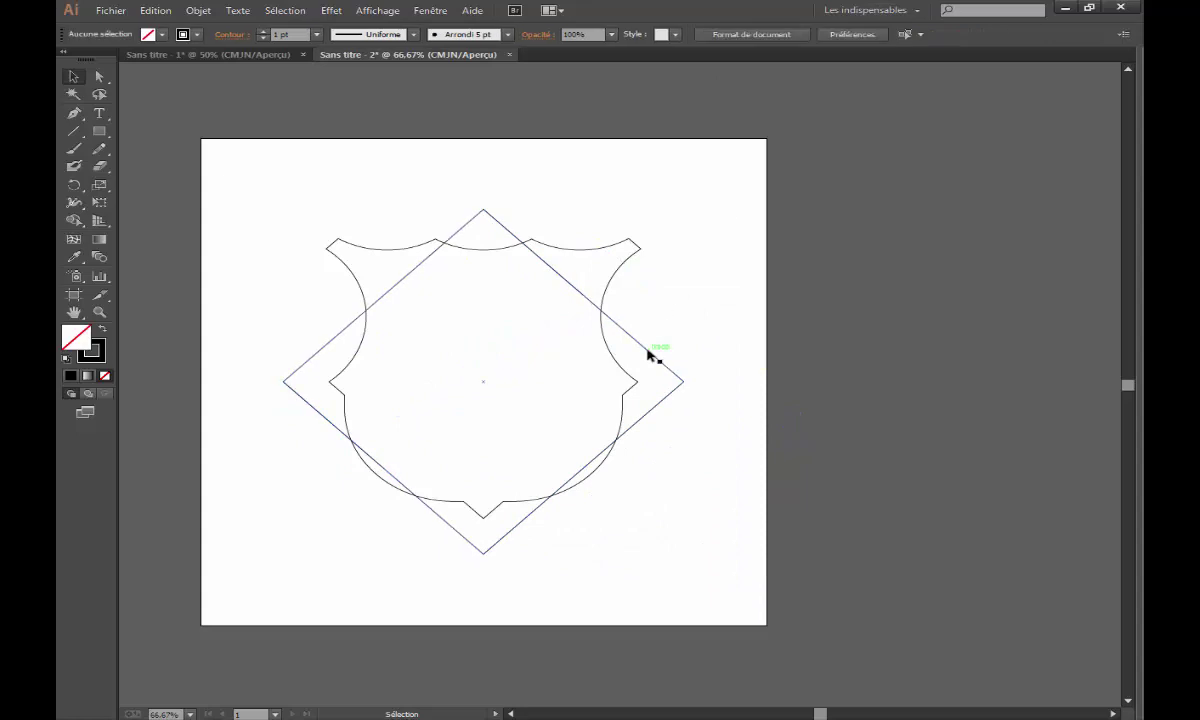
{"action": "left_click_drag", "start_coordinate": [651, 352], "coordinate": [650, 279]}
{"action": "left_click", "coordinate": [700, 236]}
{"action": "key", "text": "ctrl+1"}
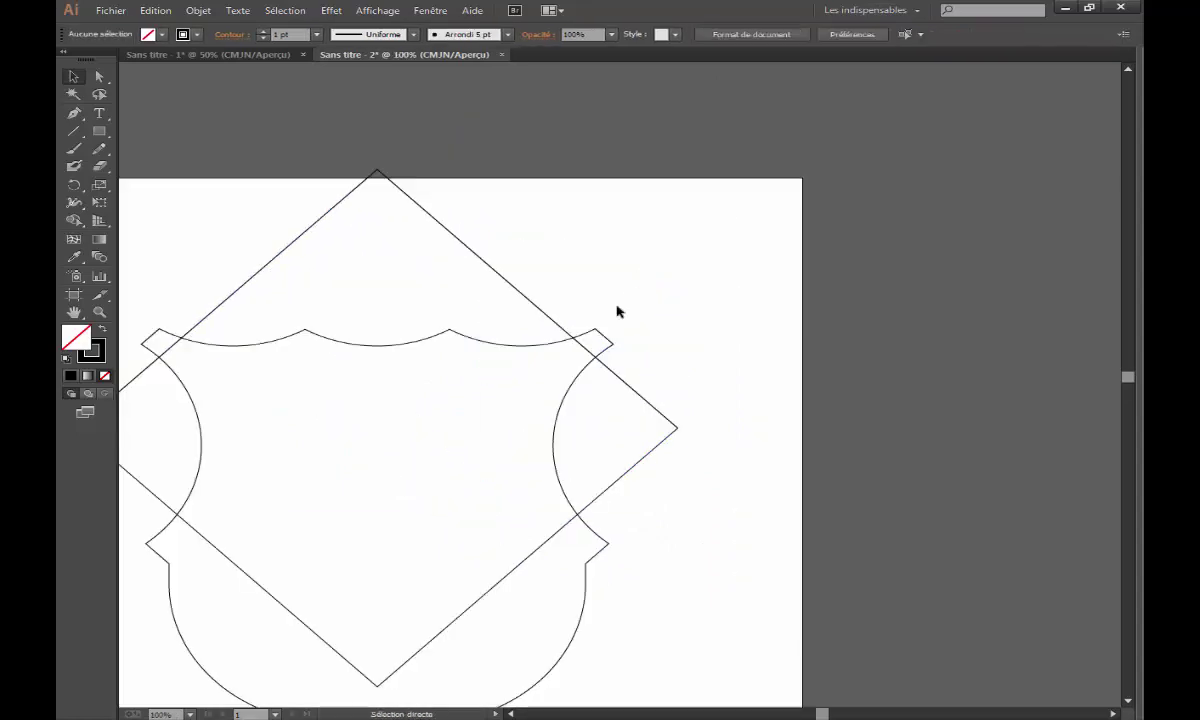
{"action": "left_click_drag", "start_coordinate": [605, 371], "coordinate": [611, 362]}
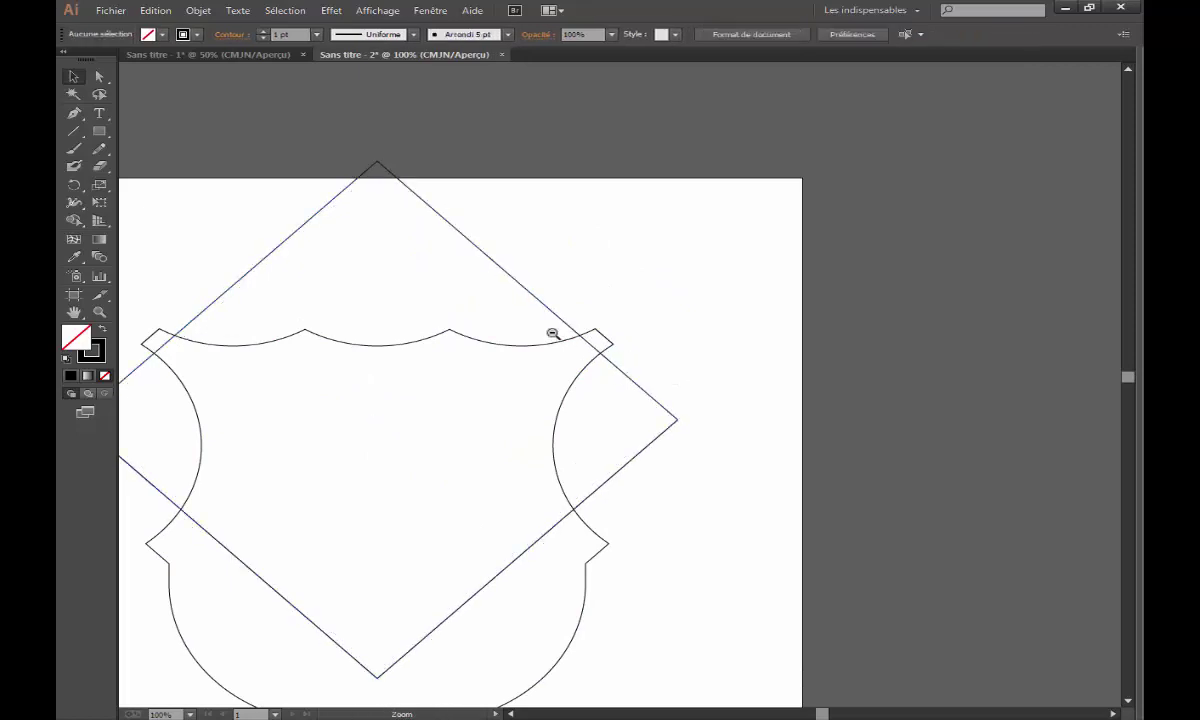
{"action": "key", "text": "ctrl+0"}
{"action": "left_click_drag", "start_coordinate": [254, 281], "coordinate": [367, 340]}
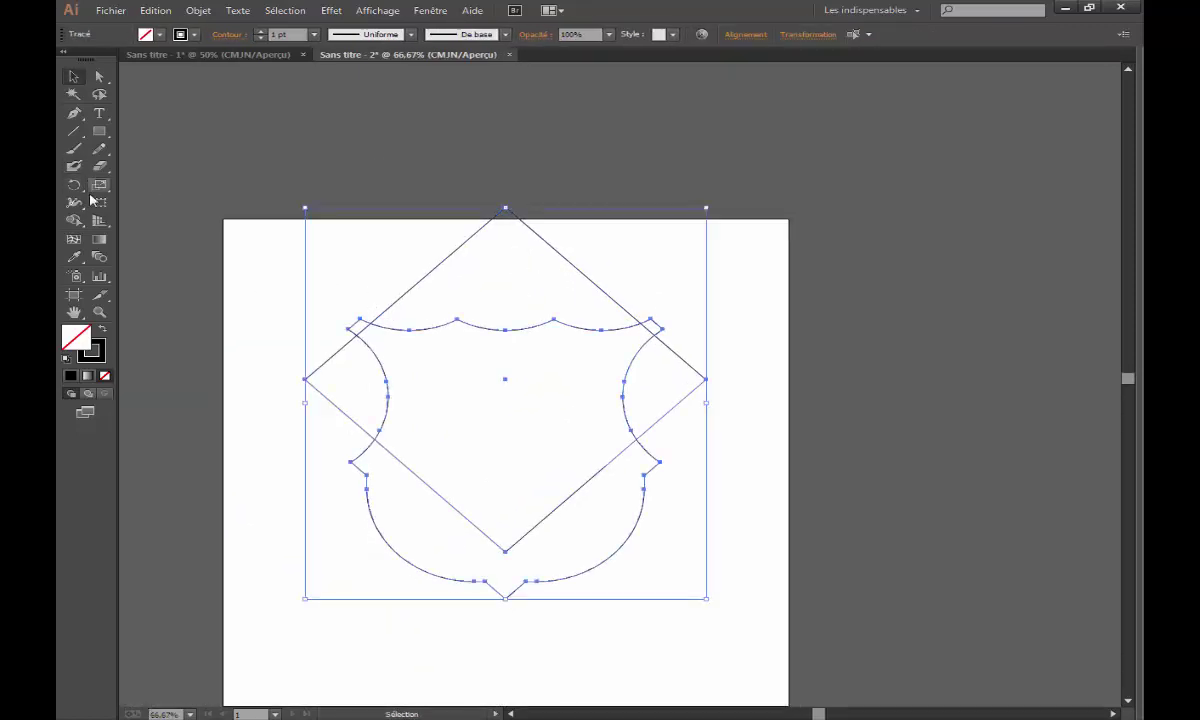
- Merge the shield's top regions with Shape Builder, then delete the diamond and both corner scraps
{"action": "left_click", "coordinate": [73, 220]}
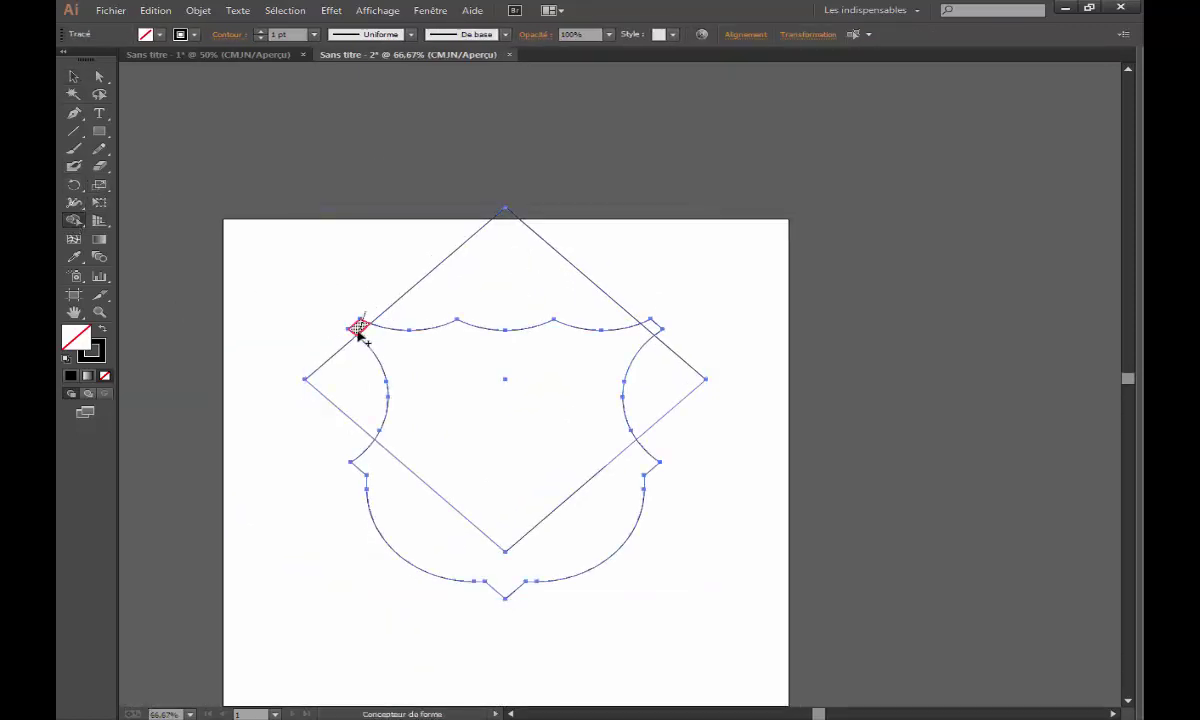
{"action": "left_click_drag", "start_coordinate": [359, 332], "coordinate": [624, 321]}
{"action": "left_click", "coordinate": [73, 76]}
{"action": "left_click", "coordinate": [330, 310]}
{"action": "left_click", "coordinate": [418, 287]}
{"action": "key", "text": "Delete"}
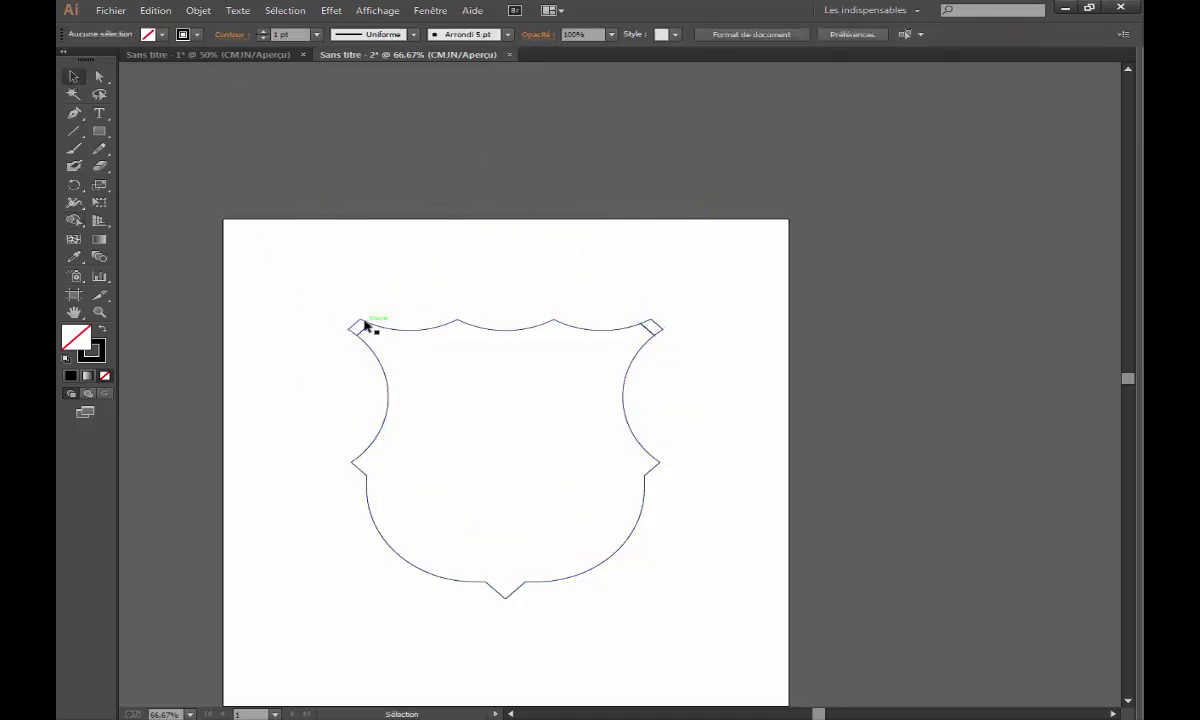
{"action": "left_click", "coordinate": [360, 326]}
{"action": "key", "text": "Delete"}
{"action": "left_click", "coordinate": [652, 327]}
{"action": "key", "text": "Delete"}
- Inspect the shield's corner points in outline view, then return to preview and select the shield
{"action": "scroll", "coordinate": [477, 249], "scroll_direction": "up", "scroll_amount": 1}
{"action": "scroll", "coordinate": [506, 271], "scroll_direction": "up", "scroll_amount": 1}
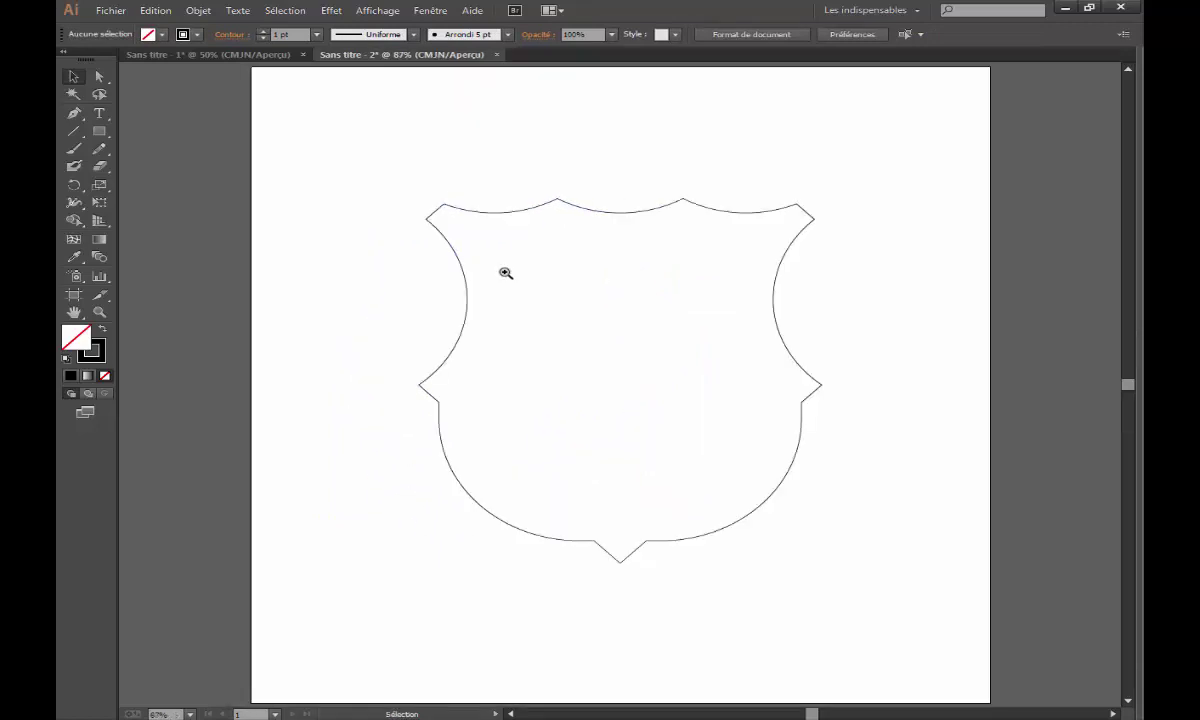
{"action": "left_click", "coordinate": [551, 205]}
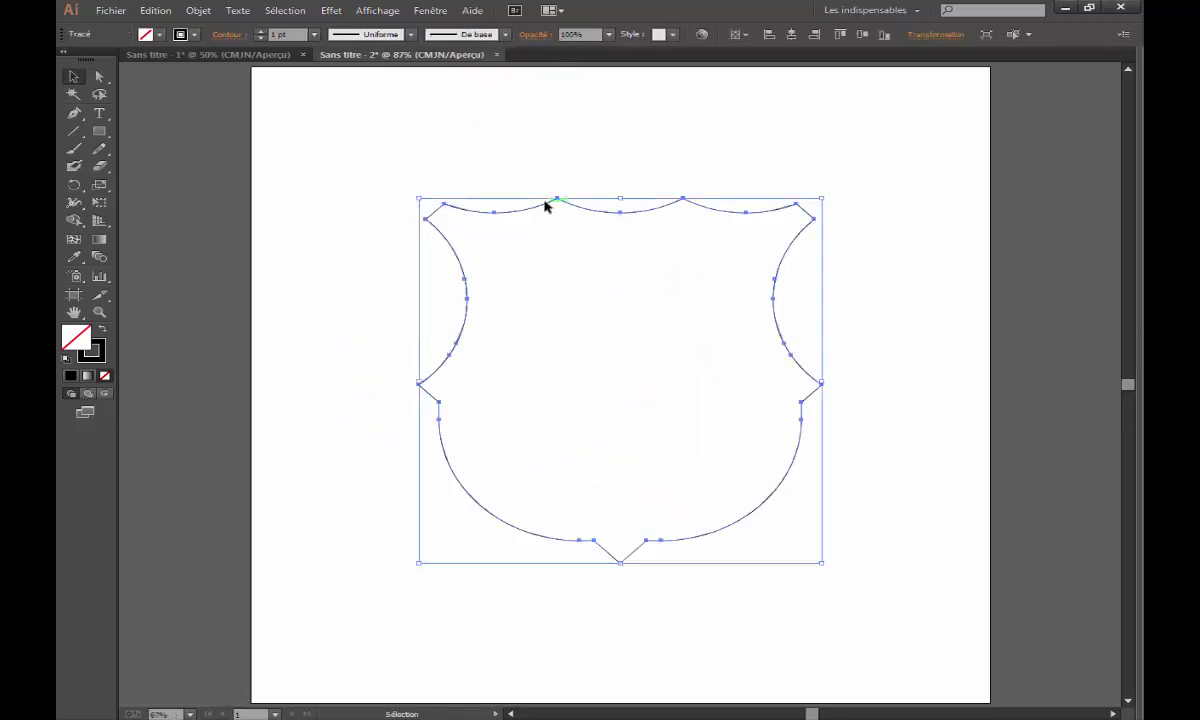
{"action": "key", "text": "ctrl+y"}
{"action": "left_click", "coordinate": [588, 260]}
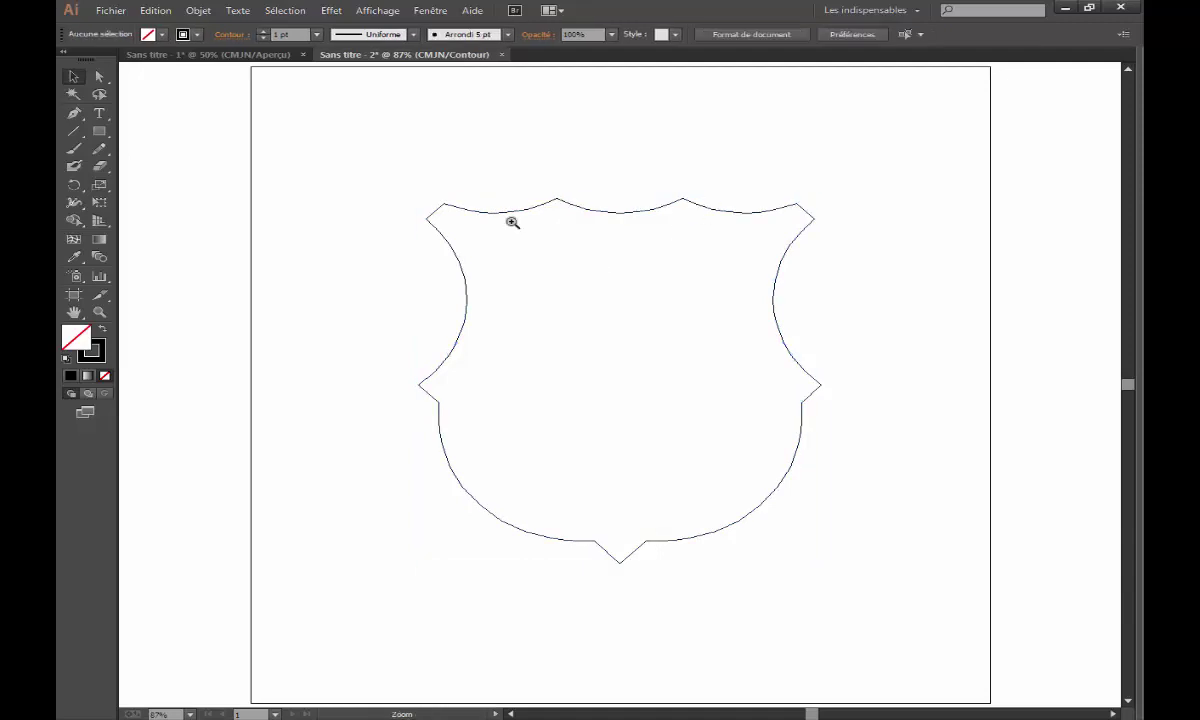
{"action": "scroll", "coordinate": [512, 222], "scroll_direction": "up", "scroll_amount": 1}
{"action": "scroll", "coordinate": [611, 434], "scroll_direction": "up", "scroll_amount": 3}
{"action": "left_click", "coordinate": [654, 392]}
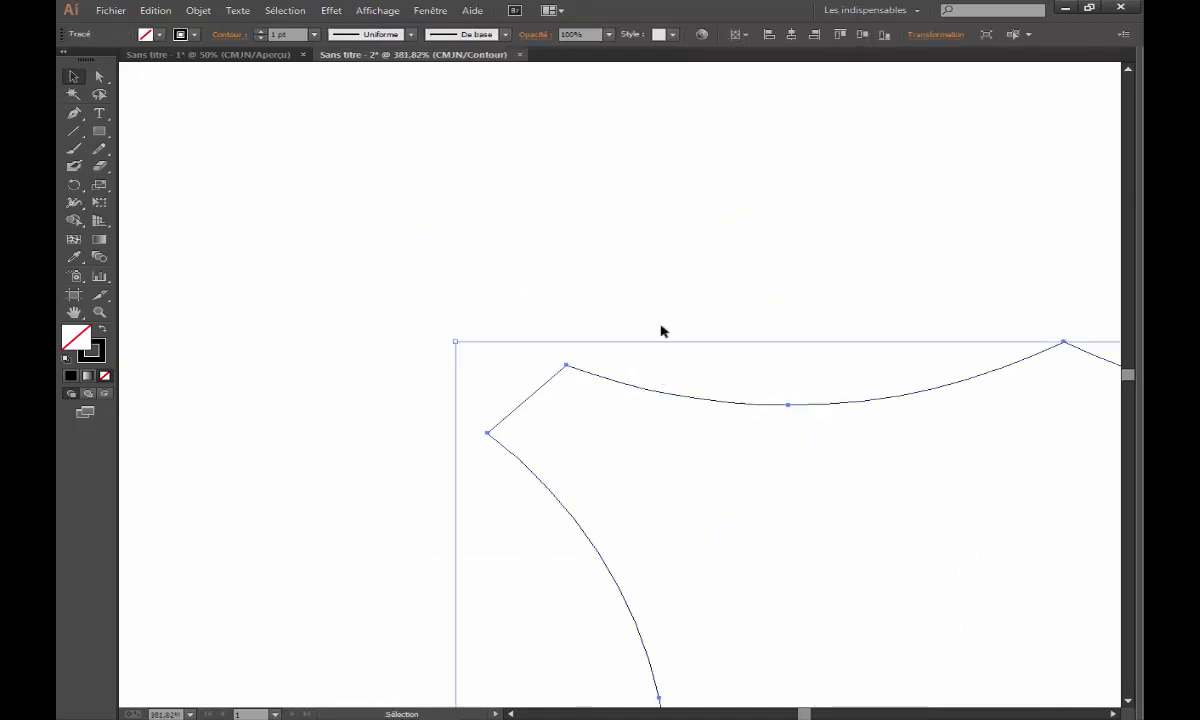
{"action": "left_click", "coordinate": [662, 315]}
{"action": "key", "text": "ctrl+0"}
{"action": "key", "text": "ctrl+y"}
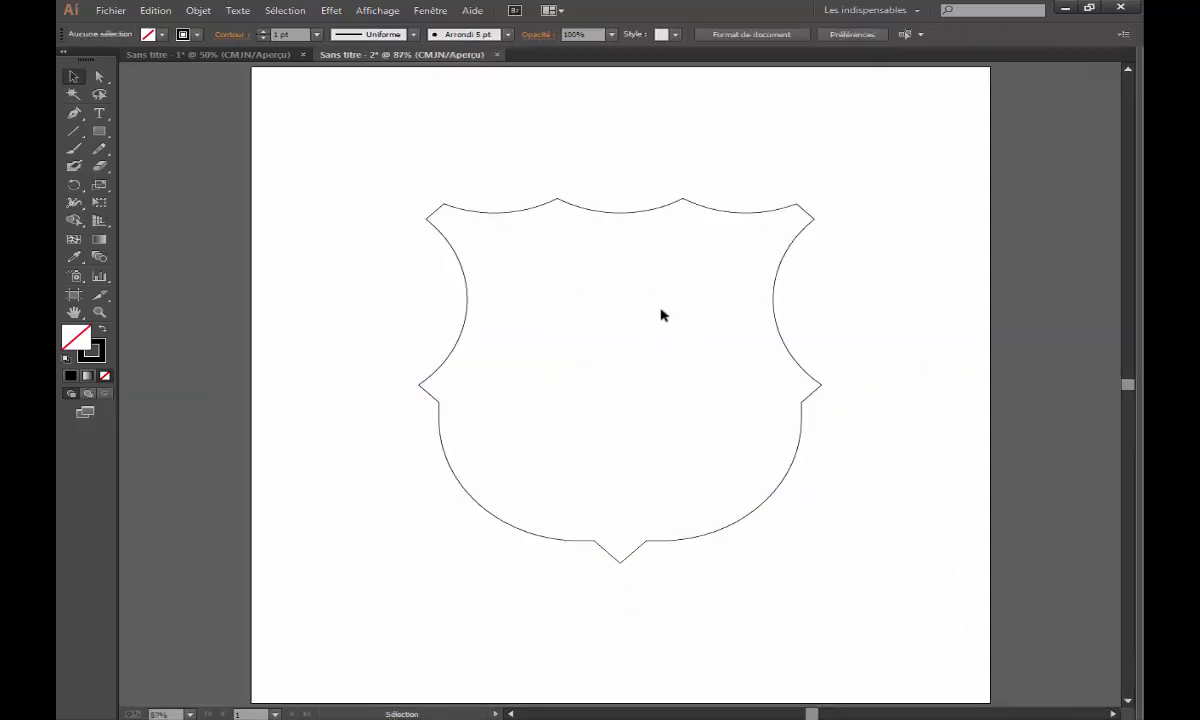
{"action": "key", "text": "ctrl+a"}
- Offset the shield path by 10 px to create an outer outline
{"action": "left_click", "coordinate": [205, 10]}
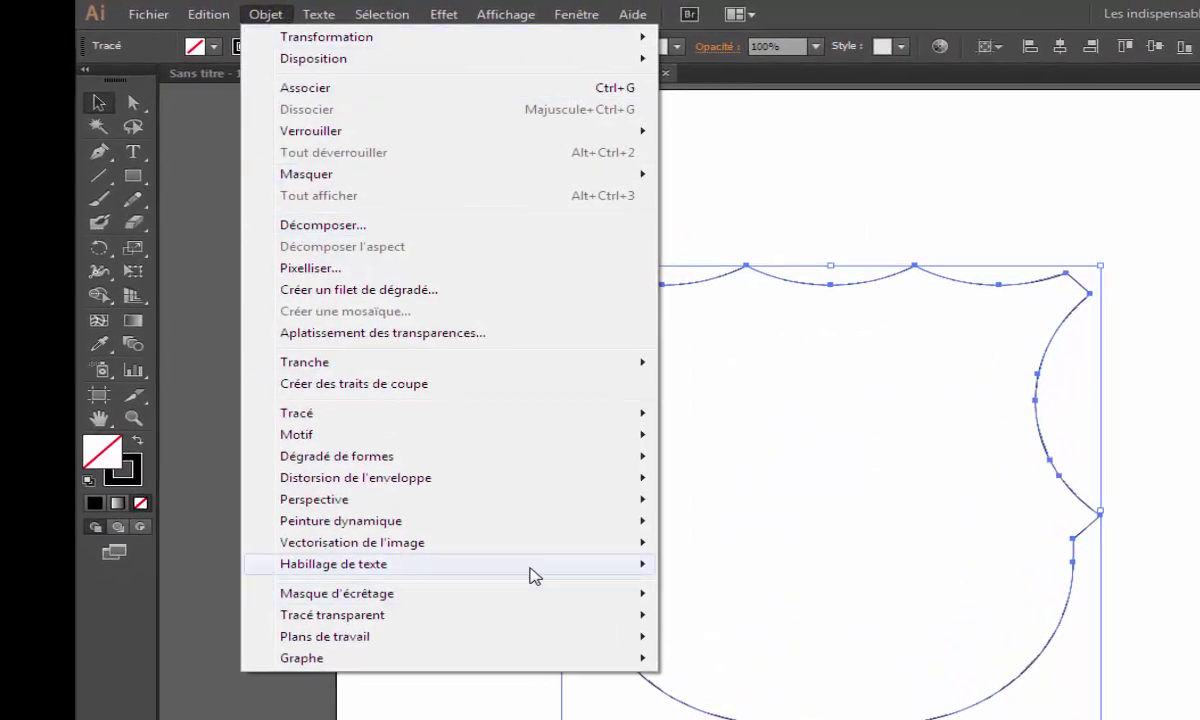
{"action": "mouse_move", "coordinate": [297, 413]}
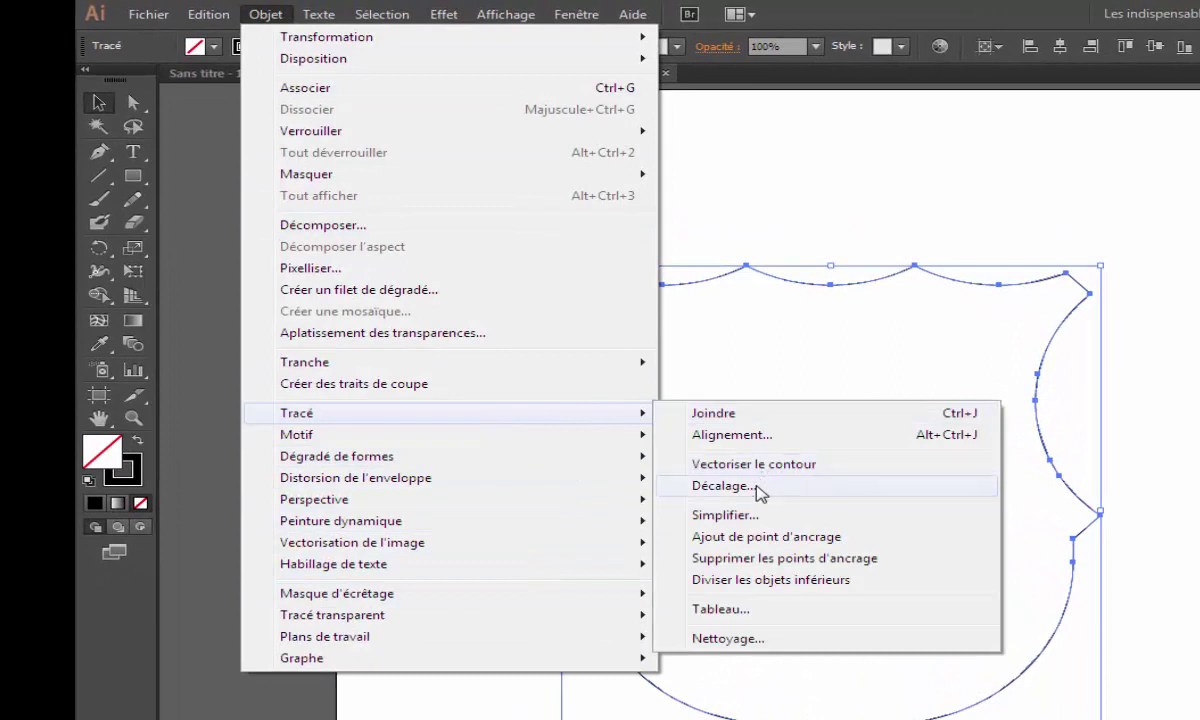
{"action": "left_click", "coordinate": [762, 488]}
{"action": "left_click_drag", "start_coordinate": [1013, 527], "coordinate": [548, 400]}
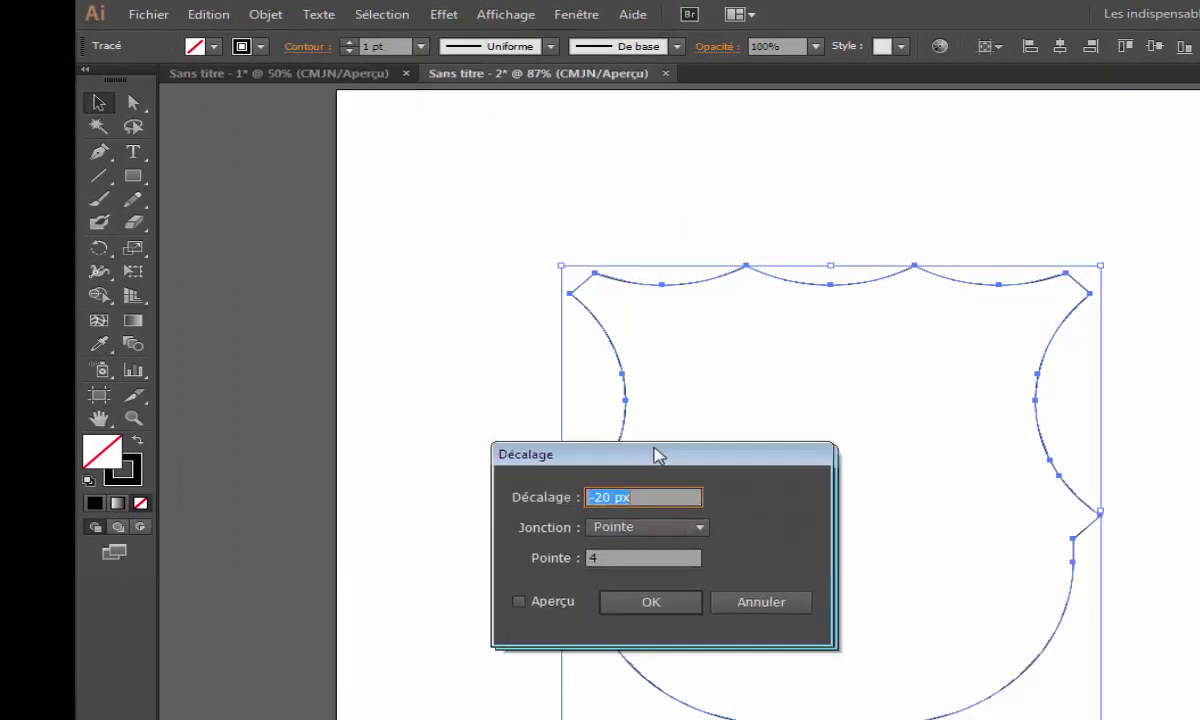
{"action": "type", "text": "10"}
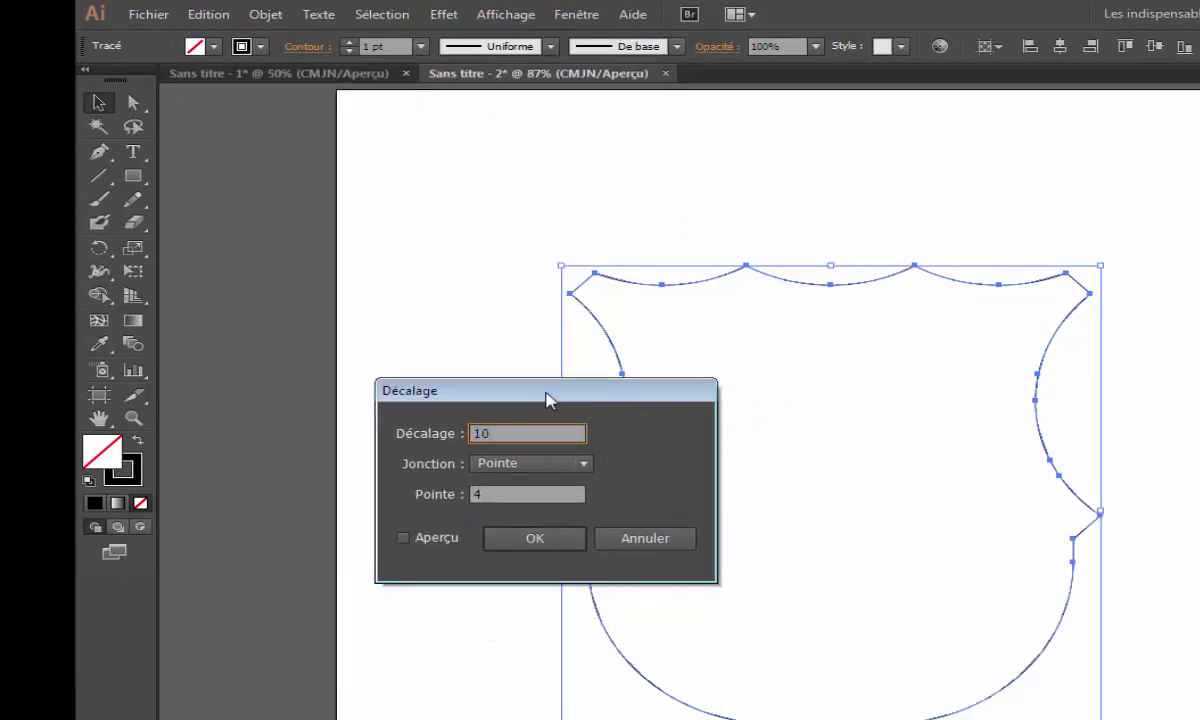
{"action": "key", "text": "Tab"}
{"action": "left_click", "coordinate": [404, 538]}
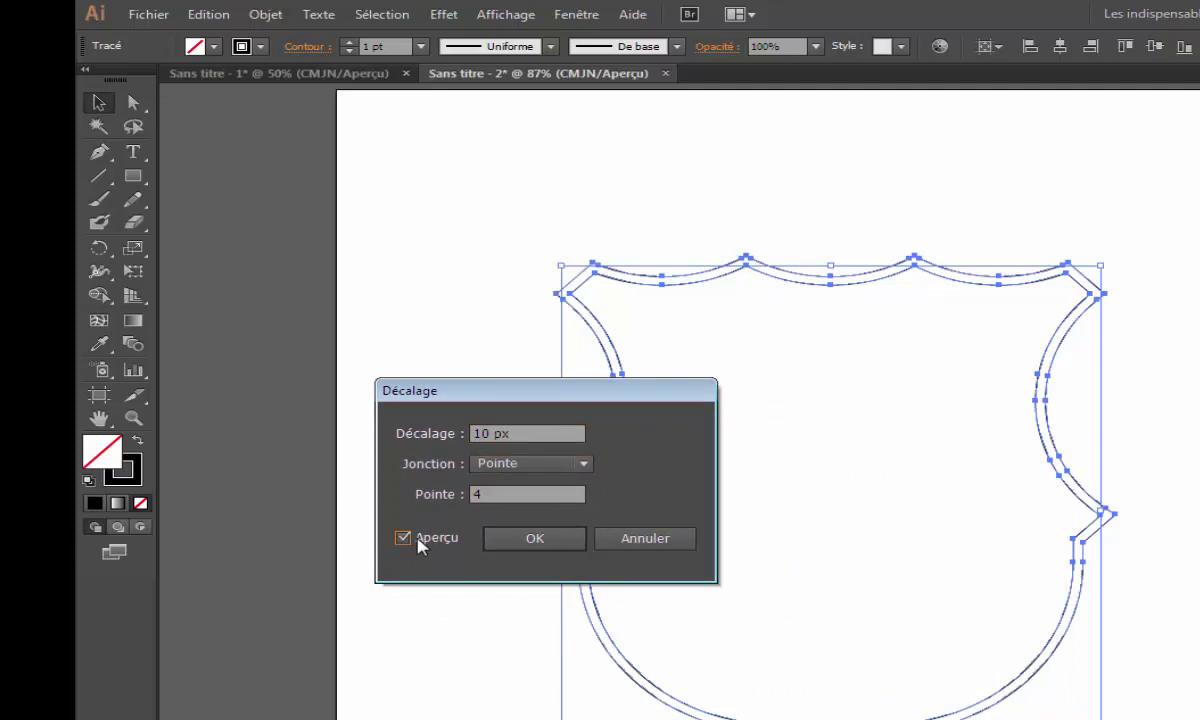
{"action": "left_click", "coordinate": [536, 540]}
{"action": "left_click", "coordinate": [670, 218]}
{"action": "key", "text": "ctrl+1"}
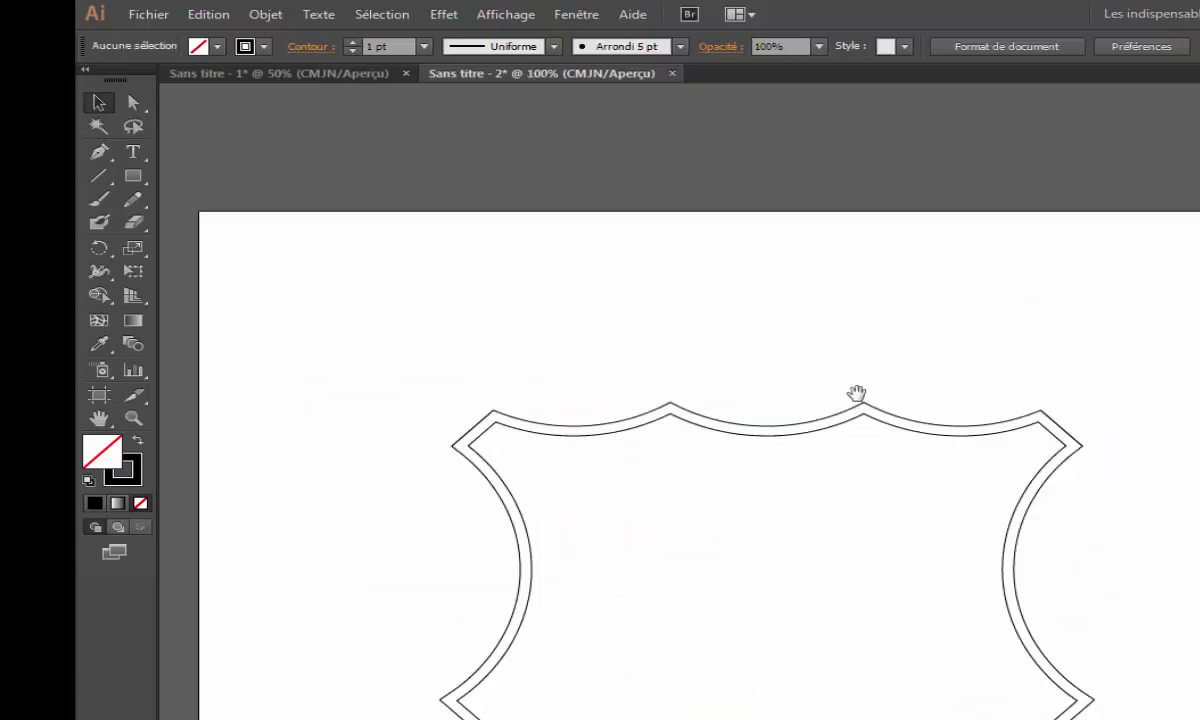
- Offset the original shield by -20 px to create an inner outline
{"action": "left_click", "coordinate": [702, 276]}
{"action": "left_click", "coordinate": [264, 14]}
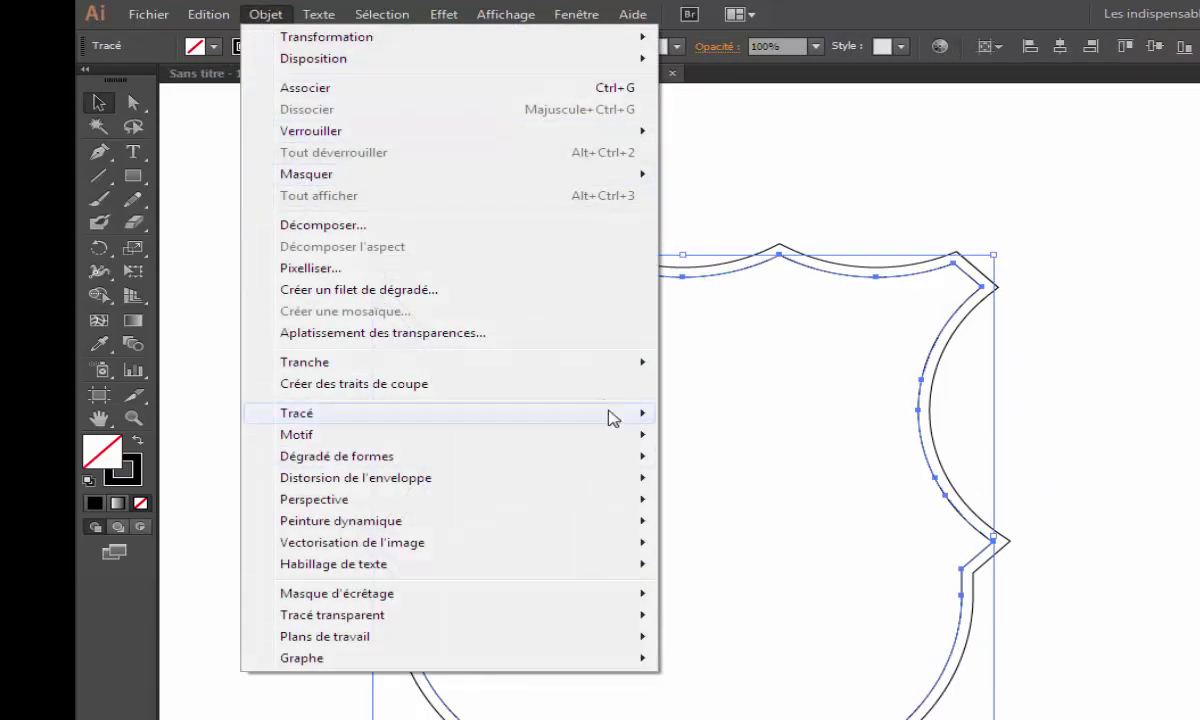
{"action": "mouse_move", "coordinate": [297, 413]}
{"action": "left_click", "coordinate": [720, 486]}
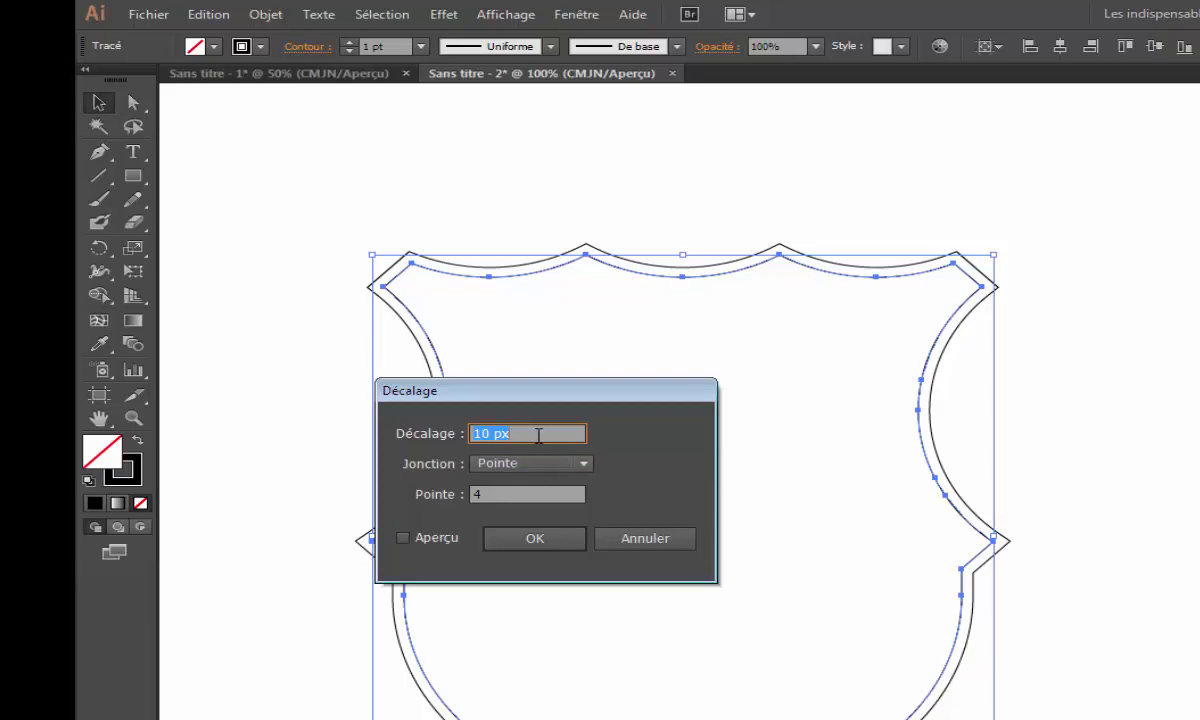
{"action": "type", "text": "-20"}
{"action": "key", "text": "Tab"}
{"action": "left_click", "coordinate": [430, 540]}
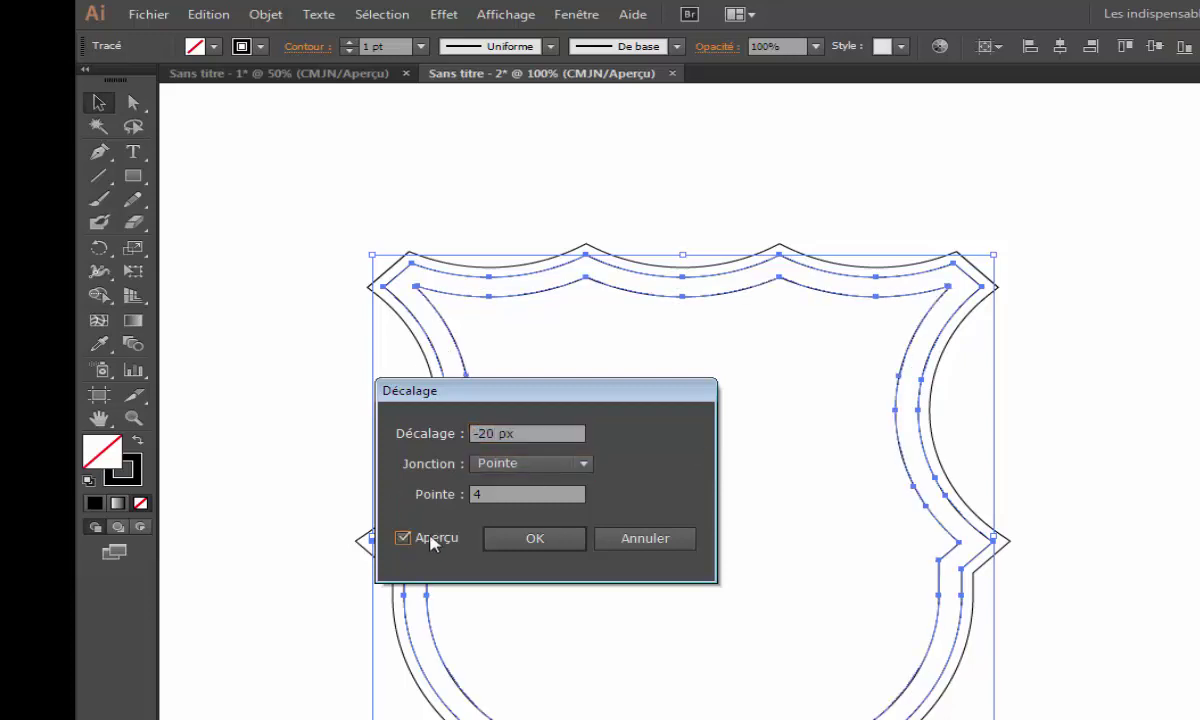
{"action": "left_click", "coordinate": [530, 542]}
{"action": "left_click", "coordinate": [613, 197]}
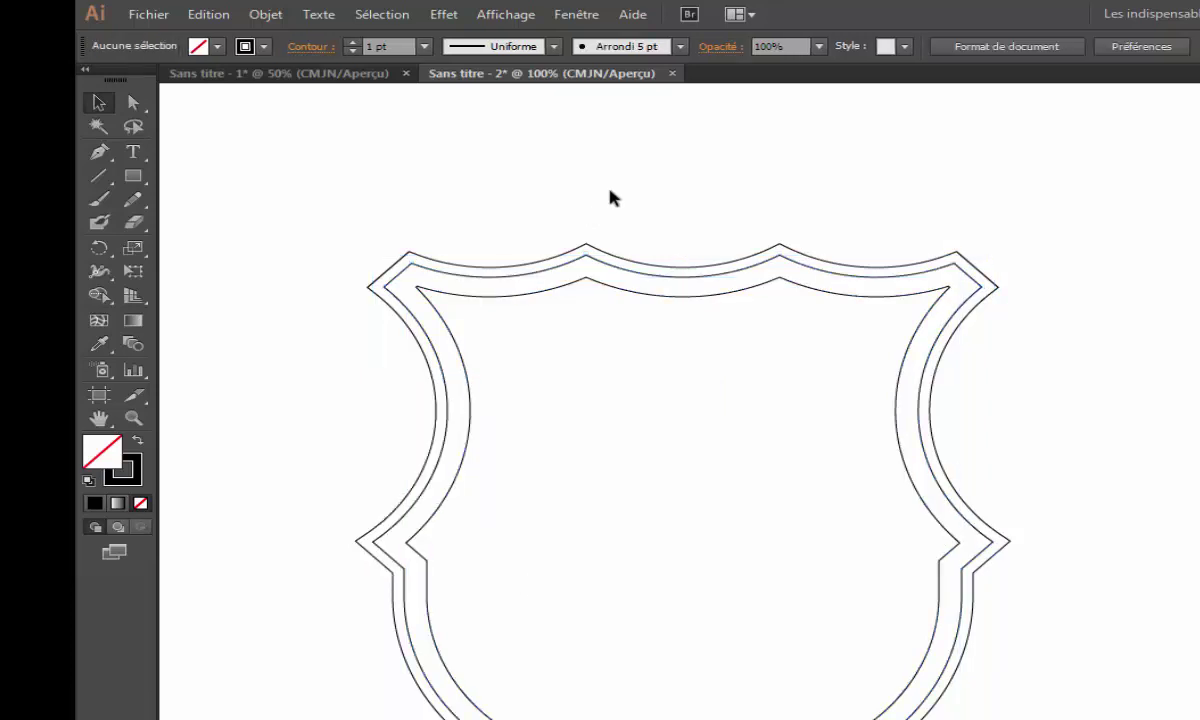
- Zoom in and delete the innermost shield's V-shaped bottom anchor point with Delete Anchor Point
{"action": "left_click_drag", "start_coordinate": [734, 560], "coordinate": [734, 408]}
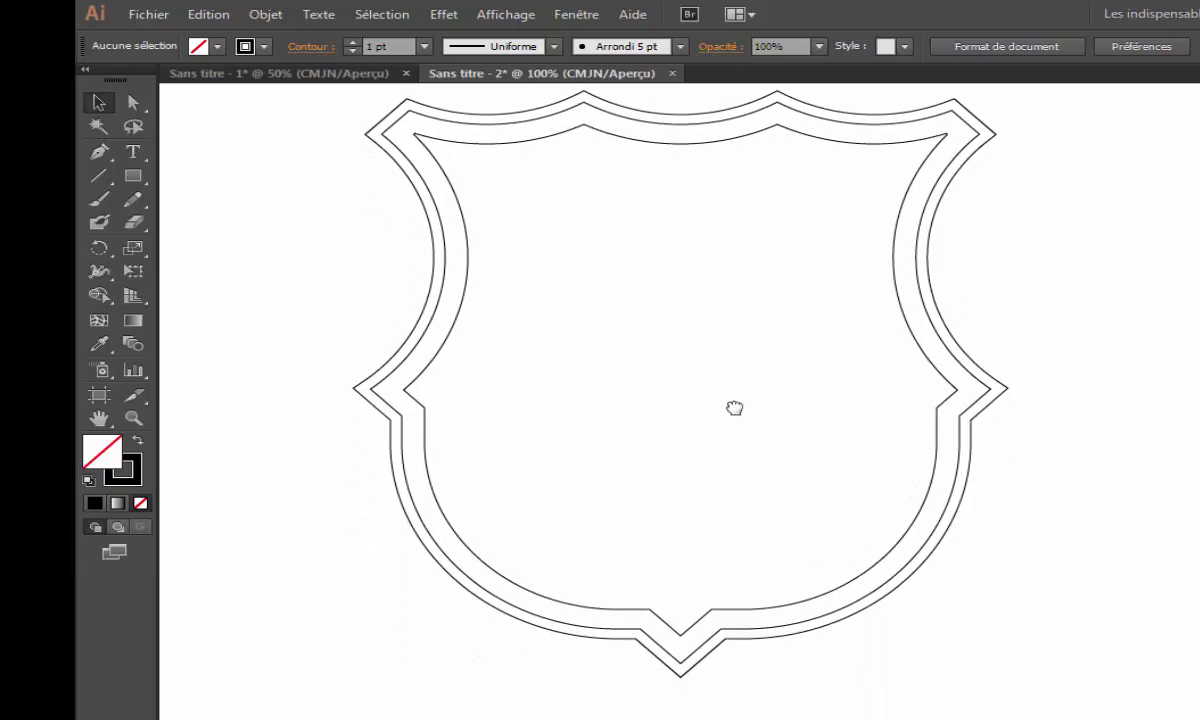
{"action": "left_click", "coordinate": [549, 453]}
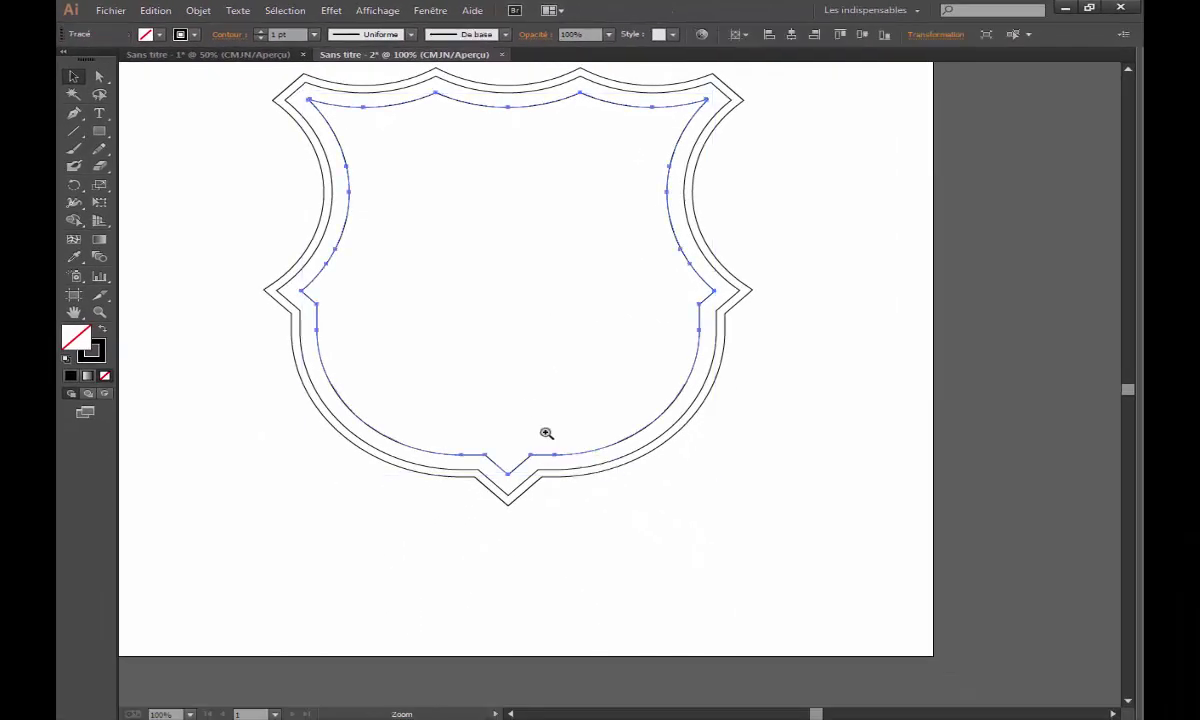
{"action": "left_click", "coordinate": [546, 433]}
{"action": "left_click", "coordinate": [590, 434]}
{"action": "left_click", "coordinate": [560, 396]}
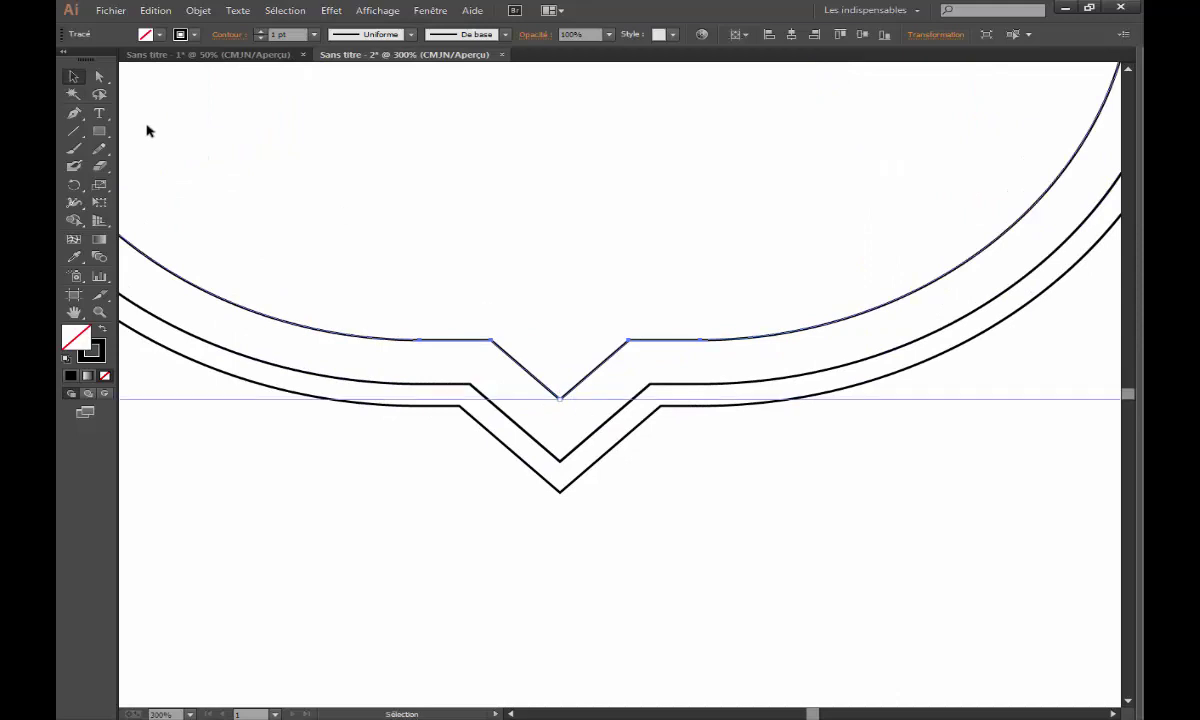
{"action": "mouse_move", "coordinate": [74, 113]}
{"action": "left_mouse_down"}
{"action": "mouse_move", "coordinate": [136, 117]}
{"action": "mouse_move", "coordinate": [150, 147]}
{"action": "left_mouse_up"}
{"action": "left_click", "coordinate": [560, 397]}
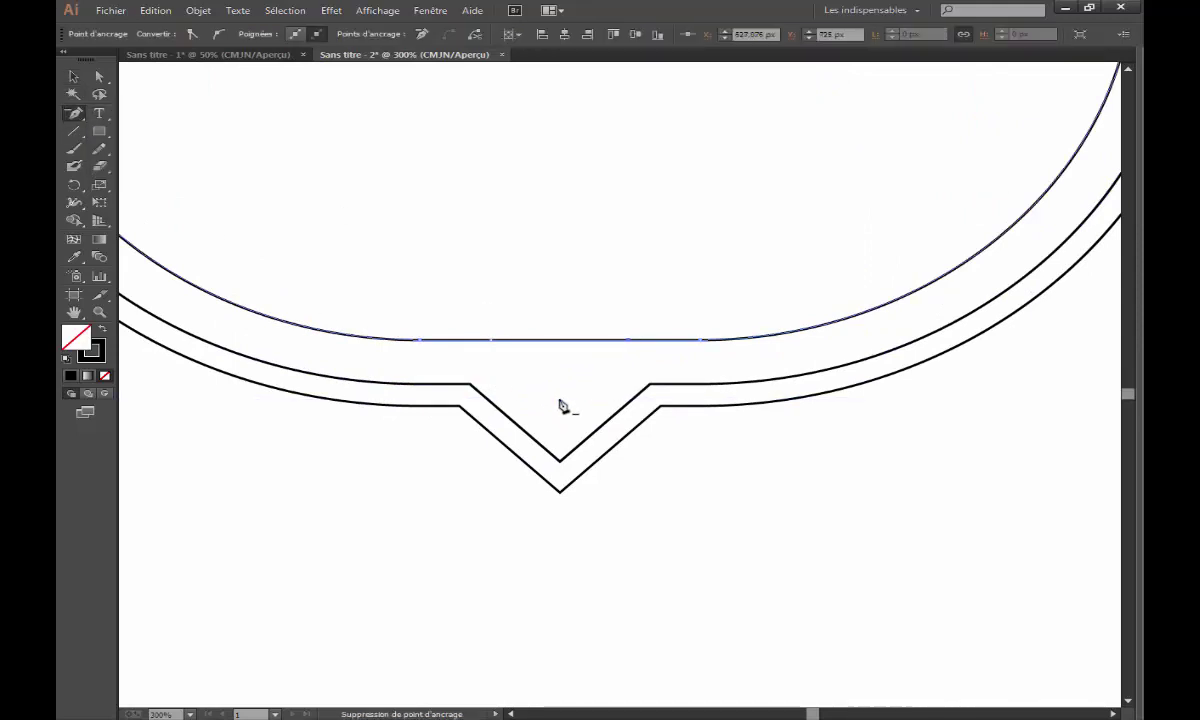
{"action": "left_click", "coordinate": [74, 76]}
{"action": "left_click", "coordinate": [378, 169]}
{"action": "left_click", "coordinate": [608, 257], "text": "ctrl+alt"}
{"action": "left_click", "coordinate": [607, 258], "text": "ctrl+alt"}
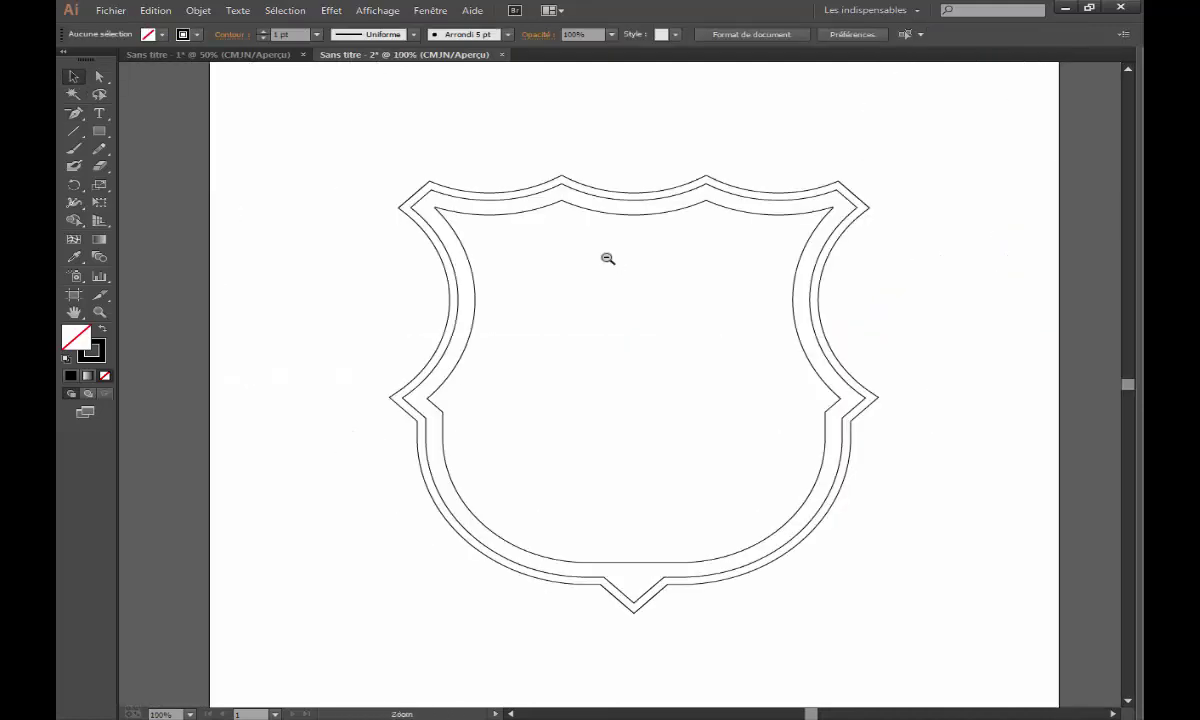
{"action": "left_click_drag", "start_coordinate": [608, 258], "coordinate": [552, 236]}
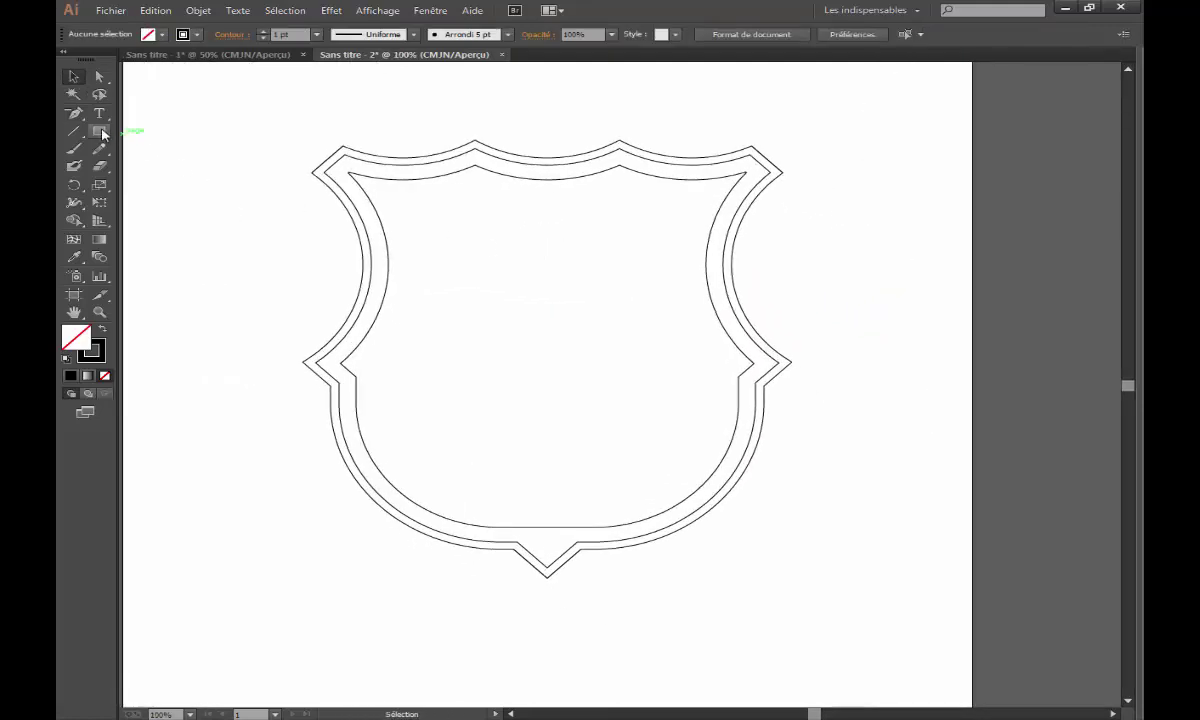
- Draw a 600×80 px rectangle centred horizontally and vertically on the artboard
{"action": "left_click", "coordinate": [99, 131]}
{"action": "left_click", "coordinate": [277, 318]}
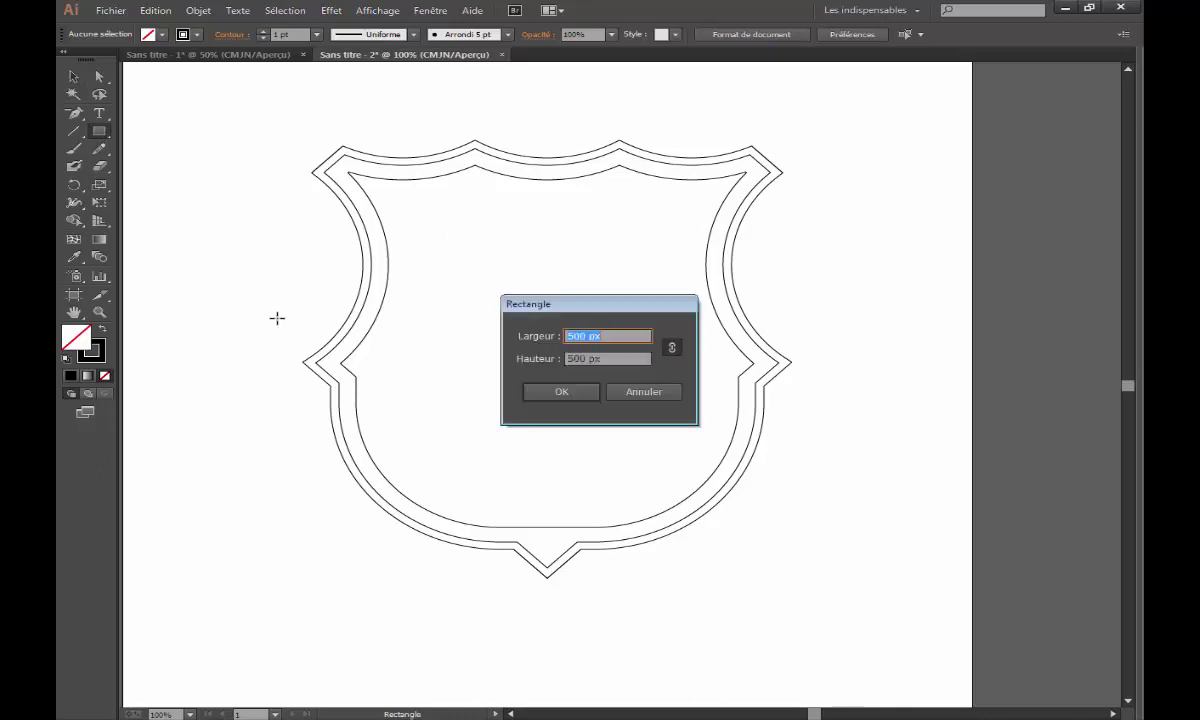
{"action": "type", "text": "600"}
{"action": "key", "text": "Tab"}
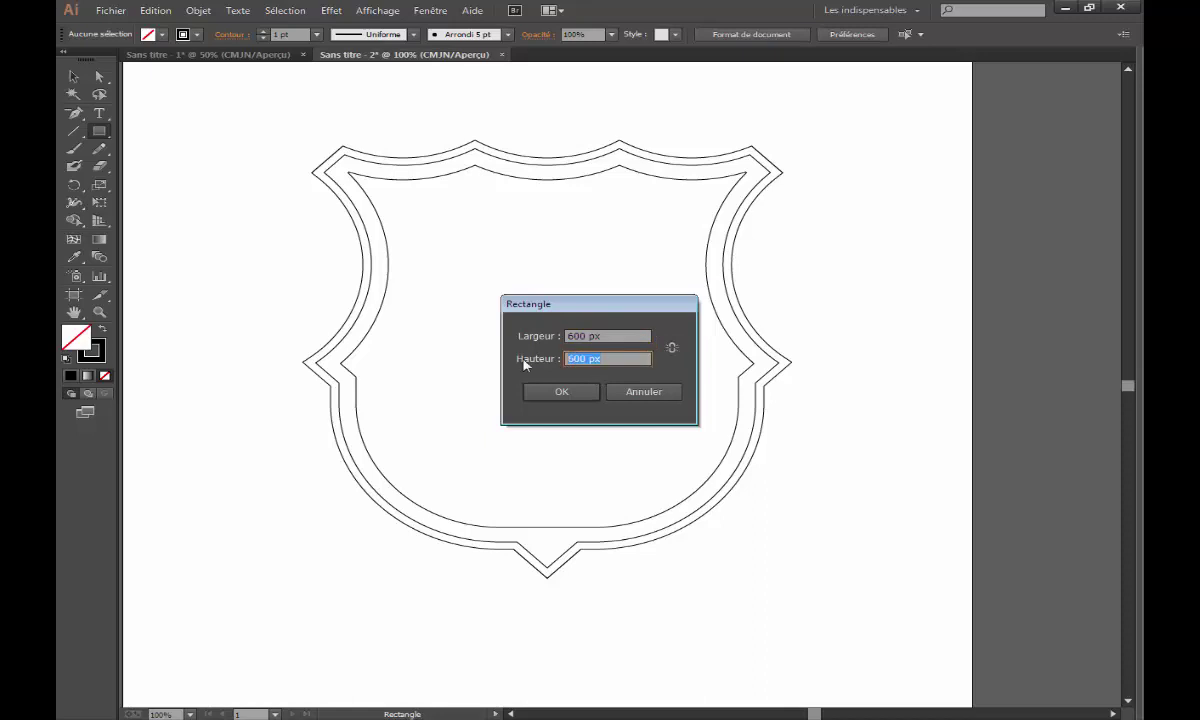
{"action": "key", "text": "Return"}
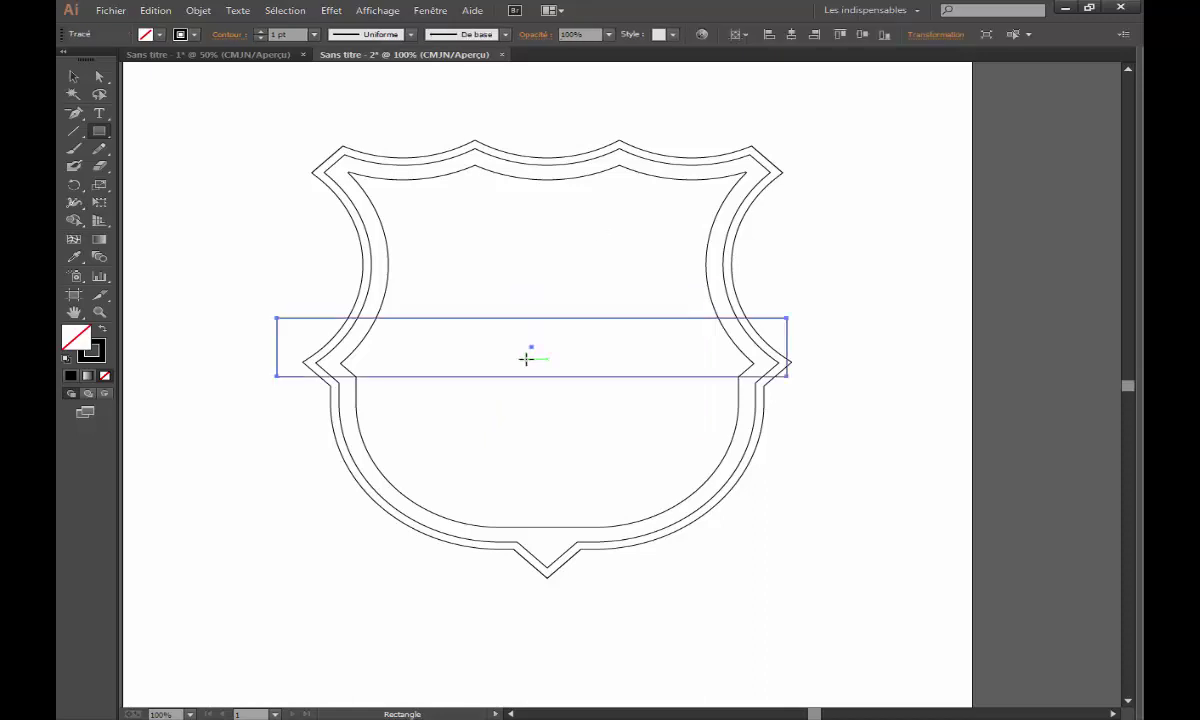
{"action": "left_click", "coordinate": [791, 34]}
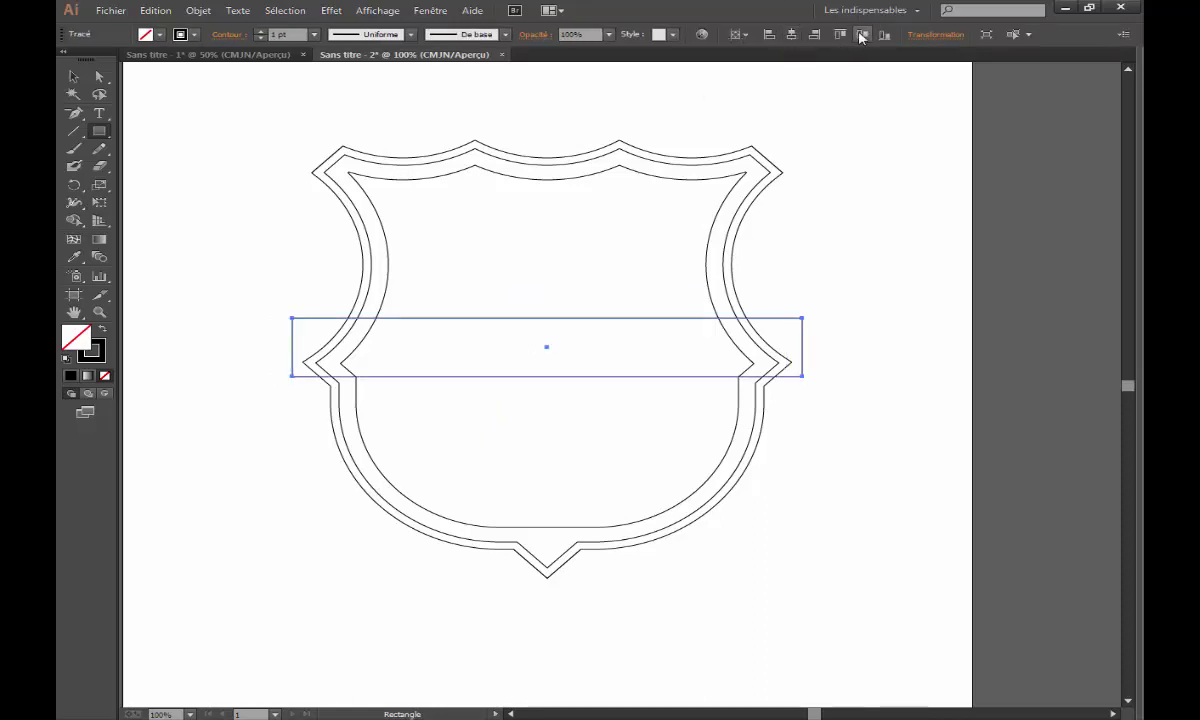
{"action": "left_click", "coordinate": [860, 36]}
- Subtract the band from the inner shield with Pathfinder Minus Front and ungroup the pieces
{"action": "left_click", "coordinate": [73, 76]}
{"action": "left_click", "coordinate": [252, 258]}
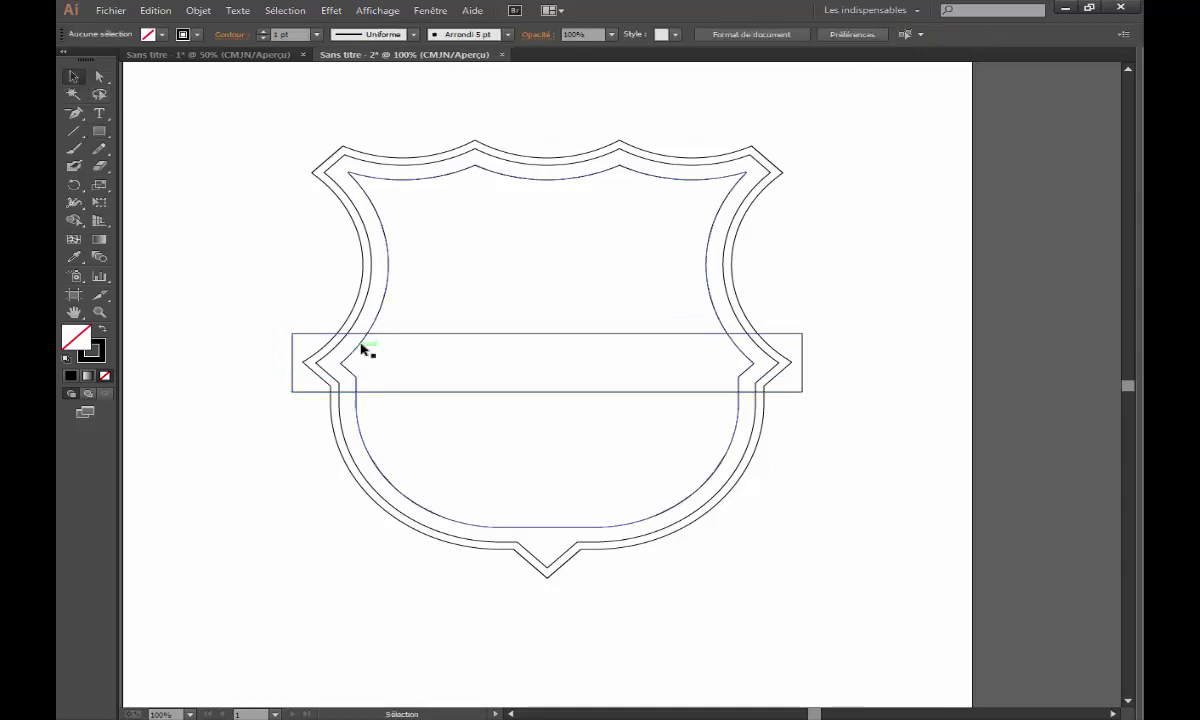
{"action": "left_click", "coordinate": [385, 305]}
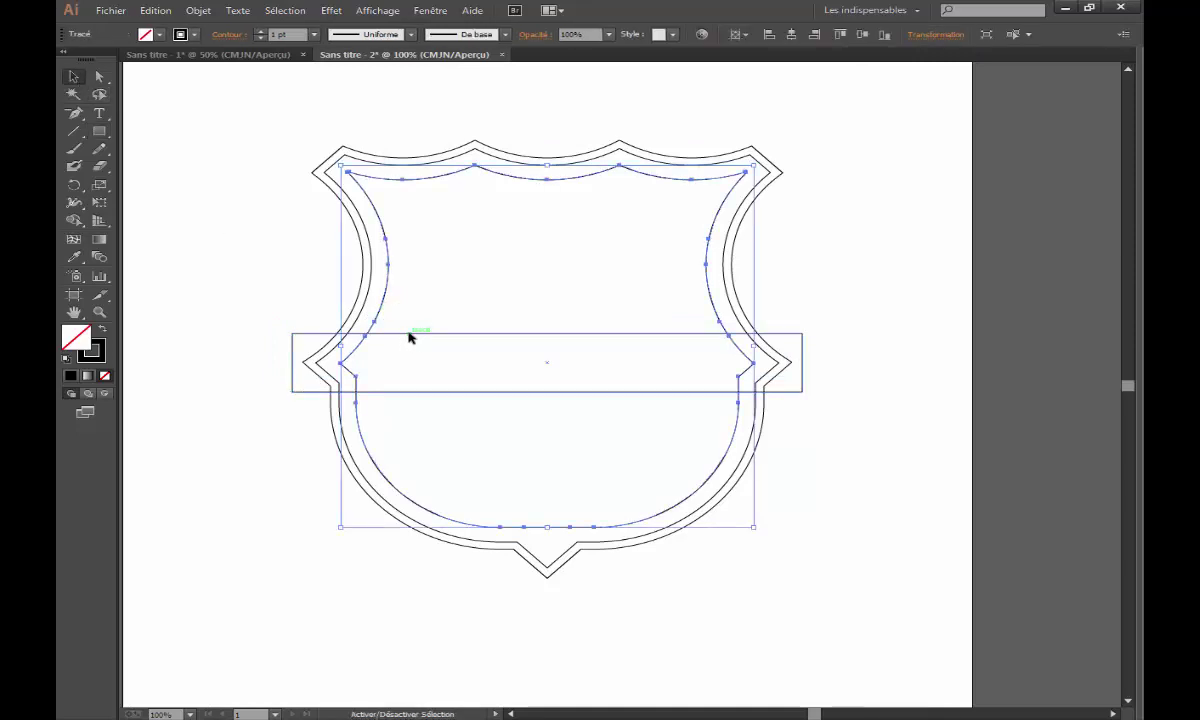
{"action": "left_click", "coordinate": [408, 337], "text": "shift"}
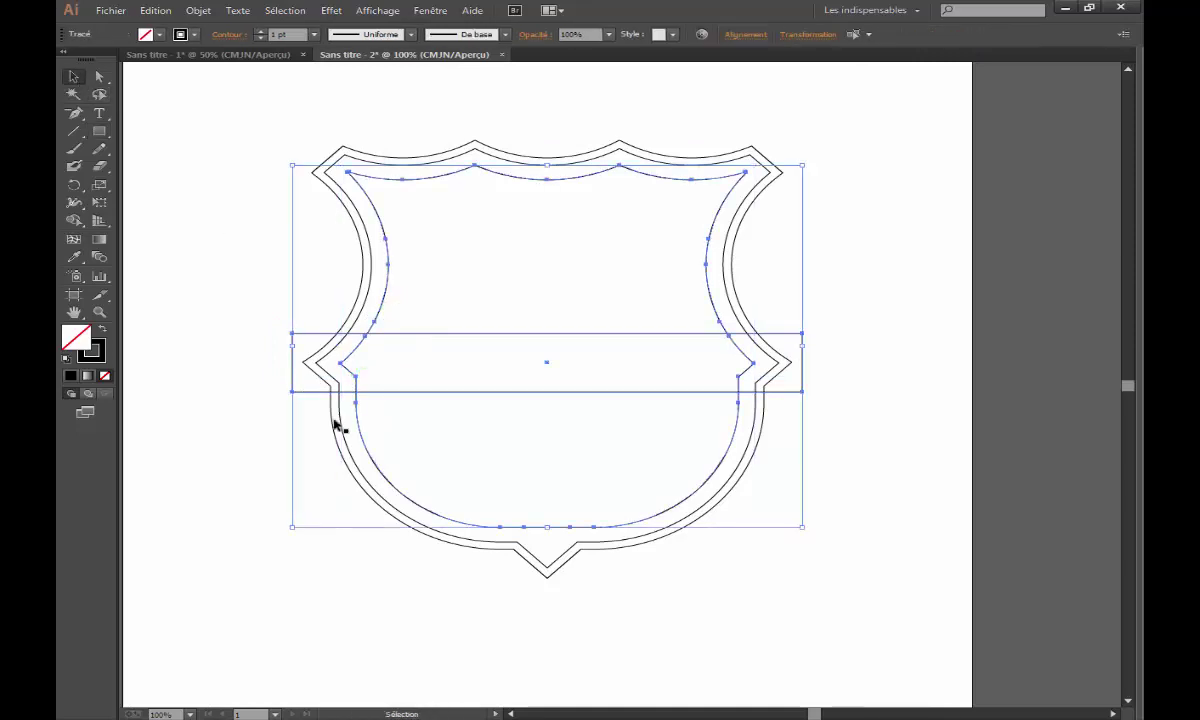
{"action": "left_click", "coordinate": [431, 12]}
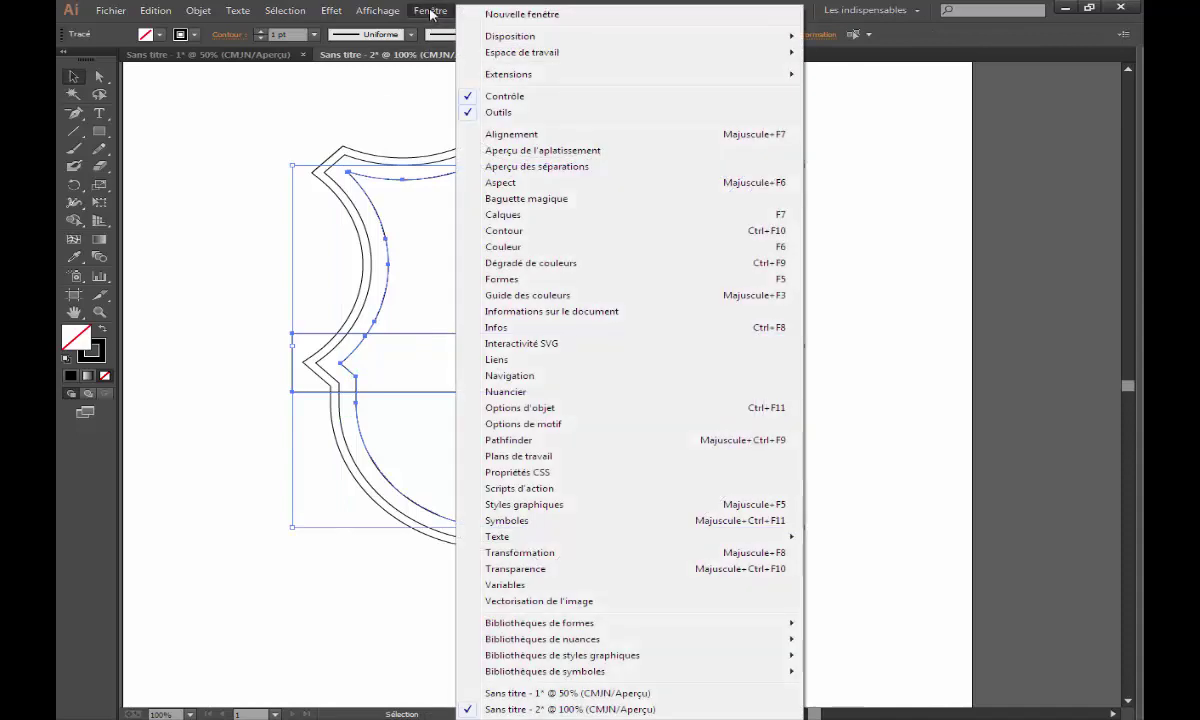
{"action": "left_click", "coordinate": [533, 444]}
{"action": "left_click", "coordinate": [154, 518]}
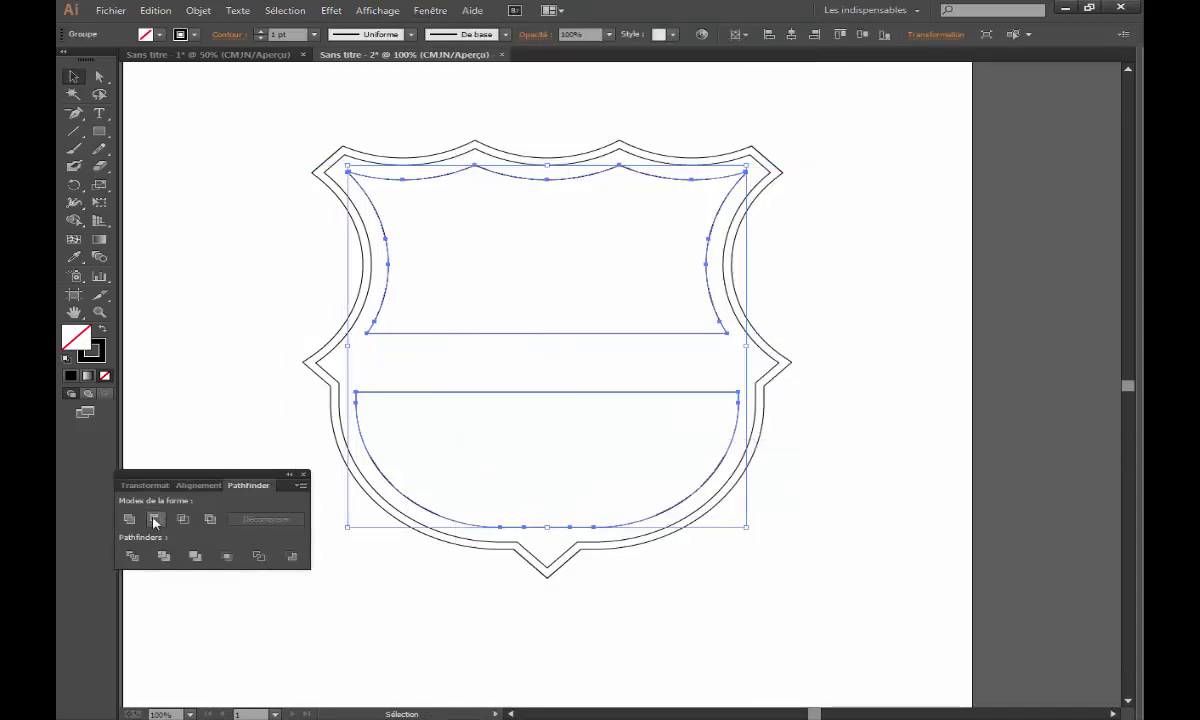
{"action": "left_click", "coordinate": [426, 340]}
{"action": "left_click", "coordinate": [426, 334]}
{"action": "right_click", "coordinate": [428, 335]}
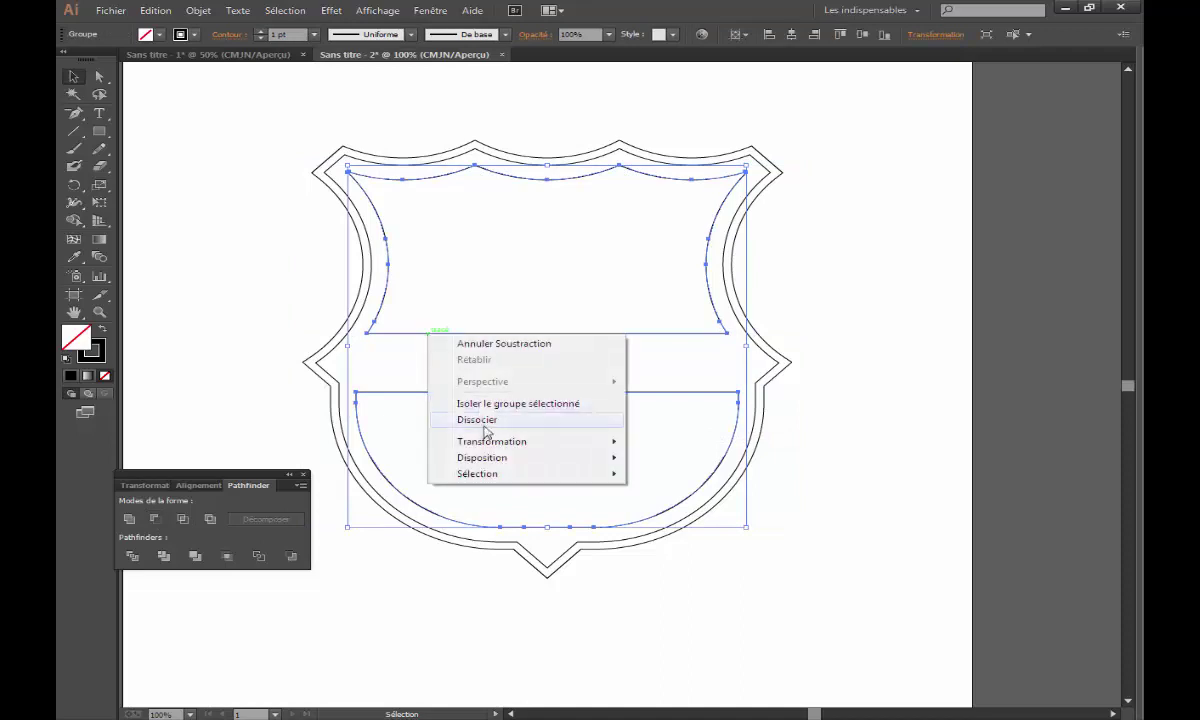
{"action": "left_click", "coordinate": [465, 417]}
{"action": "left_click", "coordinate": [268, 281]}
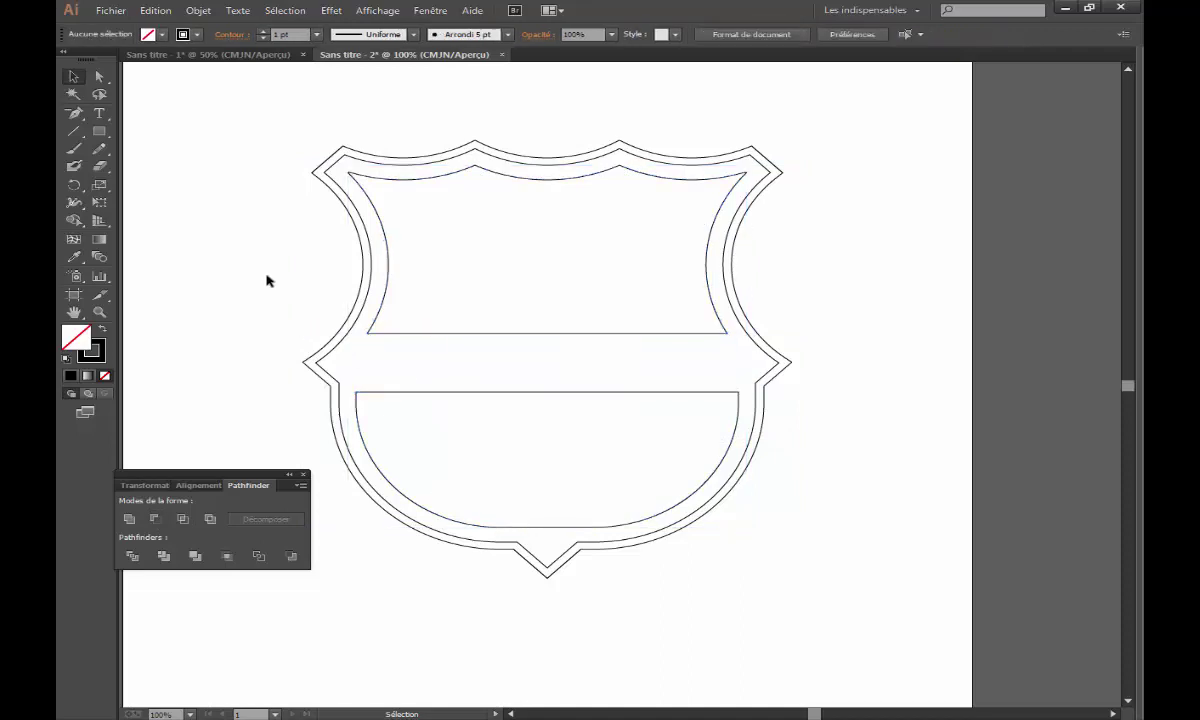
- Draw a 450/7 × 185 px (64.286 px wide) rectangle over the lower shield piece
{"action": "left_click", "coordinate": [611, 380], "text": "ctrl+alt"}
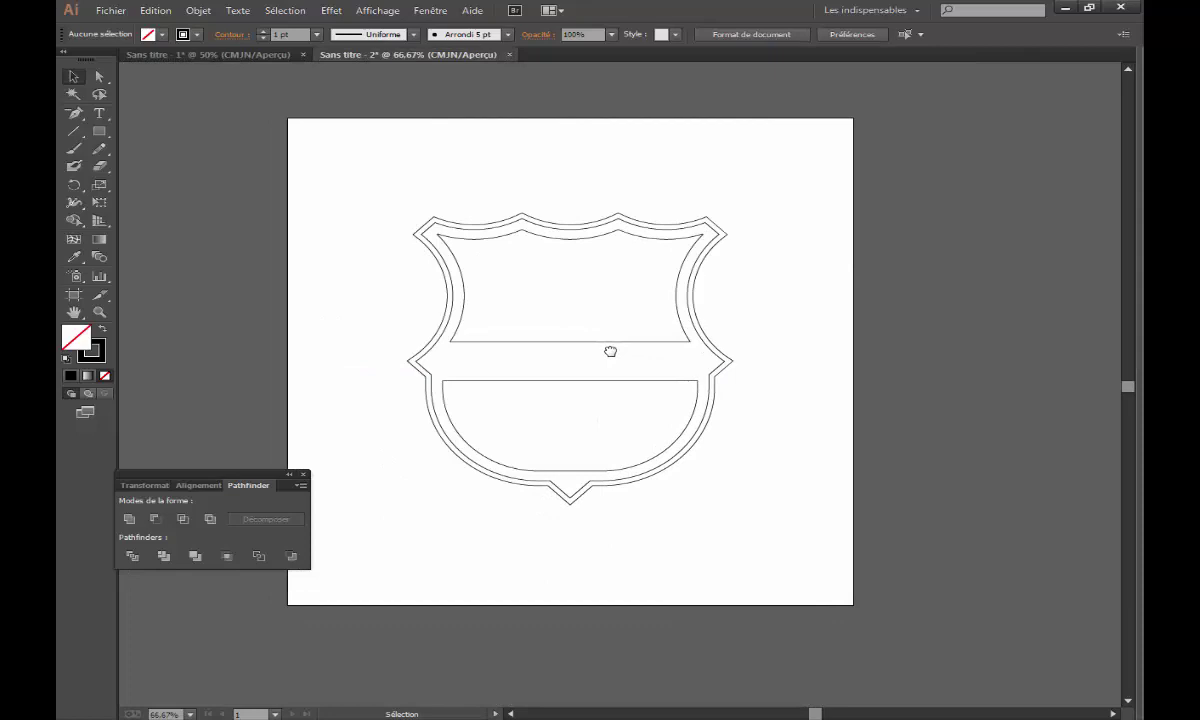
{"action": "left_click", "coordinate": [598, 420], "text": "ctrl"}
{"action": "left_click", "coordinate": [600, 412], "text": "ctrl"}
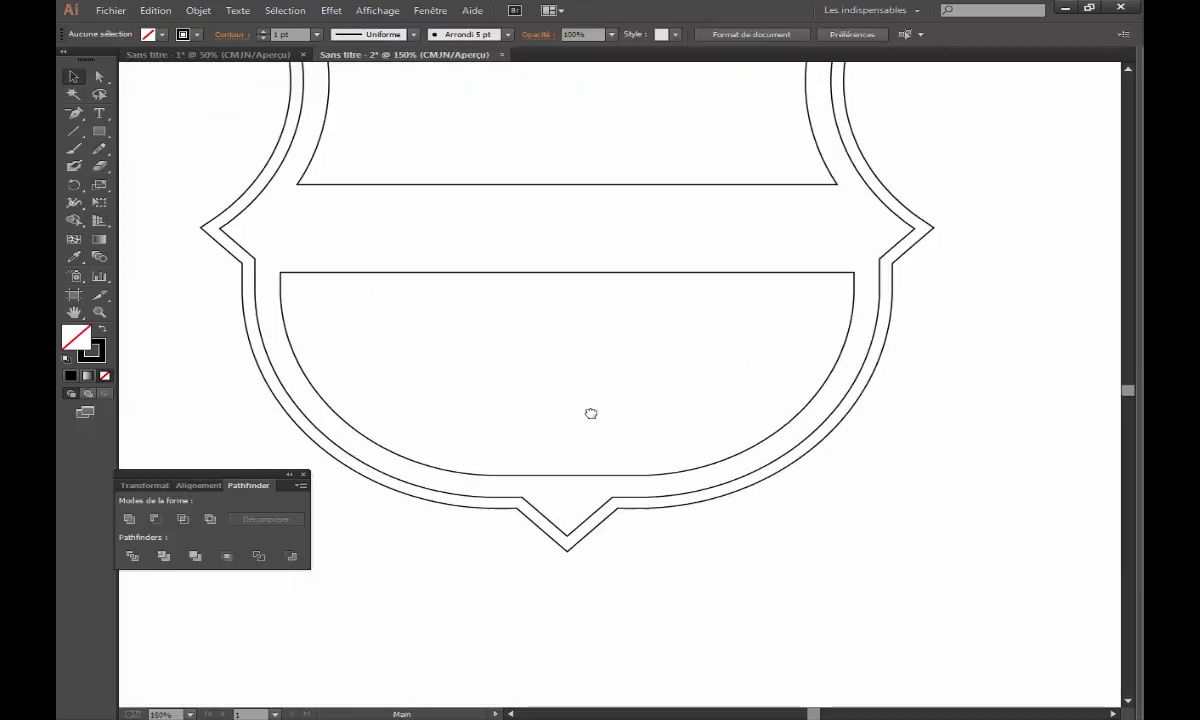
{"action": "left_click", "coordinate": [591, 328]}
{"action": "left_click", "coordinate": [155, 485]}
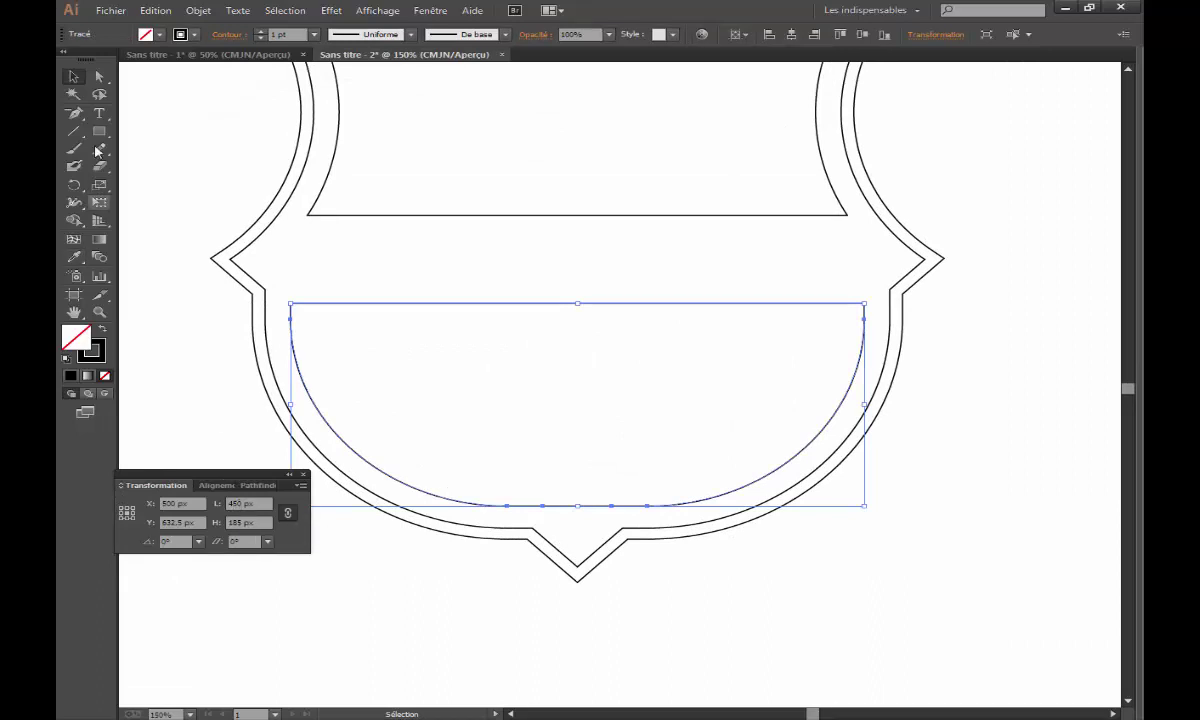
{"action": "left_click", "coordinate": [99, 131]}
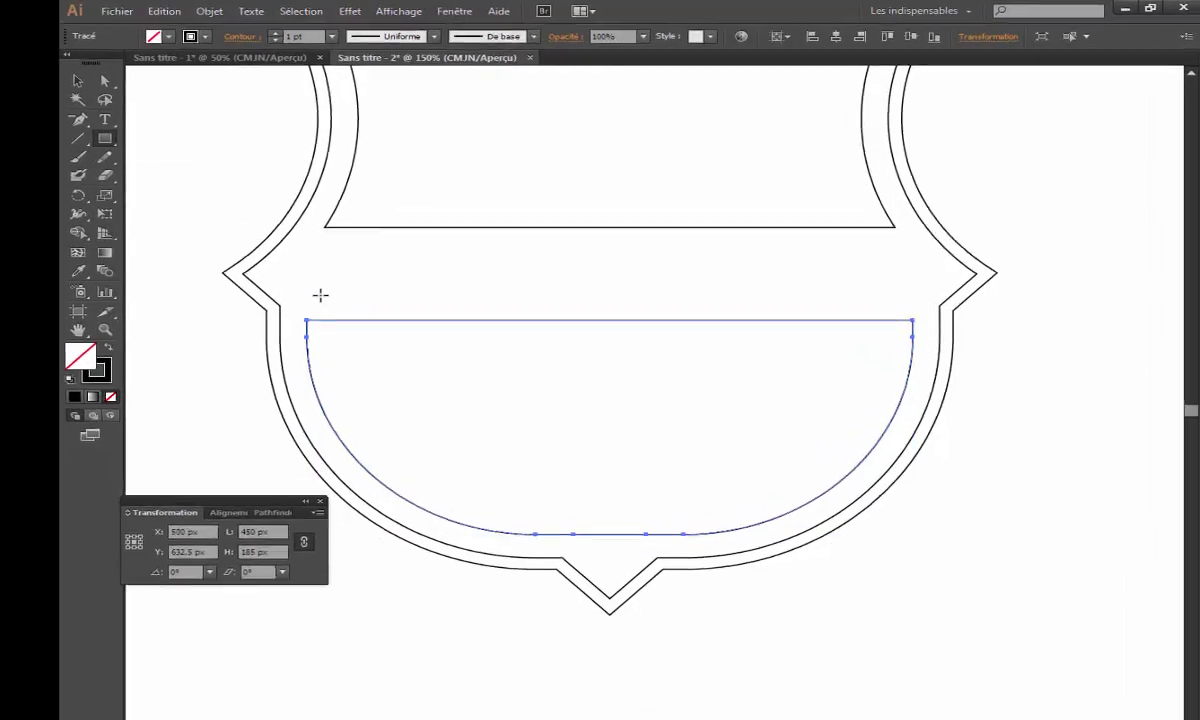
{"action": "left_click", "coordinate": [305, 280]}
{"action": "type", "text": "450/7"}
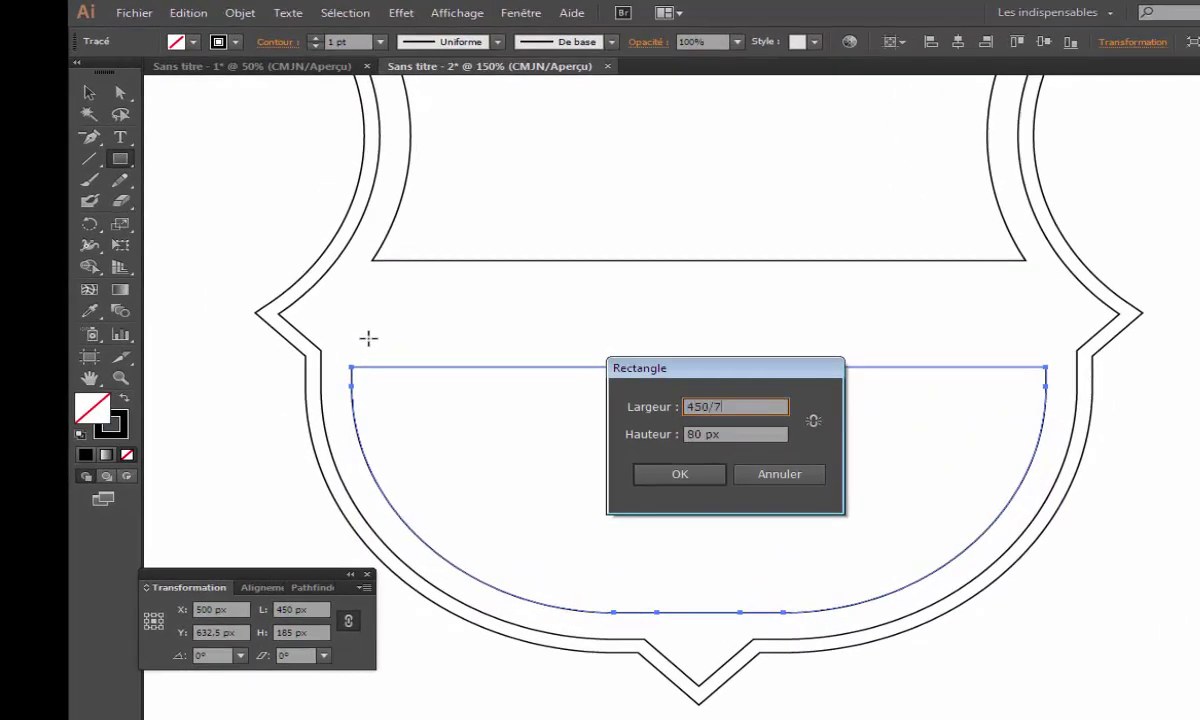
{"action": "key", "text": "Tab"}
{"action": "type", "text": "185"}
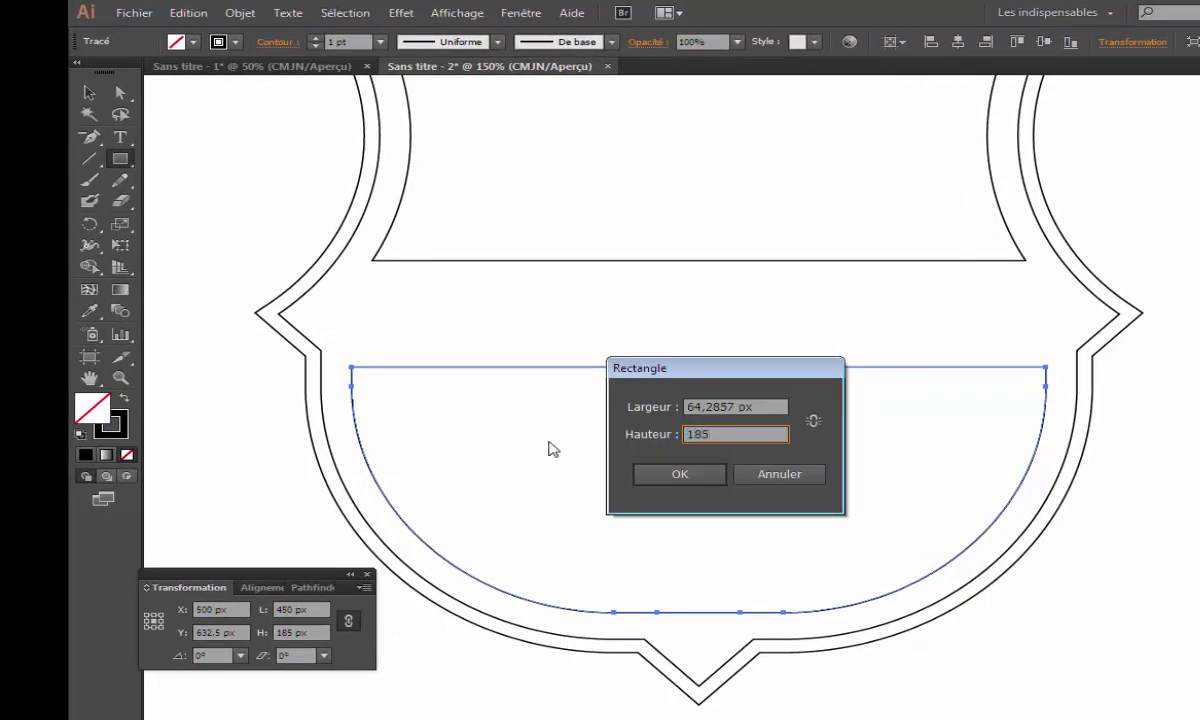
{"action": "left_click", "coordinate": [679, 474]}
- Copy the rectangle 64.2857 px to the right with Move, then repeat to make seven stripes
{"action": "left_click", "coordinate": [89, 92]}
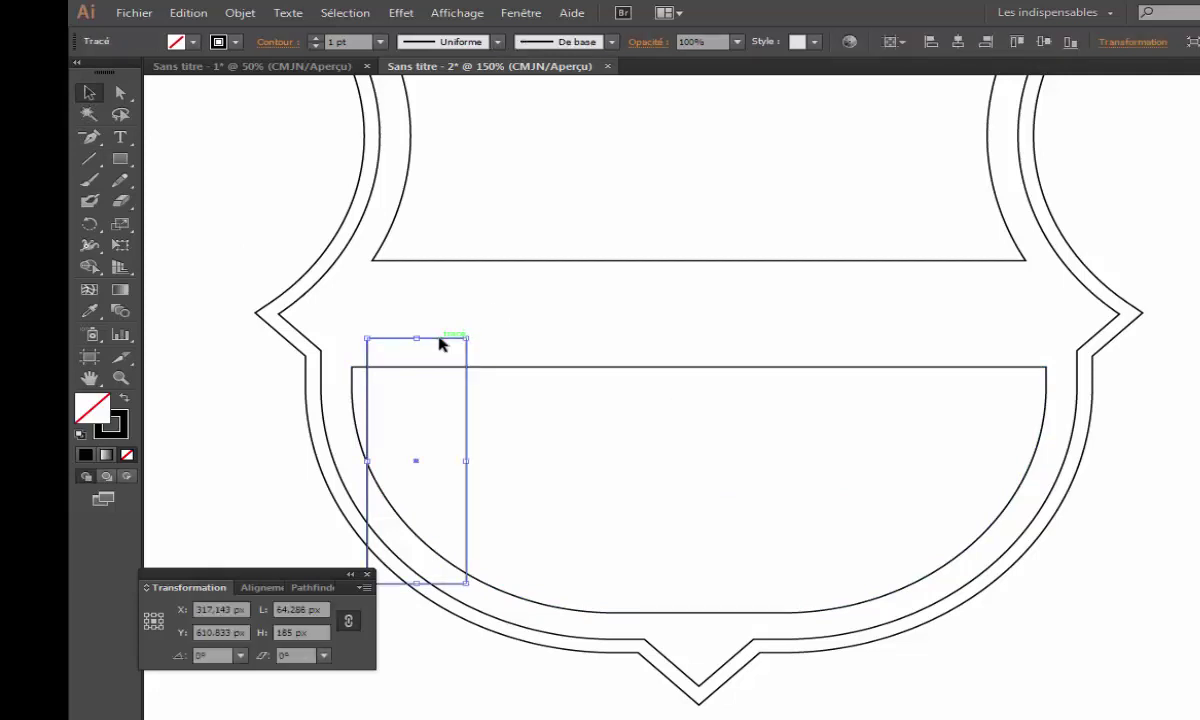
{"action": "key", "text": "Return"}
{"action": "type", "text": "450/"}
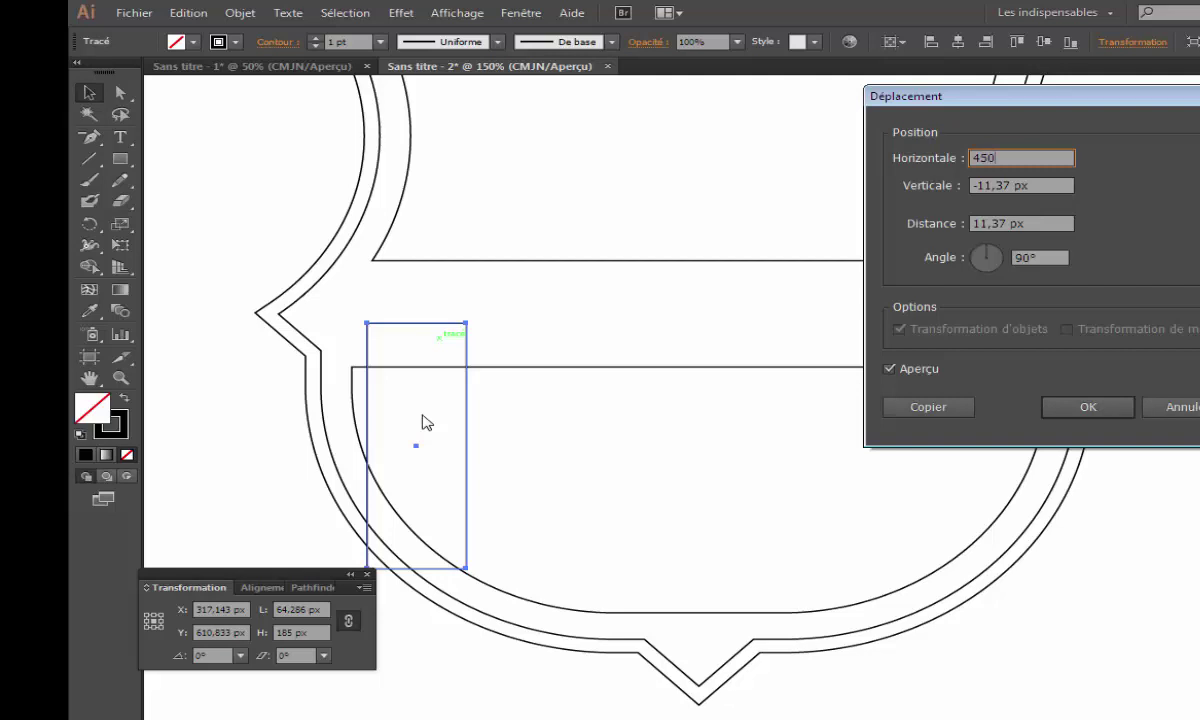
{"action": "type", "text": "7"}
{"action": "key", "text": "Tab"}
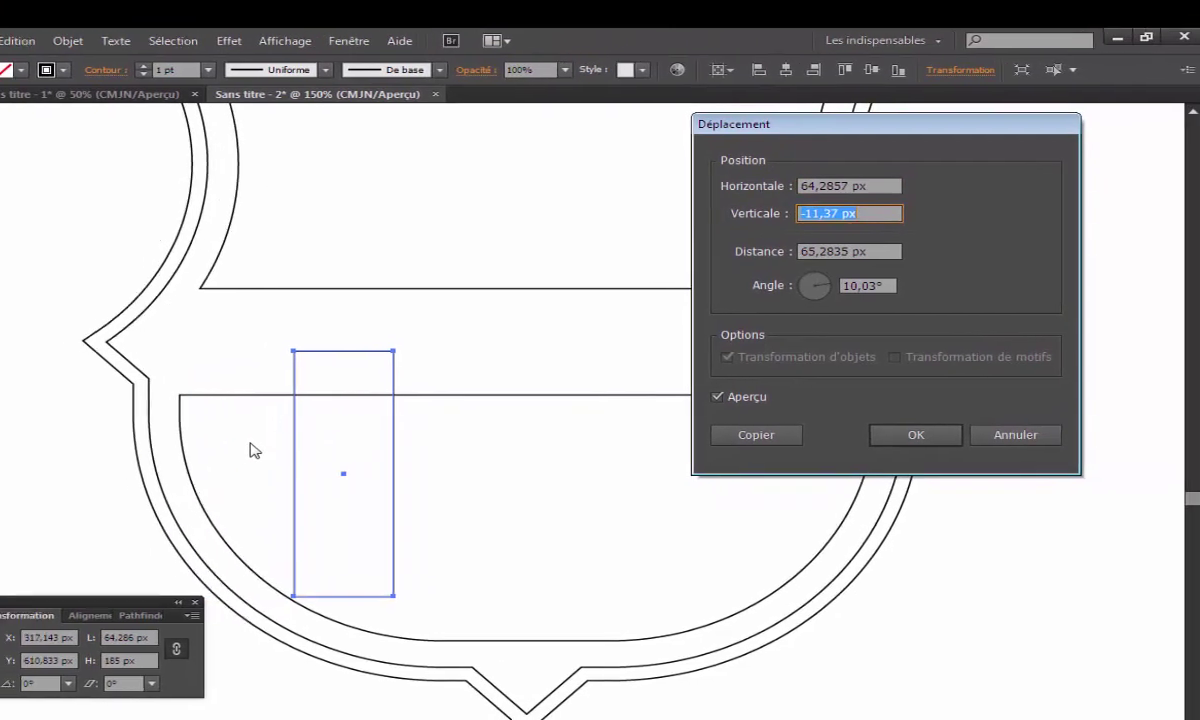
{"action": "type", "text": "0"}
{"action": "key", "text": "Tab"}
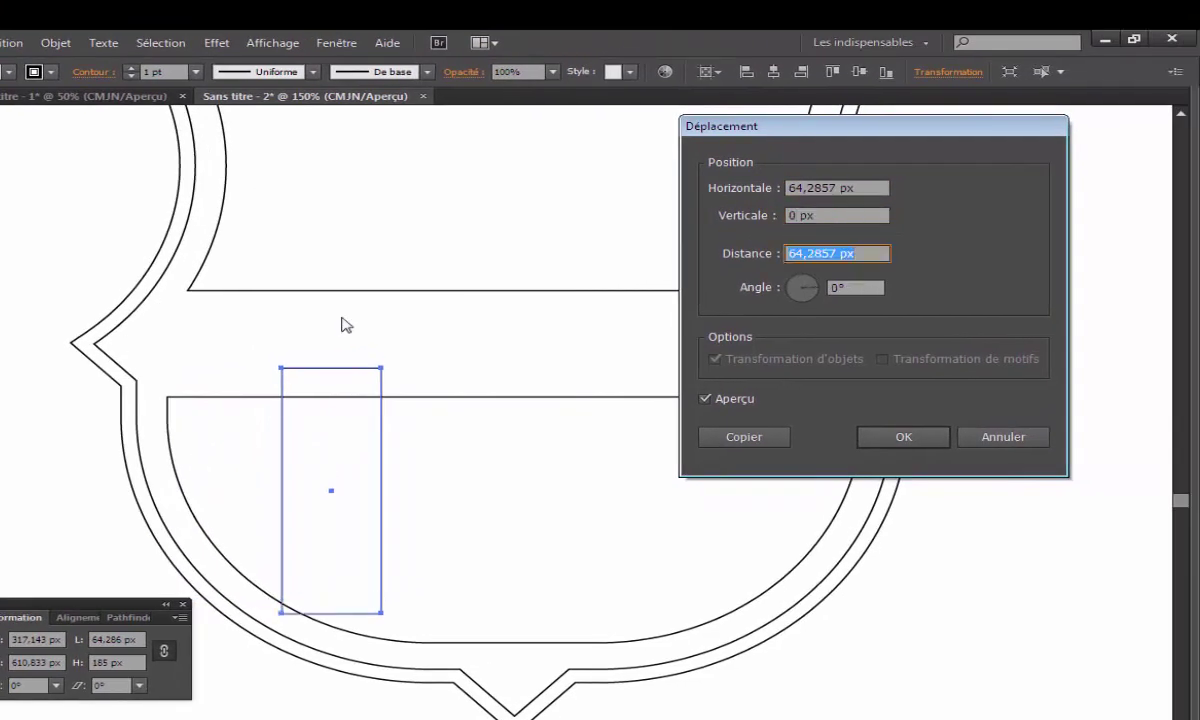
{"action": "left_click", "coordinate": [750, 440]}
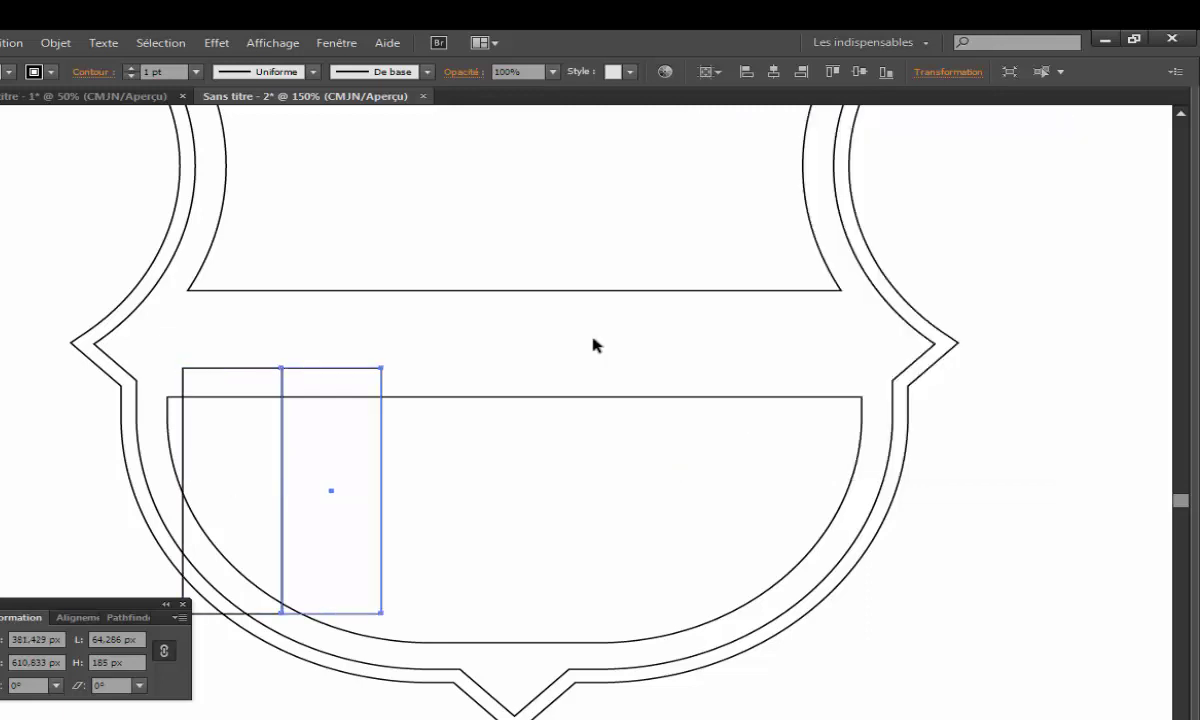
{"action": "key", "text": "ctrl+d"}
{"action": "key", "text": "ctrl+d"}
{"action": "key", "text": "ctrl+d"}
{"action": "key", "text": "ctrl+d"}
{"action": "key", "text": "ctrl+d"}
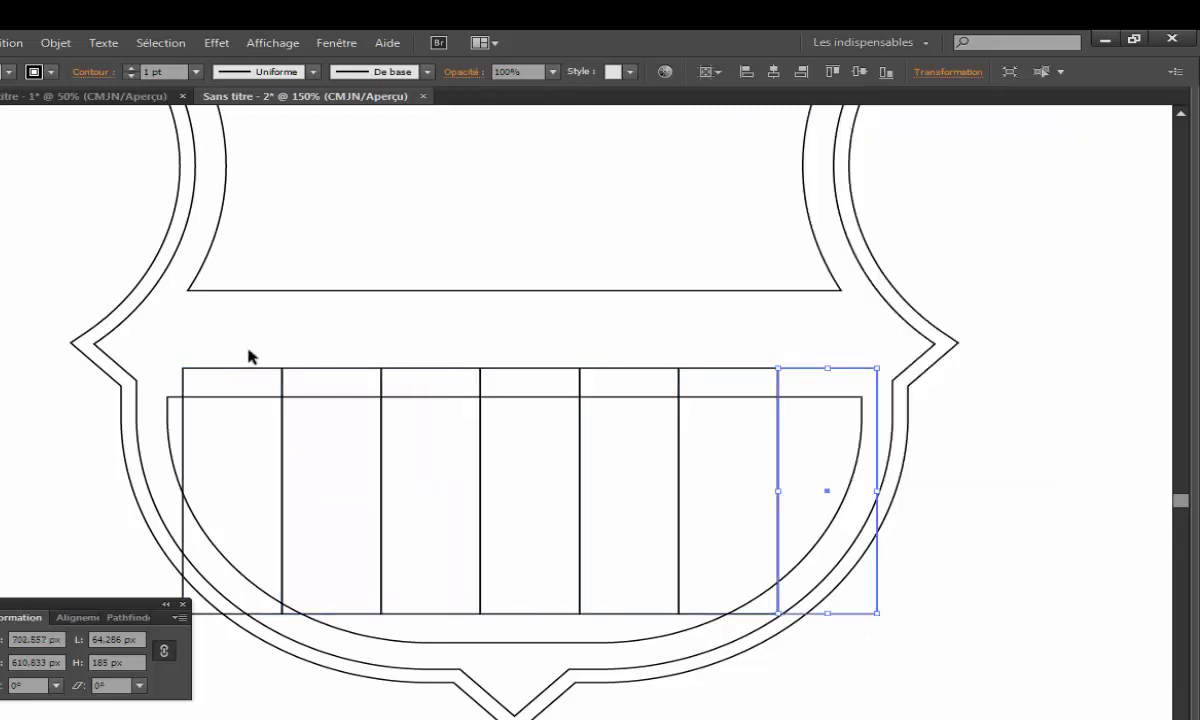
- Select all seven stripes and group them
{"action": "left_click_drag", "start_coordinate": [249, 351], "coordinate": [820, 385]}
{"action": "right_click", "coordinate": [595, 391]}
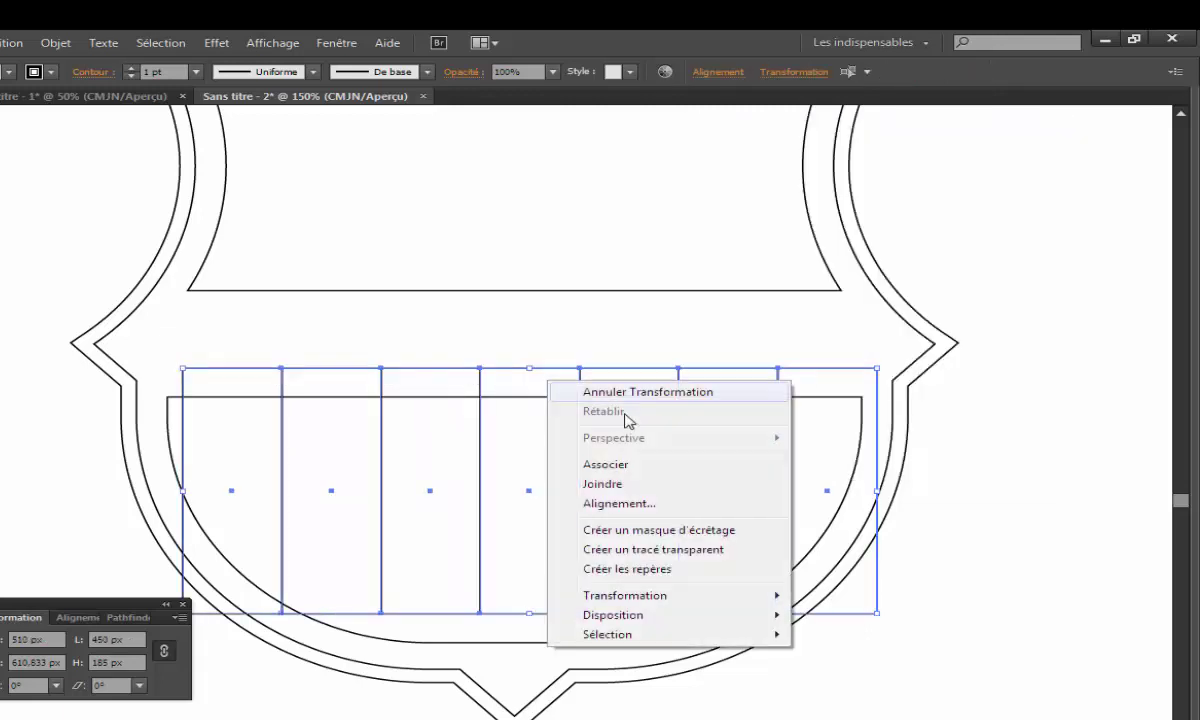
{"action": "left_click", "coordinate": [624, 469]}
{"action": "key", "text": "z"}
{"action": "left_click", "coordinate": [382, 348]}
{"action": "scroll", "coordinate": [368, 412], "scroll_direction": "down", "scroll_amount": 2}
- Position the stripe group over the lower shield piece and align the two
{"action": "key", "text": "v"}
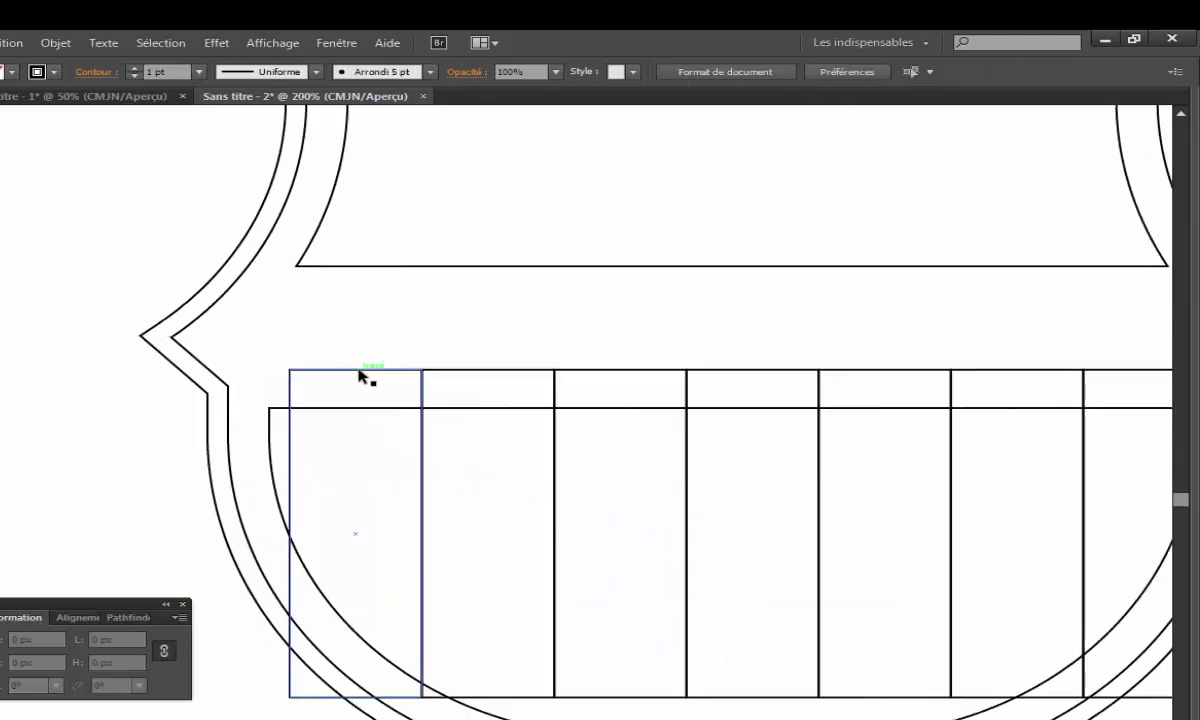
{"action": "left_click_drag", "start_coordinate": [362, 375], "coordinate": [341, 413]}
{"action": "left_click", "coordinate": [350, 366]}
{"action": "left_click", "coordinate": [350, 366], "text": "ctrl+alt"}
{"action": "left_click_drag", "start_coordinate": [646, 528], "coordinate": [615, 504]}
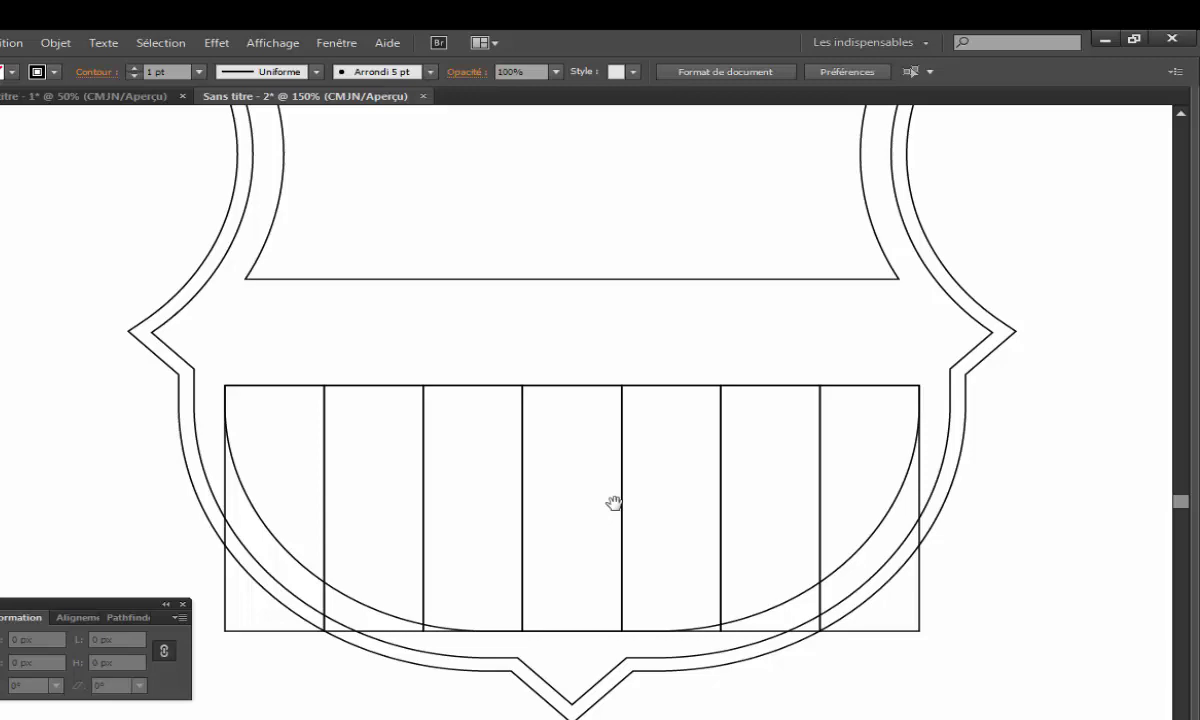
{"action": "mouse_move", "coordinate": [387, 268]}
{"action": "left_mouse_down"}
{"action": "mouse_move", "coordinate": [857, 350]}
{"action": "mouse_move", "coordinate": [333, 446]}
{"action": "left_mouse_up"}
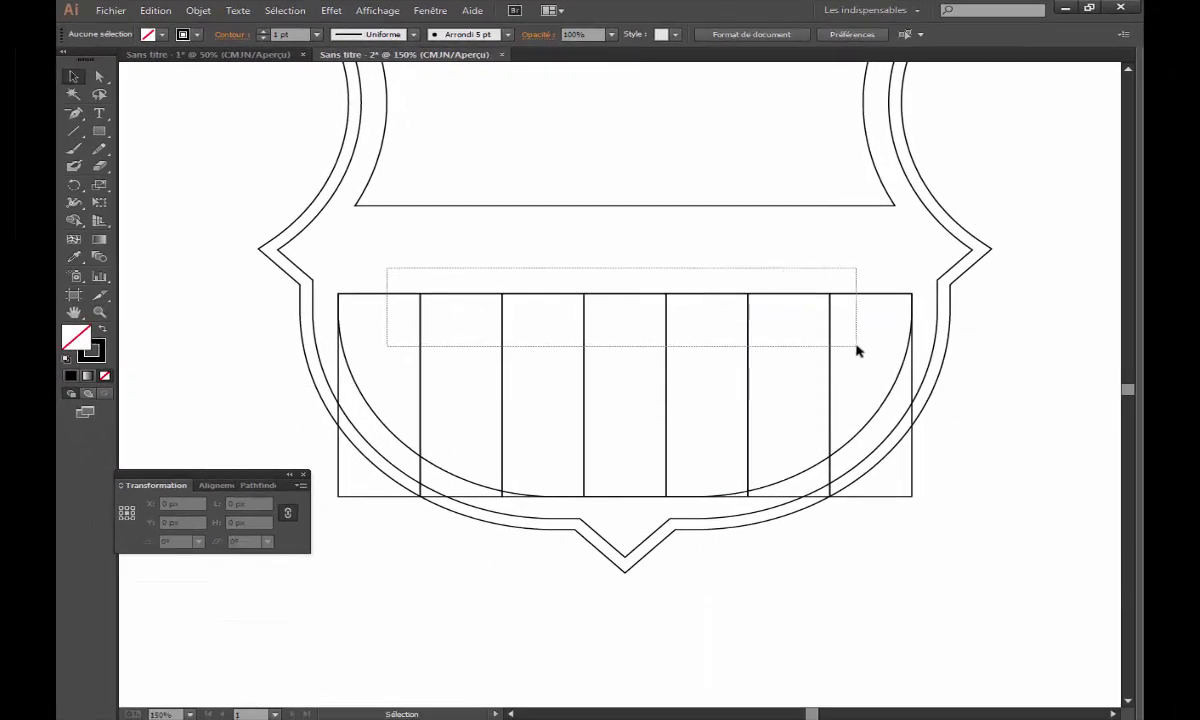
{"action": "left_click", "coordinate": [215, 485]}
{"action": "left_click", "coordinate": [272, 603]}
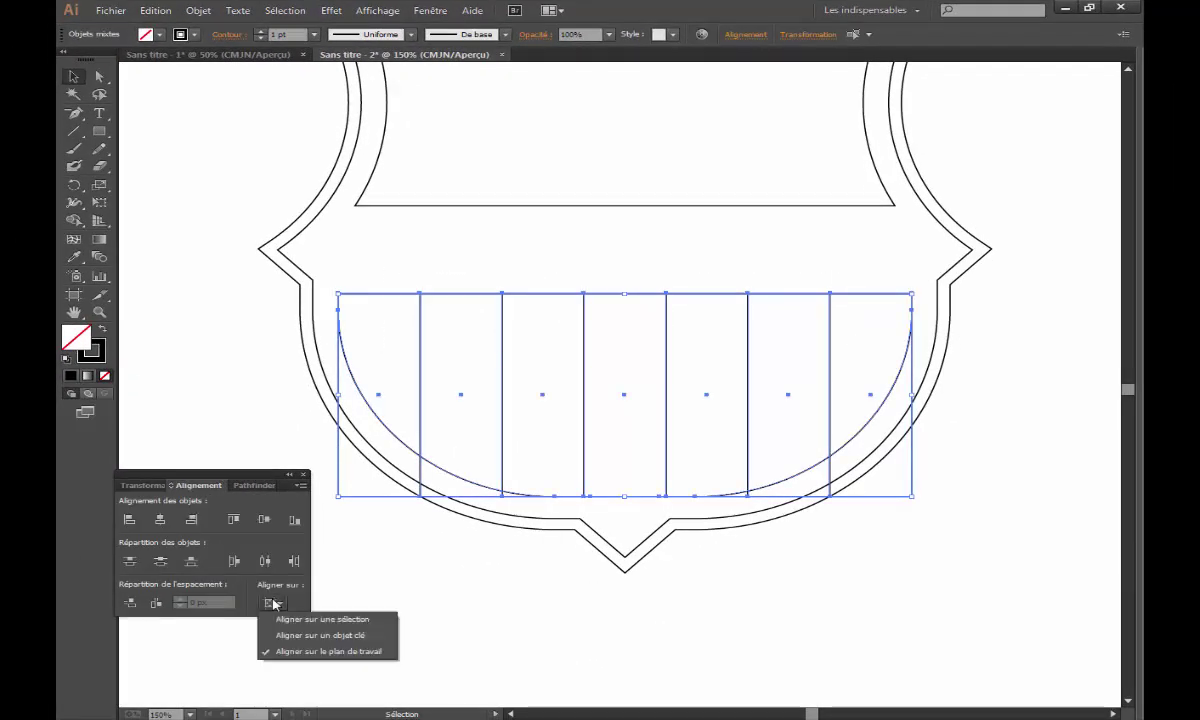
{"action": "left_click", "coordinate": [282, 614]}
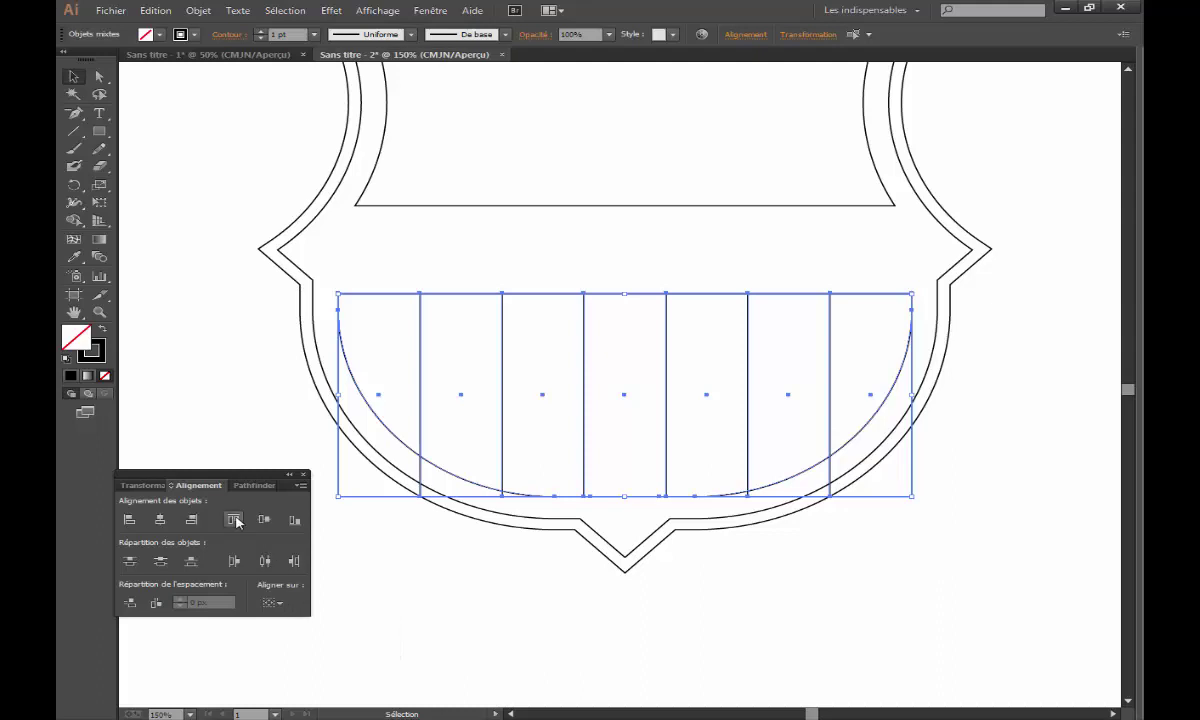
{"action": "left_click", "coordinate": [162, 521]}
- Merge the regions outside the left and right arcs with the Shape Builder
{"action": "left_click", "coordinate": [74, 220]}
{"action": "key", "text": "ctrl+plus"}
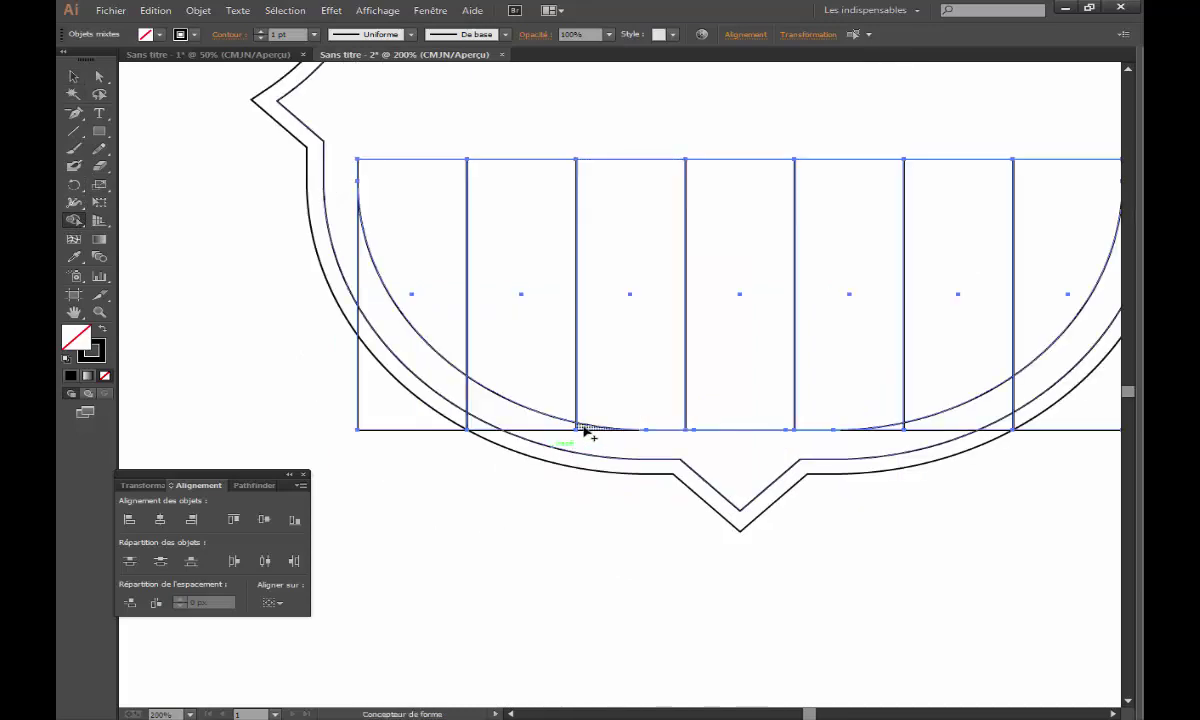
{"action": "left_click_drag", "start_coordinate": [587, 432], "coordinate": [420, 407]}
{"action": "left_click_drag", "start_coordinate": [753, 358], "coordinate": [508, 355]}
{"action": "left_click_drag", "start_coordinate": [610, 420], "coordinate": [828, 397]}
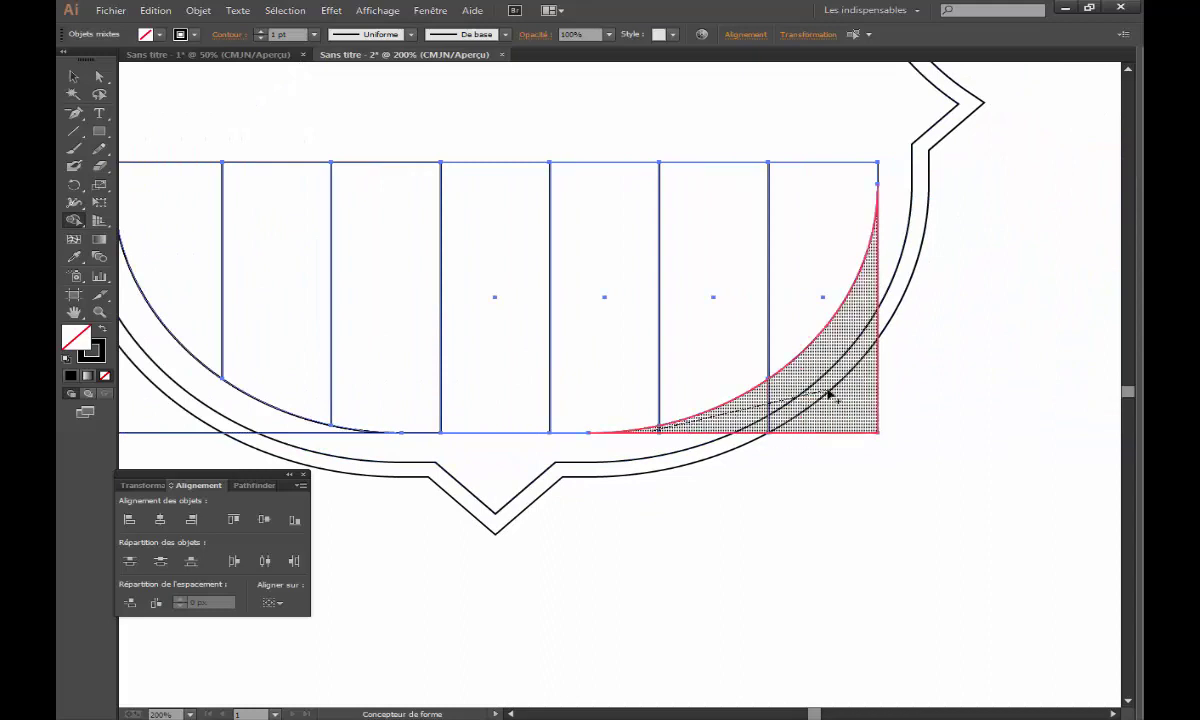
{"action": "left_click_drag", "start_coordinate": [838, 440], "coordinate": [840, 440]}
- Ungroup the stripes and delete the leftover corner pieces below both arcs
{"action": "key", "text": "v"}
{"action": "left_click", "coordinate": [536, 107]}
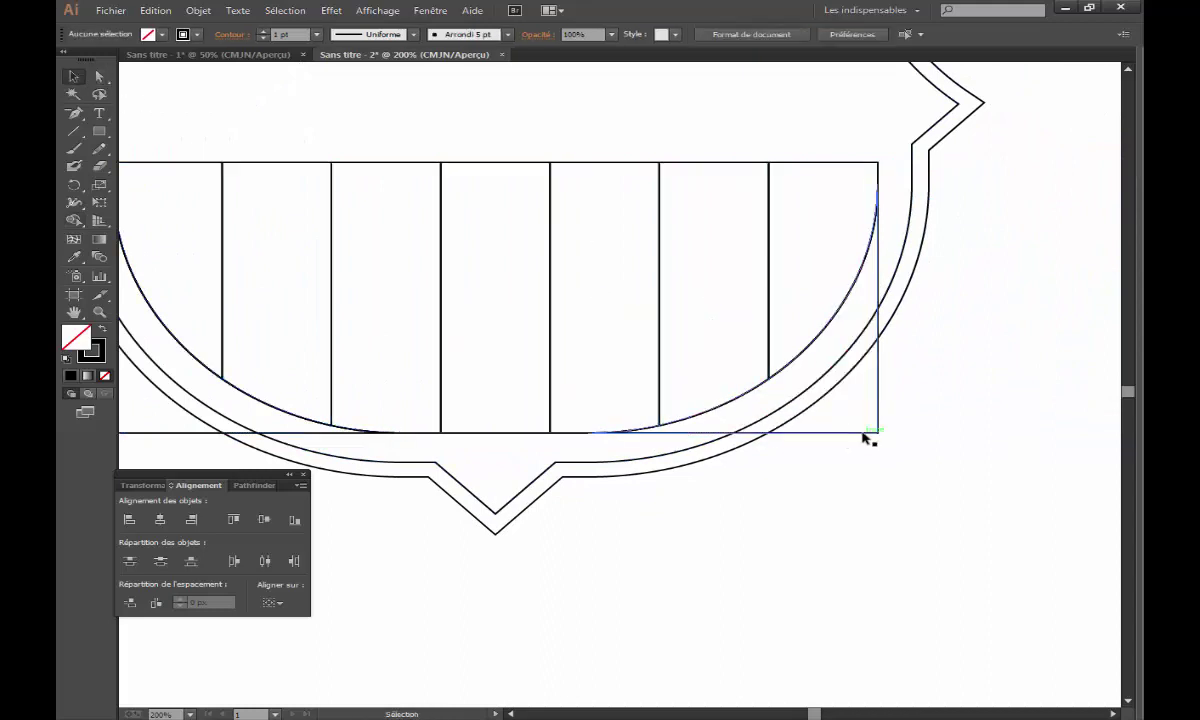
{"action": "left_click", "coordinate": [865, 434]}
{"action": "right_click", "coordinate": [865, 432]}
{"action": "left_click", "coordinate": [922, 524]}
{"action": "left_click", "coordinate": [844, 448]}
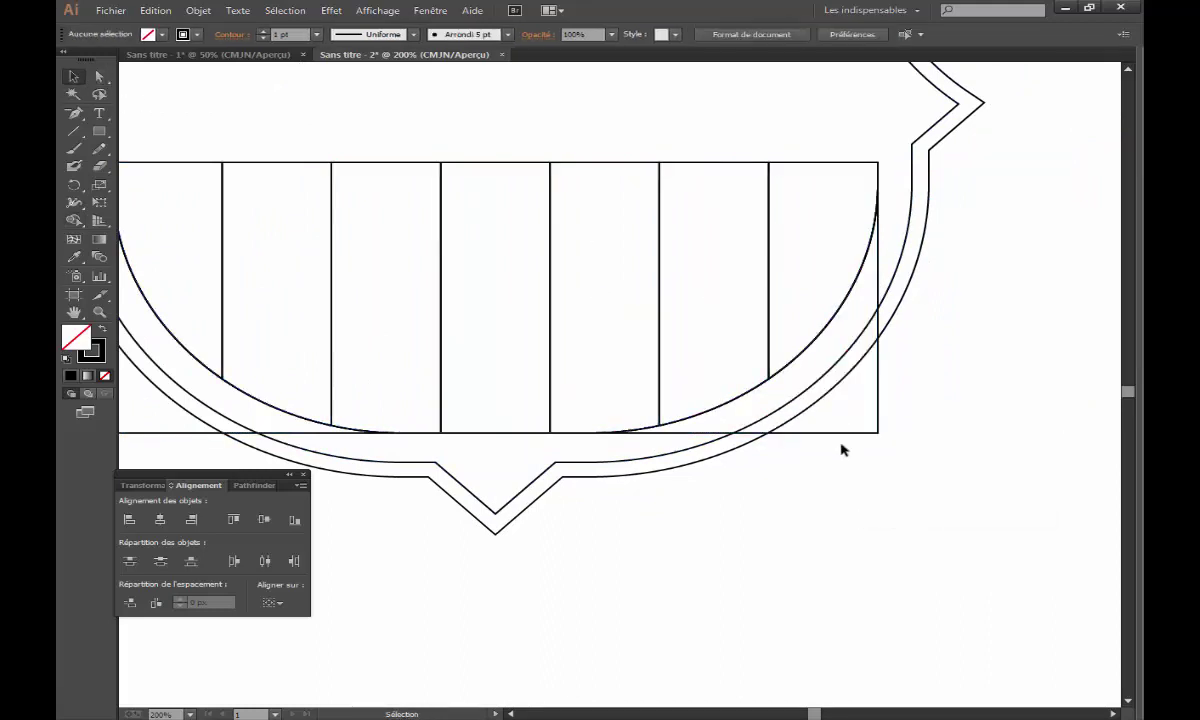
{"action": "left_click", "coordinate": [848, 437]}
{"action": "key", "text": "Delete"}
{"action": "left_click_drag", "start_coordinate": [436, 408], "coordinate": [665, 370]}
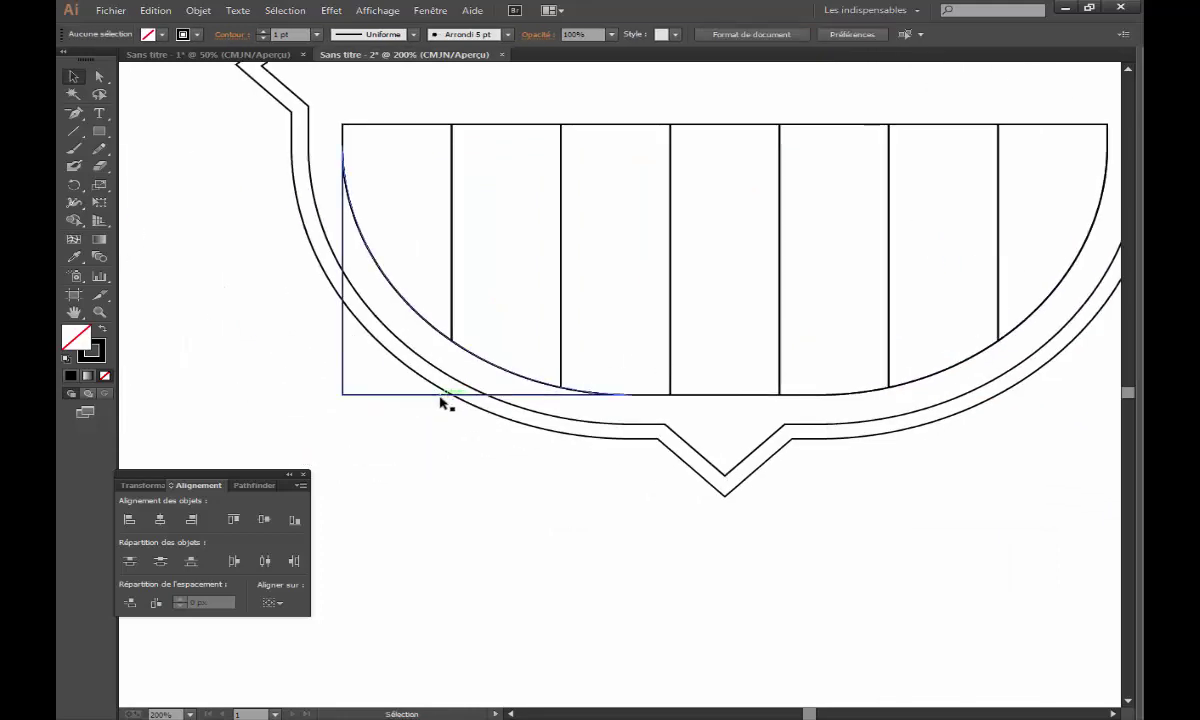
{"action": "left_click", "coordinate": [421, 396]}
{"action": "key", "text": "Delete"}
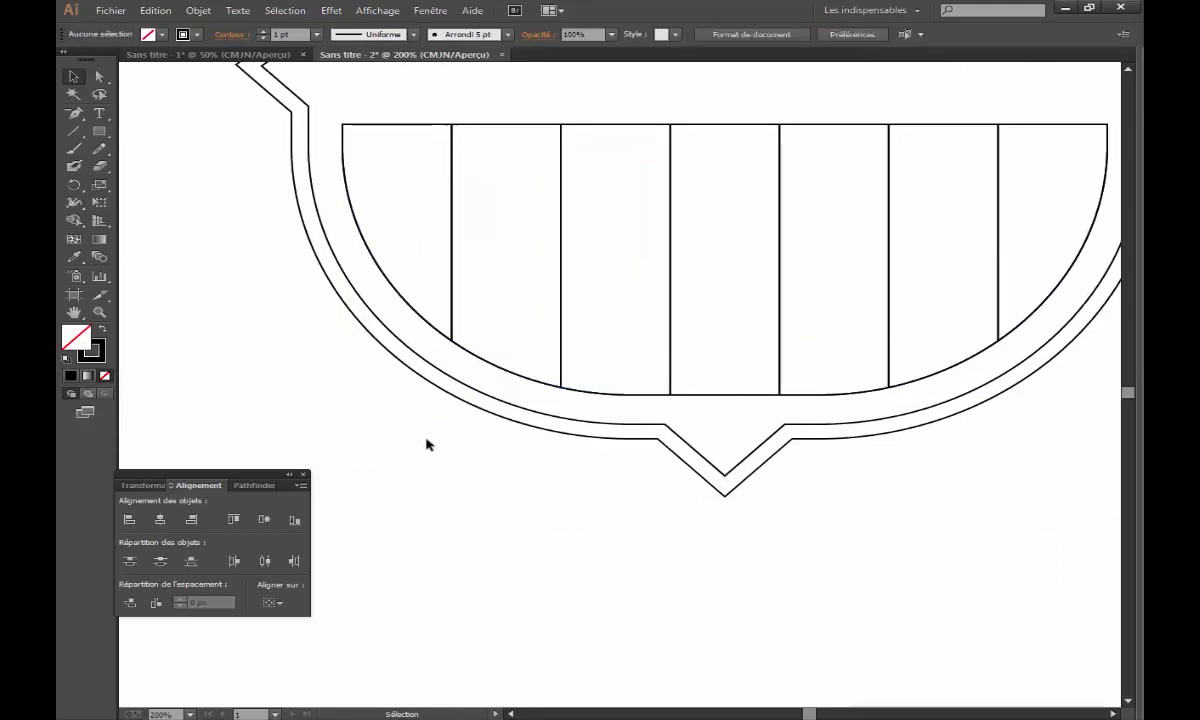
- Draw a vertical line through the upper panel and centre it horizontally on the artboard
{"action": "left_click", "coordinate": [655, 301]}
{"action": "scroll", "coordinate": [683, 278], "scroll_direction": "up", "scroll_amount": 3}
{"action": "scroll", "coordinate": [638, 383], "scroll_direction": "up", "scroll_amount": 3}
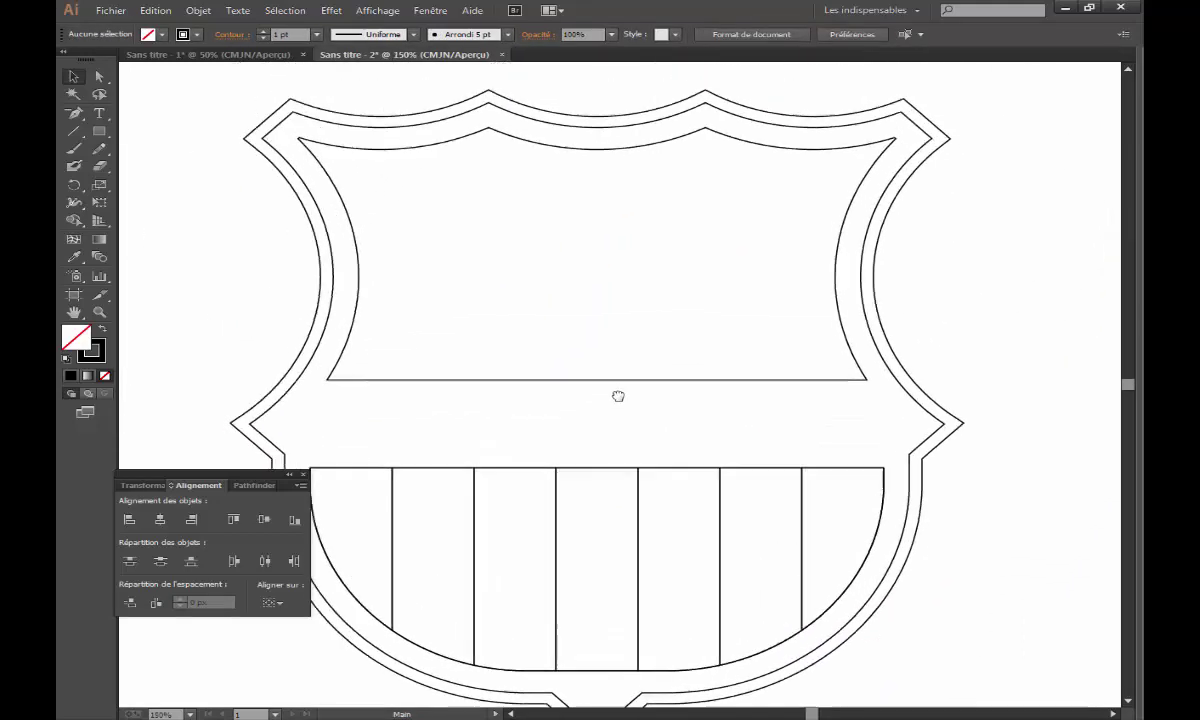
{"action": "left_click", "coordinate": [595, 393]}
{"action": "scroll", "coordinate": [555, 340], "scroll_direction": "right", "scroll_amount": 2}
{"action": "scroll", "coordinate": [555, 340], "scroll_direction": "down", "scroll_amount": 1}
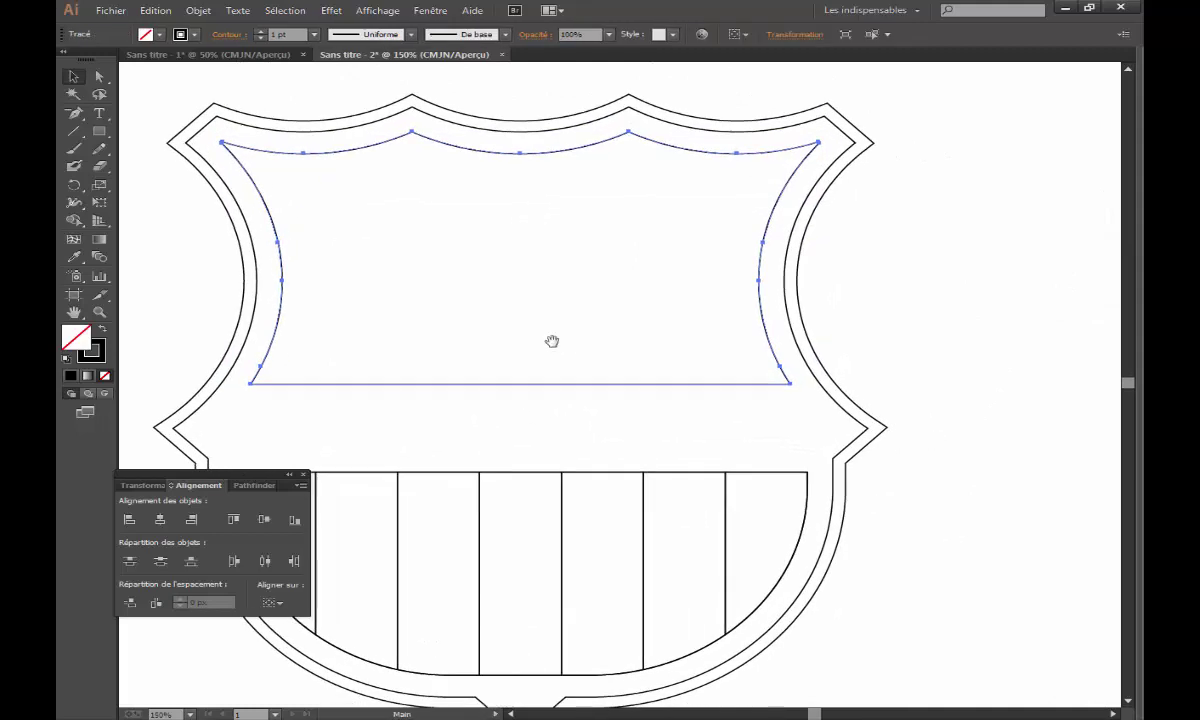
{"action": "left_click", "coordinate": [78, 132]}
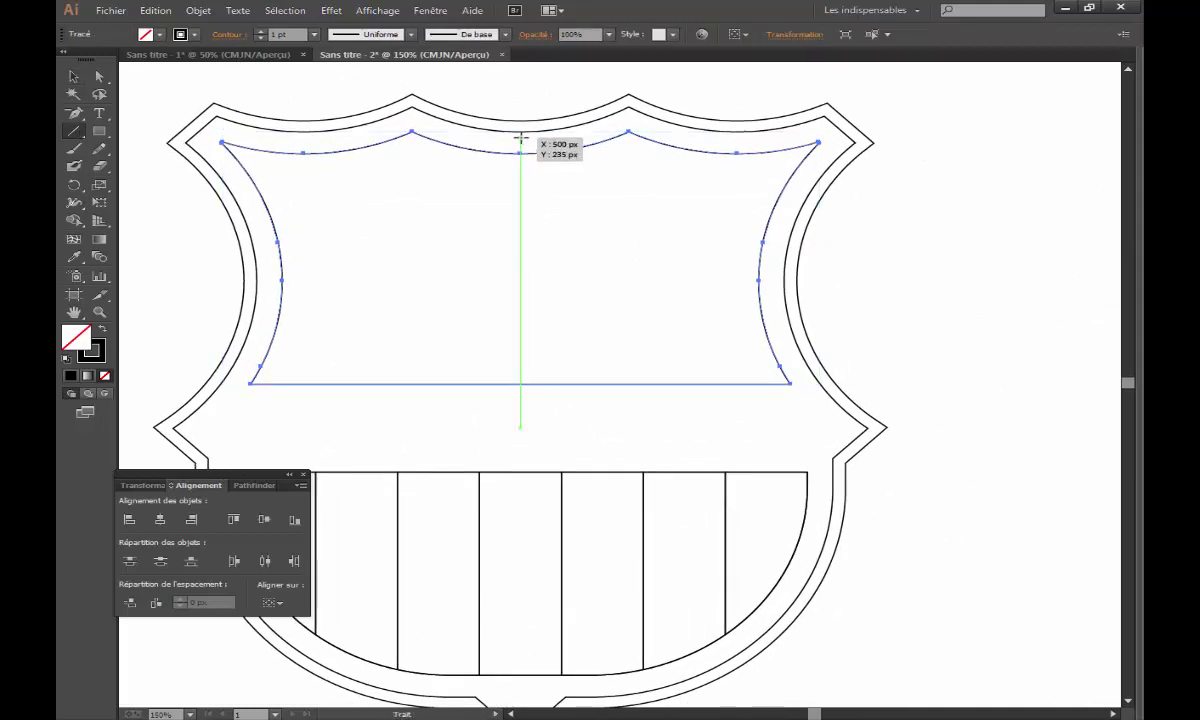
{"action": "left_click_drag", "start_coordinate": [519, 136], "coordinate": [550, 408]}
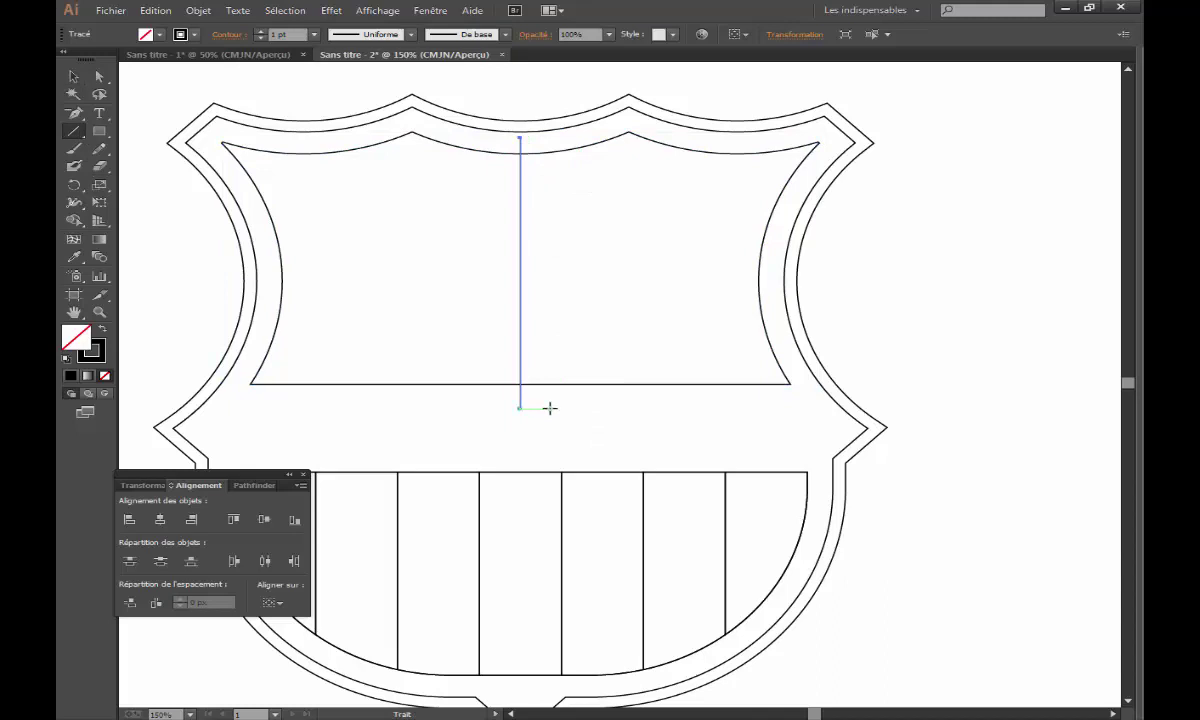
{"action": "left_click", "coordinate": [272, 604]}
{"action": "left_click", "coordinate": [335, 648]}
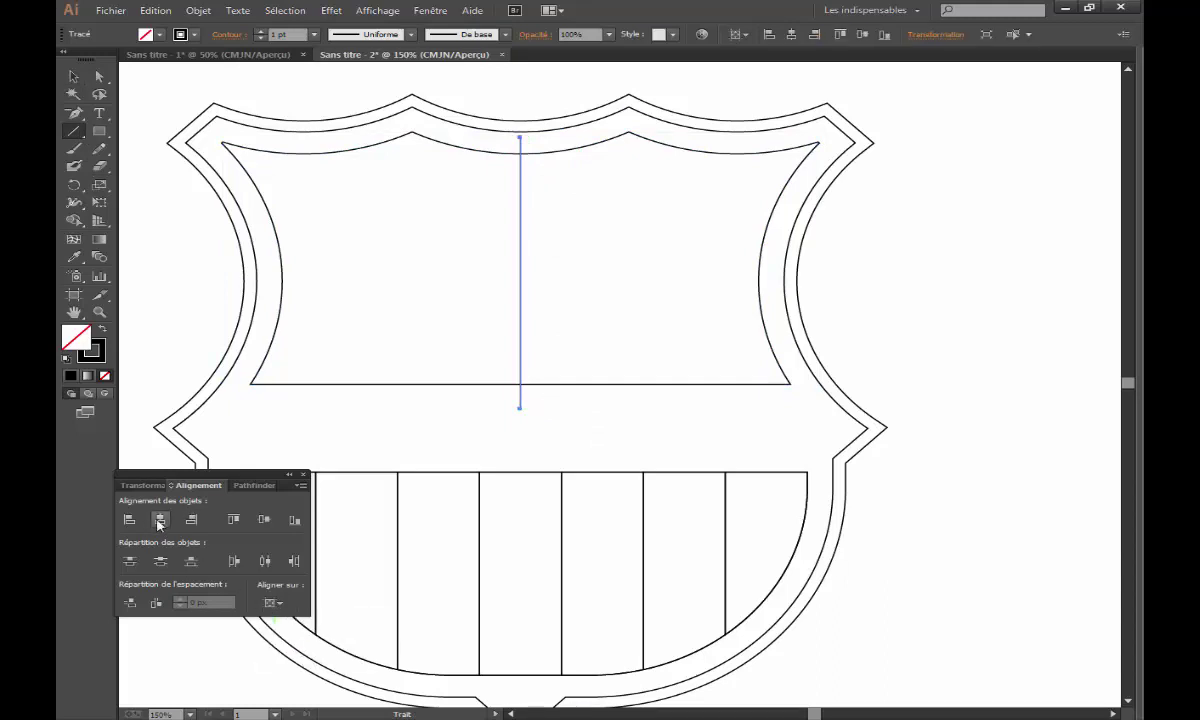
{"action": "left_click", "coordinate": [272, 603]}
{"action": "left_click", "coordinate": [300, 648]}
- Divide the upper panel along the line with Pathfinder and ungroup the two halves
{"action": "left_click", "coordinate": [72, 78]}
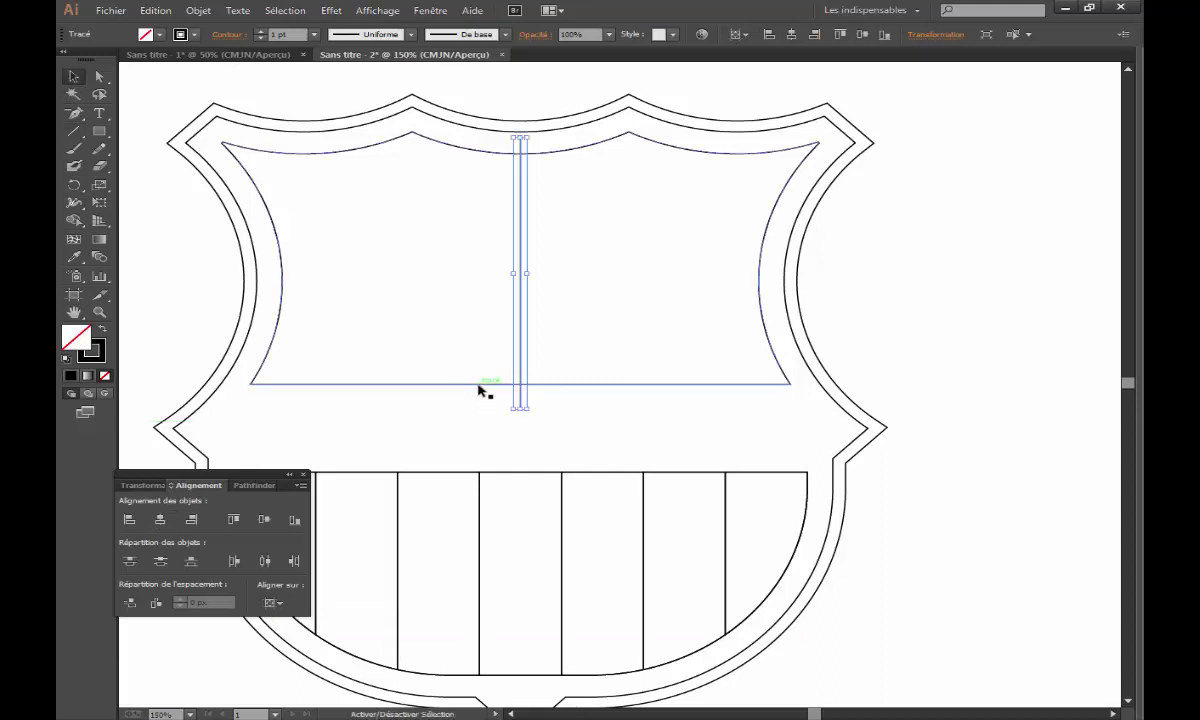
{"action": "left_click", "coordinate": [483, 383], "text": "shift"}
{"action": "left_click", "coordinate": [250, 485]}
{"action": "left_click", "coordinate": [132, 556]}
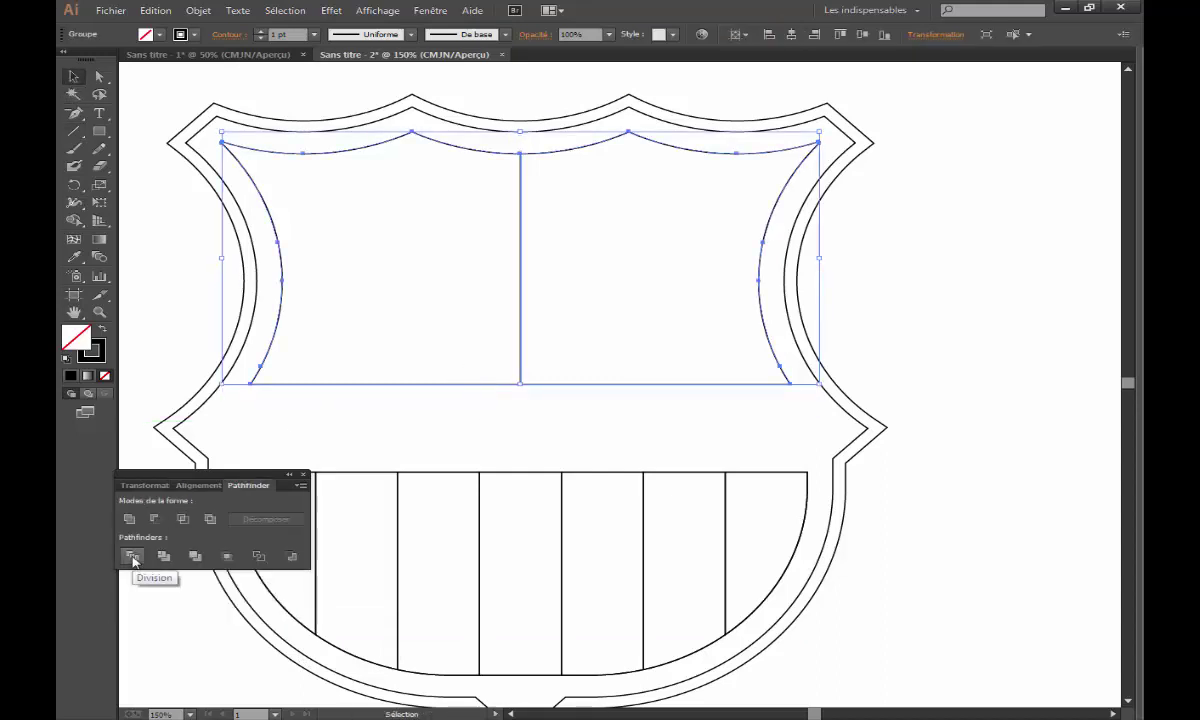
{"action": "left_click", "coordinate": [472, 416]}
{"action": "left_click", "coordinate": [474, 385]}
{"action": "right_click", "coordinate": [474, 384]}
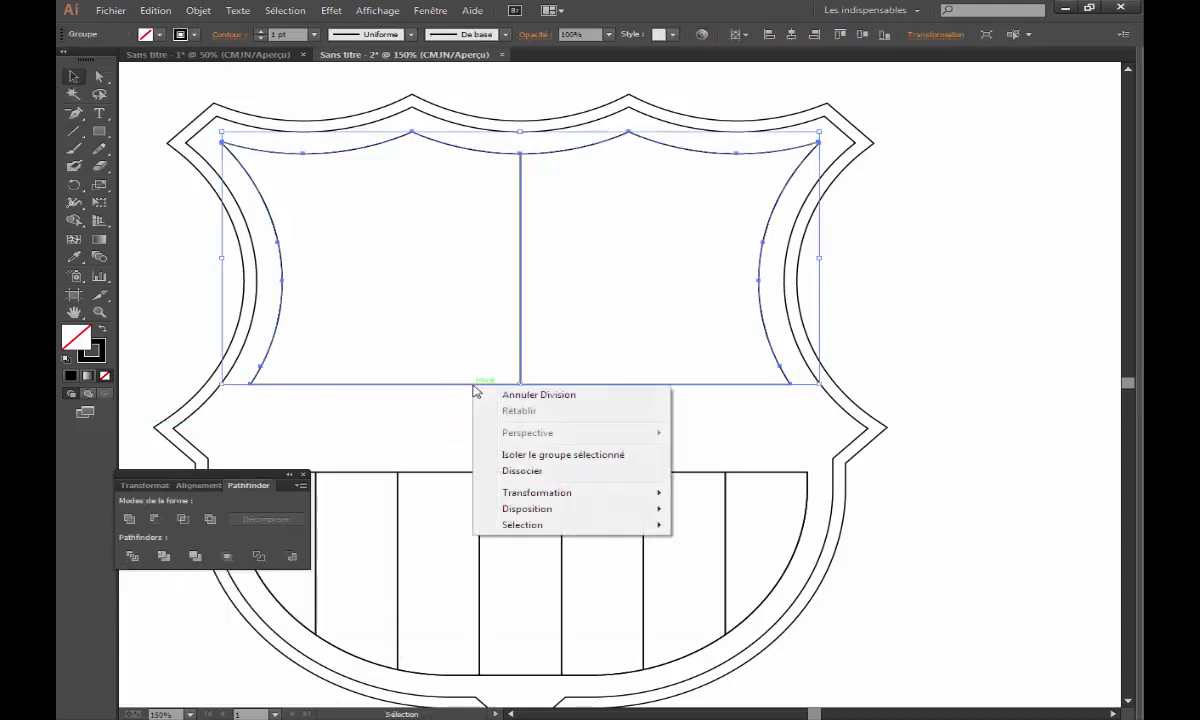
{"action": "left_click", "coordinate": [544, 474]}
{"action": "left_click", "coordinate": [450, 423]}
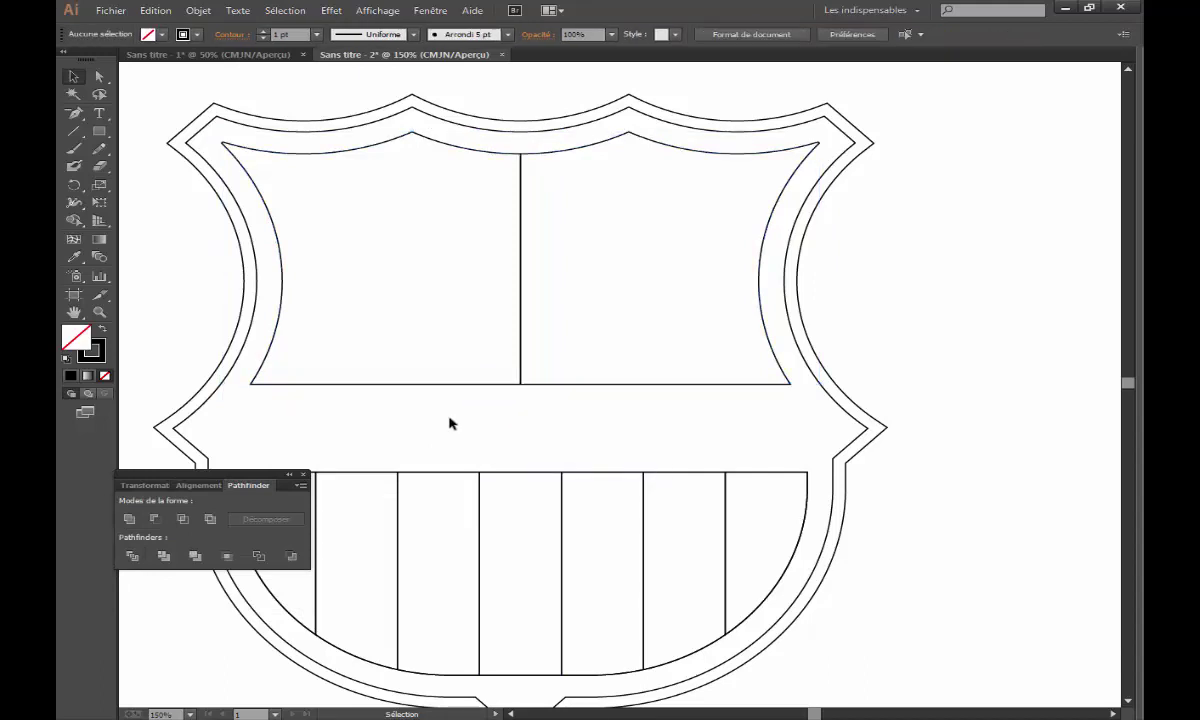
{"action": "left_click_drag", "start_coordinate": [477, 229], "coordinate": [503, 238]}
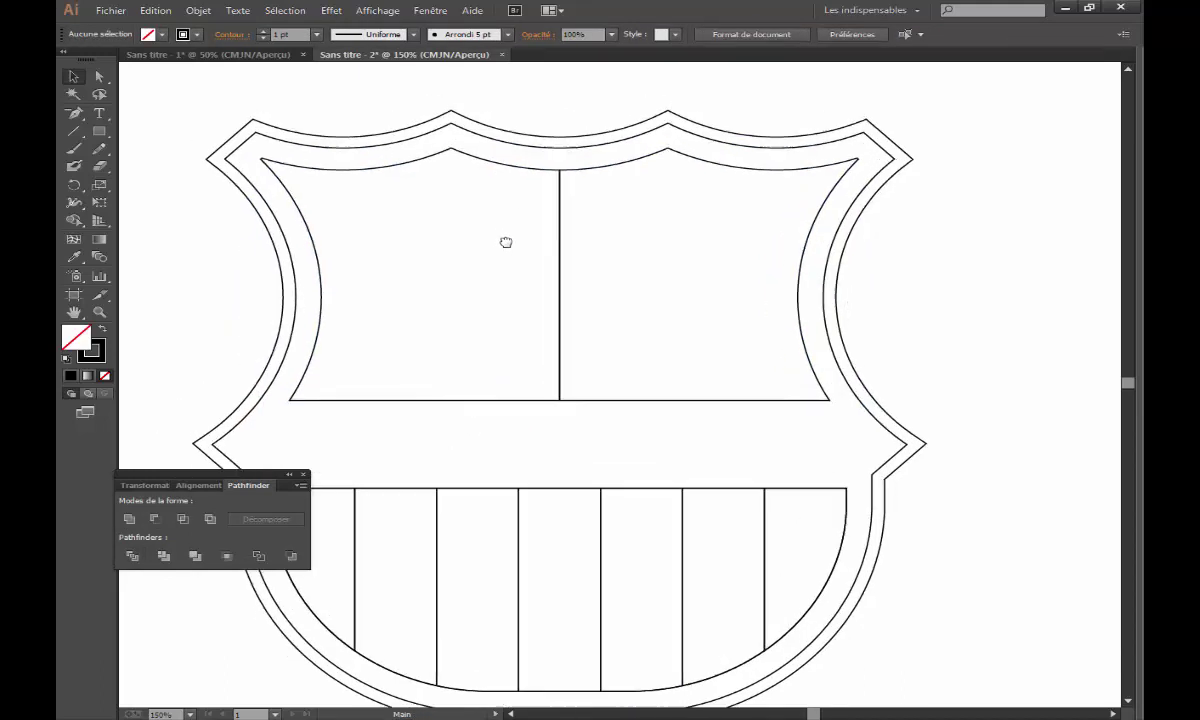
{"action": "left_click", "coordinate": [101, 131]}
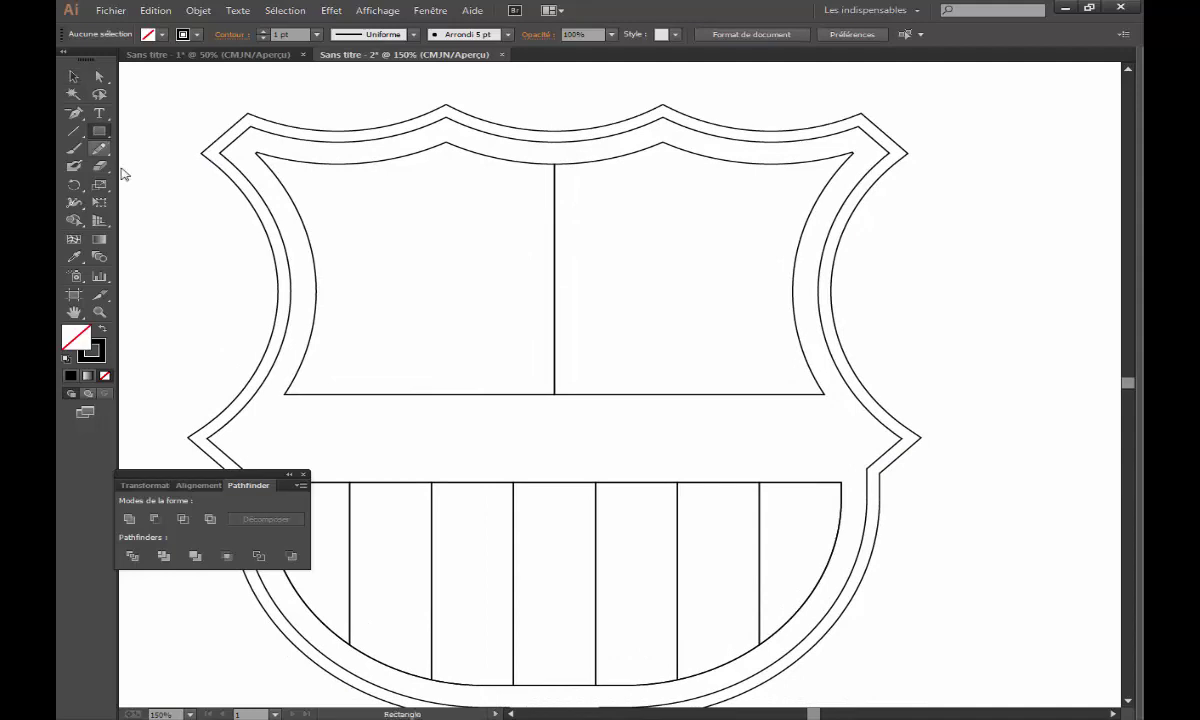
- Draw a horizontal bar over the upper-left half and add a 90° rotated copy
{"action": "mouse_move", "coordinate": [267, 237]}
{"action": "left_mouse_down"}
{"action": "mouse_move", "coordinate": [498, 292]}
{"action": "mouse_move", "coordinate": [601, 298]}
{"action": "left_mouse_up"}
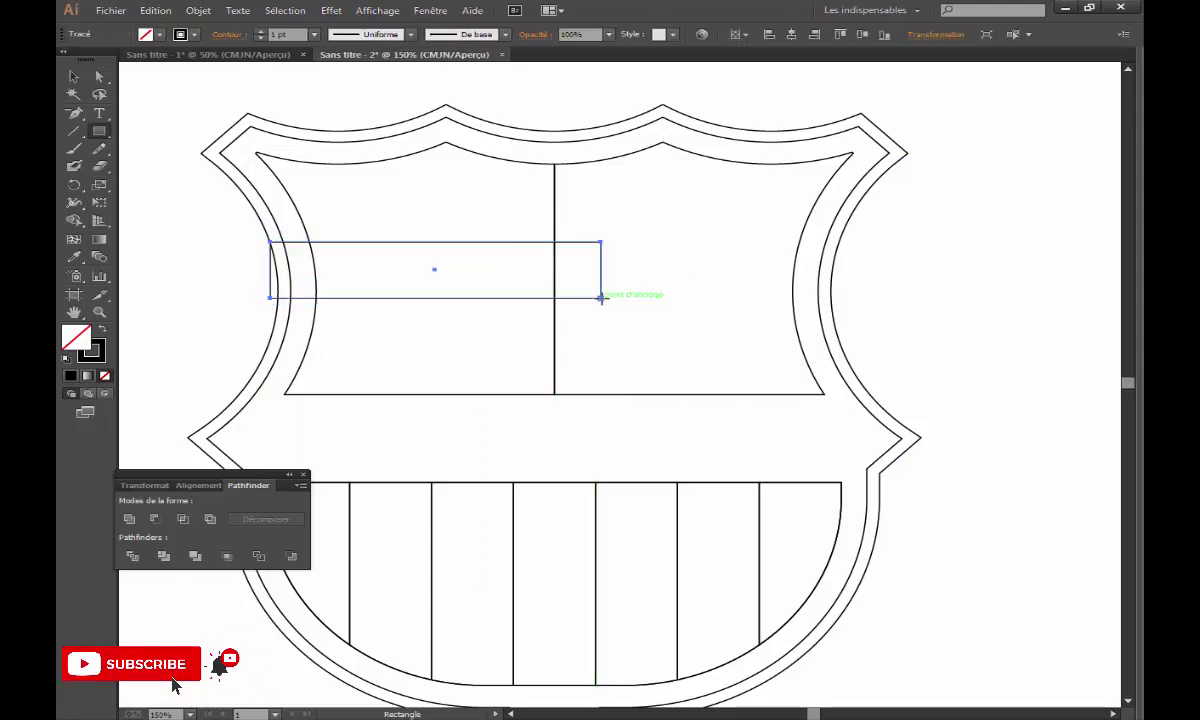
{"action": "left_click", "coordinate": [71, 70]}
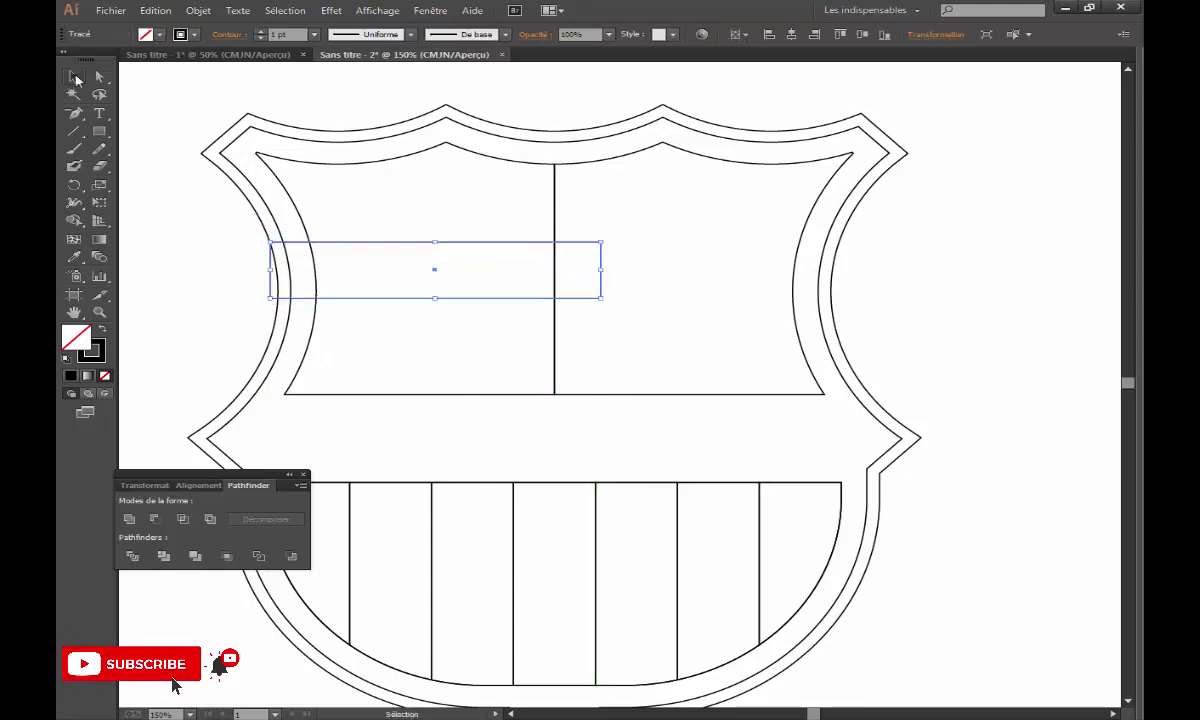
{"action": "double_click", "coordinate": [74, 186]}
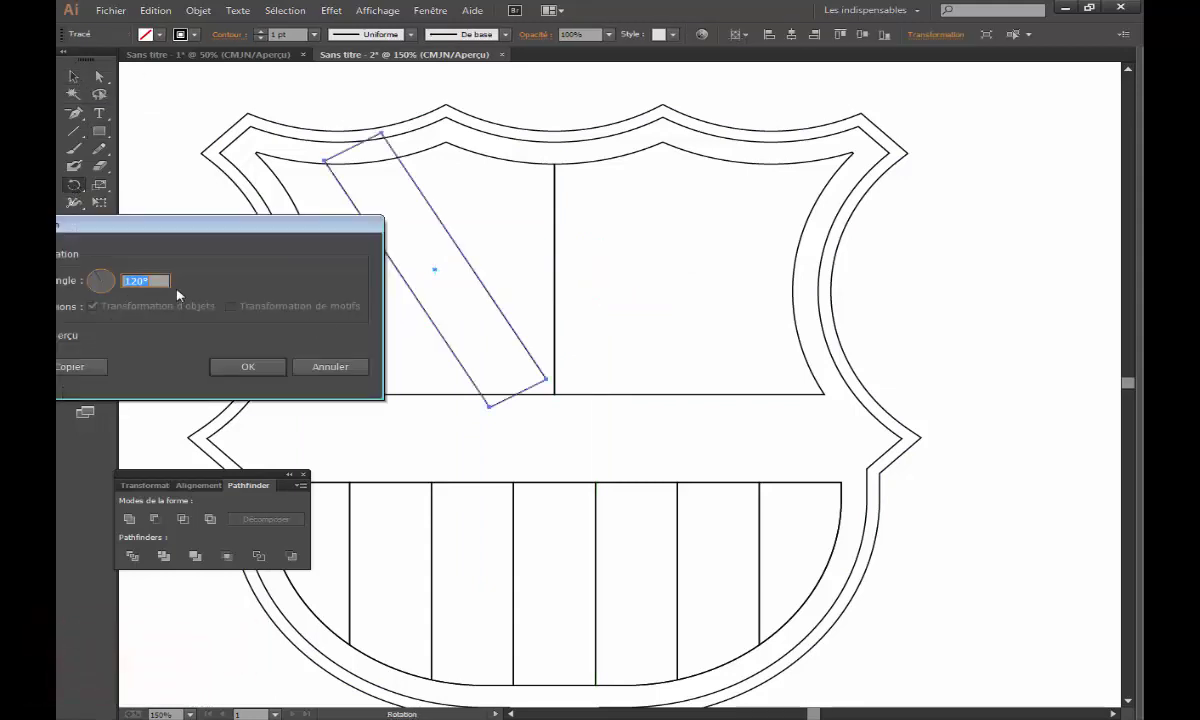
{"action": "type", "text": "90"}
{"action": "left_click_drag", "start_coordinate": [256, 236], "coordinate": [304, 316]}
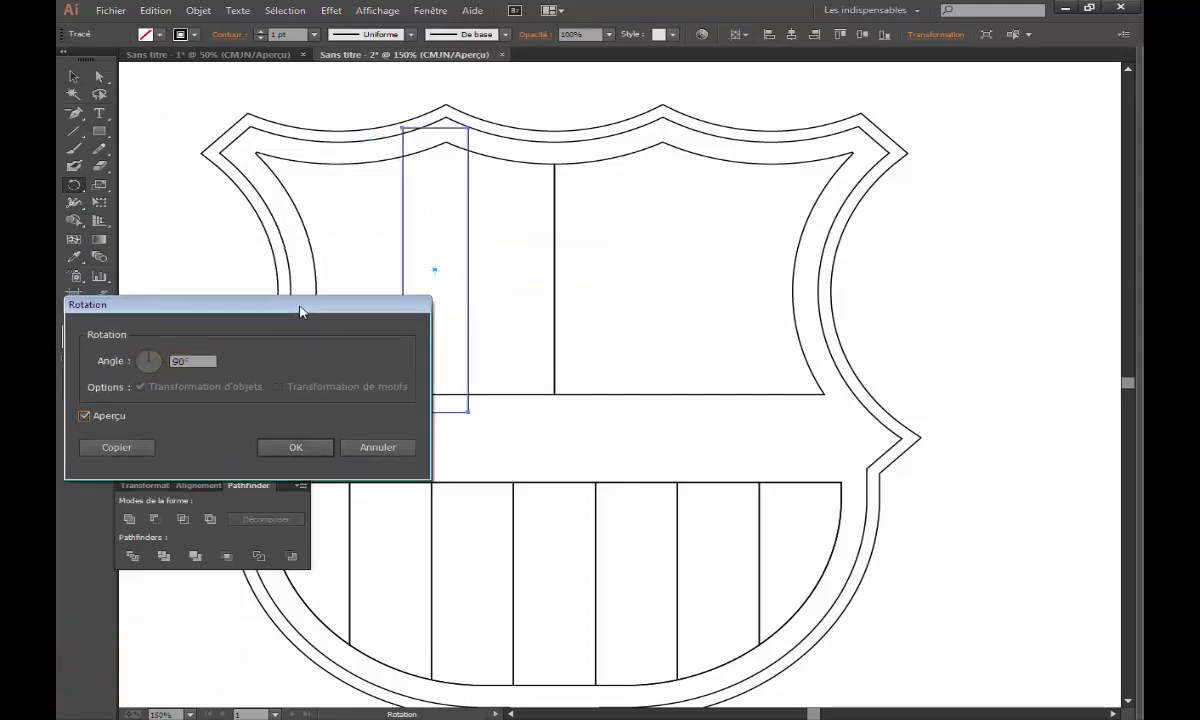
{"action": "left_click", "coordinate": [118, 448]}
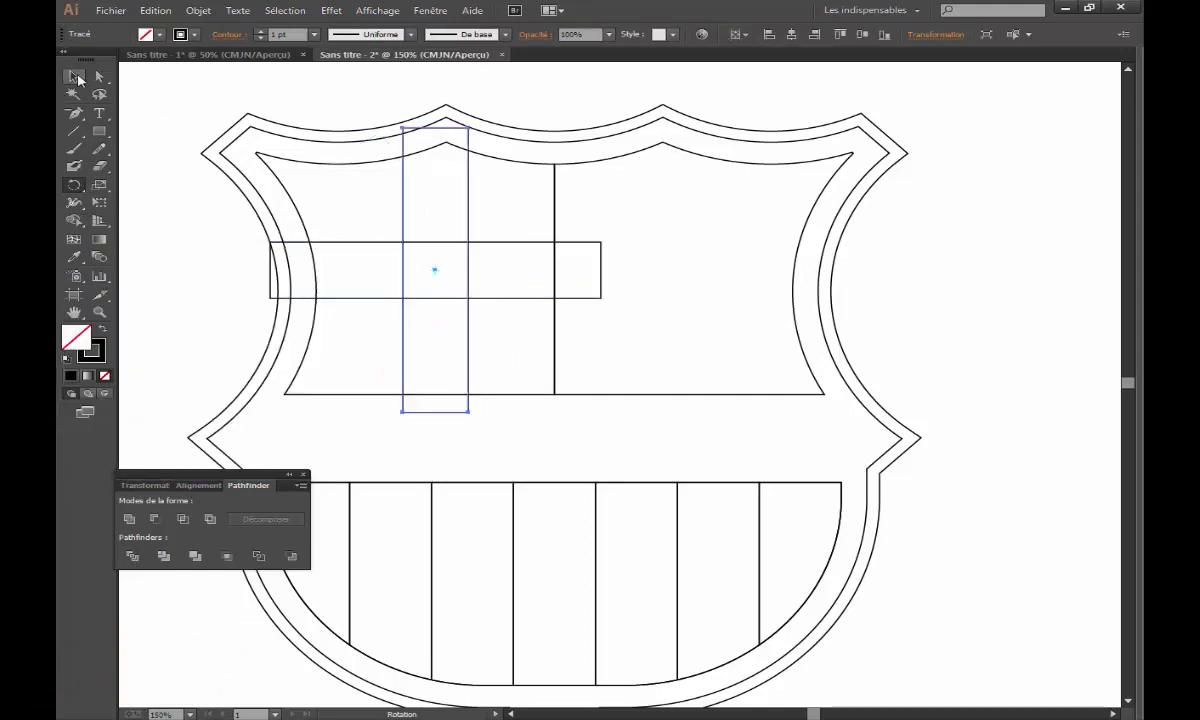
- Merge the horizontal and vertical bars into one cross with the Shape Builder
{"action": "left_click", "coordinate": [76, 77]}
{"action": "left_click", "coordinate": [443, 243]}
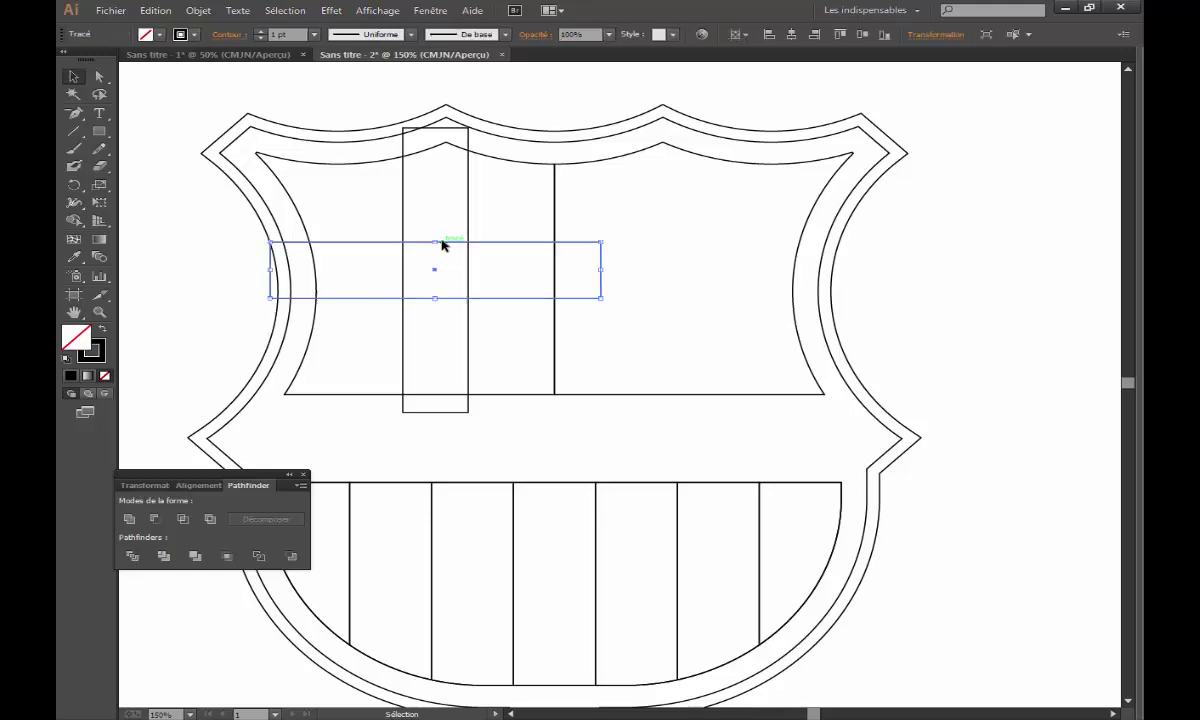
{"action": "left_click", "coordinate": [467, 201], "text": "shift"}
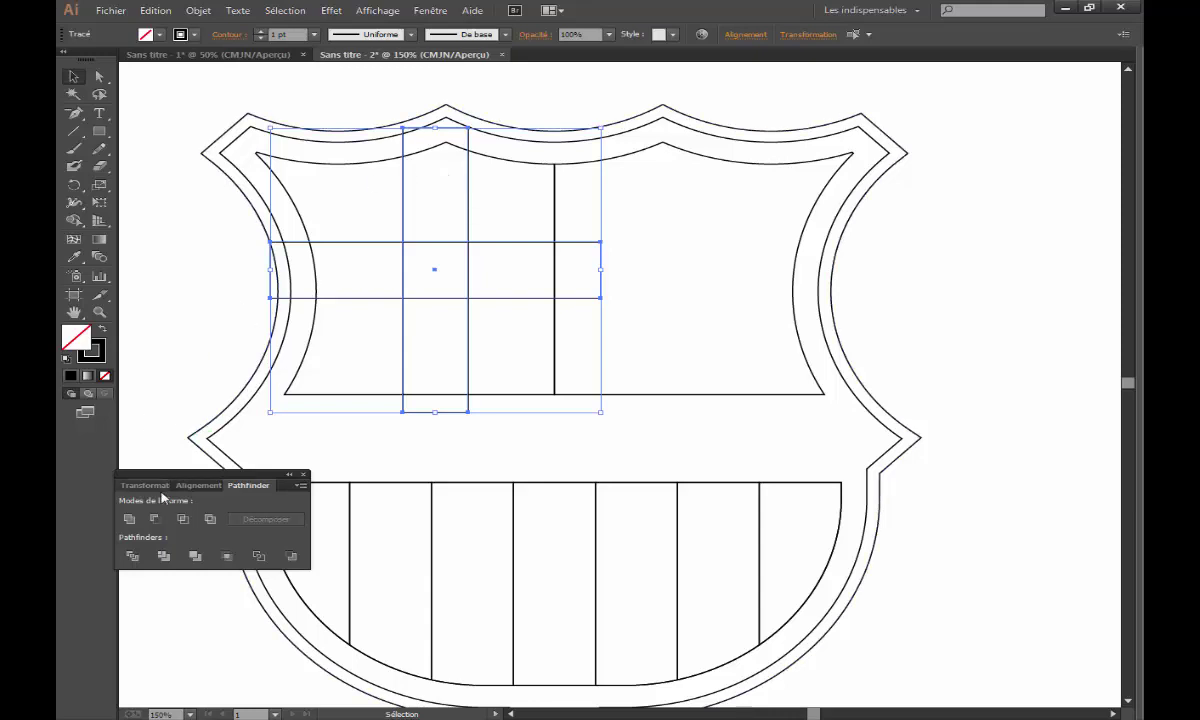
{"action": "left_click", "coordinate": [73, 220]}
{"action": "left_click_drag", "start_coordinate": [415, 188], "coordinate": [458, 343]}
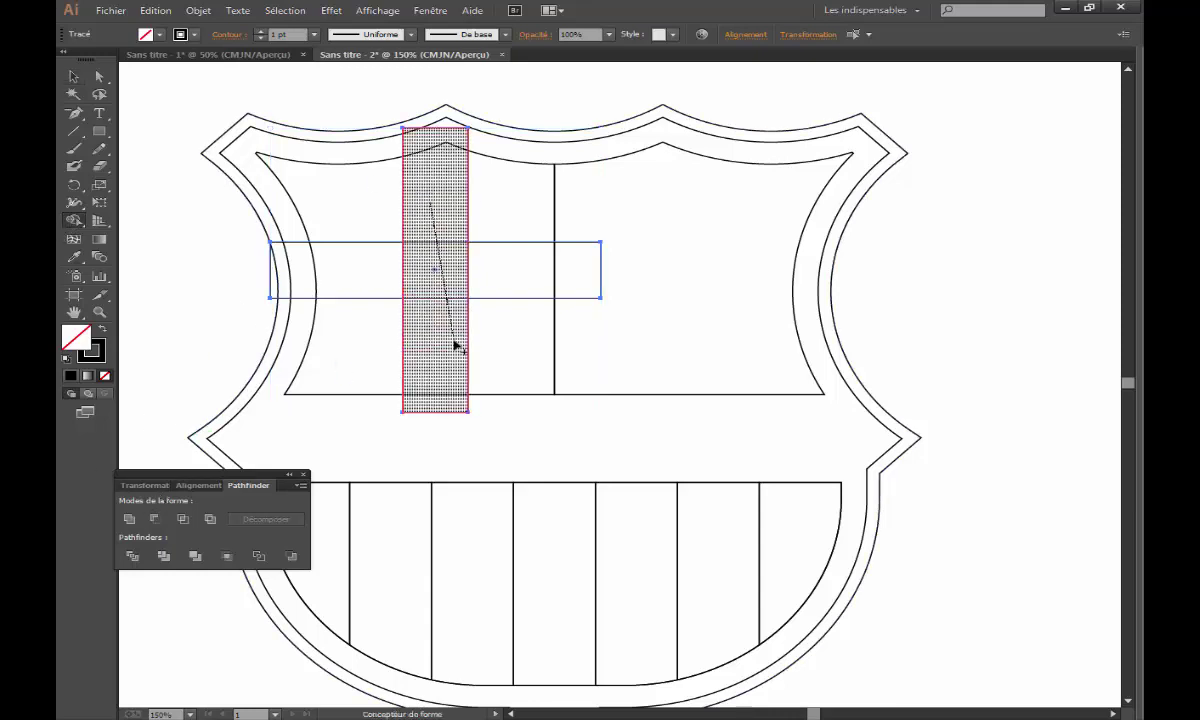
{"action": "left_click_drag", "start_coordinate": [350, 270], "coordinate": [539, 269]}
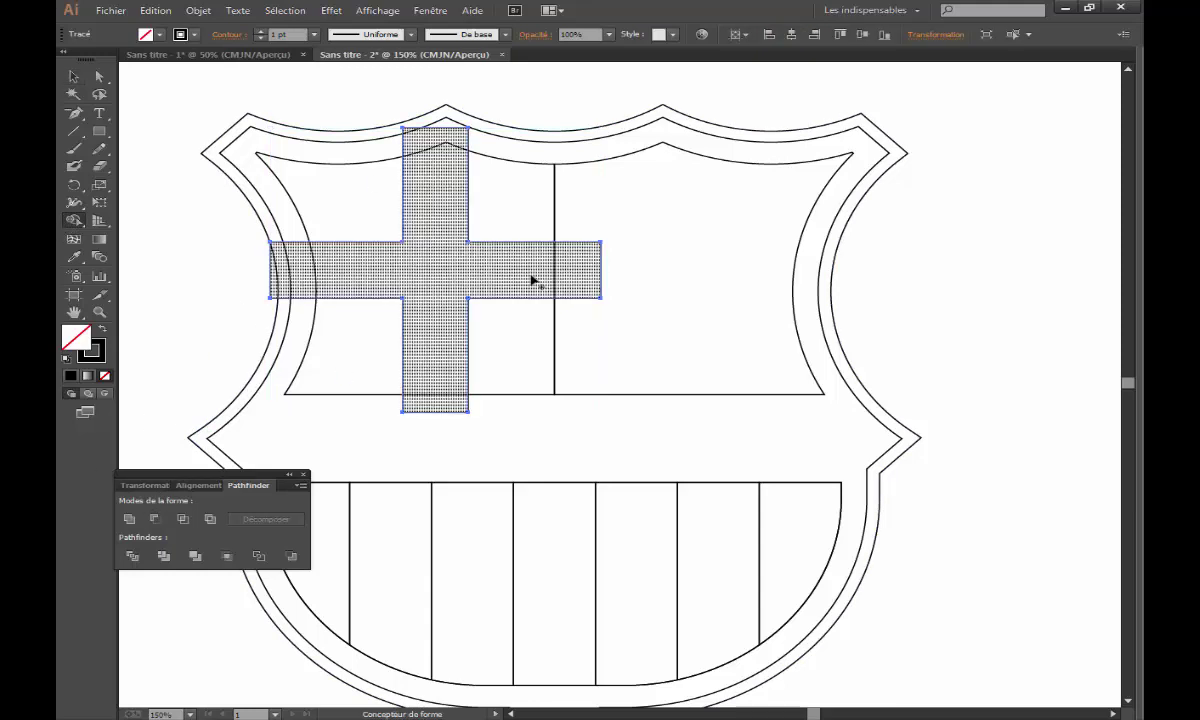
{"action": "left_click", "coordinate": [73, 76]}
{"action": "left_click", "coordinate": [265, 86]}
- Nudge the cross left and split it at the upper-left panel's edges with Shape Builder
{"action": "left_click_drag", "start_coordinate": [390, 184], "coordinate": [361, 161]}
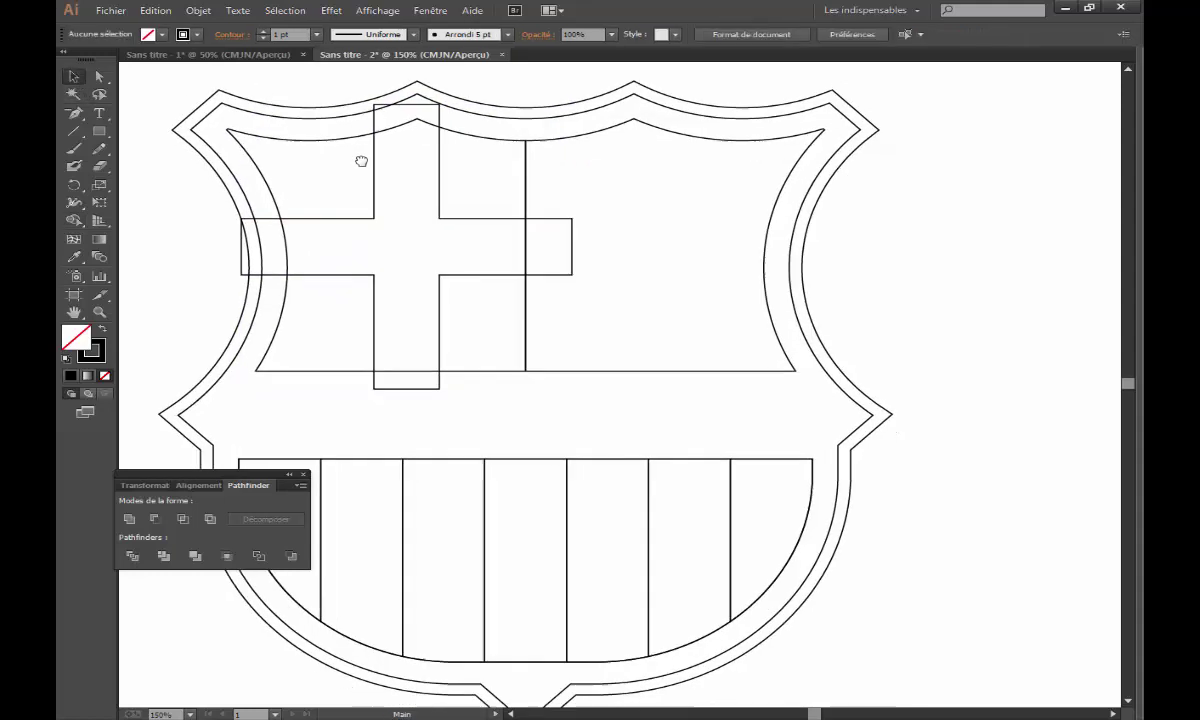
{"action": "left_click", "coordinate": [343, 219]}
{"action": "key", "text": "Left"}
{"action": "key", "text": "Left"}
{"action": "key", "text": "Left"}
{"action": "key", "text": "Left"}
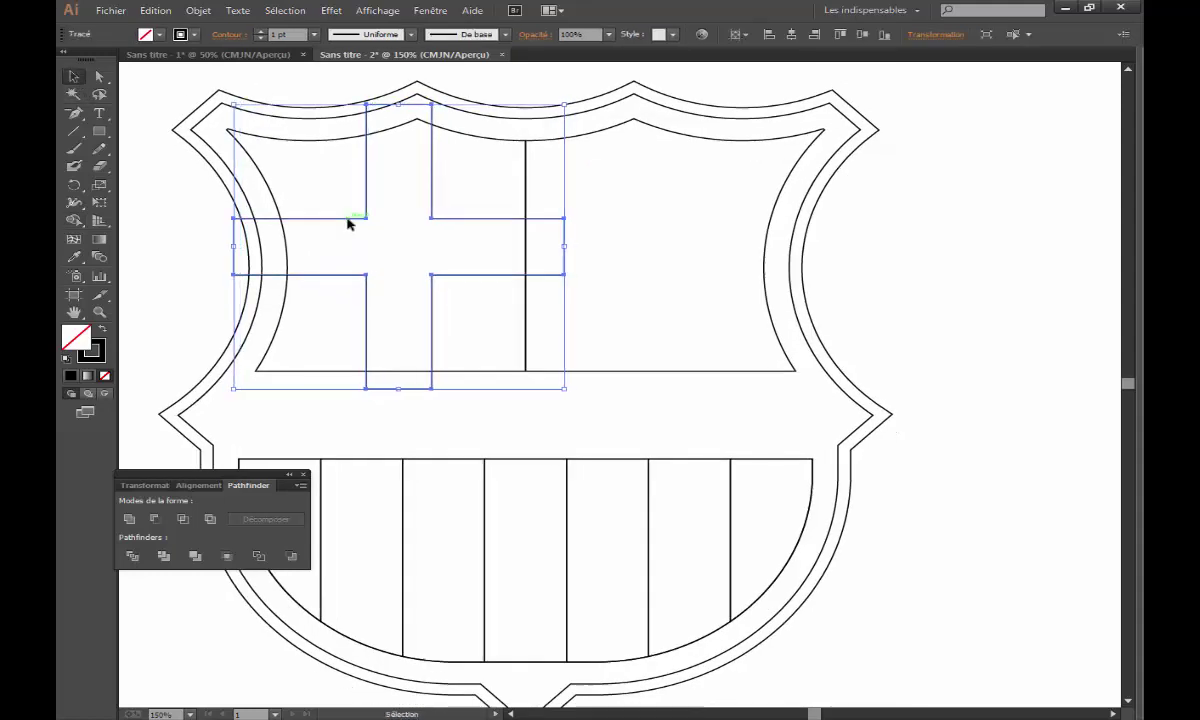
{"action": "key", "text": "Left"}
{"action": "key", "text": "Left"}
{"action": "key", "text": "Left"}
{"action": "left_click", "coordinate": [449, 128], "text": "shift"}
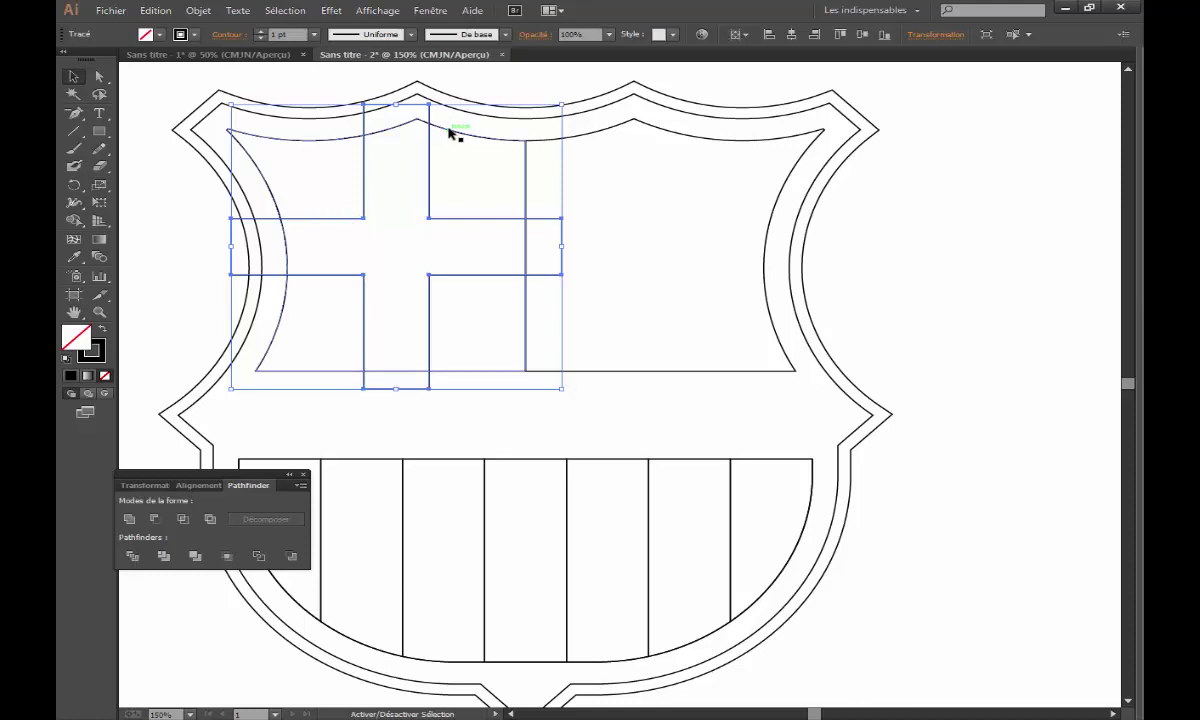
{"action": "left_click", "coordinate": [449, 128], "text": "shift"}
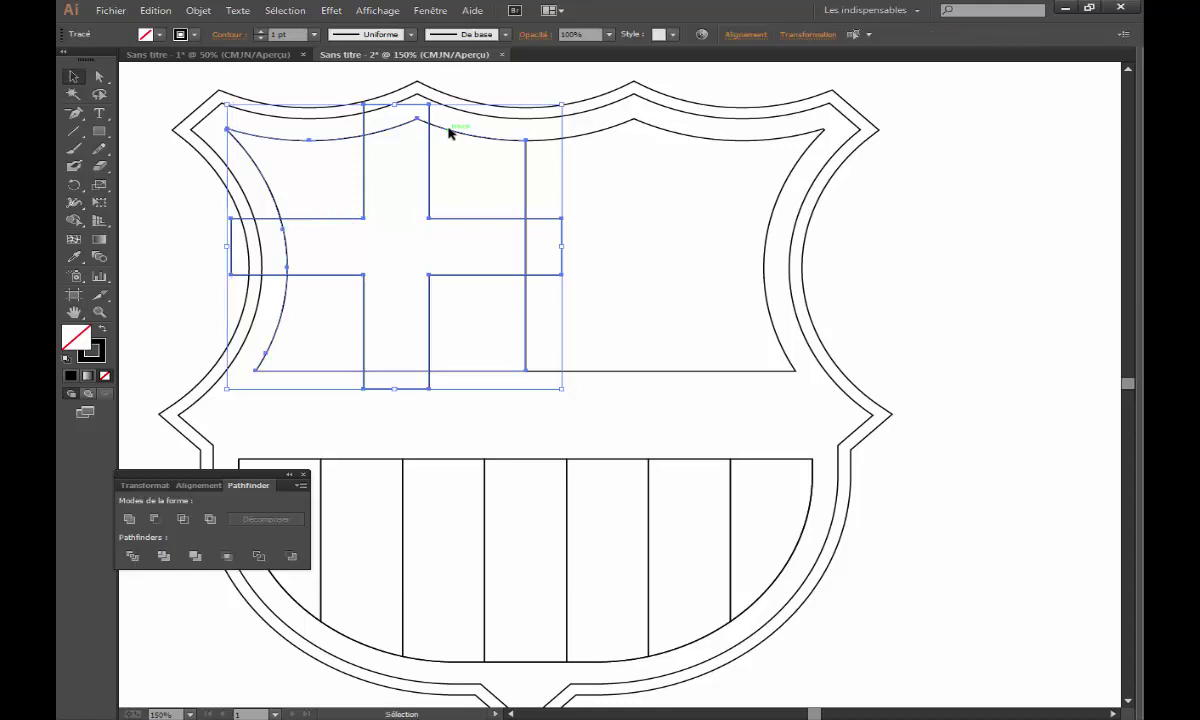
{"action": "left_click", "coordinate": [73, 220]}
{"action": "left_click_drag", "start_coordinate": [340, 128], "coordinate": [388, 121]}
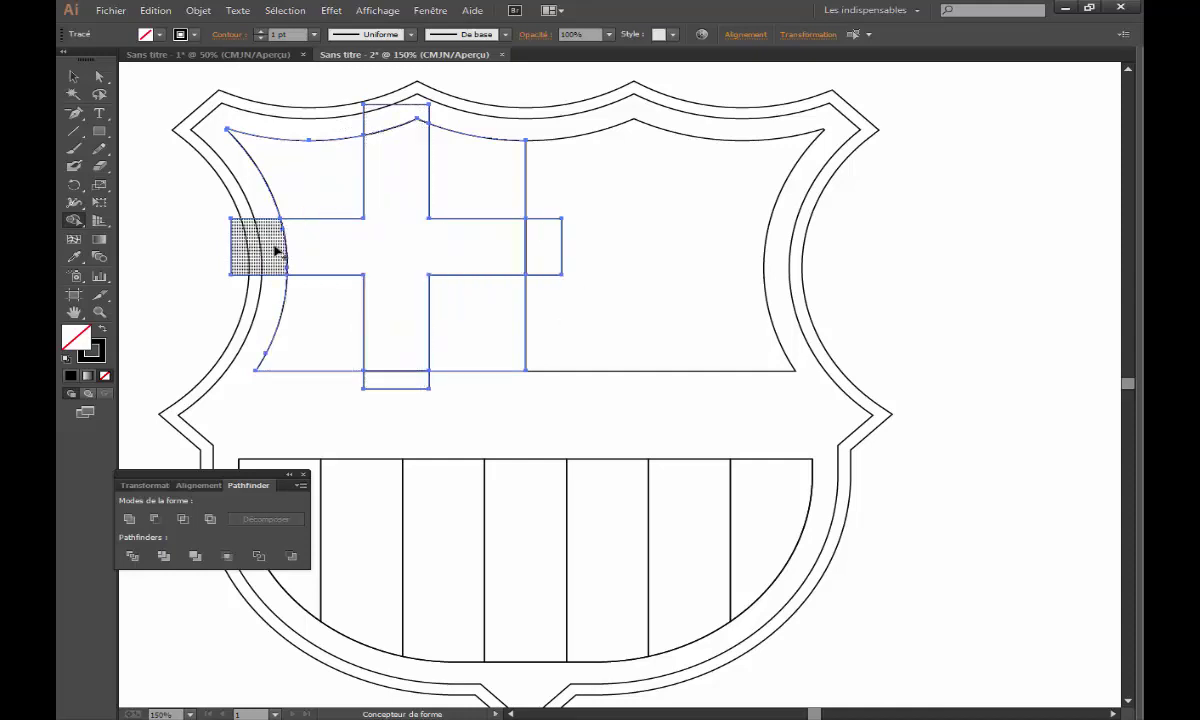
- Delete the four overhanging cross pieces above, right of, below and left of the panel
{"action": "left_click", "coordinate": [73, 76]}
{"action": "left_click", "coordinate": [362, 120]}
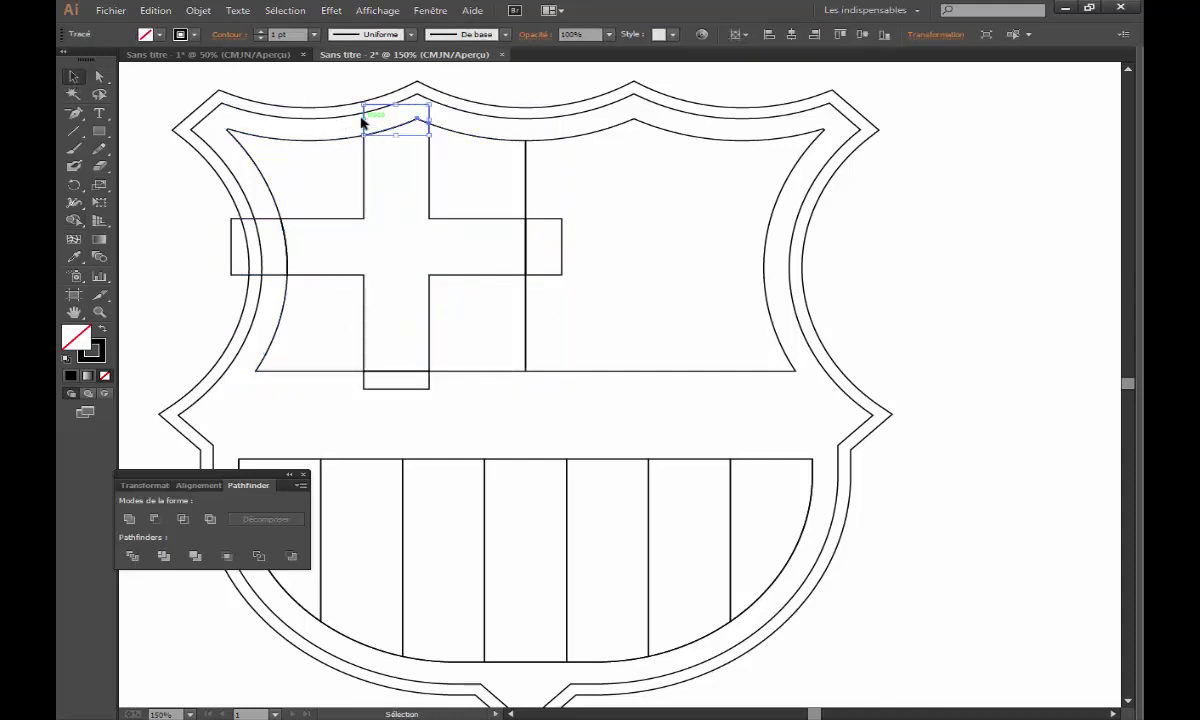
{"action": "key", "text": "Delete"}
{"action": "left_click", "coordinate": [540, 220]}
{"action": "key", "text": "Delete"}
{"action": "left_click", "coordinate": [430, 390]}
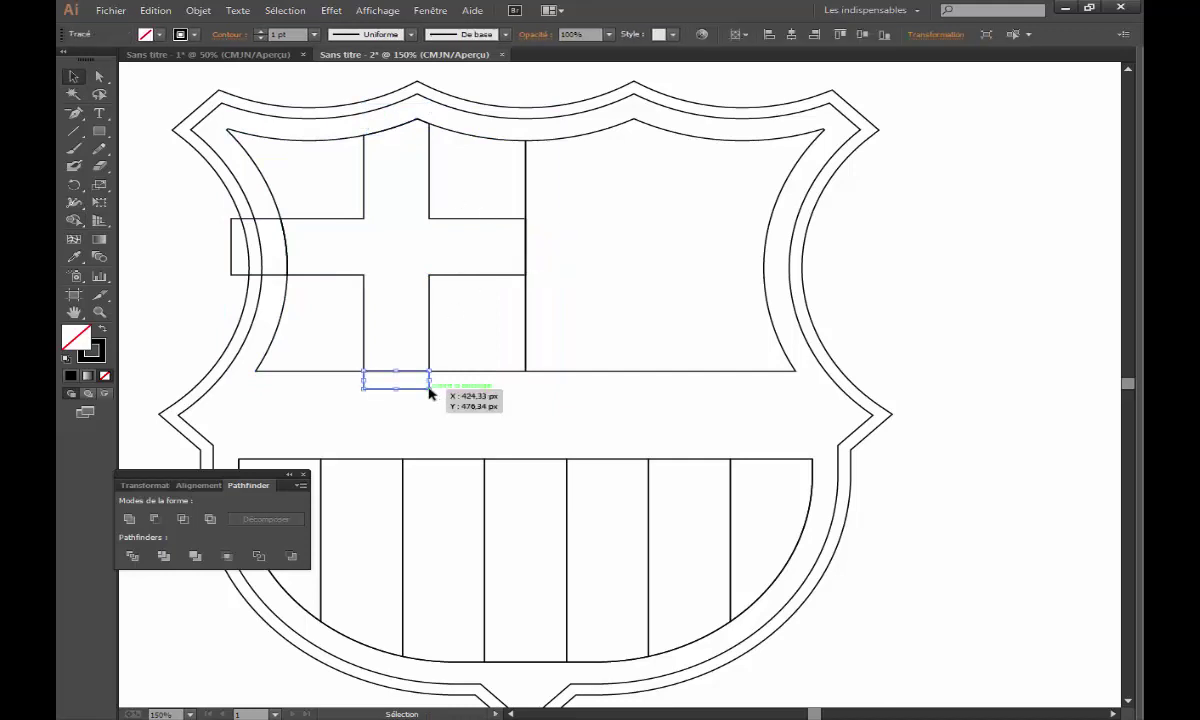
{"action": "key", "text": "Delete"}
{"action": "left_click", "coordinate": [265, 272]}
{"action": "key", "text": "Delete"}
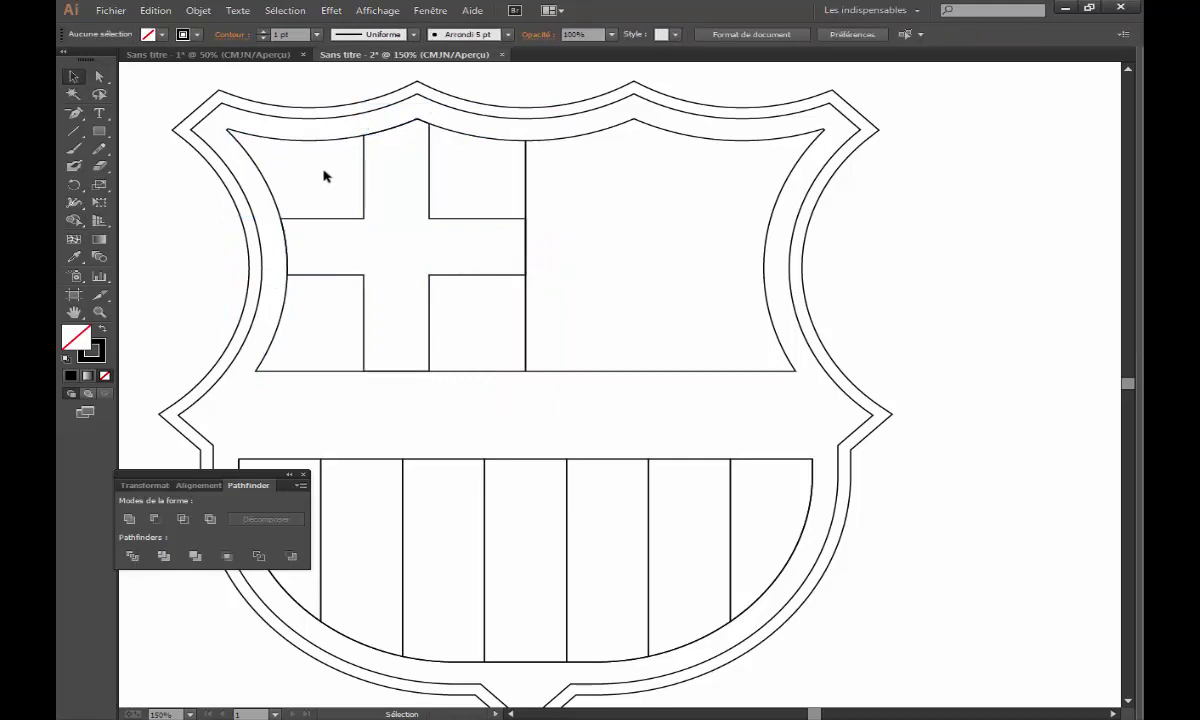
{"action": "left_click_drag", "start_coordinate": [552, 230], "coordinate": [386, 238]}
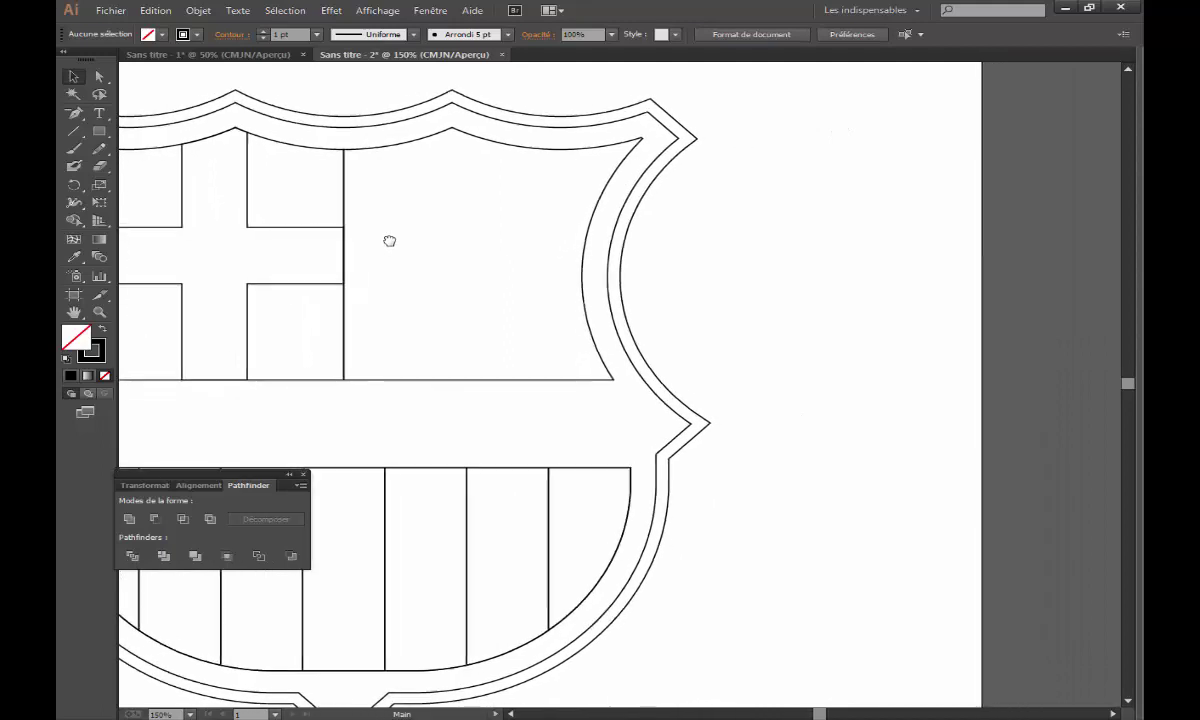
- Draw a tall stripe over the upper-right half, duplicate it rightward into nine, then narrow them to fit
{"action": "left_click", "coordinate": [104, 133]}
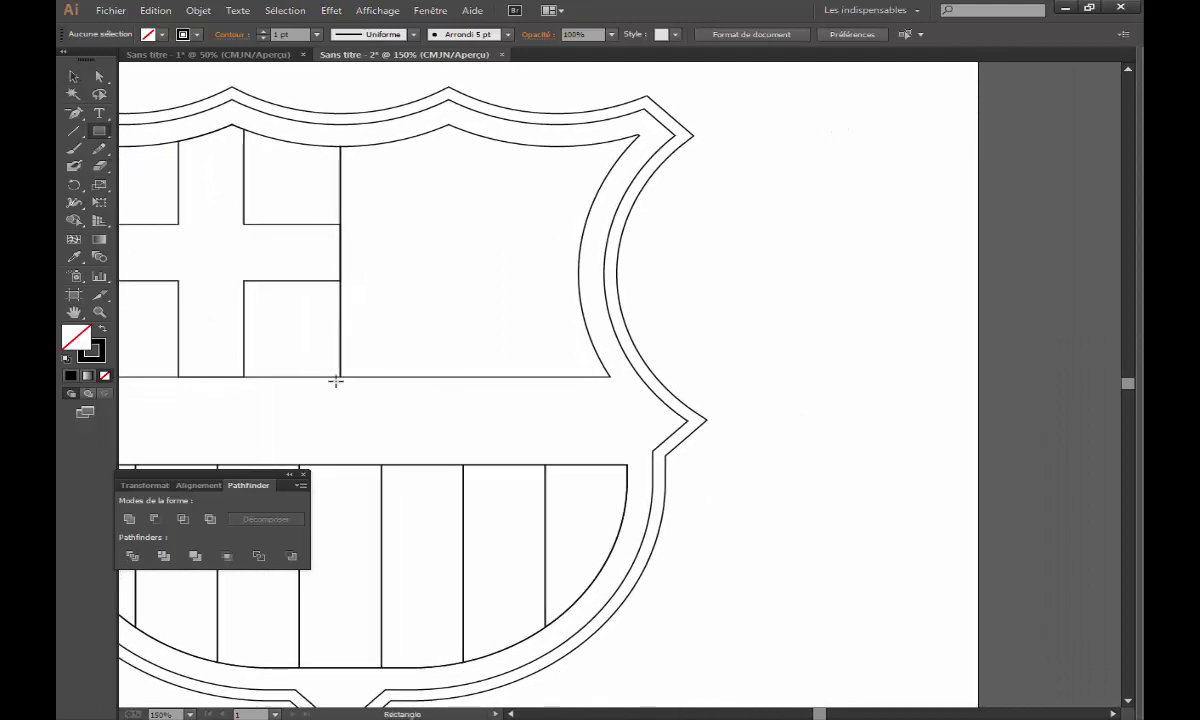
{"action": "left_click_drag", "start_coordinate": [341, 382], "coordinate": [376, 105]}
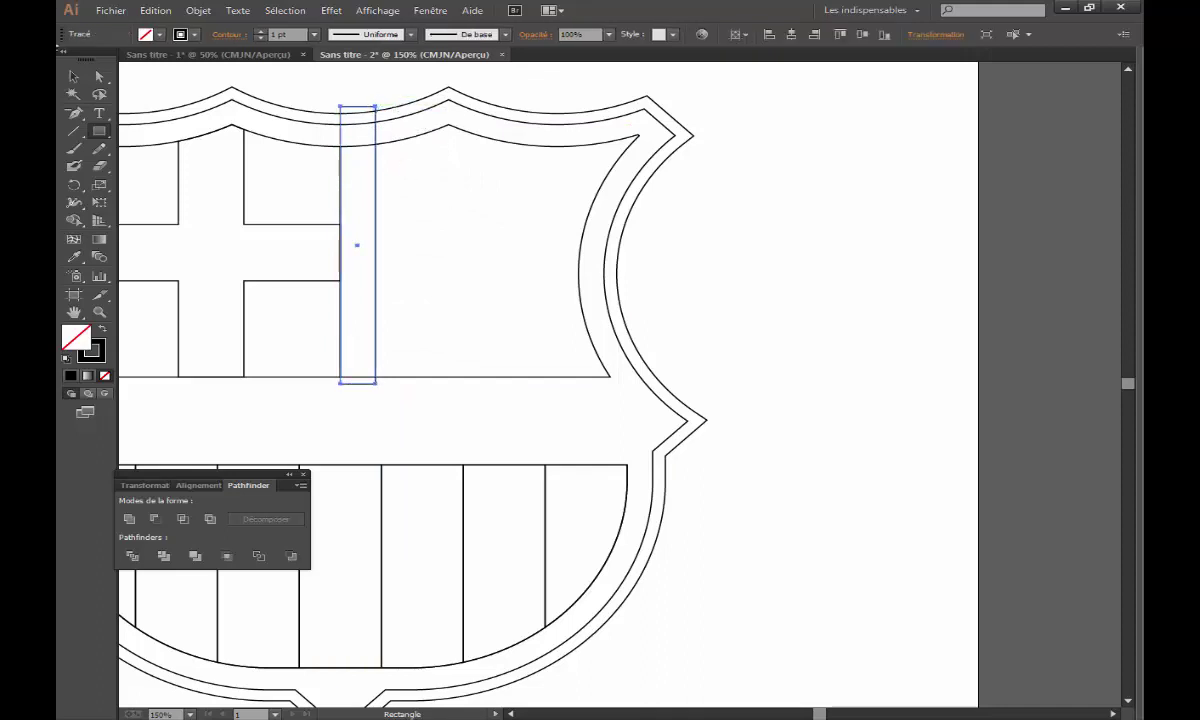
{"action": "left_click", "coordinate": [73, 76]}
{"action": "left_click", "coordinate": [367, 214]}
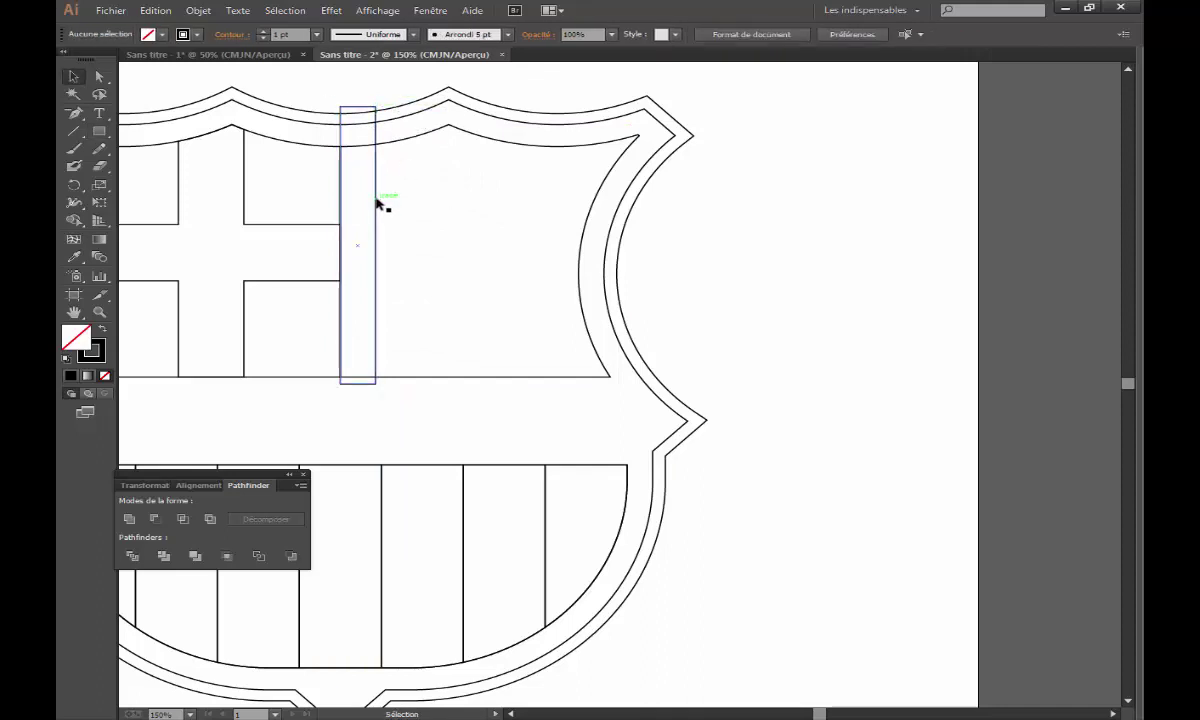
{"action": "left_click_drag", "start_coordinate": [378, 203], "coordinate": [413, 203]}
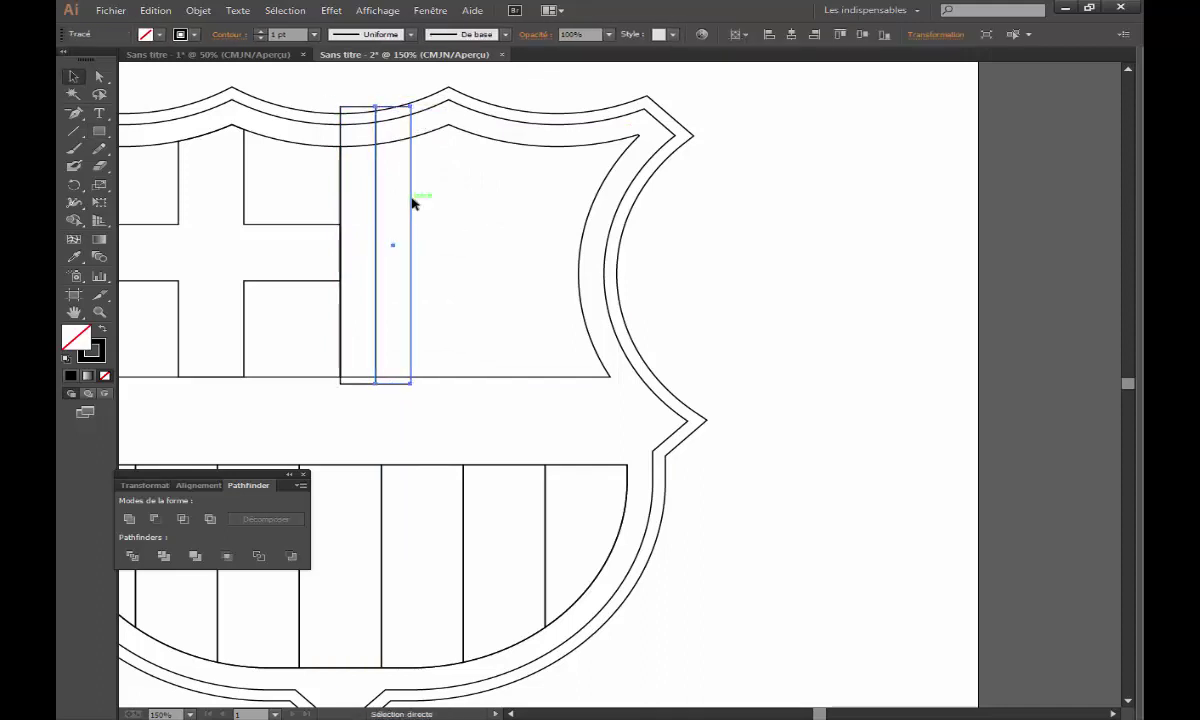
{"action": "key", "text": "ctrl+d"}
{"action": "key", "text": "ctrl+d"}
{"action": "key", "text": "ctrl+d"}
{"action": "key", "text": "ctrl+d"}
{"action": "key", "text": "ctrl+d"}
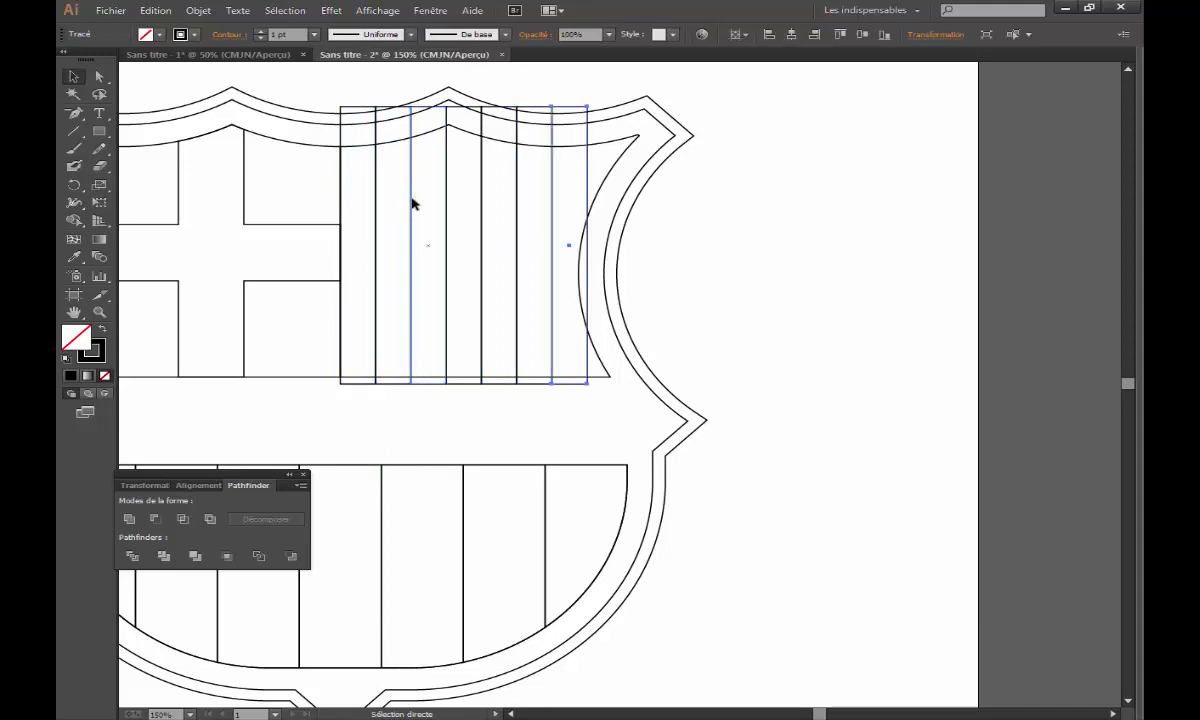
{"action": "key", "text": "ctrl+d"}
{"action": "key", "text": "ctrl+d"}
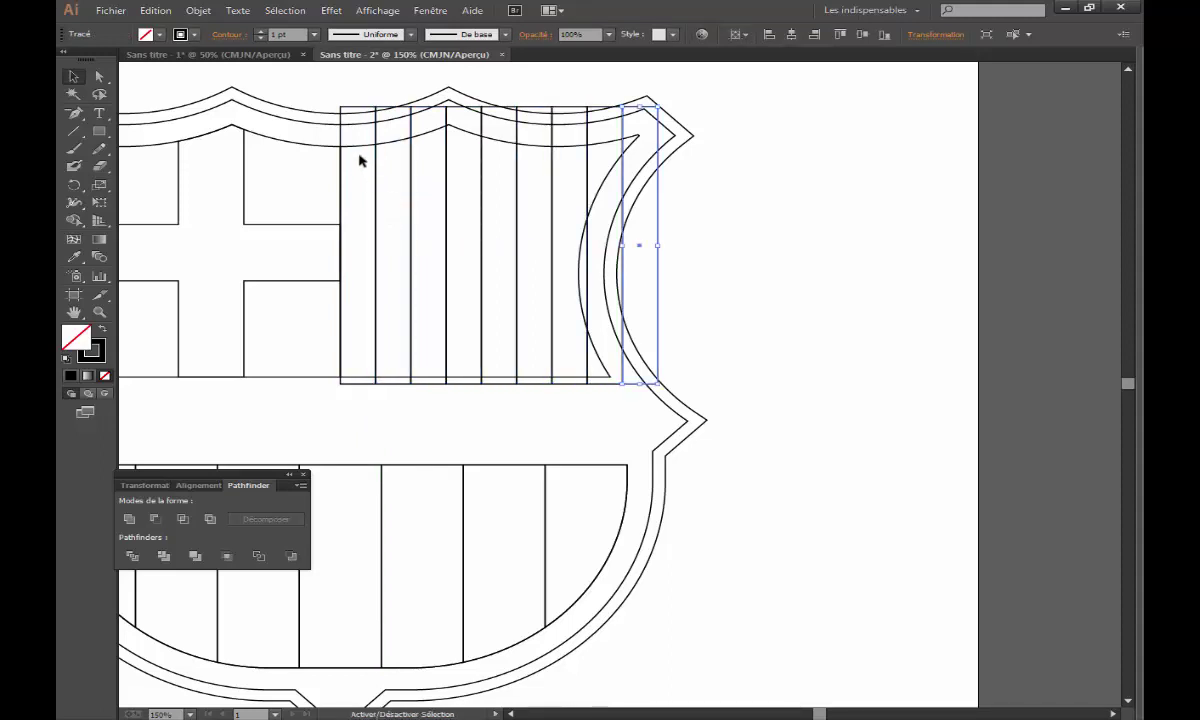
{"action": "left_click_drag", "start_coordinate": [595, 165], "coordinate": [362, 180]}
{"action": "mouse_move", "coordinate": [657, 245]}
{"action": "left_mouse_down"}
{"action": "mouse_move", "coordinate": [565, 248]}
{"action": "mouse_move", "coordinate": [639, 249]}
{"action": "left_mouse_up"}
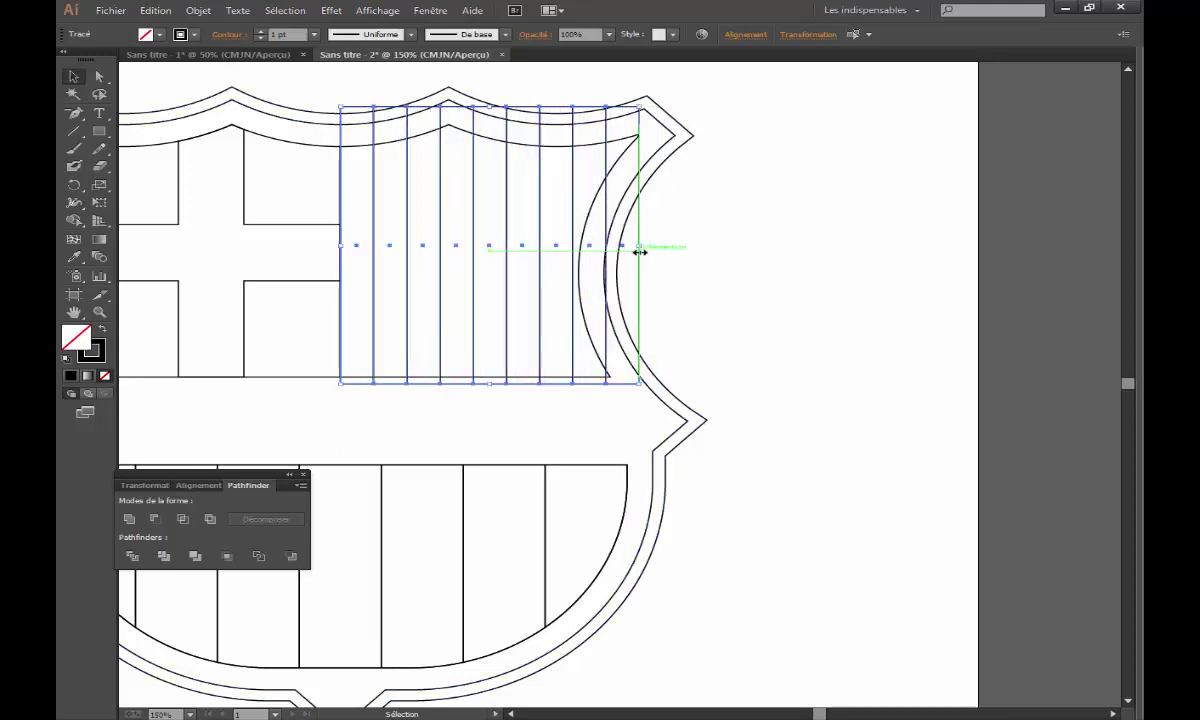
- Select and delete the outer shield outline paths
{"action": "left_click", "coordinate": [718, 253]}
{"action": "left_click_drag", "start_coordinate": [562, 257], "coordinate": [596, 263]}
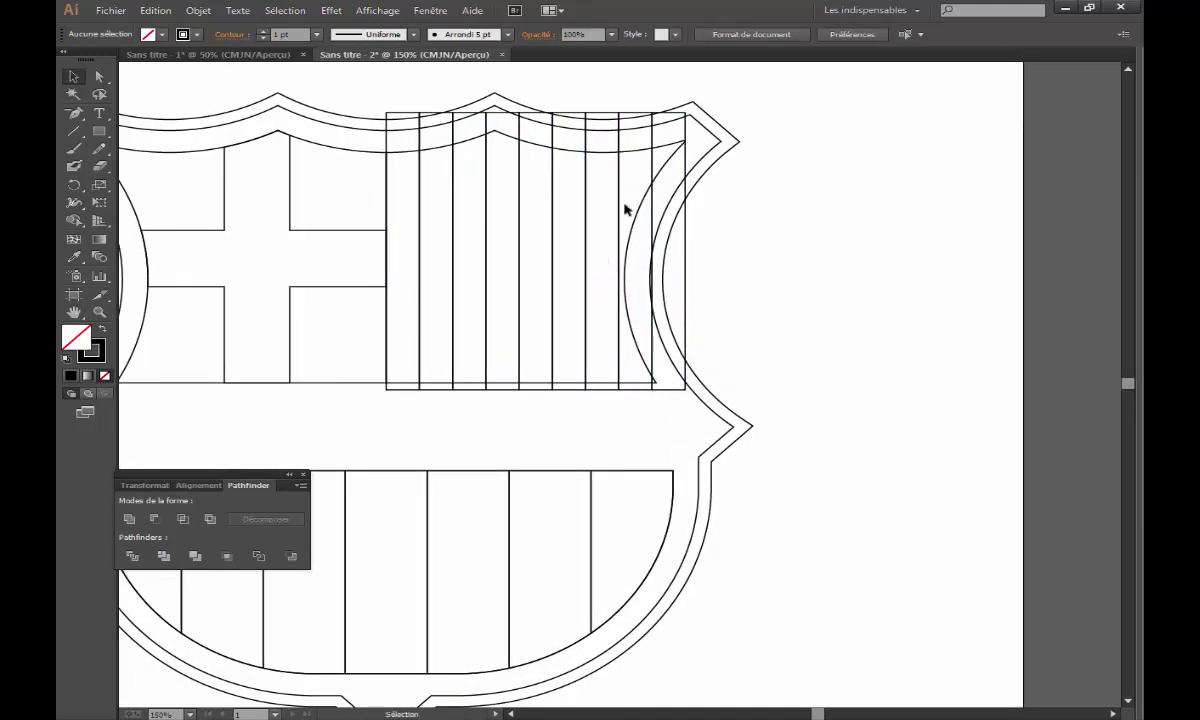
{"action": "mouse_move", "coordinate": [405, 165]}
{"action": "left_mouse_down"}
{"action": "mouse_move", "coordinate": [619, 172]}
{"action": "mouse_move", "coordinate": [690, 160]}
{"action": "left_mouse_up"}
{"action": "key", "text": "a"}
{"action": "left_click_drag", "start_coordinate": [760, 200], "coordinate": [697, 142]}
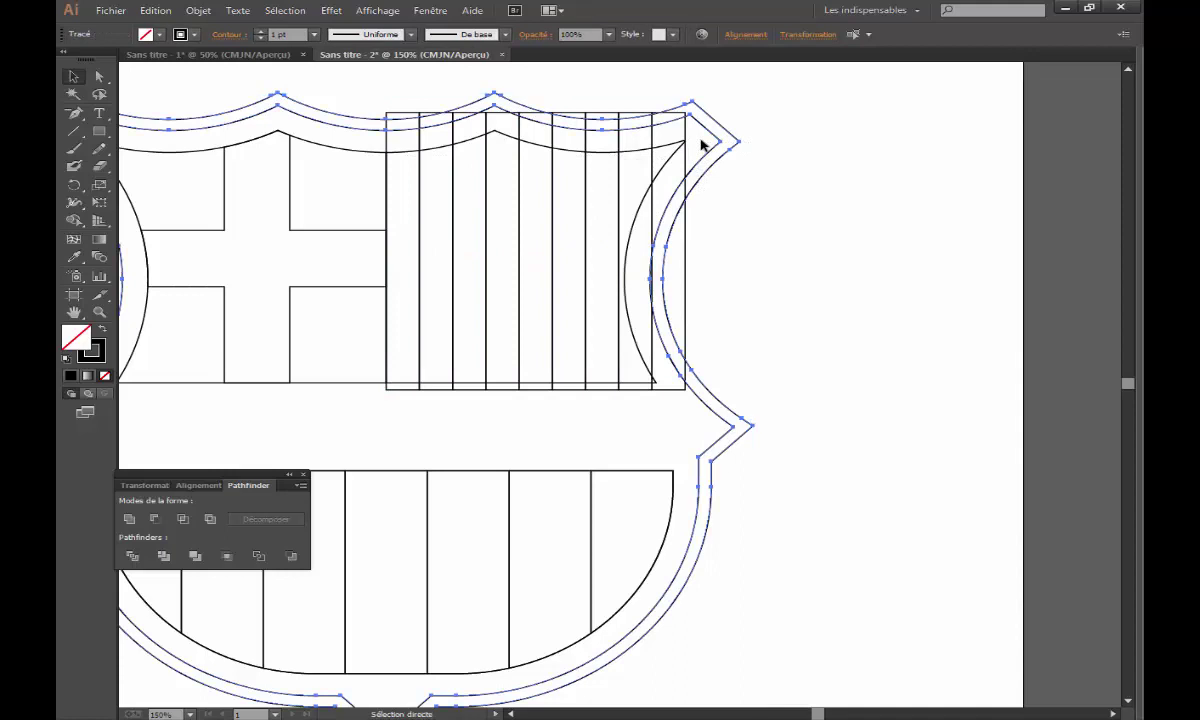
{"action": "key", "text": "Delete"}
- Trim stripe parts above the wavy top, beyond the right arc and along the bottom with Shape Builder
{"action": "left_click_drag", "start_coordinate": [643, 201], "coordinate": [710, 222]}
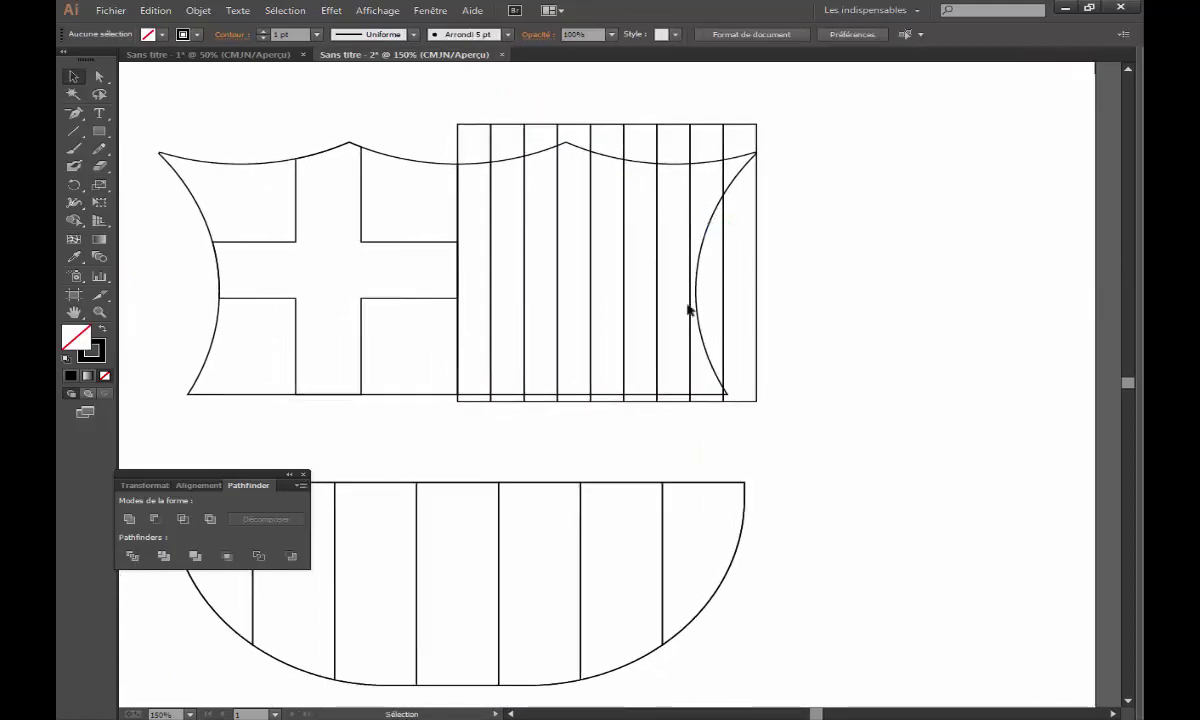
{"action": "left_click_drag", "start_coordinate": [762, 421], "coordinate": [469, 115]}
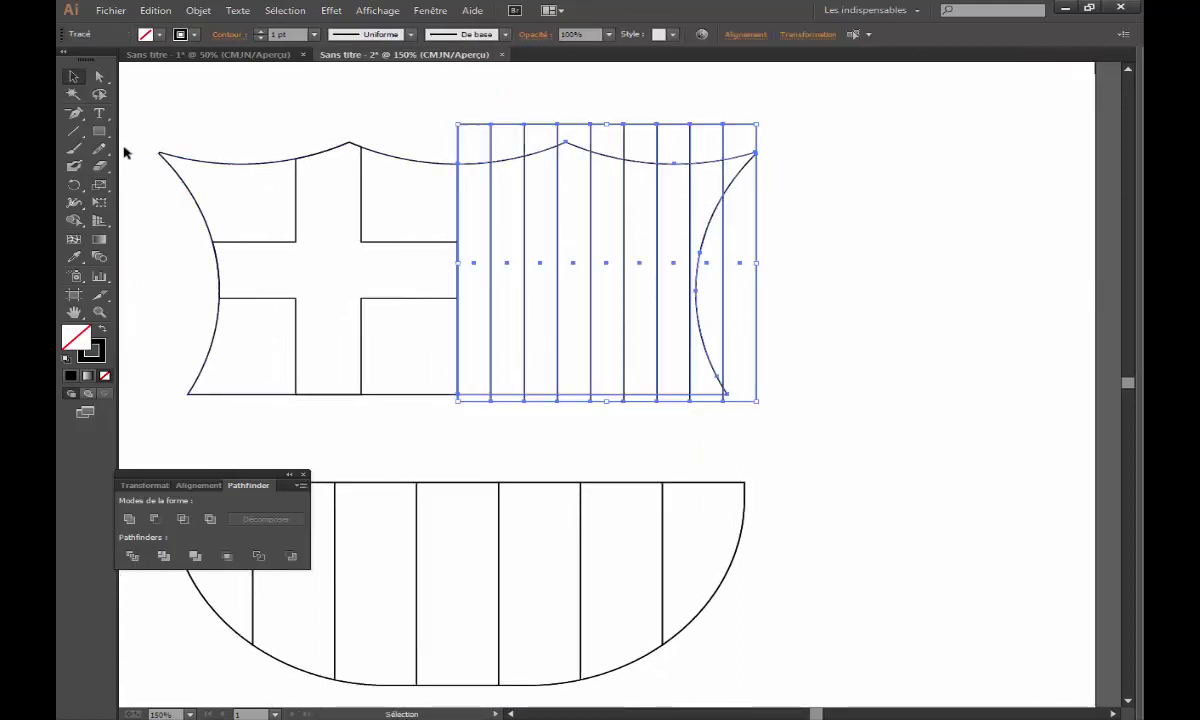
{"action": "left_click", "coordinate": [72, 244]}
{"action": "mouse_move", "coordinate": [474, 139]}
{"action": "left_mouse_down"}
{"action": "mouse_move", "coordinate": [740, 140]}
{"action": "mouse_move", "coordinate": [727, 116]}
{"action": "left_mouse_up"}
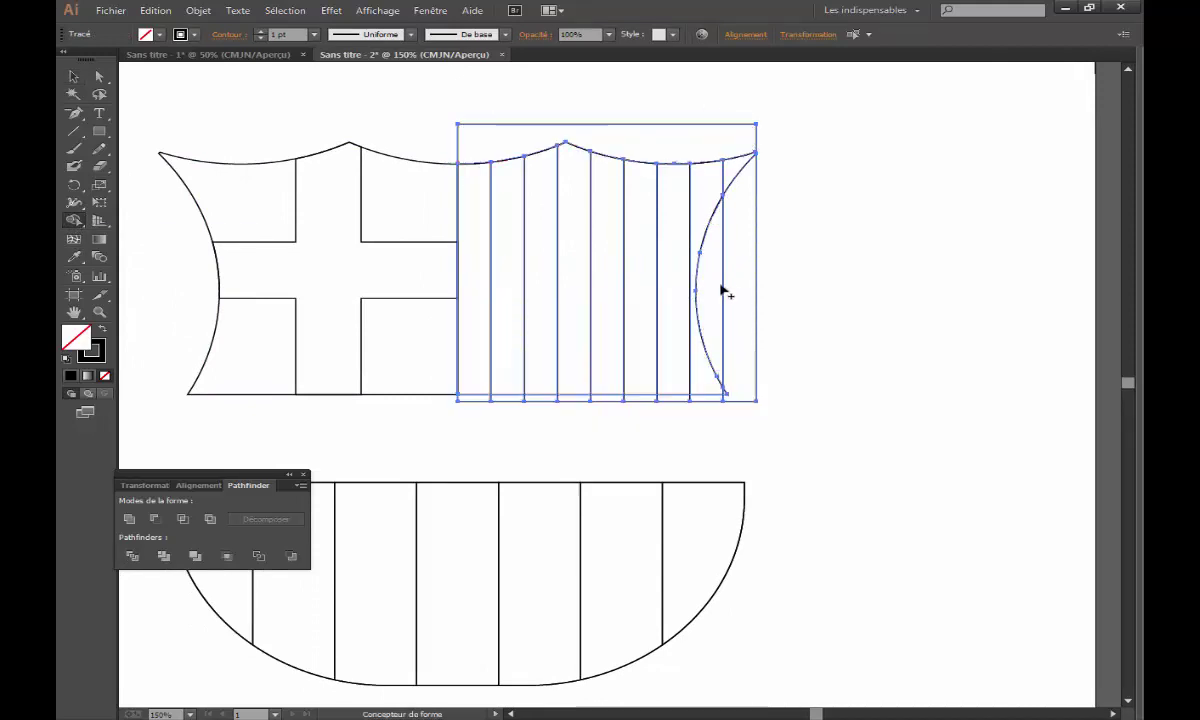
{"action": "left_click_drag", "start_coordinate": [708, 291], "coordinate": [748, 244]}
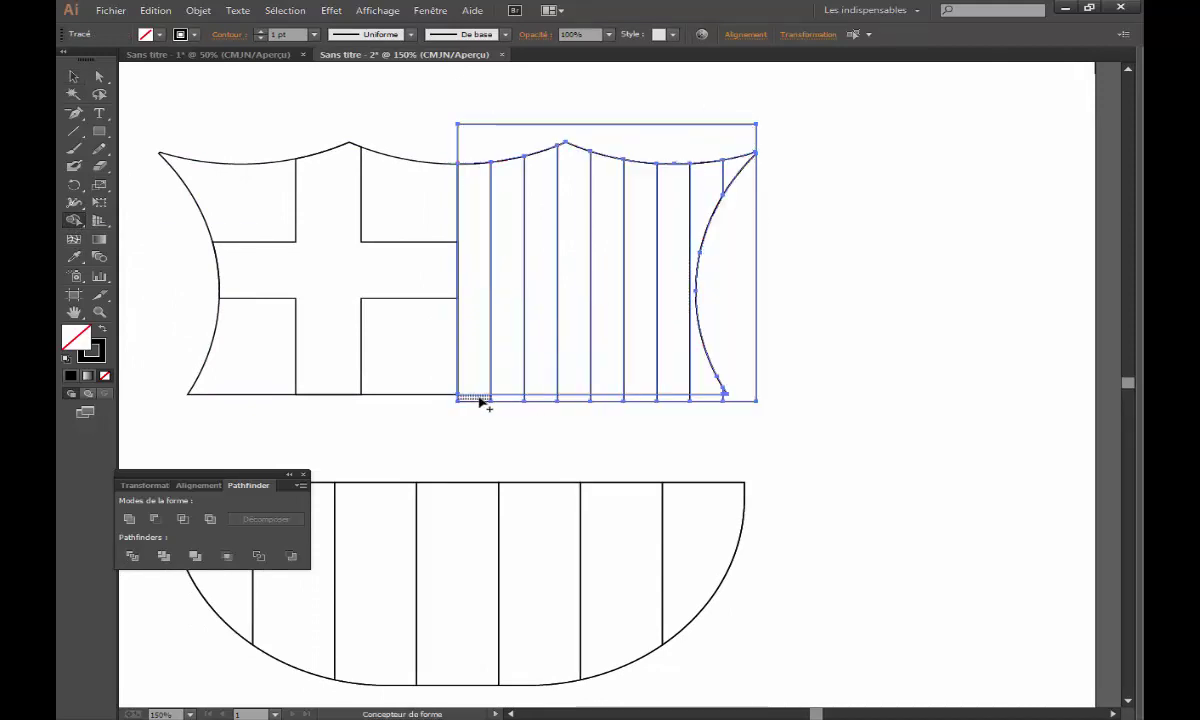
{"action": "left_click_drag", "start_coordinate": [471, 405], "coordinate": [745, 400]}
{"action": "key", "text": "v"}
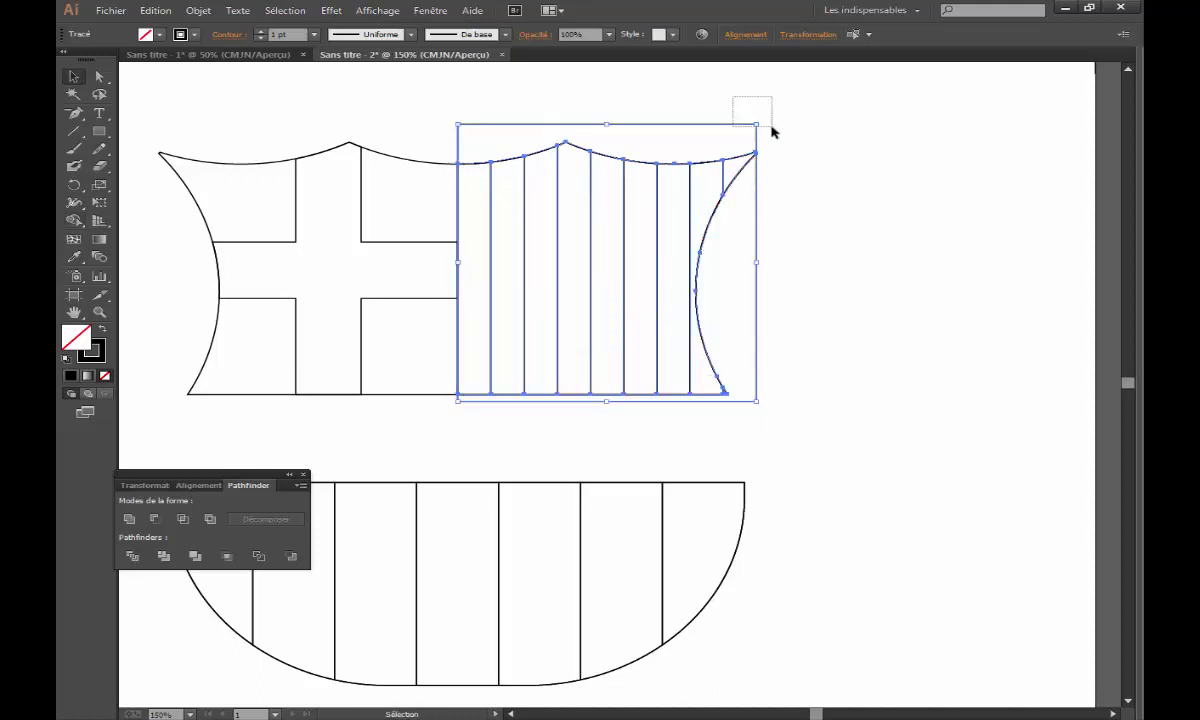
- Check the trimmed pieces, then select the upper strips and curved edges for further Shape Builder trimming
{"action": "left_click_drag", "start_coordinate": [772, 130], "coordinate": [771, 128]}
{"action": "left_click", "coordinate": [771, 130]}
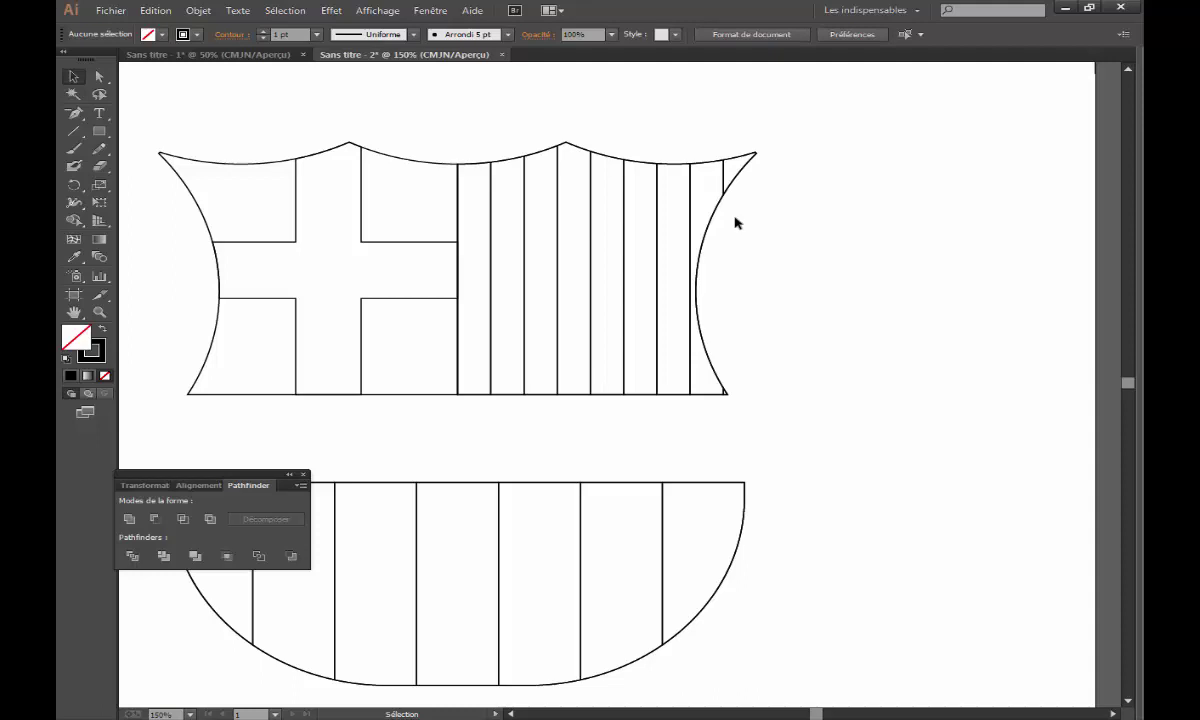
{"action": "left_click", "coordinate": [723, 180]}
{"action": "left_click", "coordinate": [723, 178]}
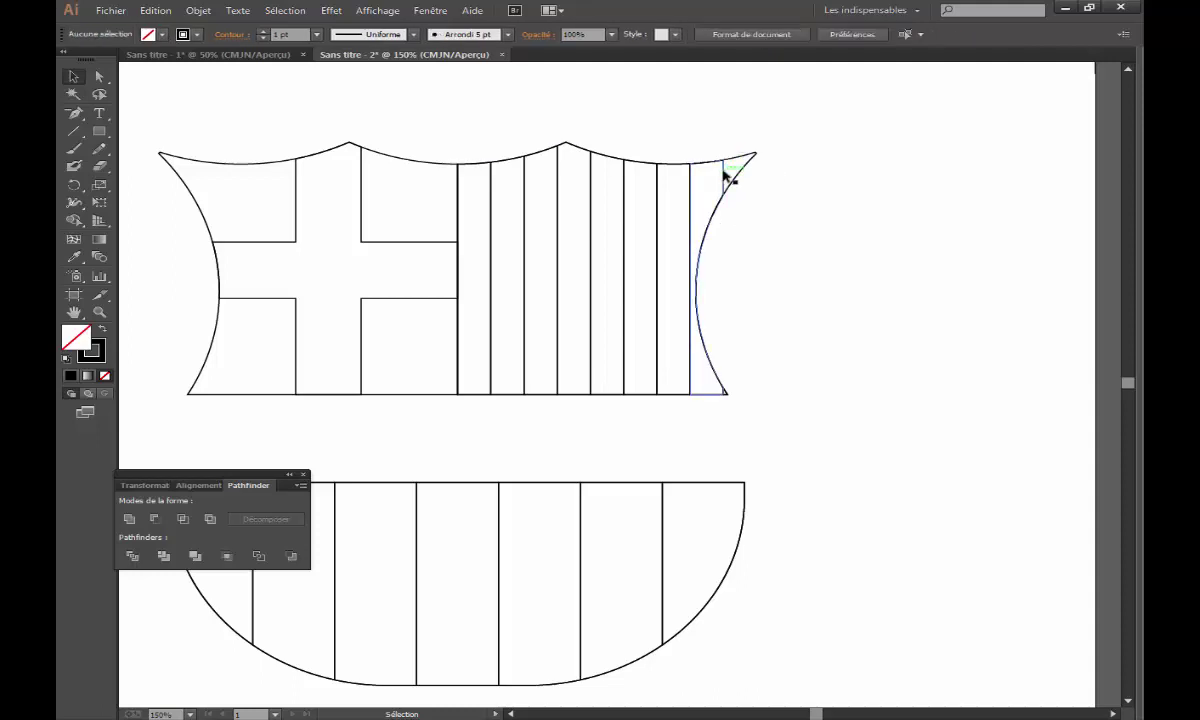
{"action": "left_click", "coordinate": [718, 190]}
{"action": "left_click", "coordinate": [798, 203]}
{"action": "scroll", "coordinate": [762, 223], "scroll_direction": "up", "scroll_amount": 1}
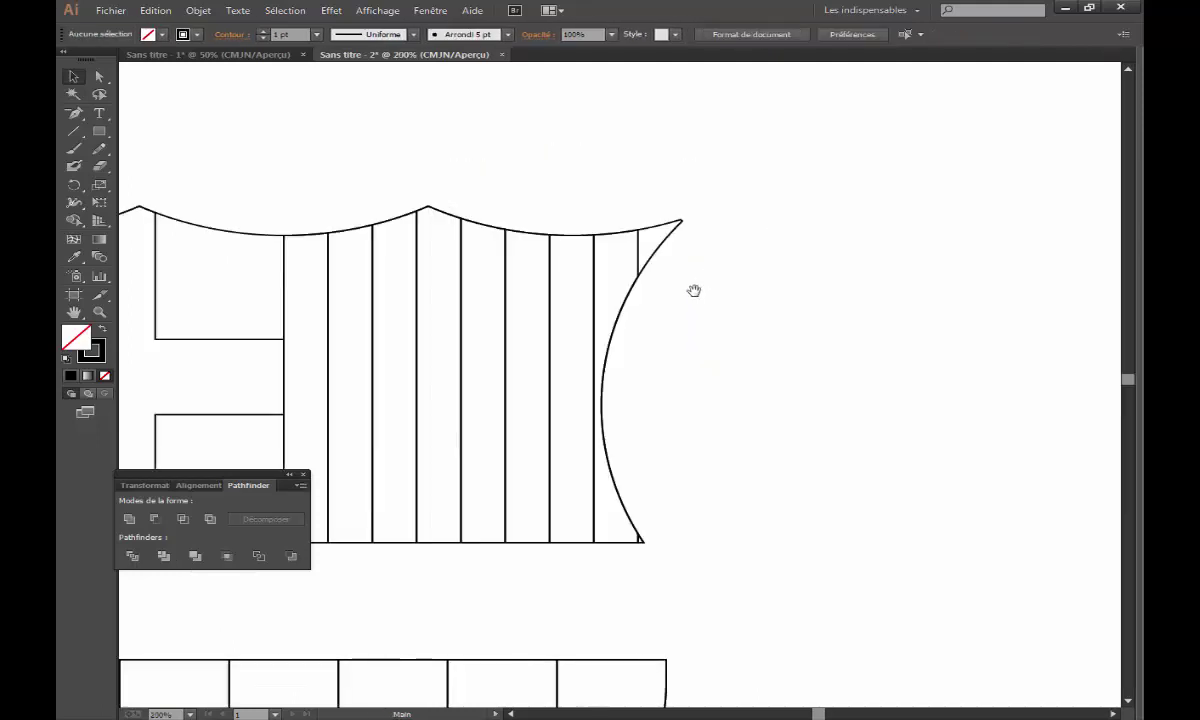
{"action": "left_click_drag", "start_coordinate": [621, 278], "coordinate": [670, 305]}
{"action": "left_click_drag", "start_coordinate": [723, 219], "coordinate": [668, 153]}
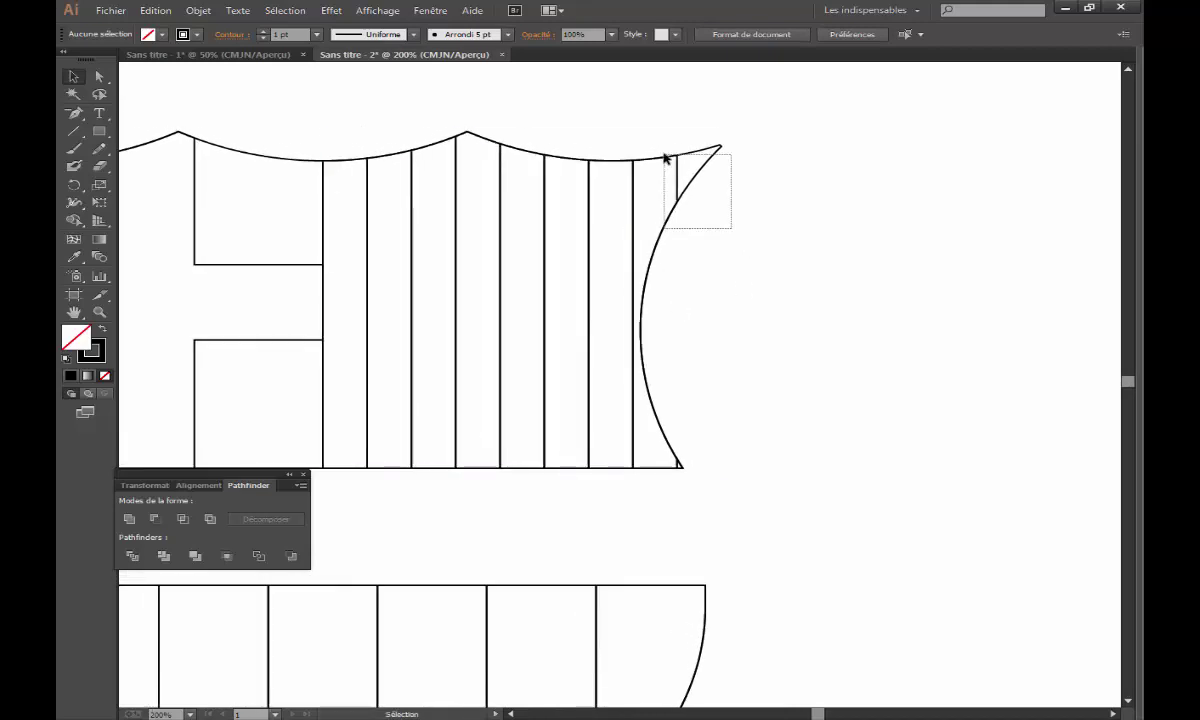
{"action": "left_click", "coordinate": [74, 241]}
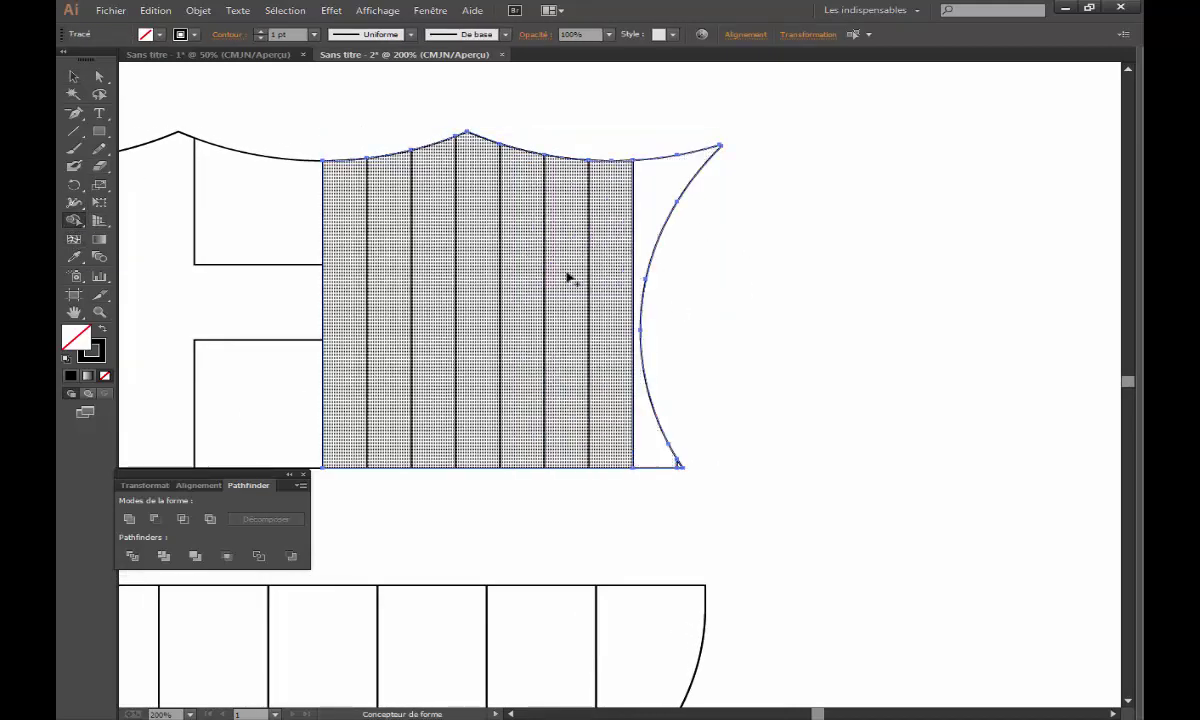
{"action": "left_click_drag", "start_coordinate": [605, 420], "coordinate": [747, 496]}
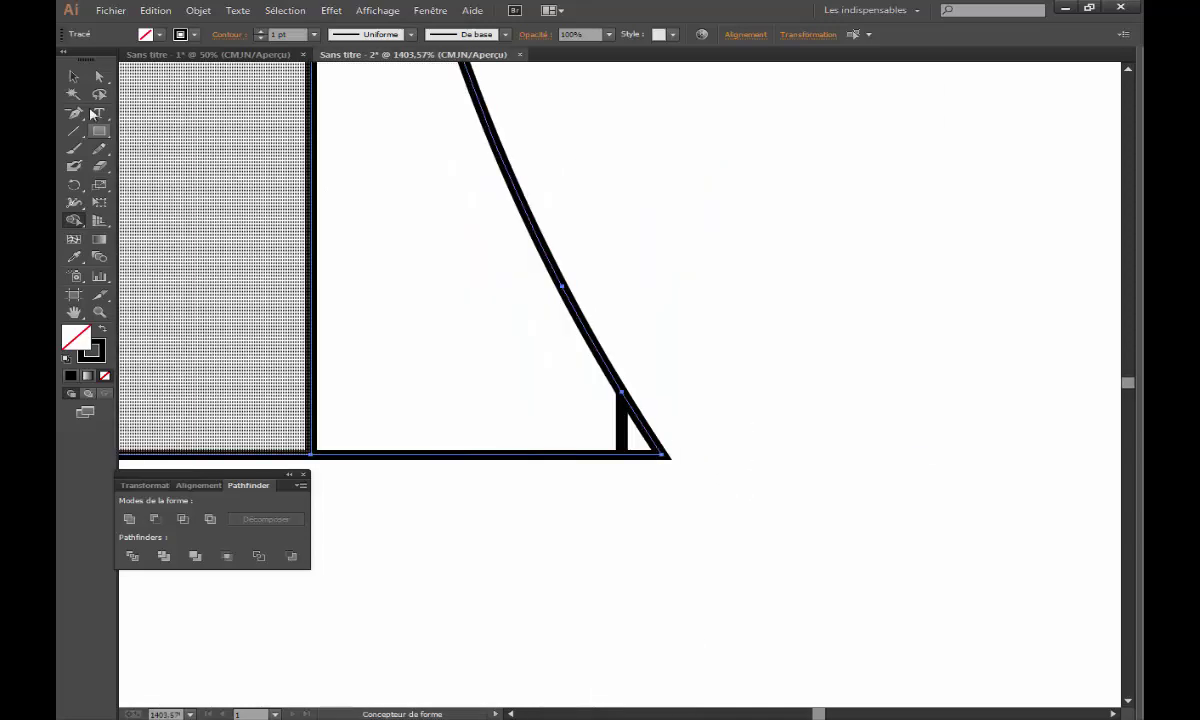
- Delete the leftover triangle sliver at the corner of the stripes
{"action": "key", "text": "v"}
{"action": "left_click", "coordinate": [641, 423]}
{"action": "key", "text": "Delete"}
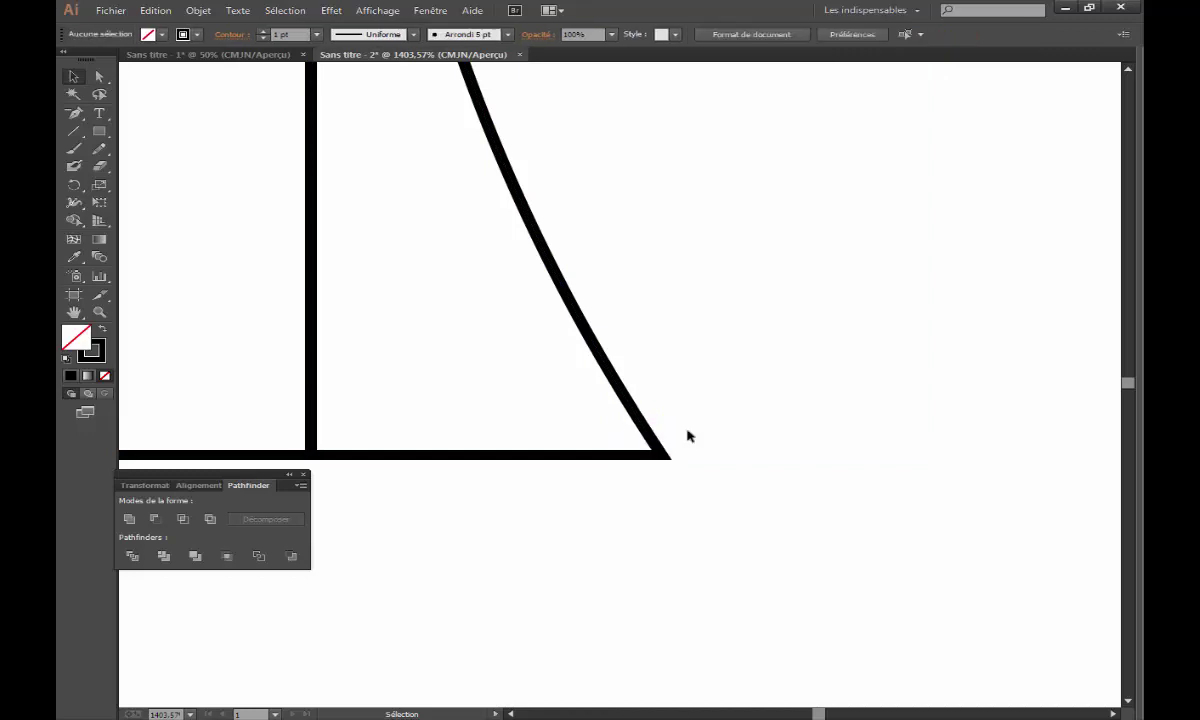
- Zoom out and paste the shield outline back in front around the crest
{"action": "key", "text": "ctrl+0"}
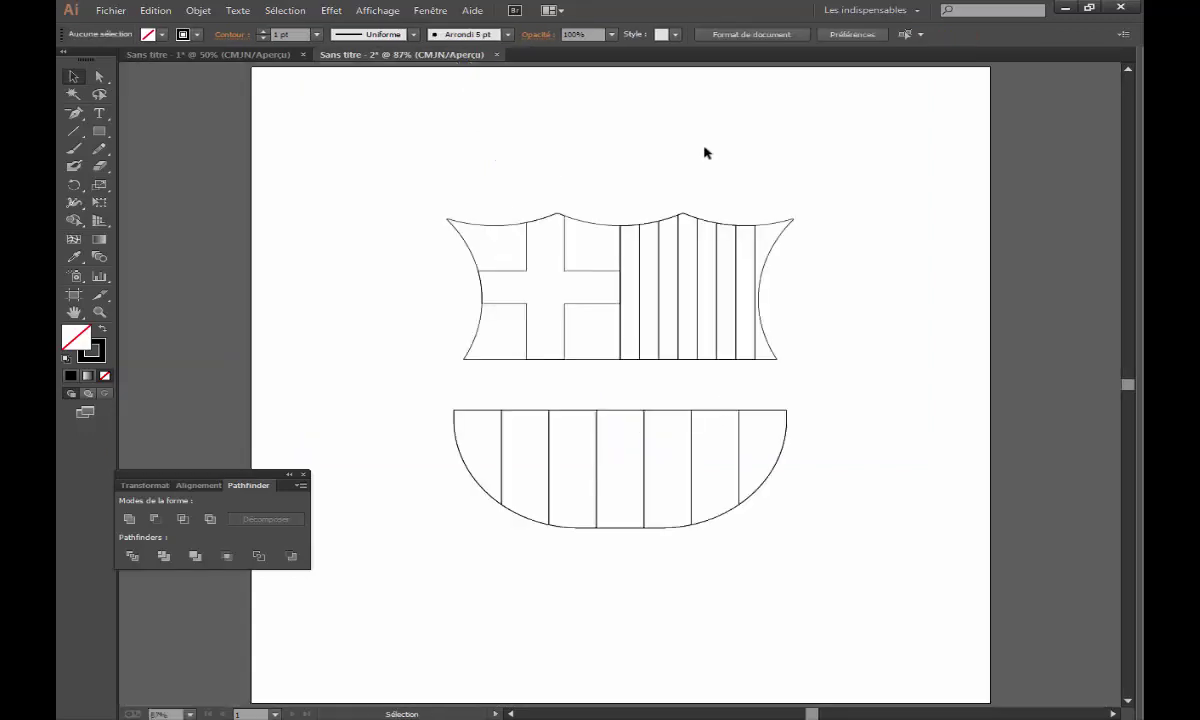
{"action": "left_click_drag", "start_coordinate": [707, 147], "coordinate": [706, 149]}
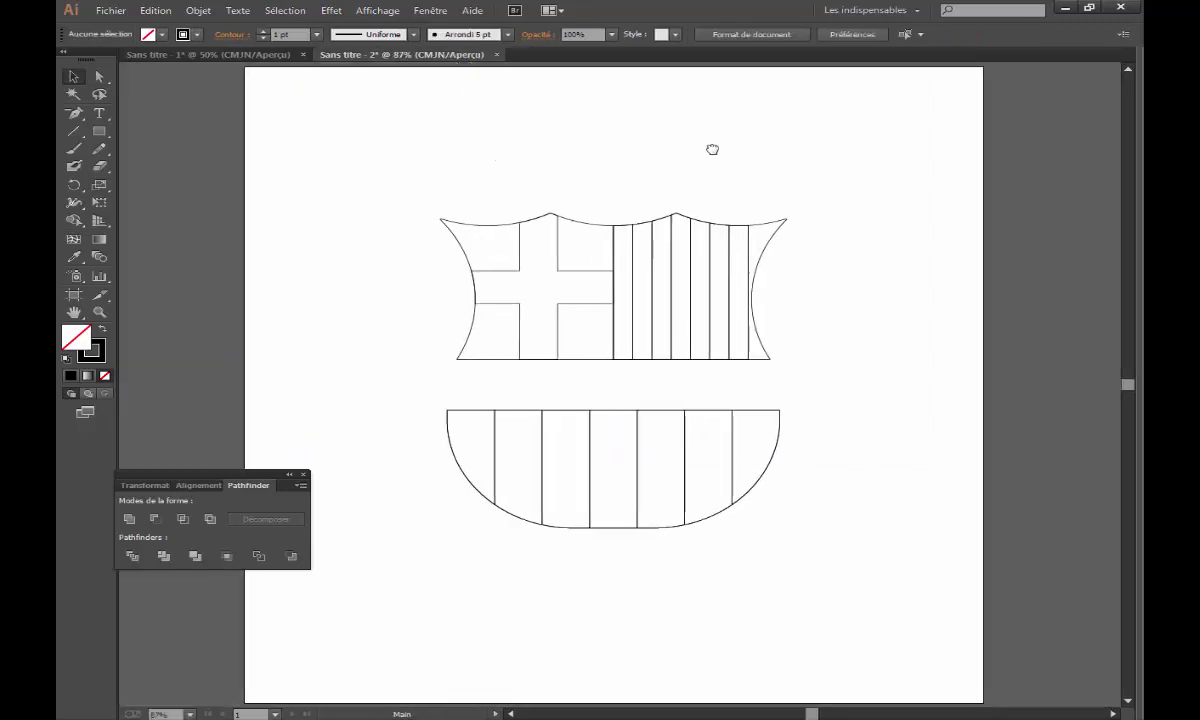
{"action": "key", "text": "ctrl+f"}
{"action": "left_click", "coordinate": [640, 148]}
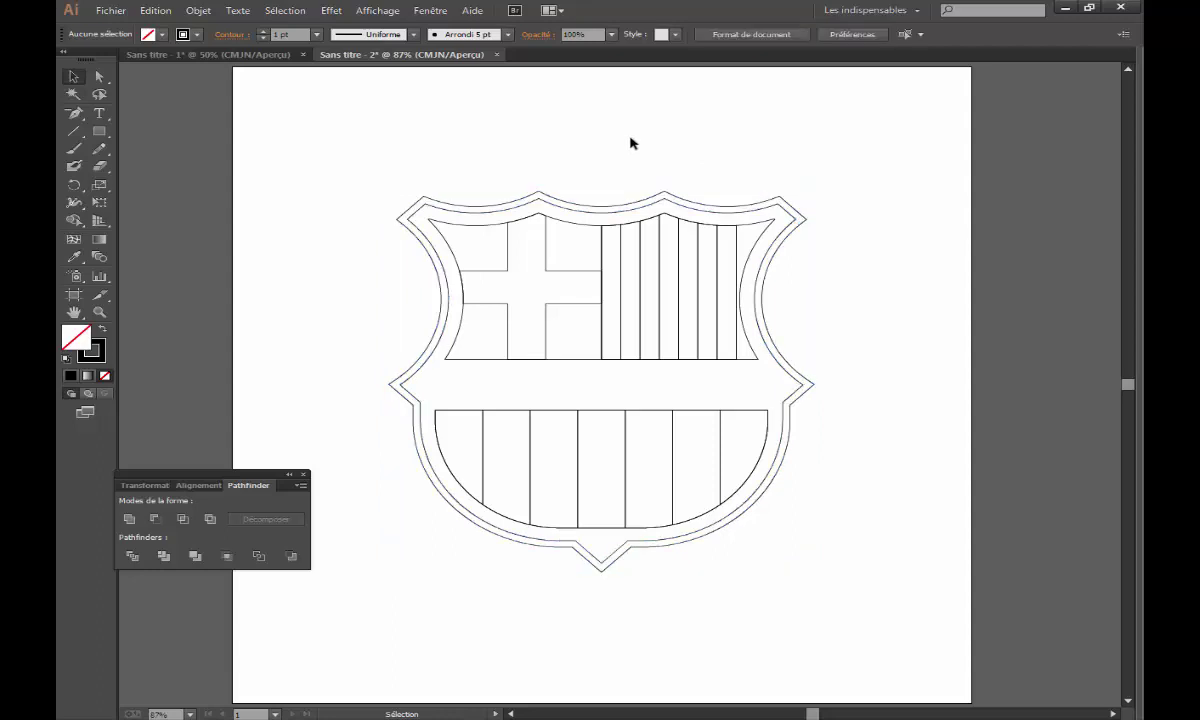
- Bring the five colour squares into the crest document and place them above the shield
{"action": "left_click_drag", "start_coordinate": [472, 322], "coordinate": [806, 458]}
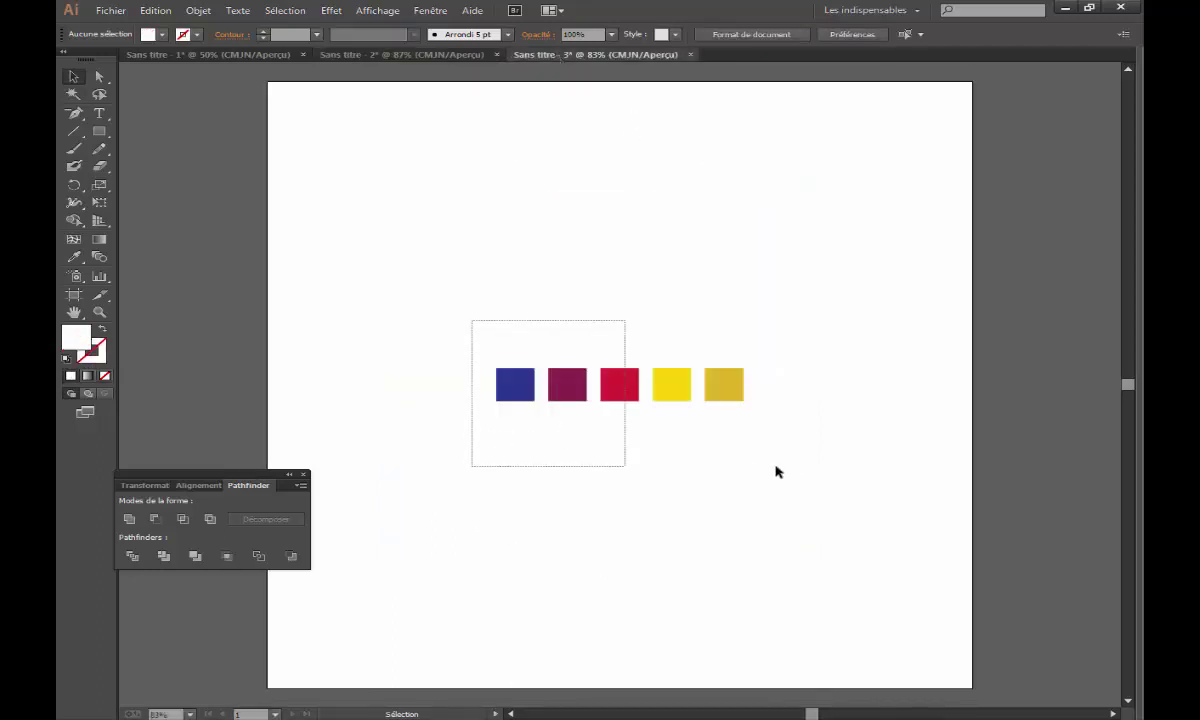
{"action": "left_click", "coordinate": [398, 55]}
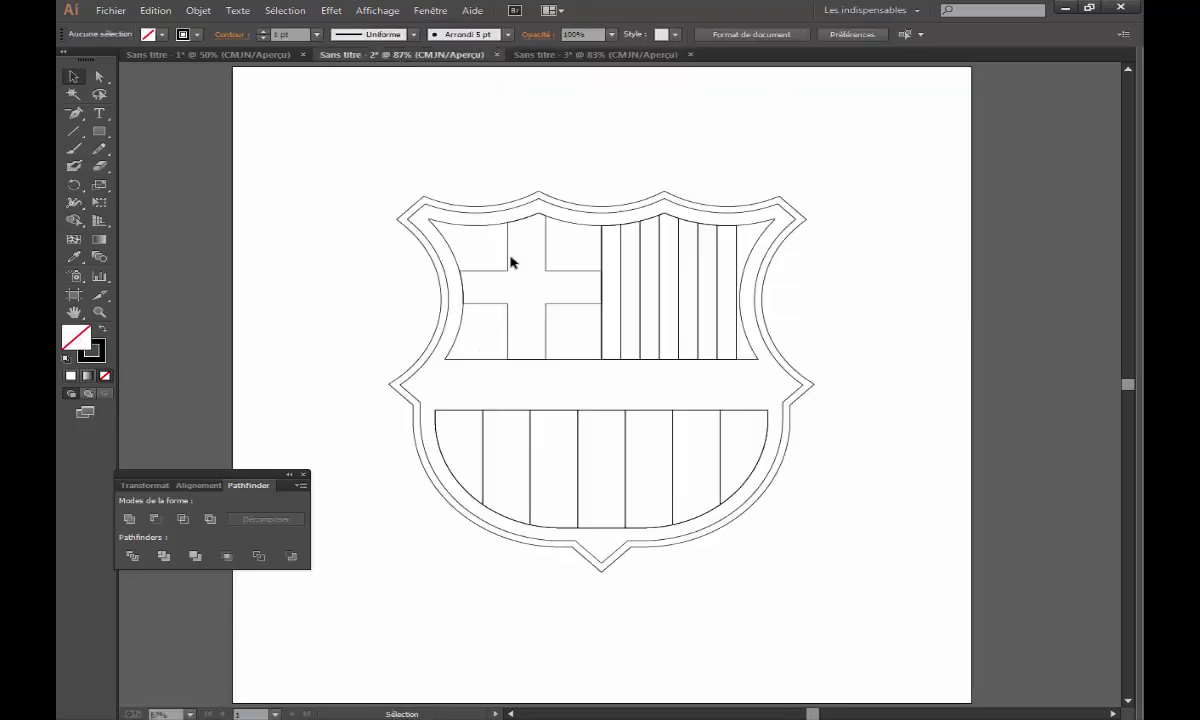
{"action": "key", "text": "ctrl+v"}
{"action": "left_click_drag", "start_coordinate": [584, 380], "coordinate": [584, 131]}
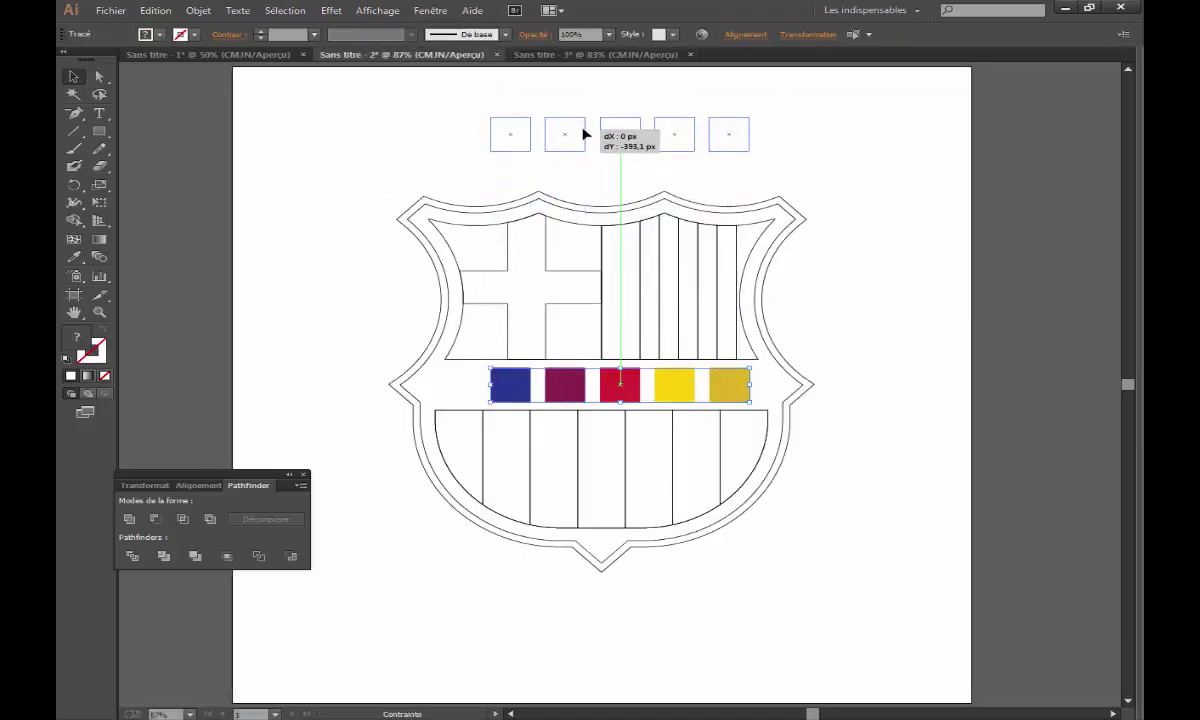
{"action": "left_click", "coordinate": [410, 148]}
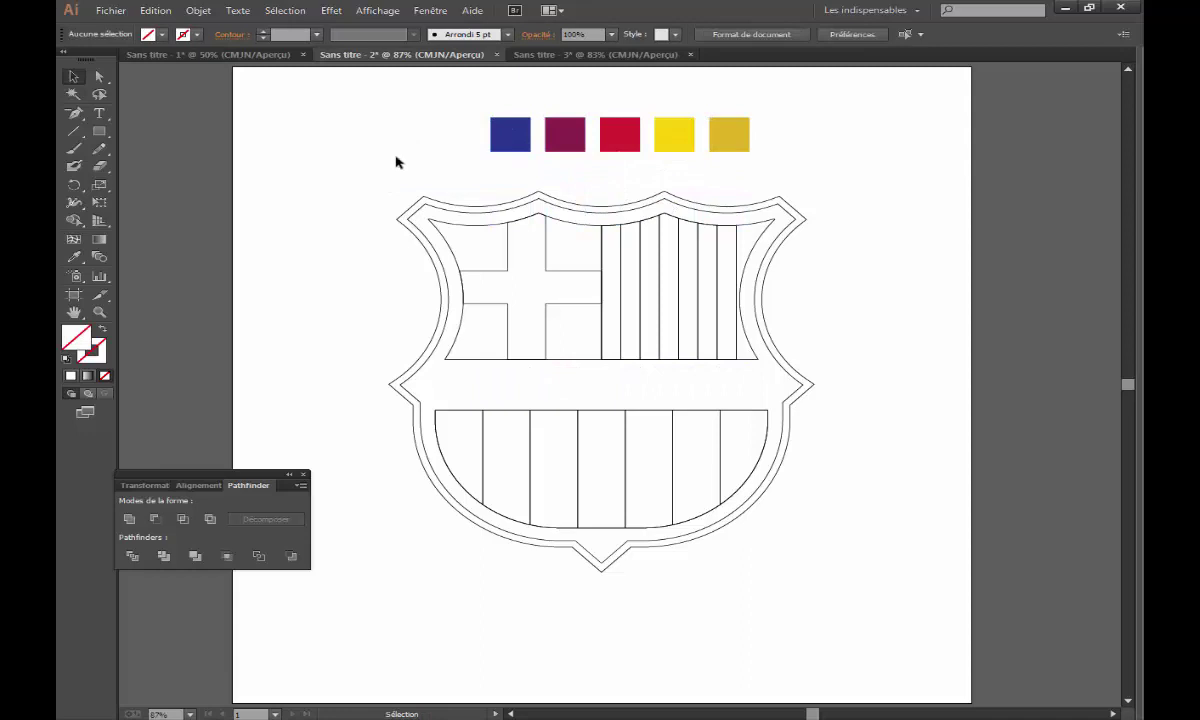
- Fill the cross quadrants with the red square's colour using the Eyedropper
{"action": "left_click", "coordinate": [630, 311]}
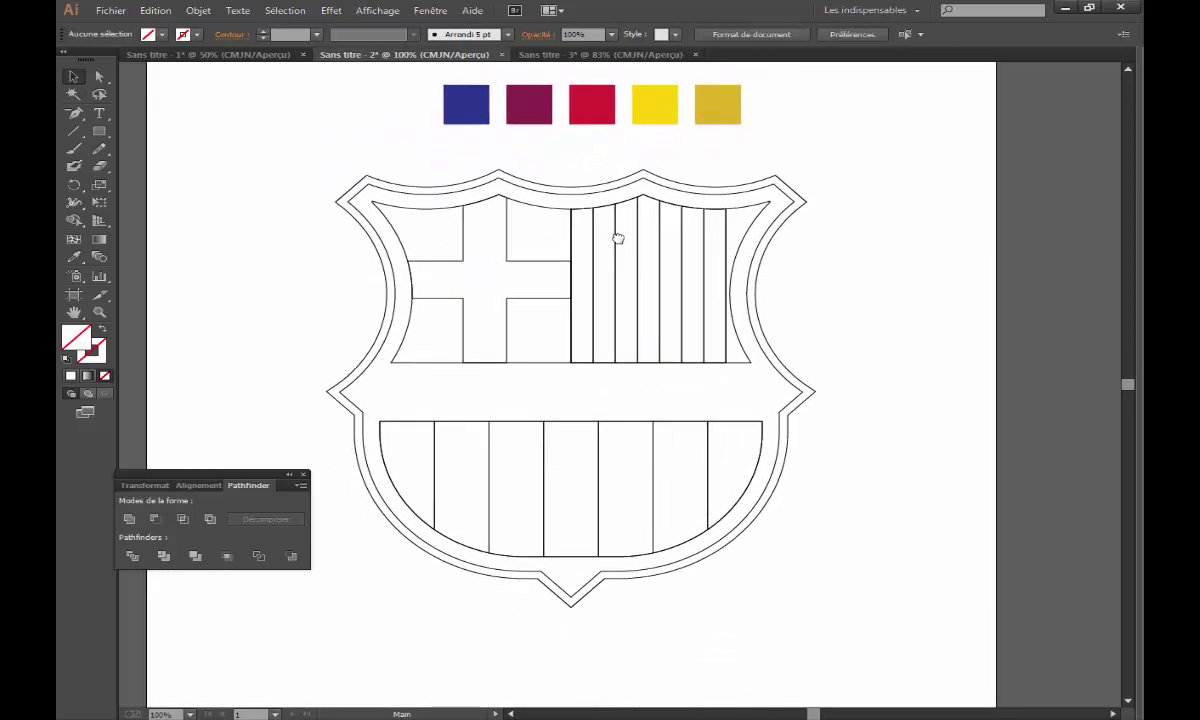
{"action": "left_click", "coordinate": [510, 236]}
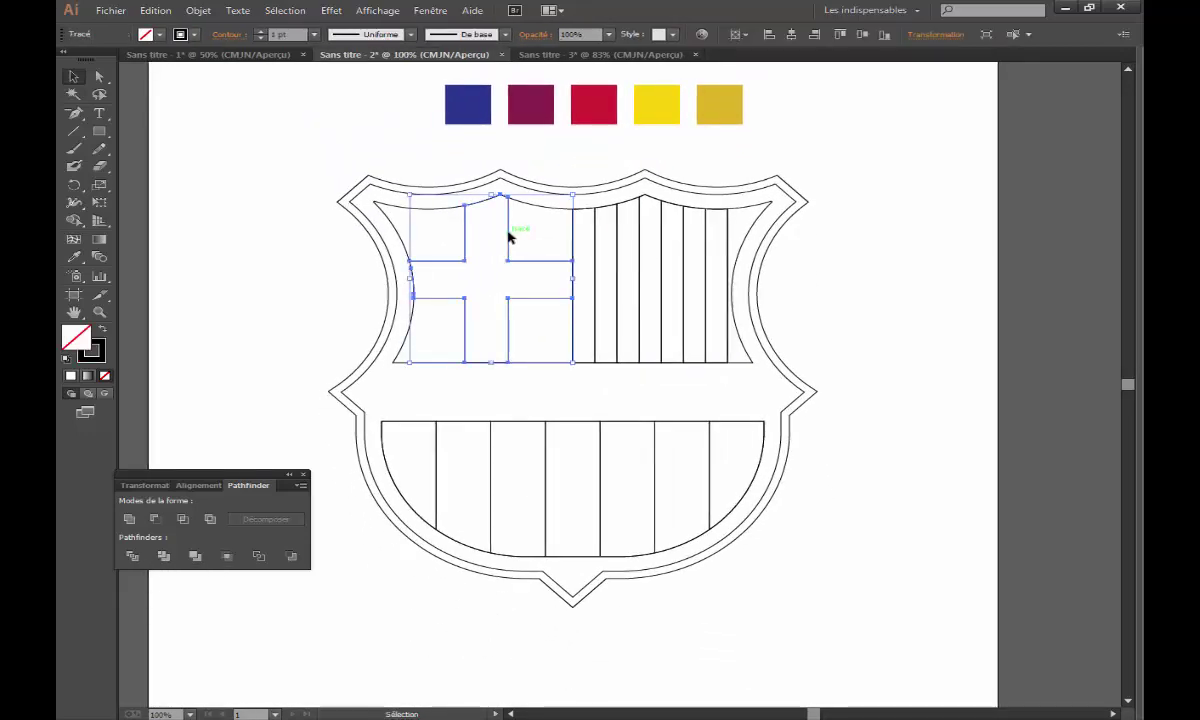
{"action": "left_click", "coordinate": [75, 259]}
{"action": "left_click", "coordinate": [594, 104]}
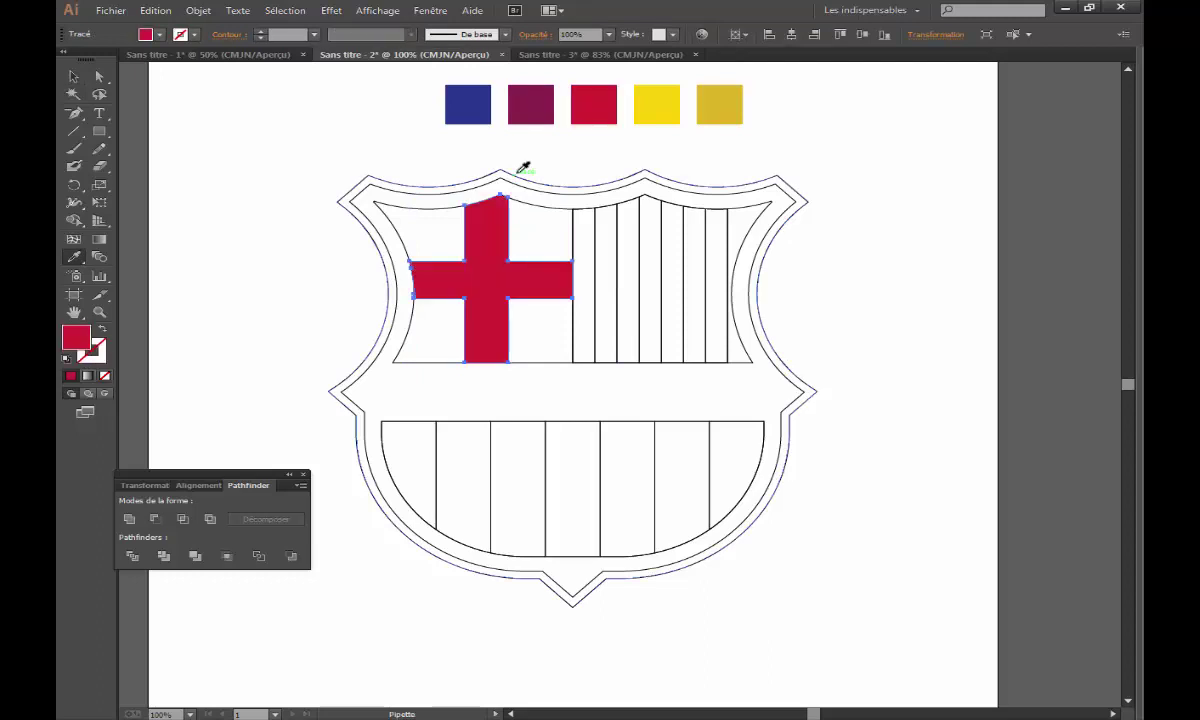
- Fill the shield with solid black and send it to the back behind the crest
{"action": "left_click", "coordinate": [76, 79]}
{"action": "left_click_drag", "start_coordinate": [462, 176], "coordinate": [416, 147]}
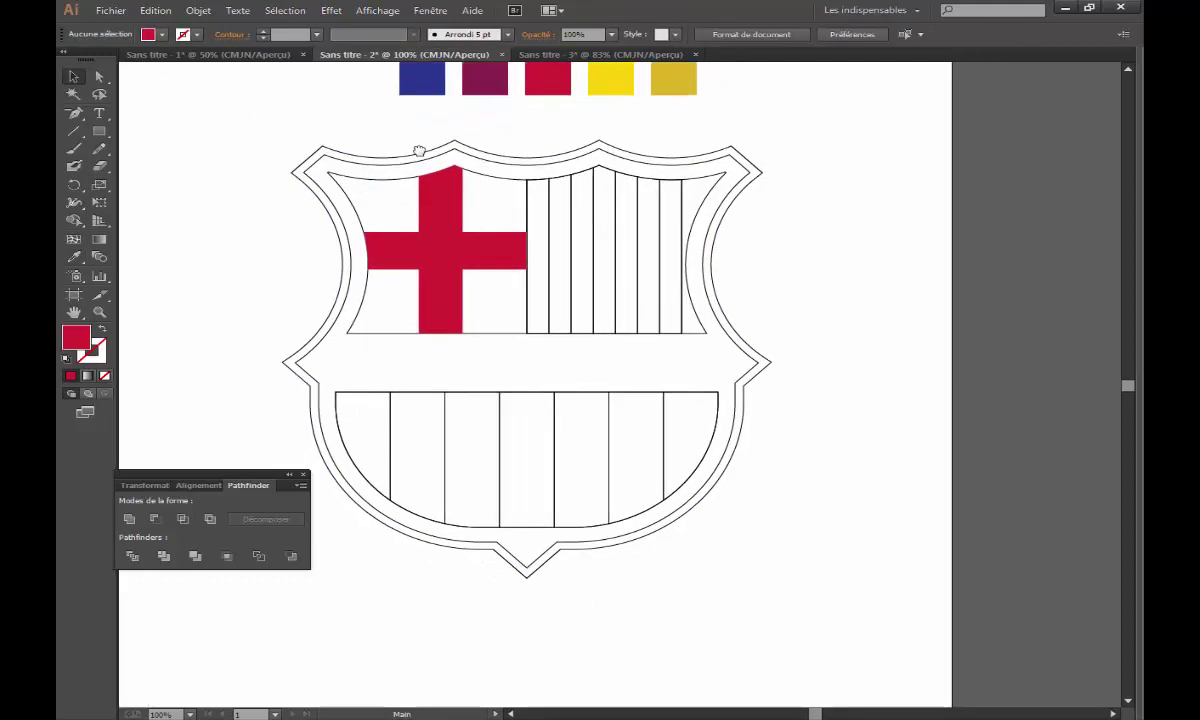
{"action": "left_click", "coordinate": [762, 357]}
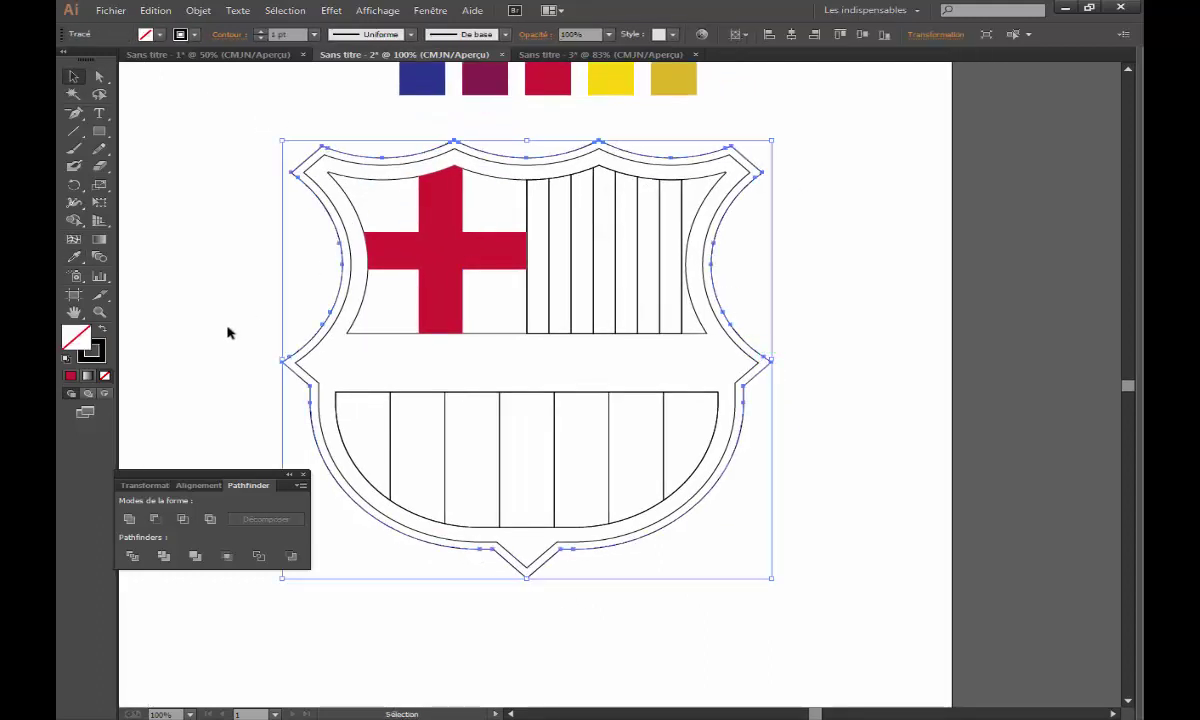
{"action": "left_click", "coordinate": [102, 330]}
{"action": "right_click", "coordinate": [536, 257]}
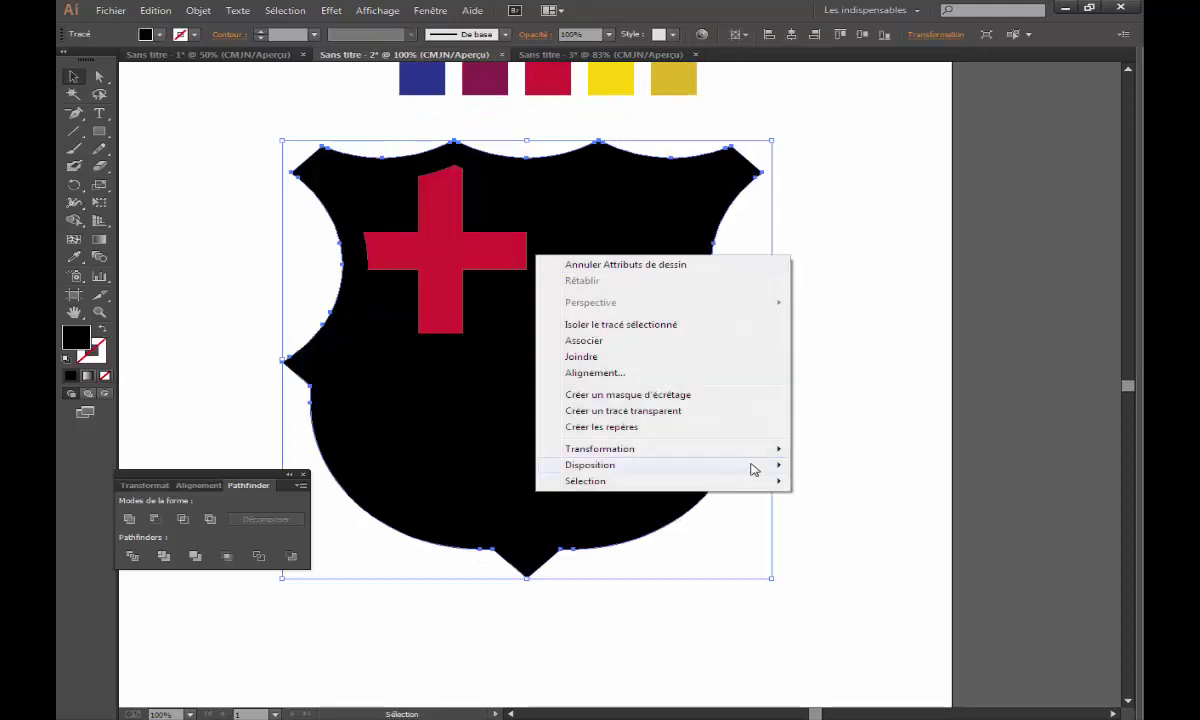
{"action": "left_click", "coordinate": [842, 513]}
{"action": "left_click", "coordinate": [811, 366]}
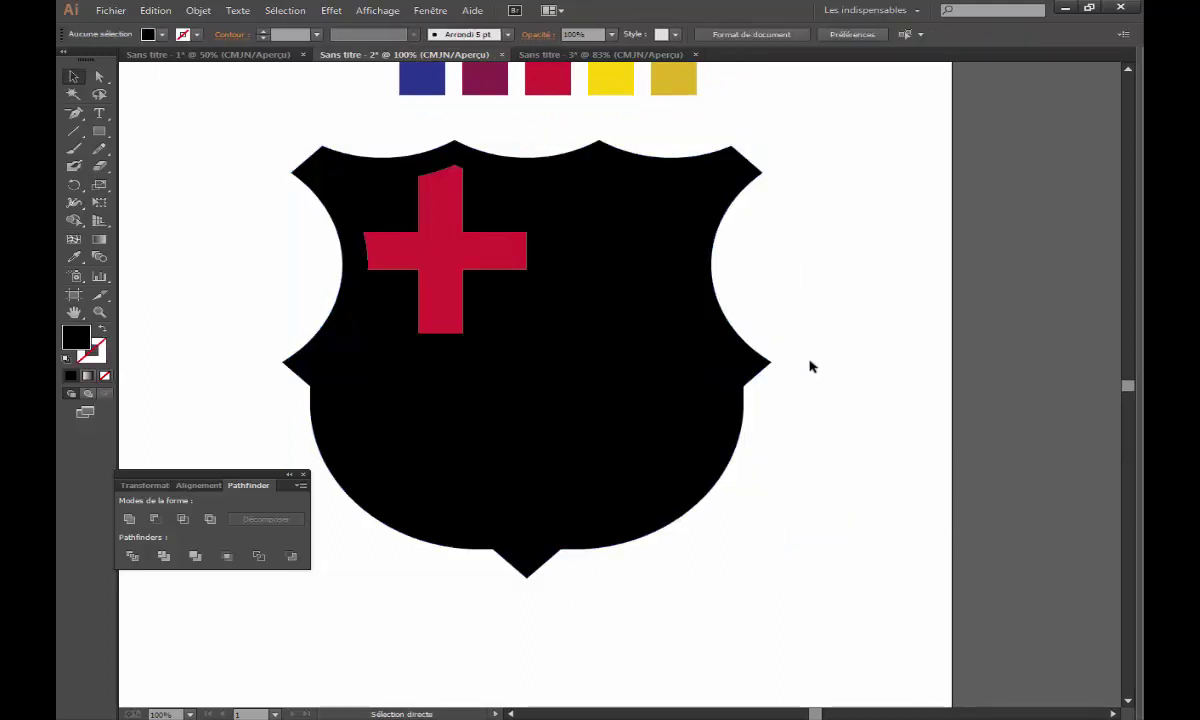
- Undo the last change and reselect the outer shield outline
{"action": "key", "text": "ctrl+z"}
{"action": "key", "text": "ctrl+z"}
{"action": "key", "text": "ctrl+z"}
{"action": "left_click", "coordinate": [793, 324]}
{"action": "left_click_drag", "start_coordinate": [713, 259], "coordinate": [730, 300]}
{"action": "left_click", "coordinate": [743, 207]}
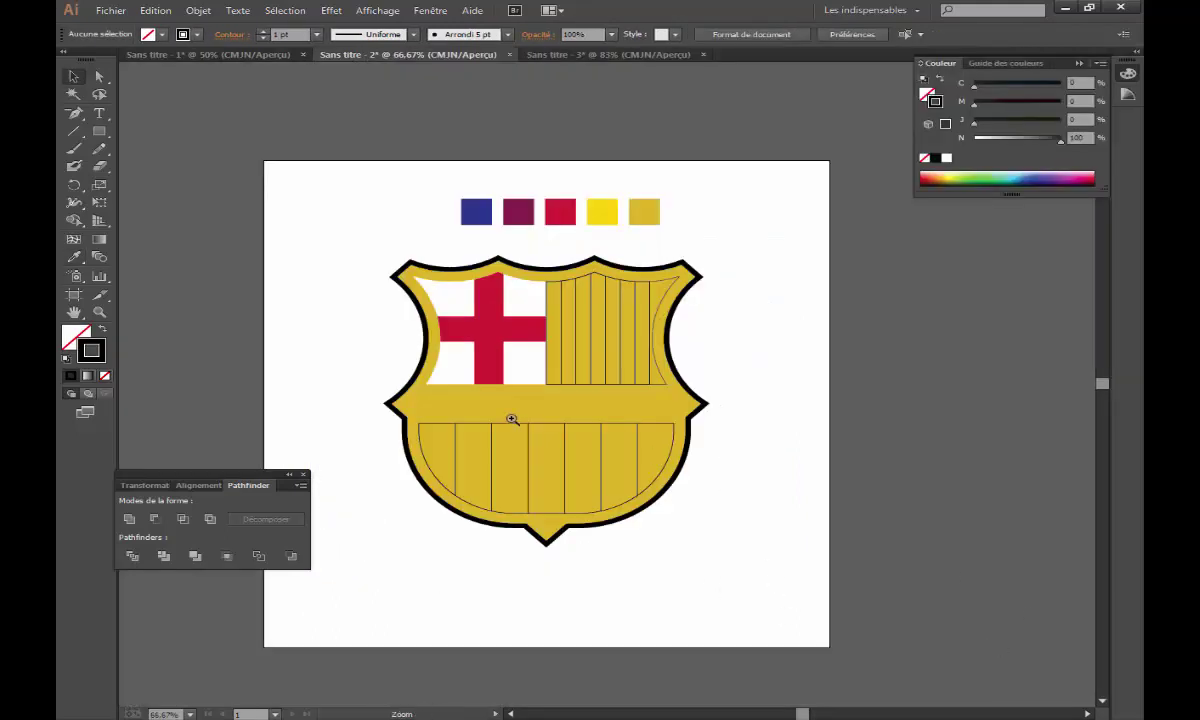
- Fill six alternate lower stripes with the blue swatch colour via the Eyedropper
{"action": "left_click", "coordinate": [512, 419]}
{"action": "left_click", "coordinate": [671, 400]}
{"action": "scroll", "coordinate": [660, 395], "scroll_direction": "up", "scroll_amount": 1}
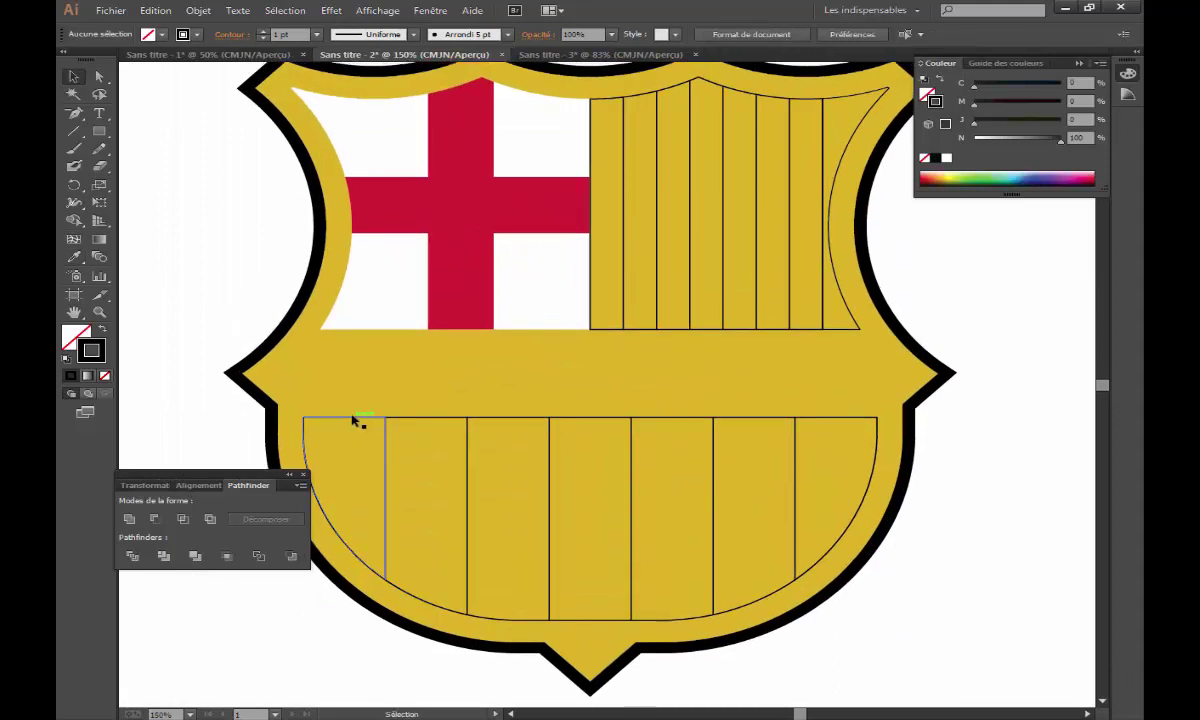
{"action": "left_click", "coordinate": [355, 421]}
{"action": "left_click", "coordinate": [426, 420], "text": "shift"}
{"action": "left_click", "coordinate": [508, 420], "text": "shift"}
{"action": "left_click", "coordinate": [590, 420], "text": "shift"}
{"action": "left_click", "coordinate": [672, 420], "text": "shift"}
{"action": "left_click", "coordinate": [822, 424], "text": "shift"}
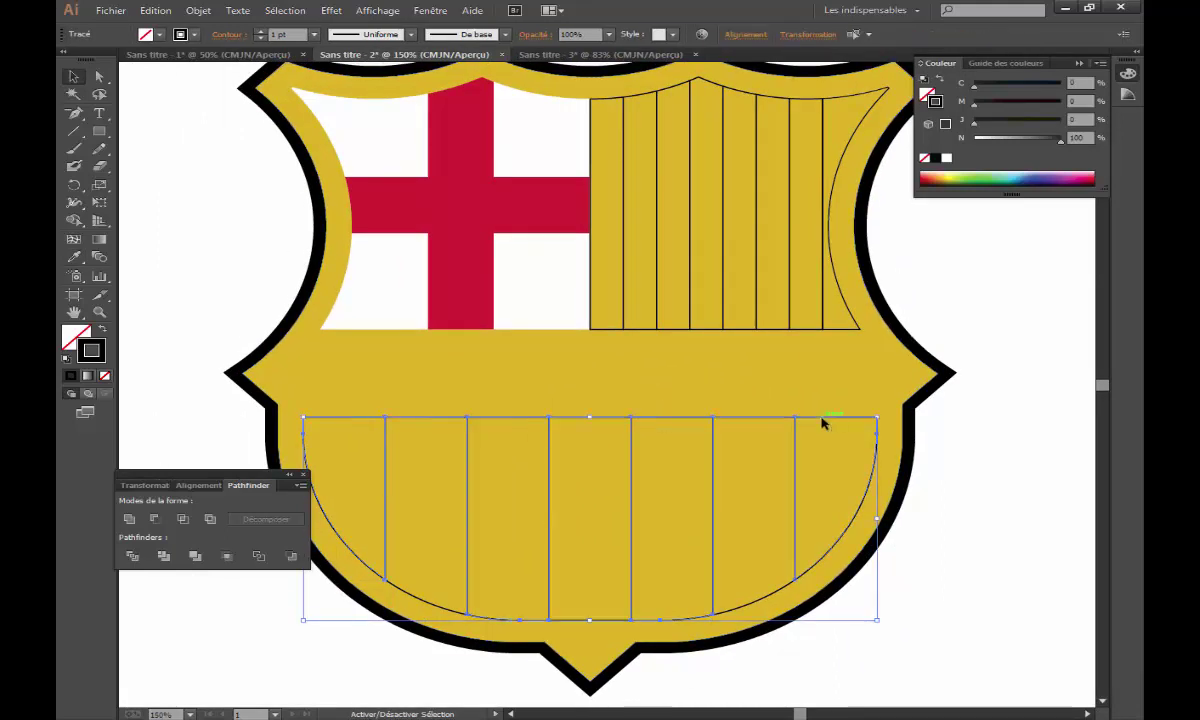
{"action": "scroll", "coordinate": [660, 390], "scroll_direction": "up", "scroll_amount": 3}
{"action": "left_click", "coordinate": [74, 258]}
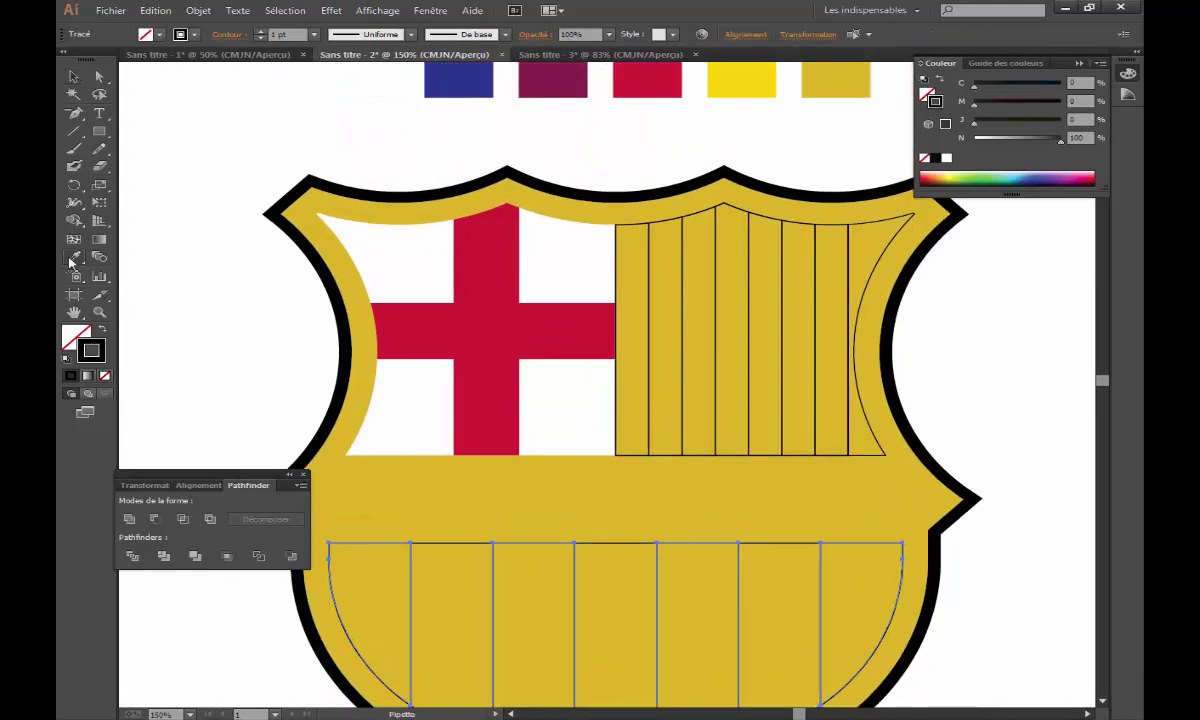
{"action": "left_click", "coordinate": [459, 77]}
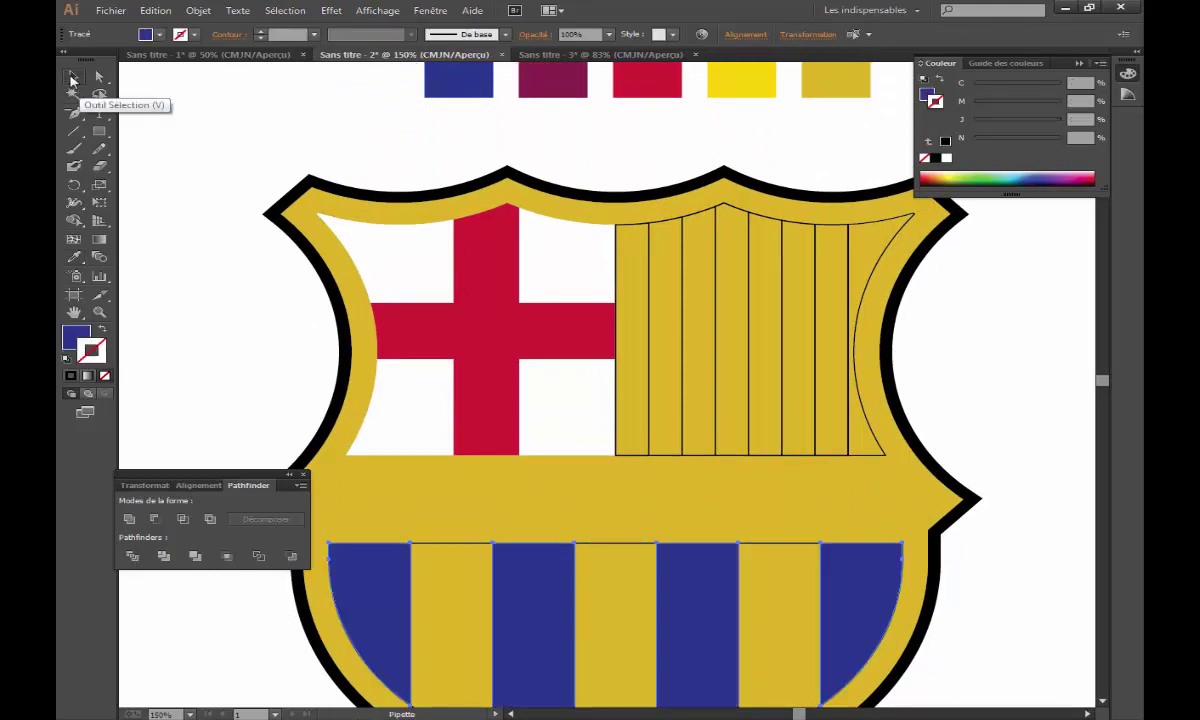
{"action": "left_click", "coordinate": [73, 76]}
{"action": "left_click", "coordinate": [255, 325]}
- Fill the three remaining yellow lower stripes with the maroon swatch colour
{"action": "left_click", "coordinate": [450, 548]}
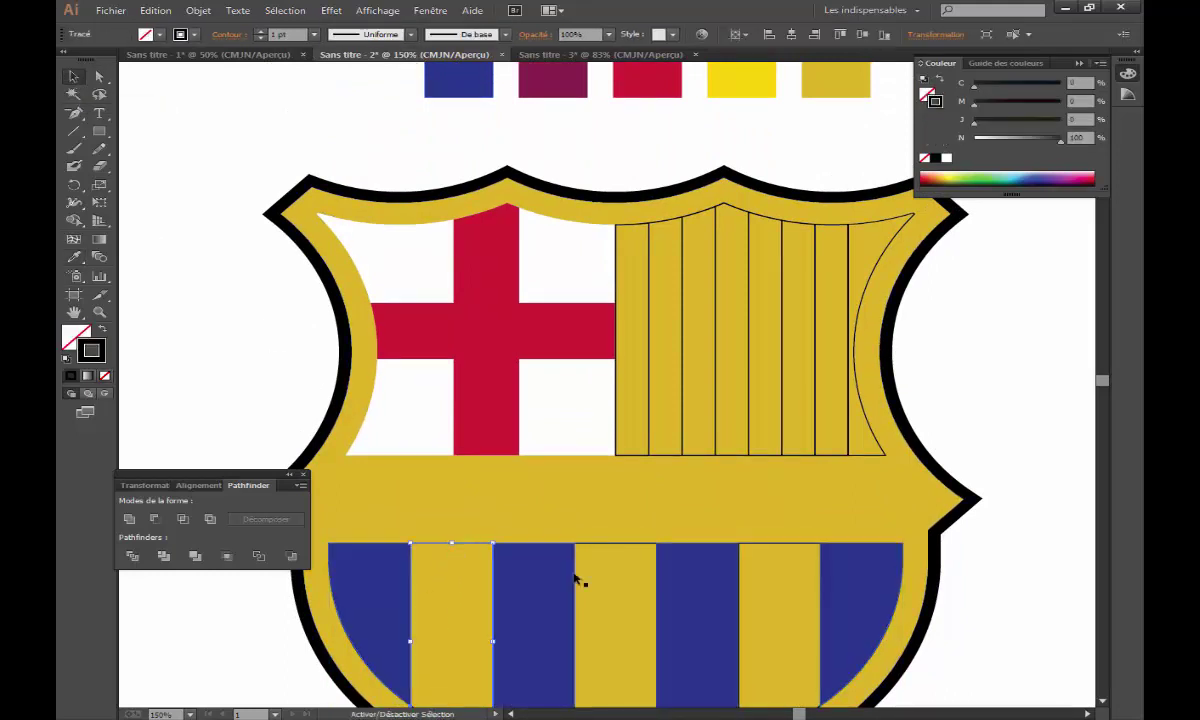
{"action": "left_click", "coordinate": [597, 548], "text": "shift"}
{"action": "left_click", "coordinate": [785, 547], "text": "shift"}
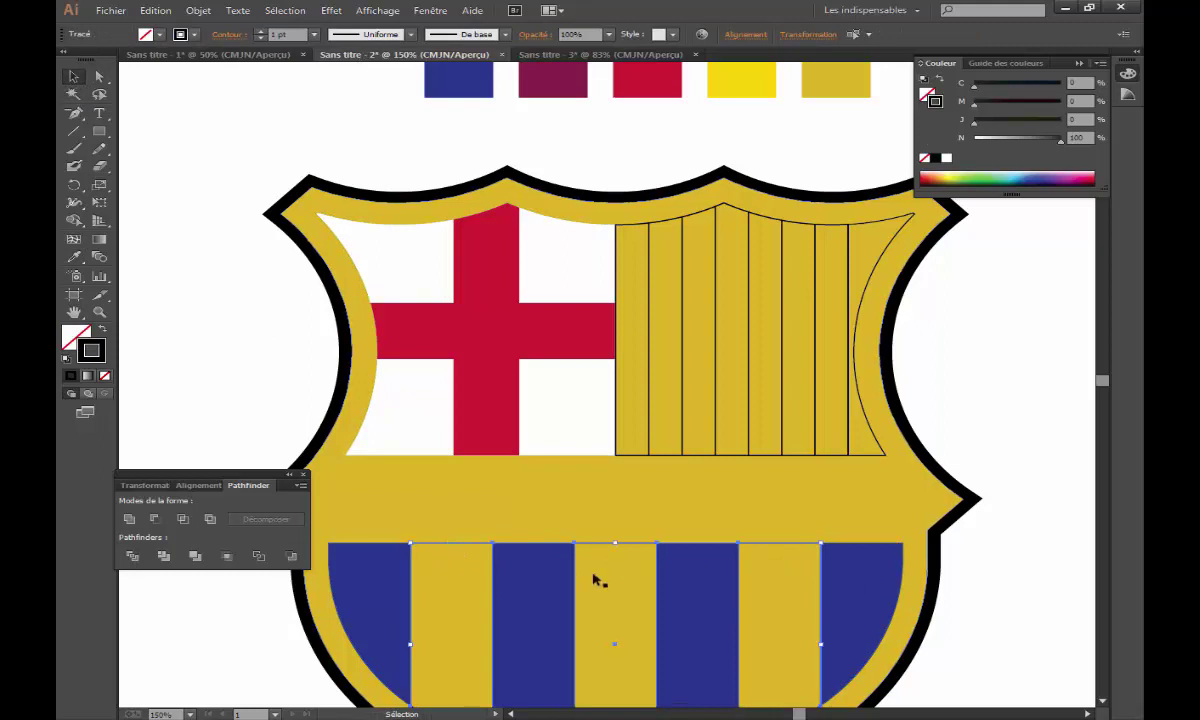
{"action": "left_click", "coordinate": [73, 256]}
{"action": "left_click", "coordinate": [553, 80]}
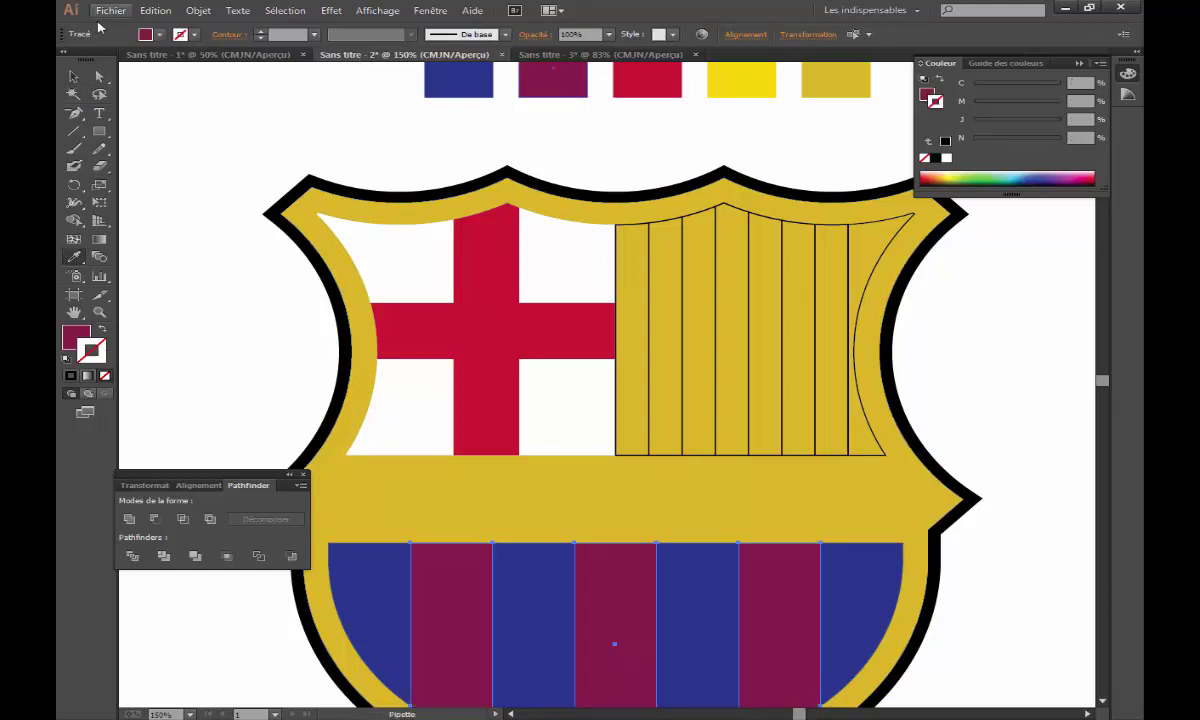
{"action": "left_click", "coordinate": [73, 76]}
{"action": "left_click", "coordinate": [190, 110]}
- Fill five upper-right stripes with the bright yellow swatch colour
{"action": "left_click_drag", "start_coordinate": [565, 290], "coordinate": [490, 236]}
{"action": "left_click_drag", "start_coordinate": [620, 218], "coordinate": [577, 197]}
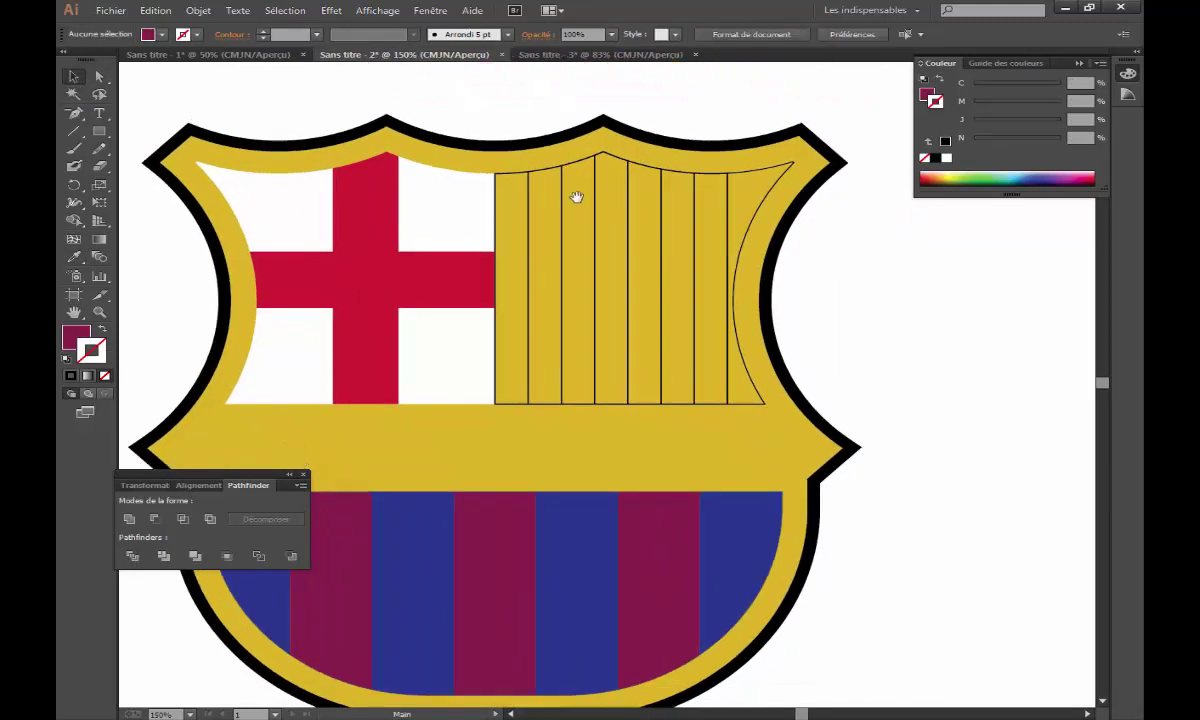
{"action": "key", "text": "ctrl+minus"}
{"action": "left_click_drag", "start_coordinate": [603, 244], "coordinate": [514, 177]}
{"action": "left_click", "coordinate": [465, 300]}
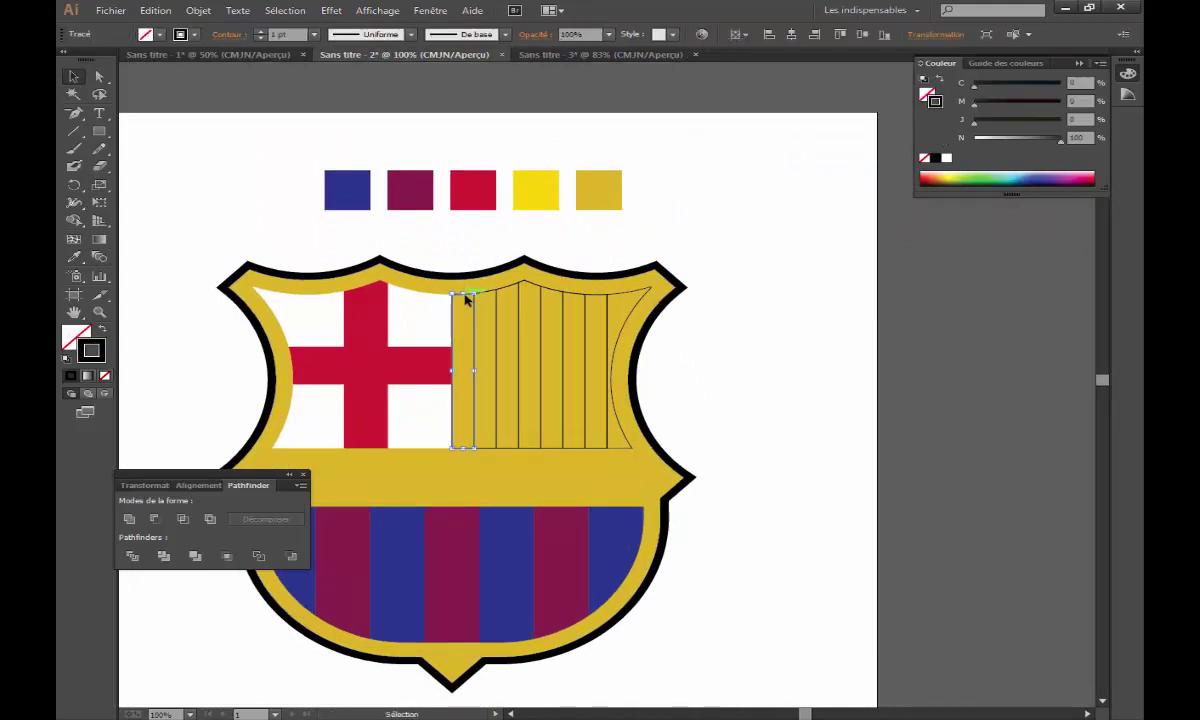
{"action": "left_click", "coordinate": [486, 297], "text": "shift"}
{"action": "left_click", "coordinate": [509, 290], "text": "shift"}
{"action": "left_click", "coordinate": [574, 292], "text": "shift"}
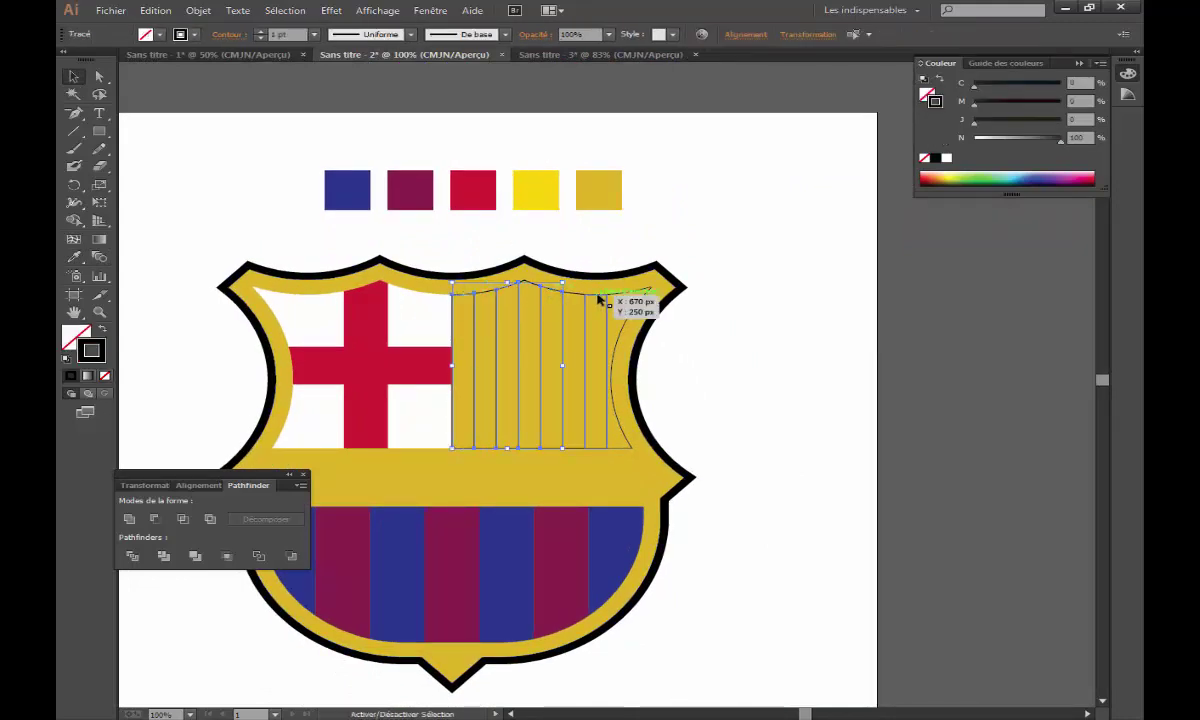
{"action": "left_click", "coordinate": [597, 295], "text": "shift"}
{"action": "key", "text": "i"}
{"action": "left_click", "coordinate": [538, 190]}
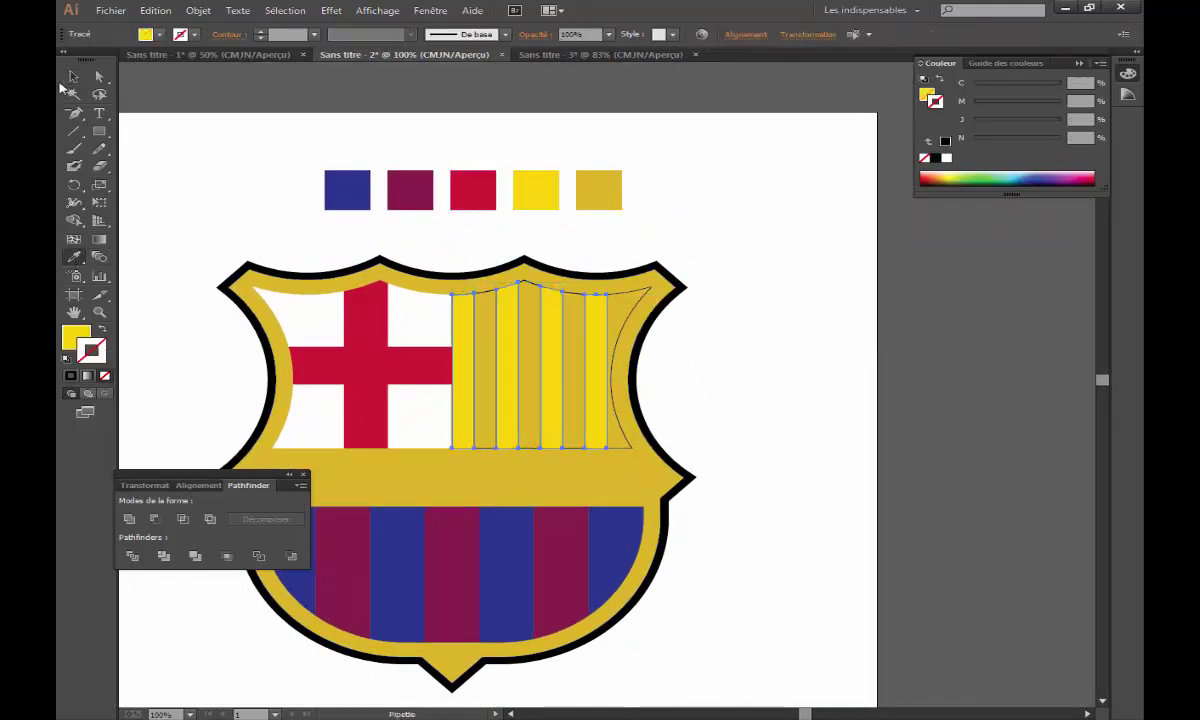
{"action": "left_click", "coordinate": [73, 76]}
- Fill four alternate upper-right stripes, including the right curved one, with red
{"action": "left_click", "coordinate": [488, 300]}
{"action": "left_click", "coordinate": [508, 295], "text": "shift"}
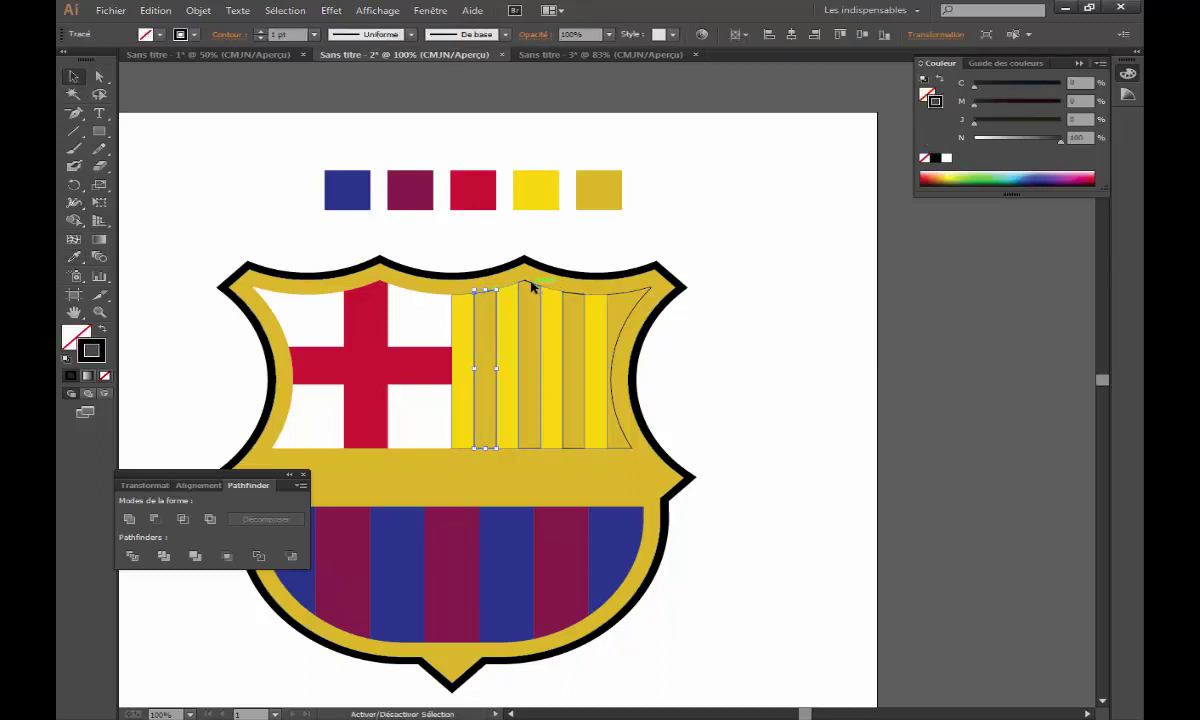
{"action": "left_click", "coordinate": [532, 285], "text": "shift"}
{"action": "left_click", "coordinate": [628, 297], "text": "shift"}
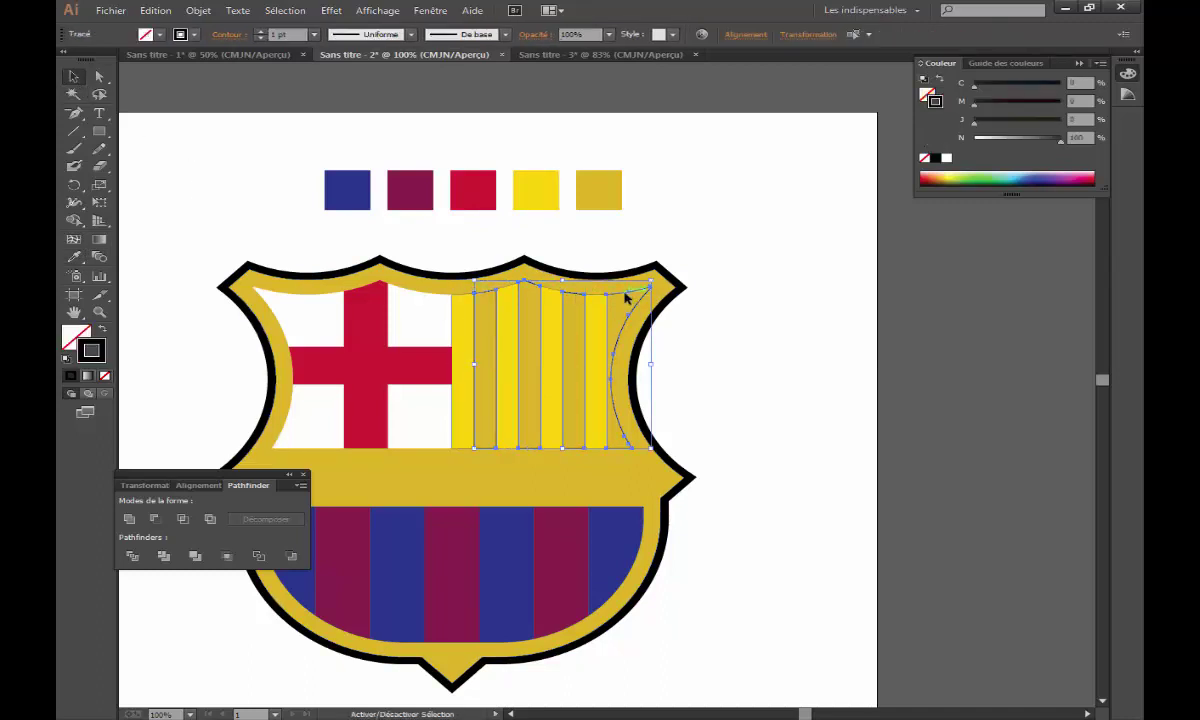
{"action": "left_click", "coordinate": [73, 256]}
{"action": "left_click", "coordinate": [469, 185]}
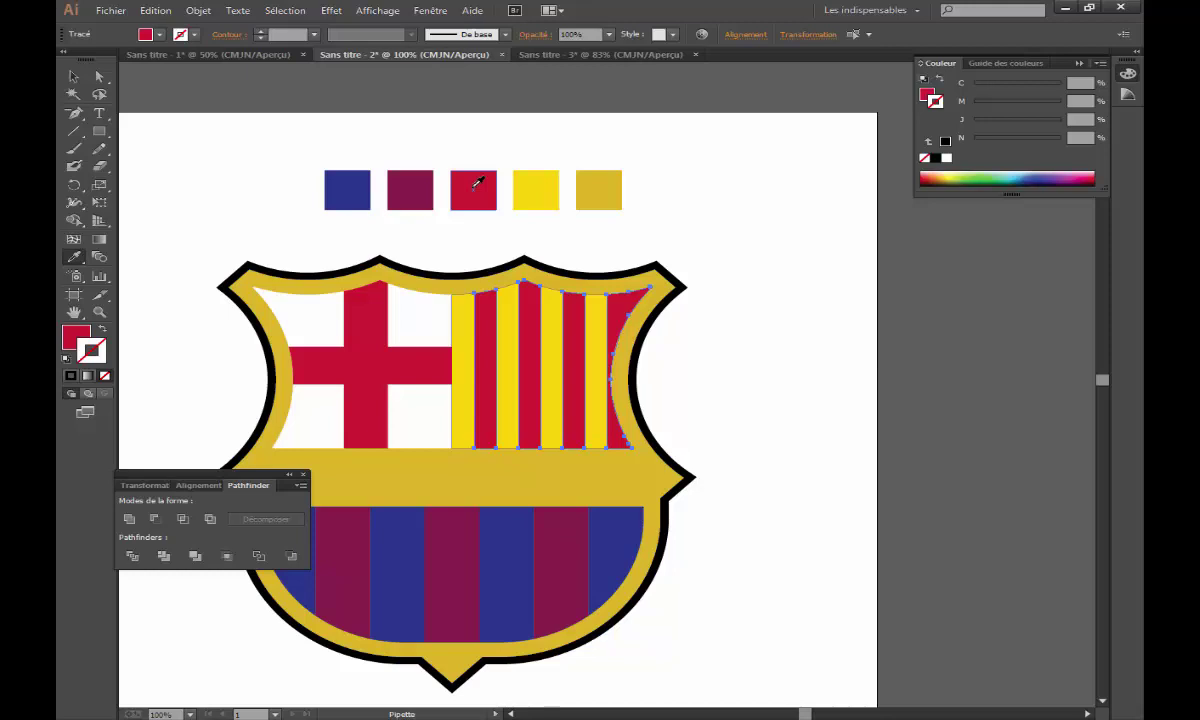
{"action": "left_click", "coordinate": [73, 77]}
{"action": "left_click", "coordinate": [240, 145]}
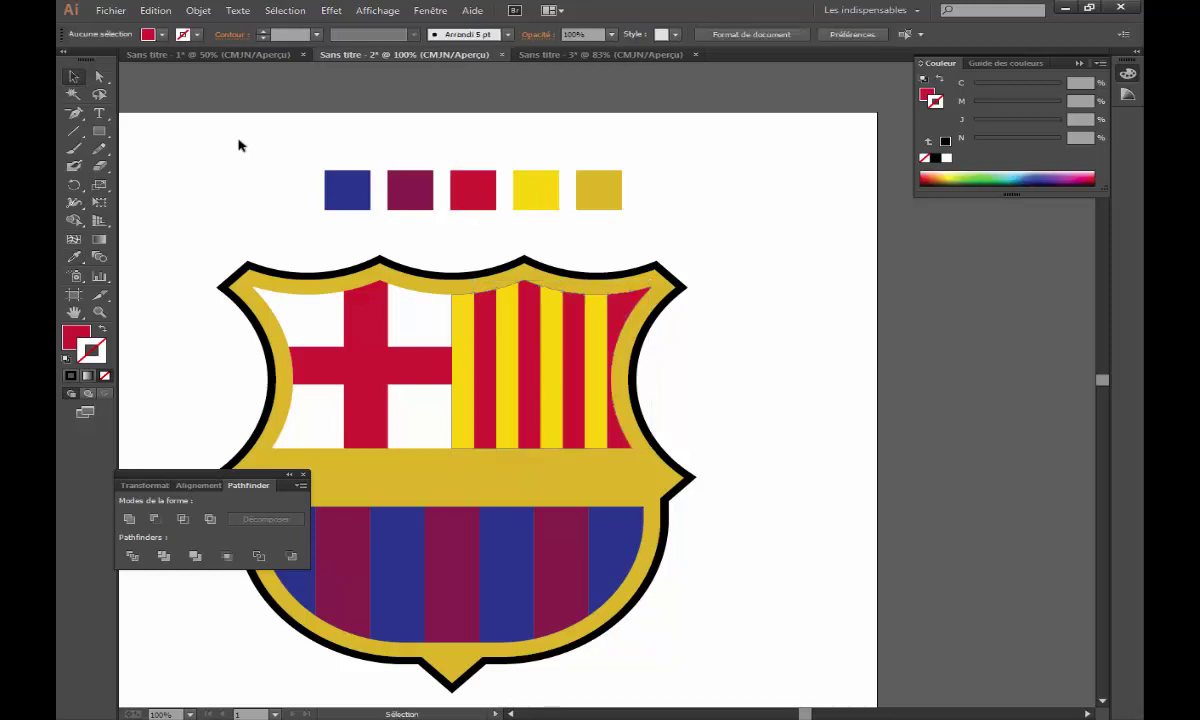
- Select all seven lower blue and maroon stripes together
{"action": "scroll", "coordinate": [287, 325], "scroll_direction": "down", "scroll_amount": 2}
{"action": "scroll", "coordinate": [434, 260], "scroll_direction": "down", "scroll_amount": 1}
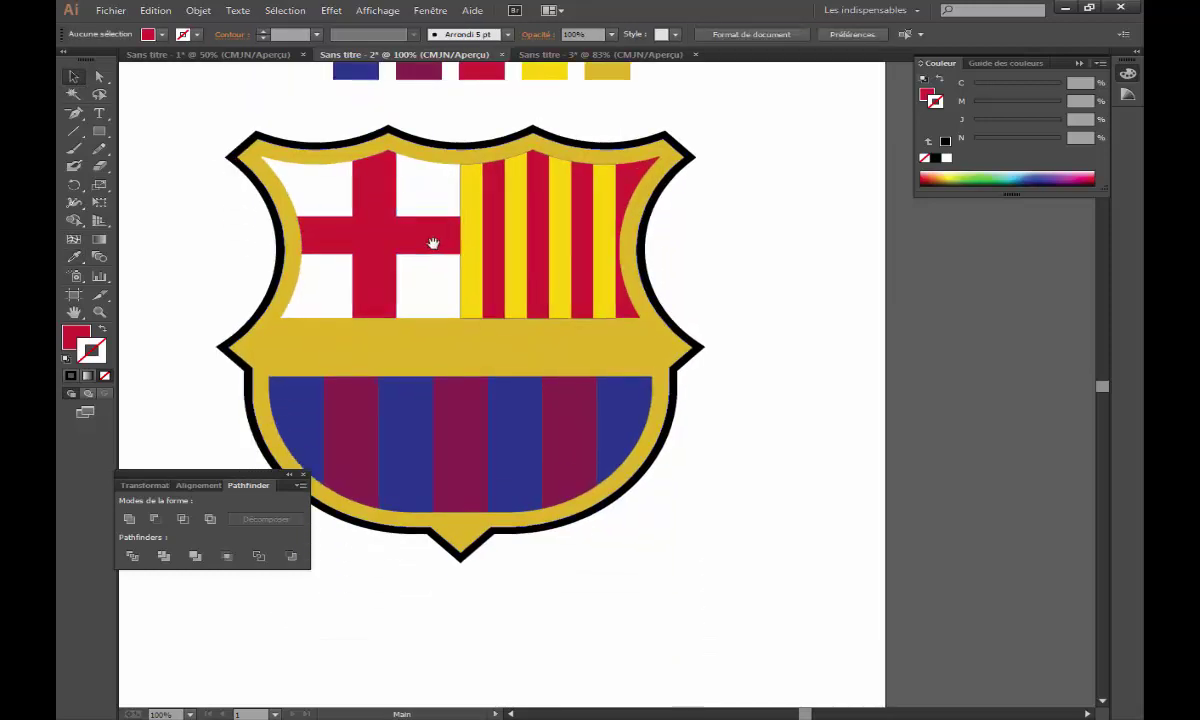
{"action": "left_click", "coordinate": [315, 418]}
{"action": "left_click", "coordinate": [350, 420], "text": "shift"}
{"action": "left_click", "coordinate": [405, 420], "text": "shift"}
{"action": "left_click", "coordinate": [460, 420], "text": "shift"}
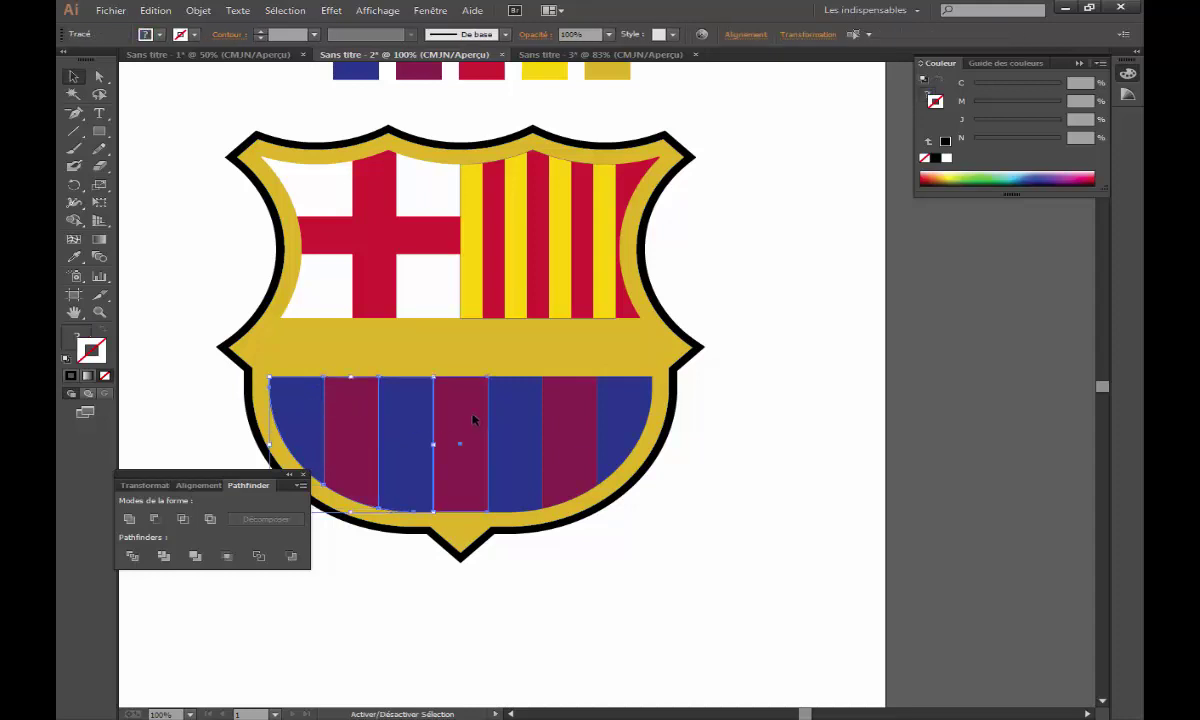
{"action": "left_click", "coordinate": [515, 420], "text": "shift"}
{"action": "left_click", "coordinate": [570, 420], "text": "shift"}
{"action": "left_click", "coordinate": [625, 415], "text": "shift"}
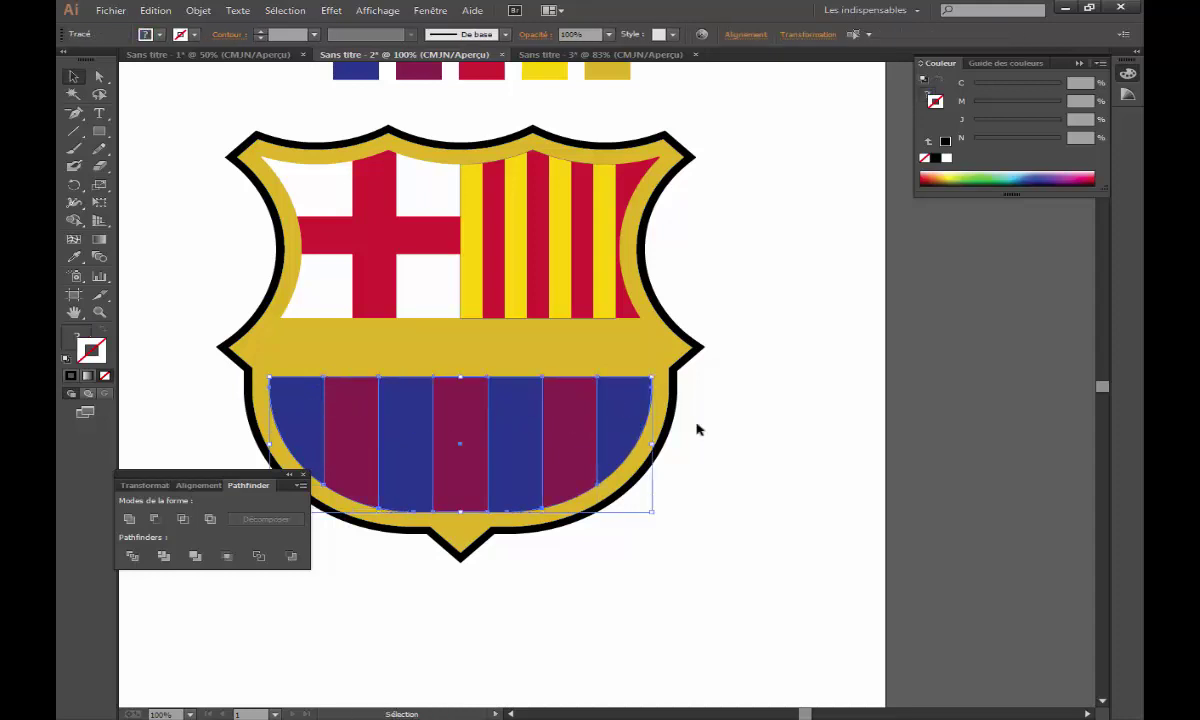
{"action": "left_click", "coordinate": [198, 10]}
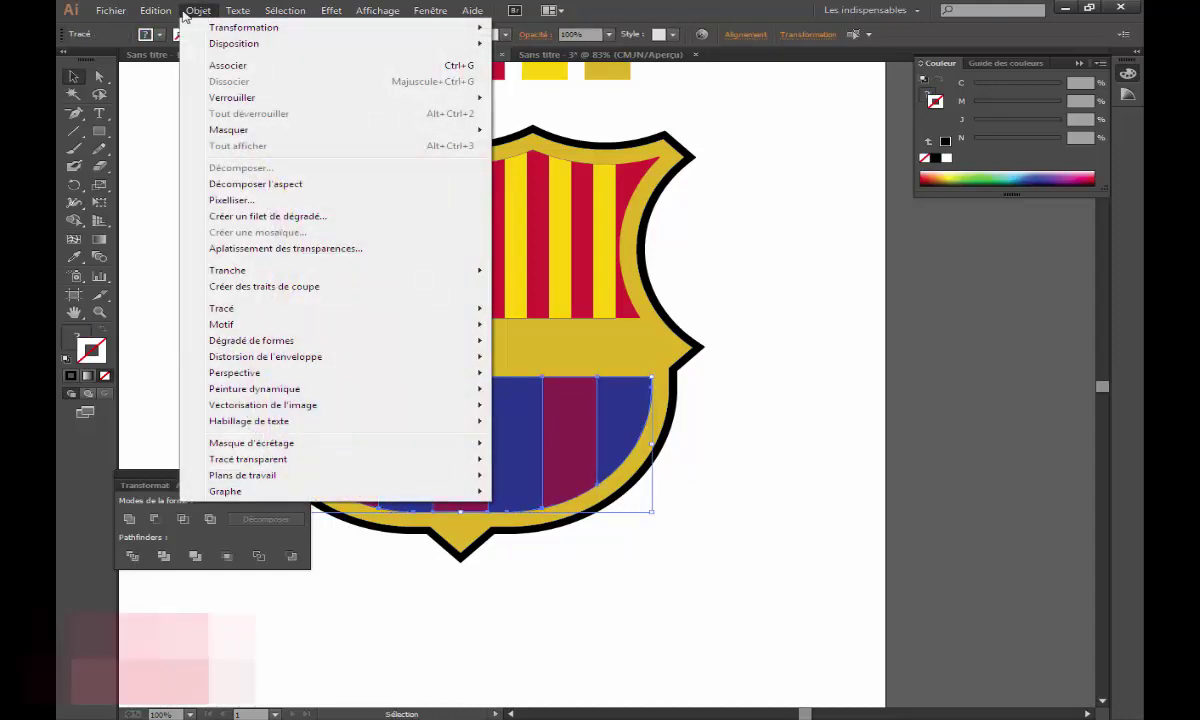
{"action": "left_click", "coordinate": [198, 83]}
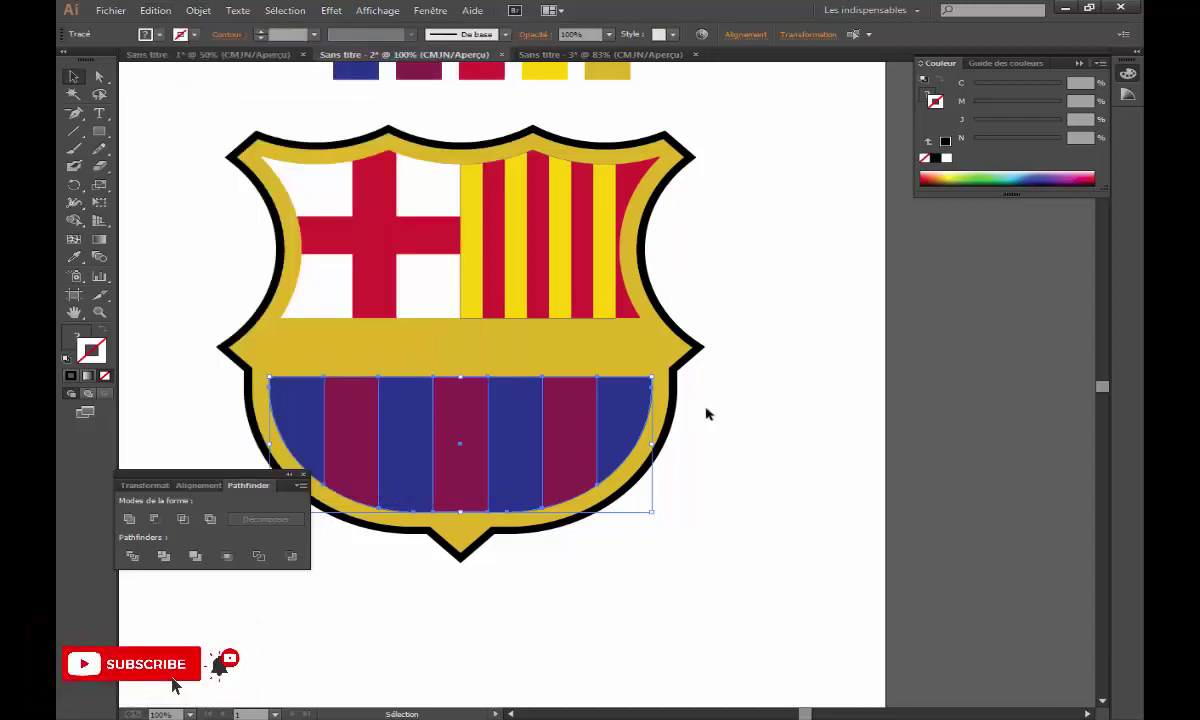
- Merge the stripes with Shape Builder, then swap fill and stroke and make the stroke black
{"action": "left_click", "coordinate": [74, 220]}
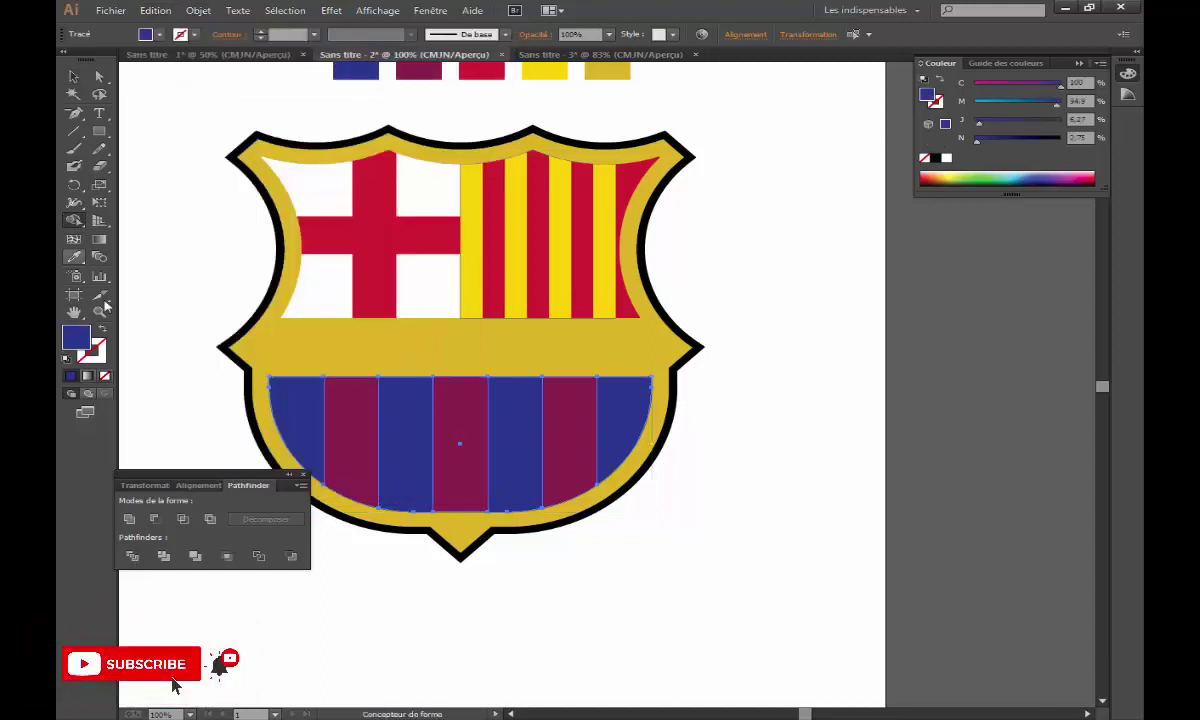
{"action": "left_click_drag", "start_coordinate": [302, 415], "coordinate": [620, 409]}
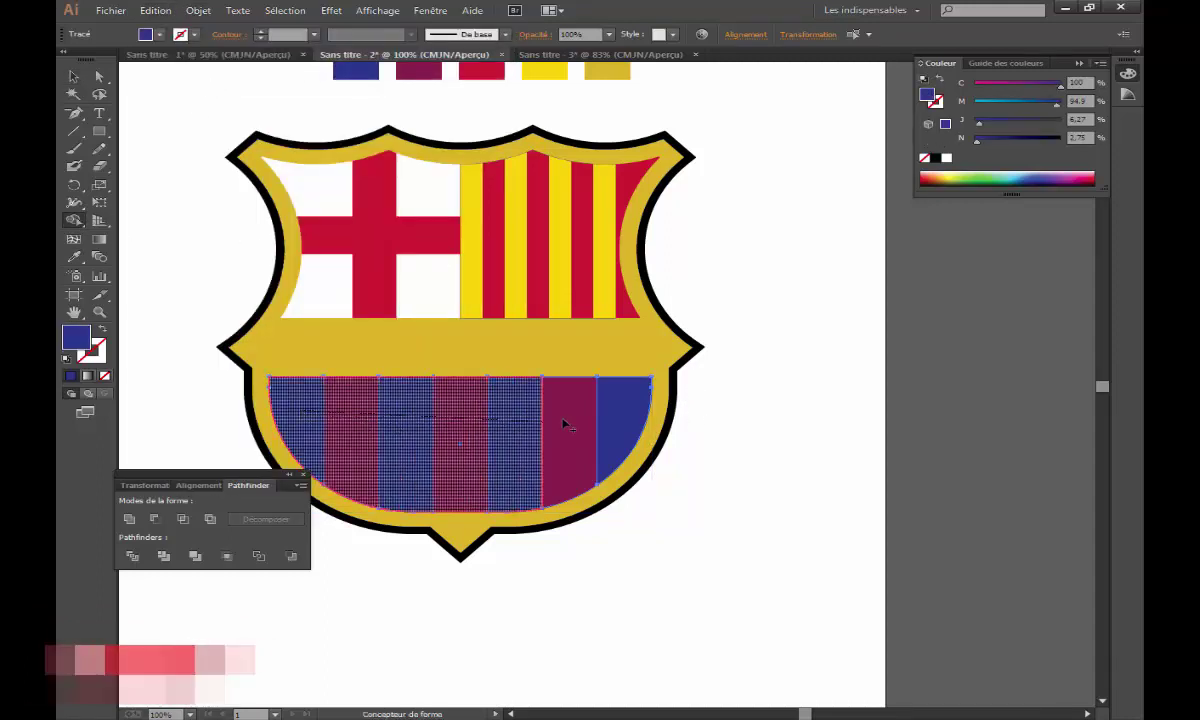
{"action": "left_click", "coordinate": [104, 330]}
{"action": "left_click", "coordinate": [936, 160]}
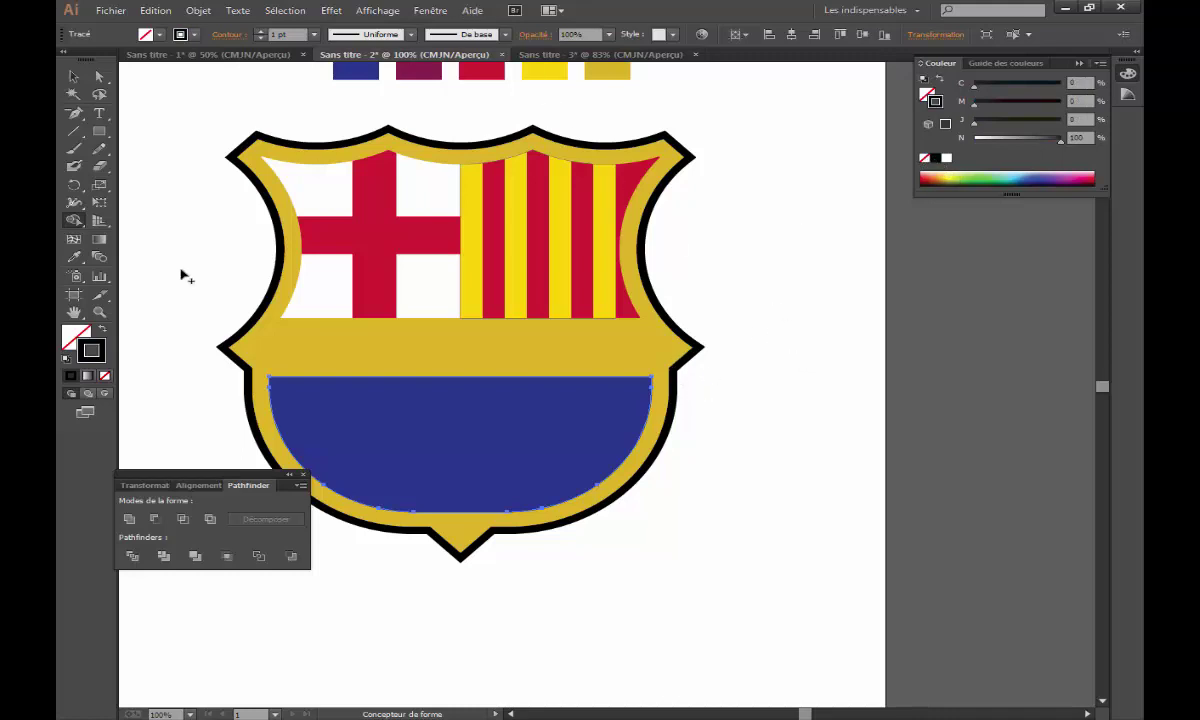
- Turn the blue half-oval into an outline only, black at 5 pt
{"action": "left_click", "coordinate": [73, 77]}
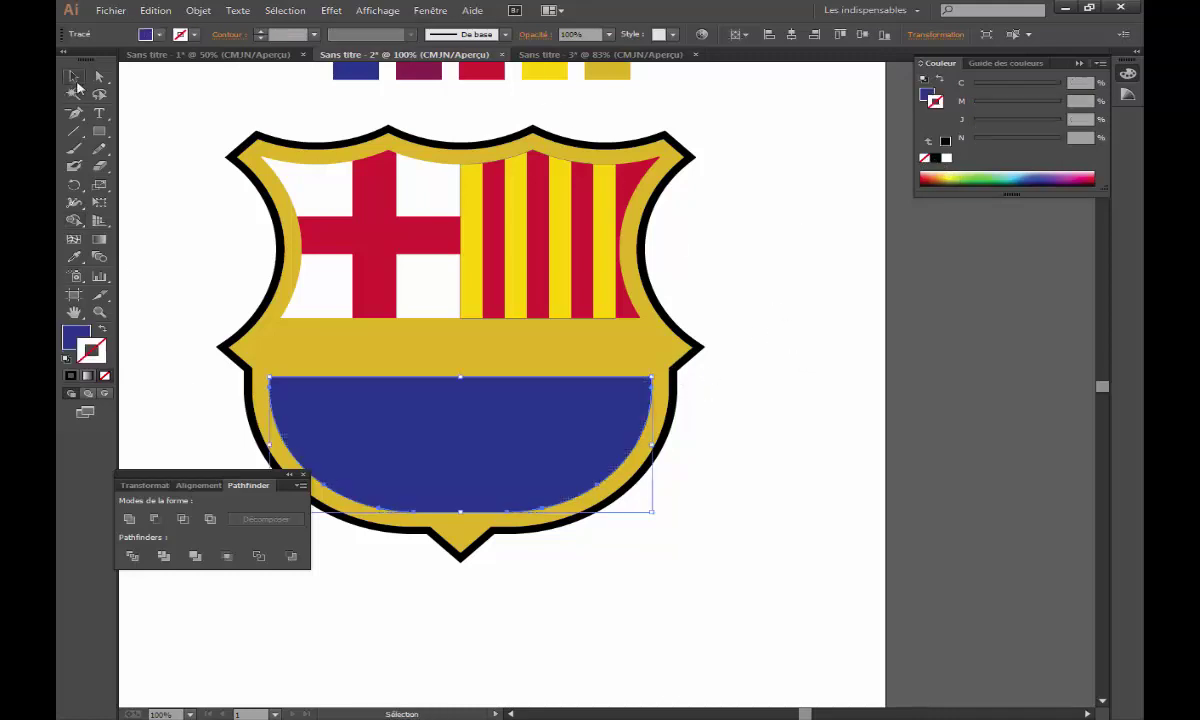
{"action": "left_click", "coordinate": [103, 331]}
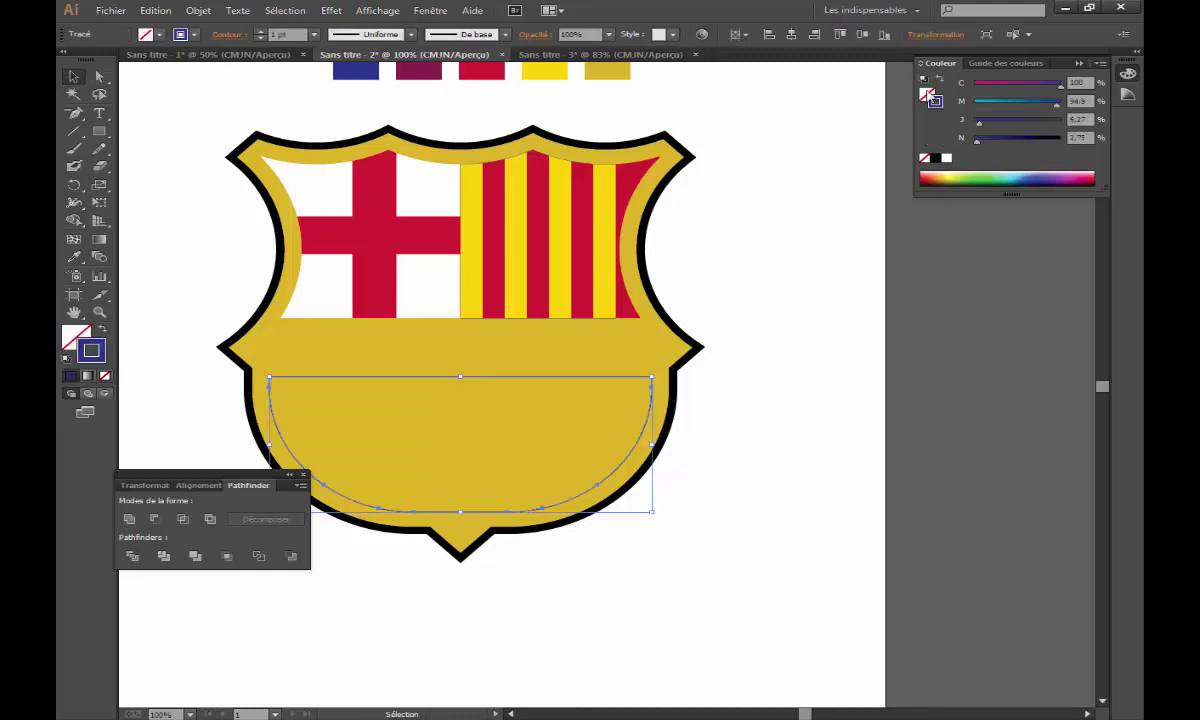
{"action": "left_click", "coordinate": [936, 160]}
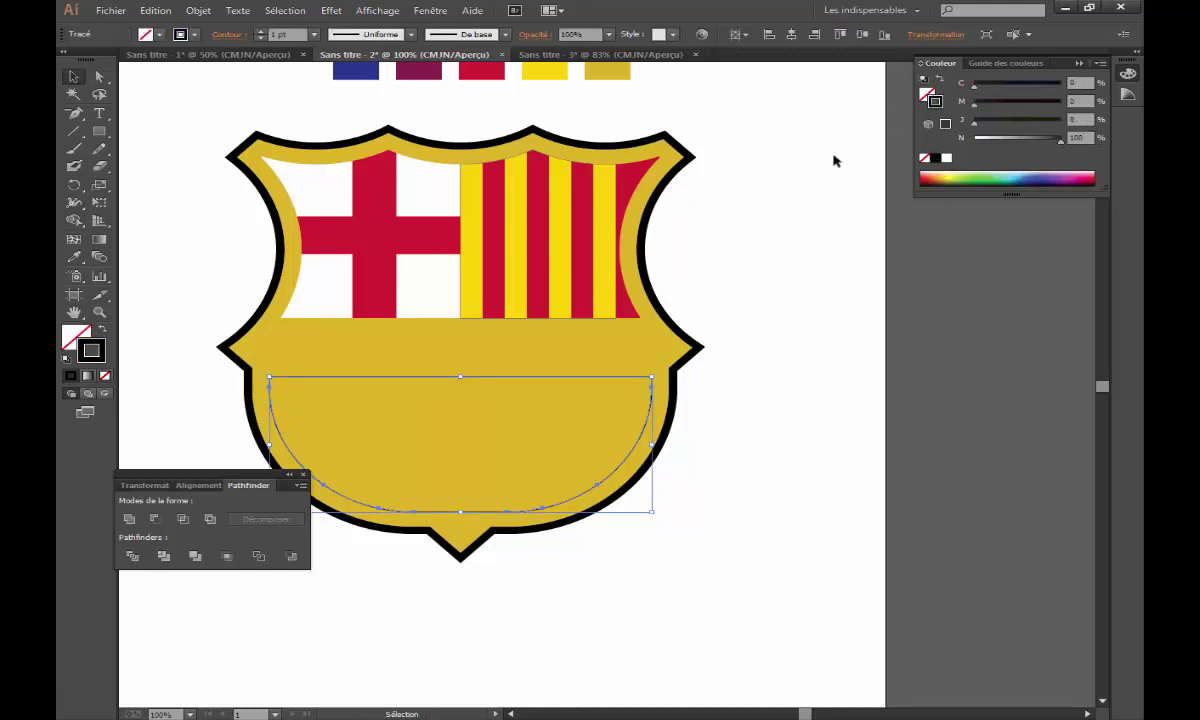
{"action": "left_click", "coordinate": [313, 34]}
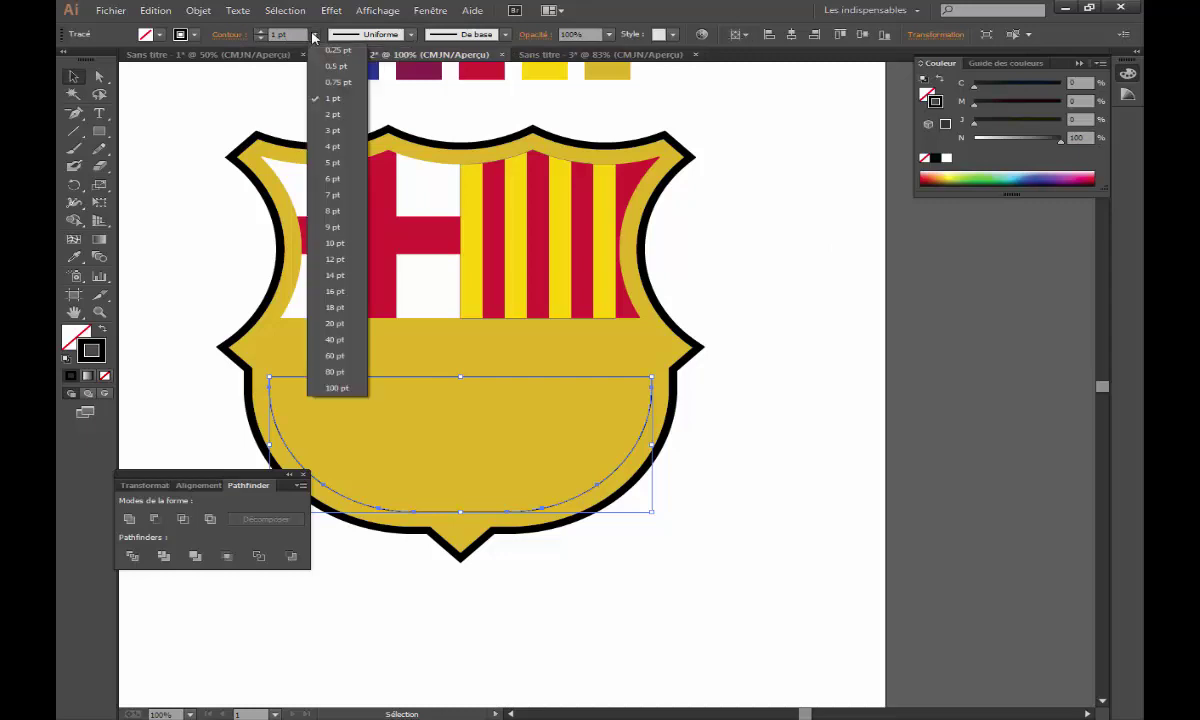
{"action": "left_click", "coordinate": [347, 137]}
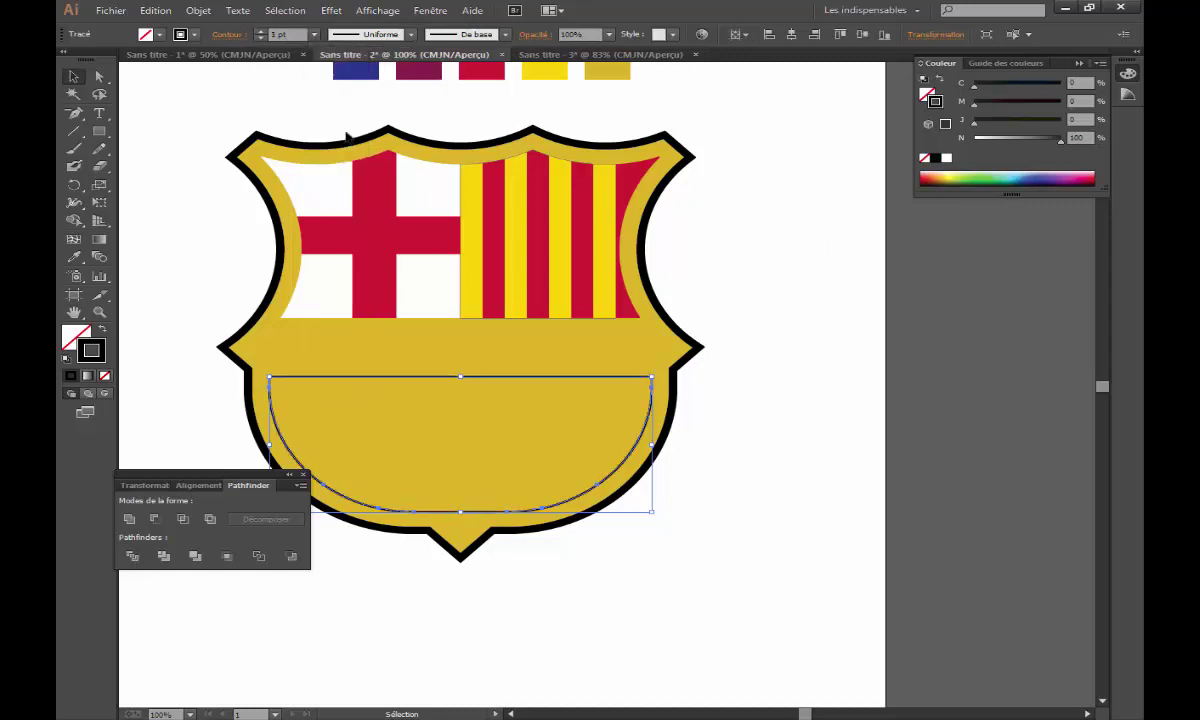
{"action": "left_click", "coordinate": [259, 31]}
{"action": "left_click", "coordinate": [259, 31]}
- Place the blue and maroon vertical stripes inside the outlined half-oval
{"action": "left_click", "coordinate": [740, 310]}
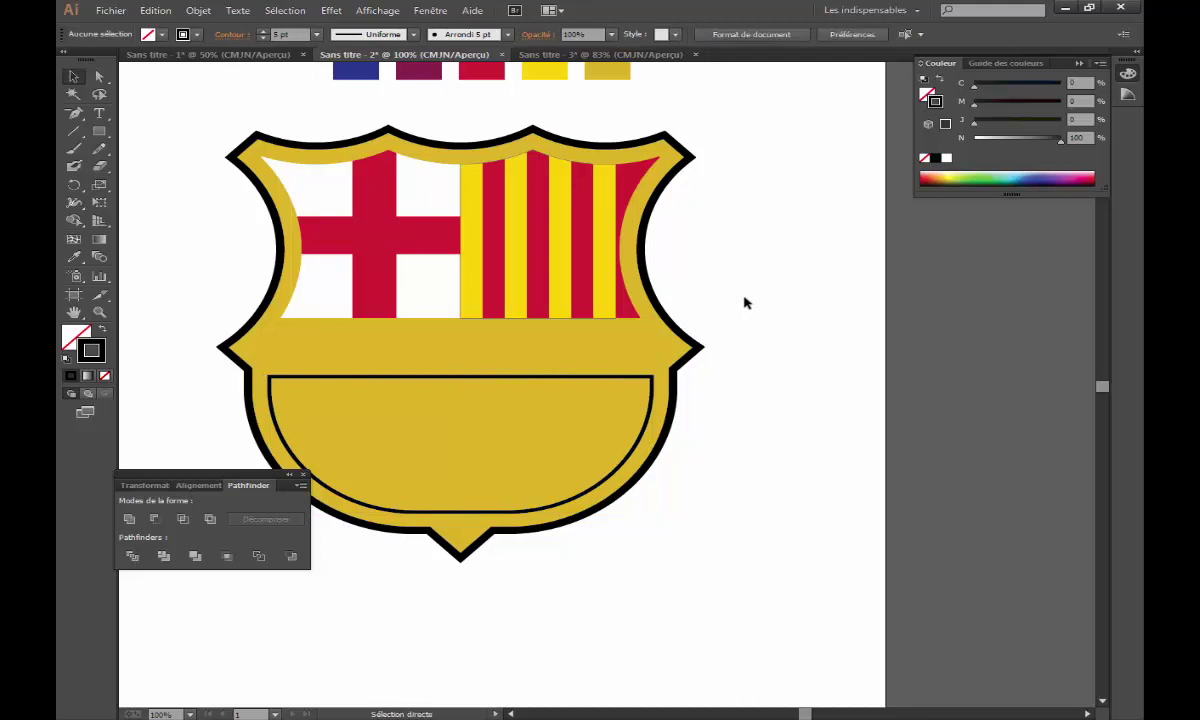
{"action": "mouse_move", "coordinate": [712, 410]}
{"action": "left_mouse_down"}
{"action": "mouse_move", "coordinate": [662, 339]}
{"action": "mouse_move", "coordinate": [648, 348]}
{"action": "mouse_move", "coordinate": [705, 468]}
{"action": "left_mouse_up"}
{"action": "left_click", "coordinate": [794, 397]}
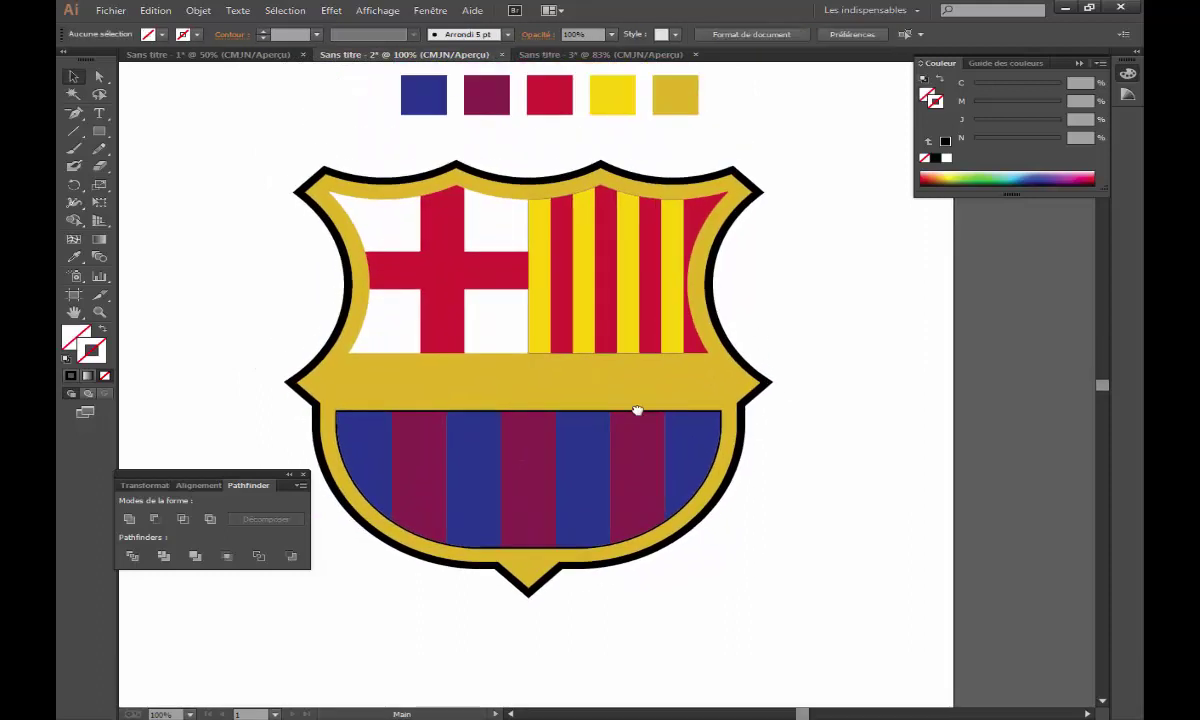
- At 150% zoom, copy the white cross panel and paste it in front
{"action": "left_click", "coordinate": [501, 324]}
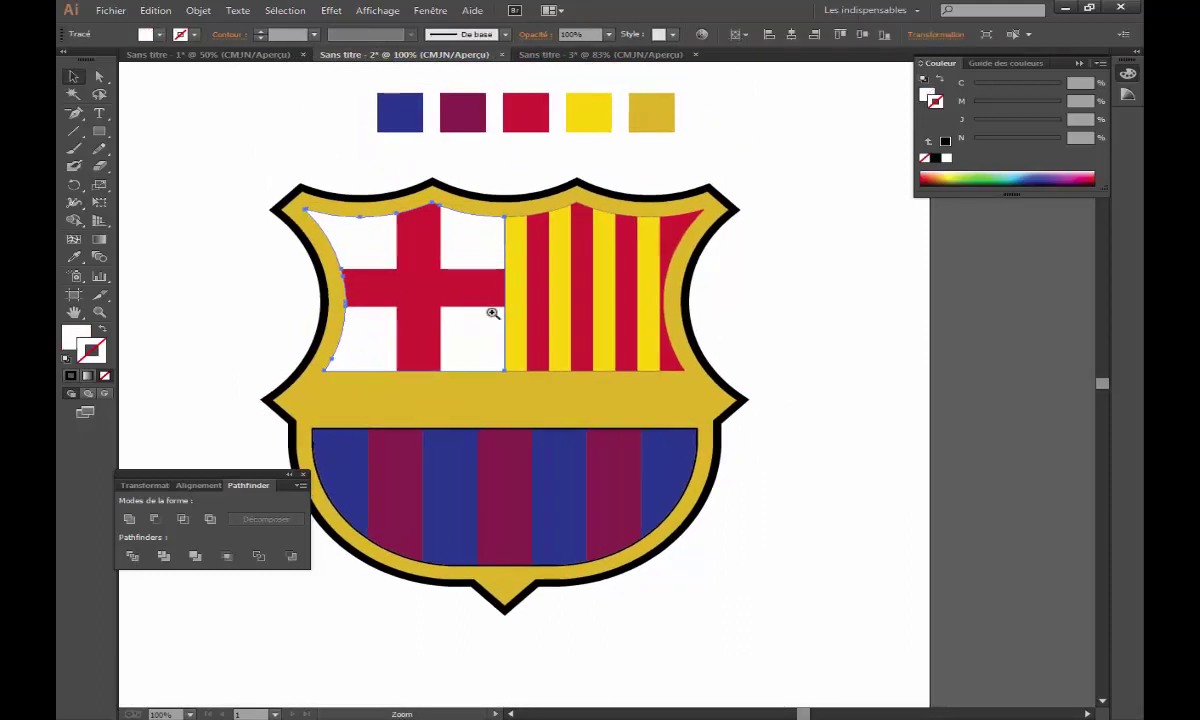
{"action": "key", "text": "ctrl+plus"}
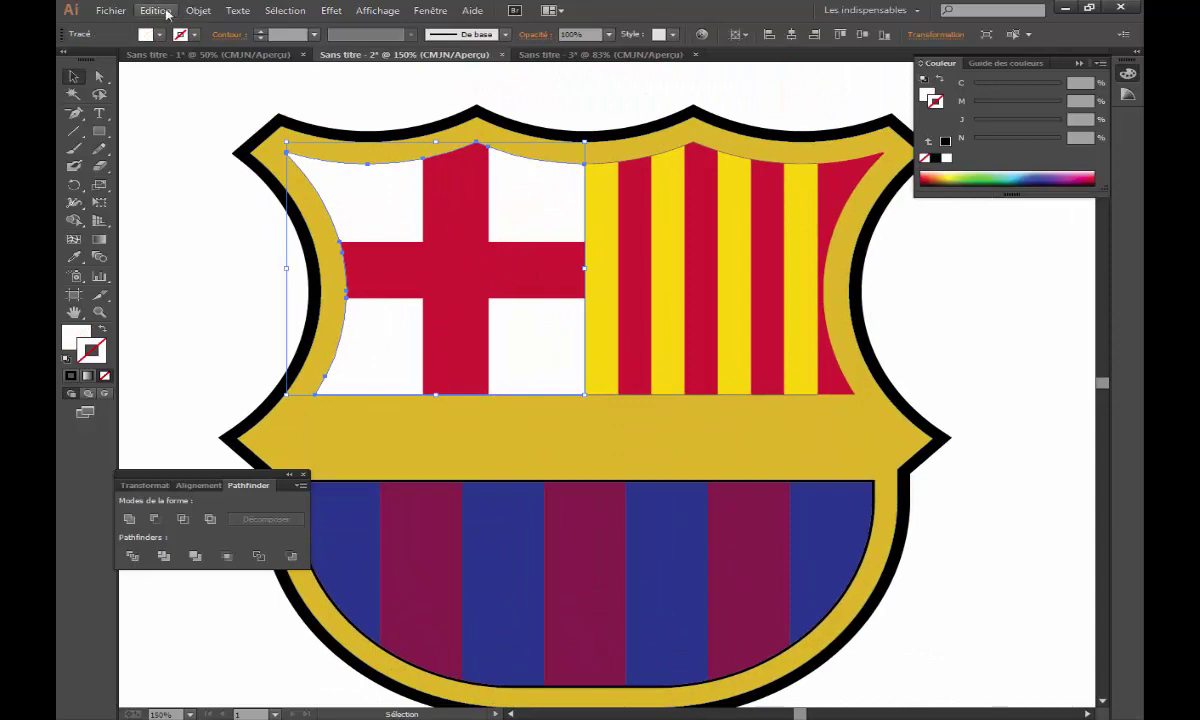
{"action": "left_click", "coordinate": [155, 10]}
{"action": "left_click", "coordinate": [190, 80]}
{"action": "left_click", "coordinate": [211, 224]}
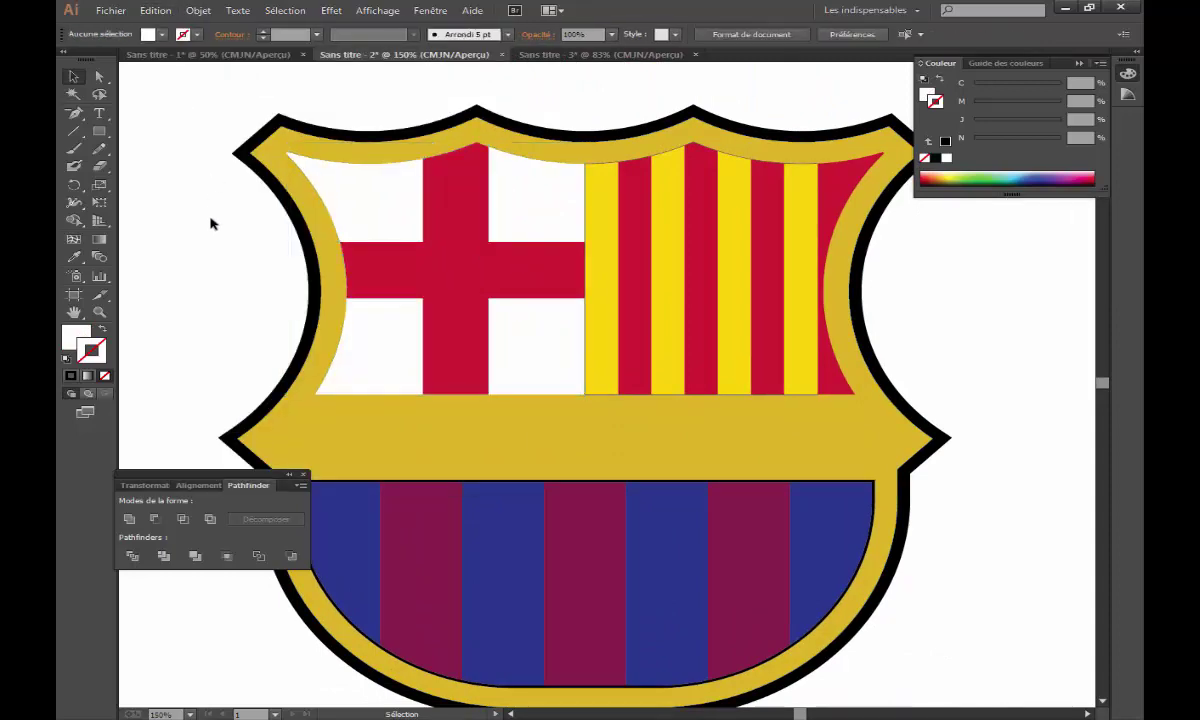
{"action": "left_click", "coordinate": [158, 10]}
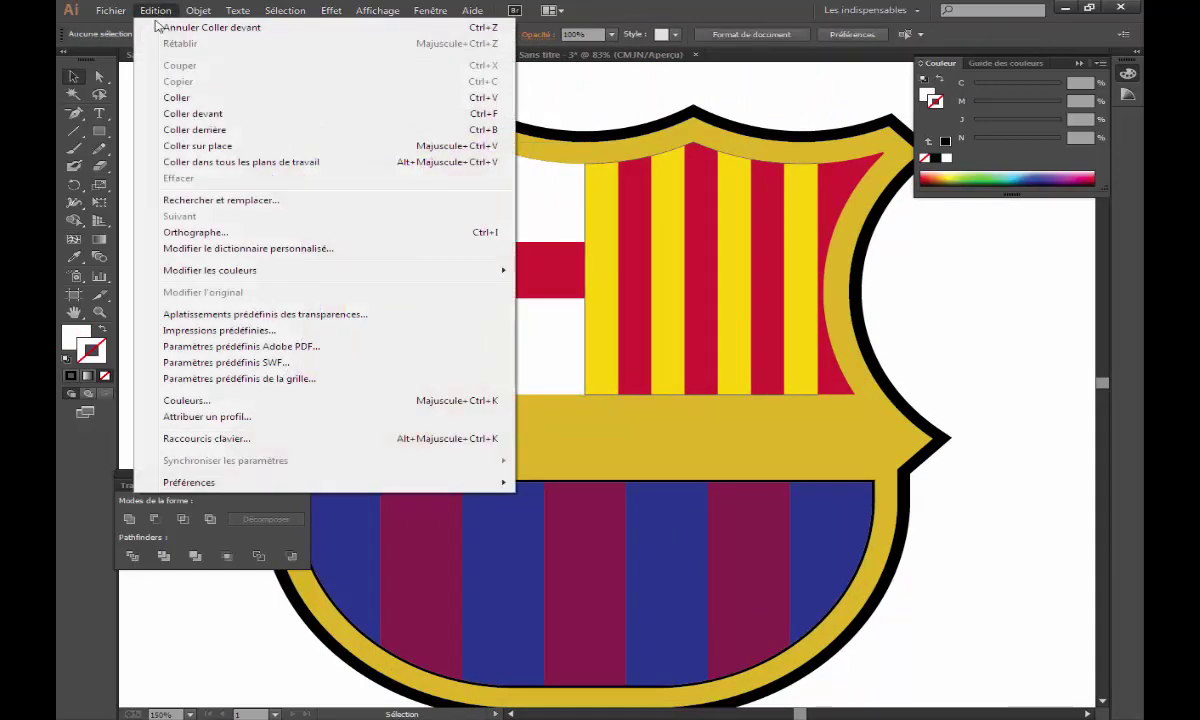
{"action": "left_click", "coordinate": [230, 114]}
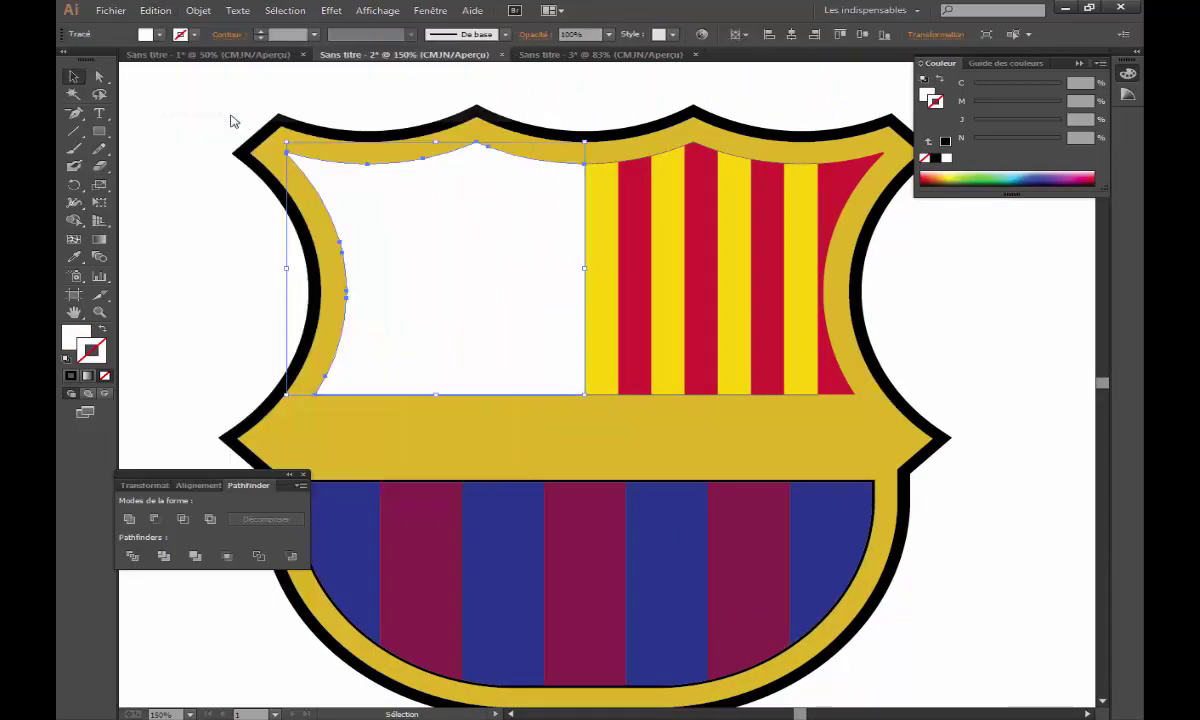
- Make the pasted copy an outline only with a 5 pt stroke
{"action": "left_click", "coordinate": [102, 330]}
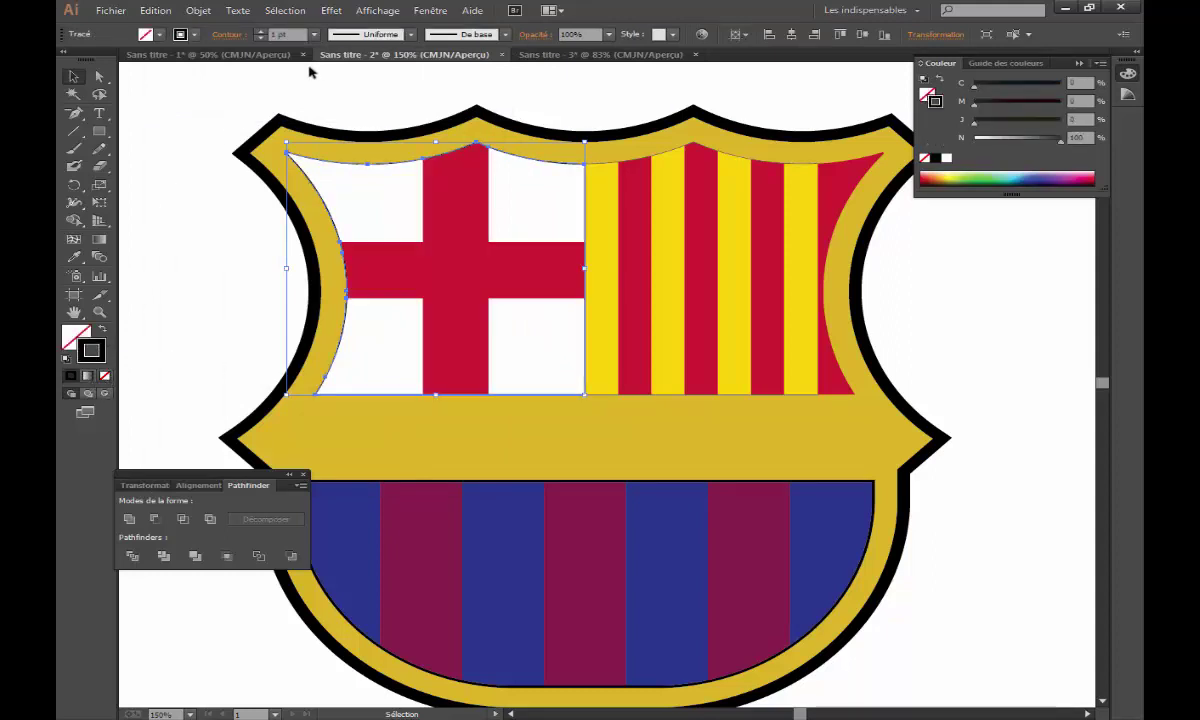
{"action": "left_click", "coordinate": [260, 31]}
{"action": "left_click", "coordinate": [260, 31]}
{"action": "left_click", "coordinate": [260, 31]}
{"action": "left_click", "coordinate": [260, 31]}
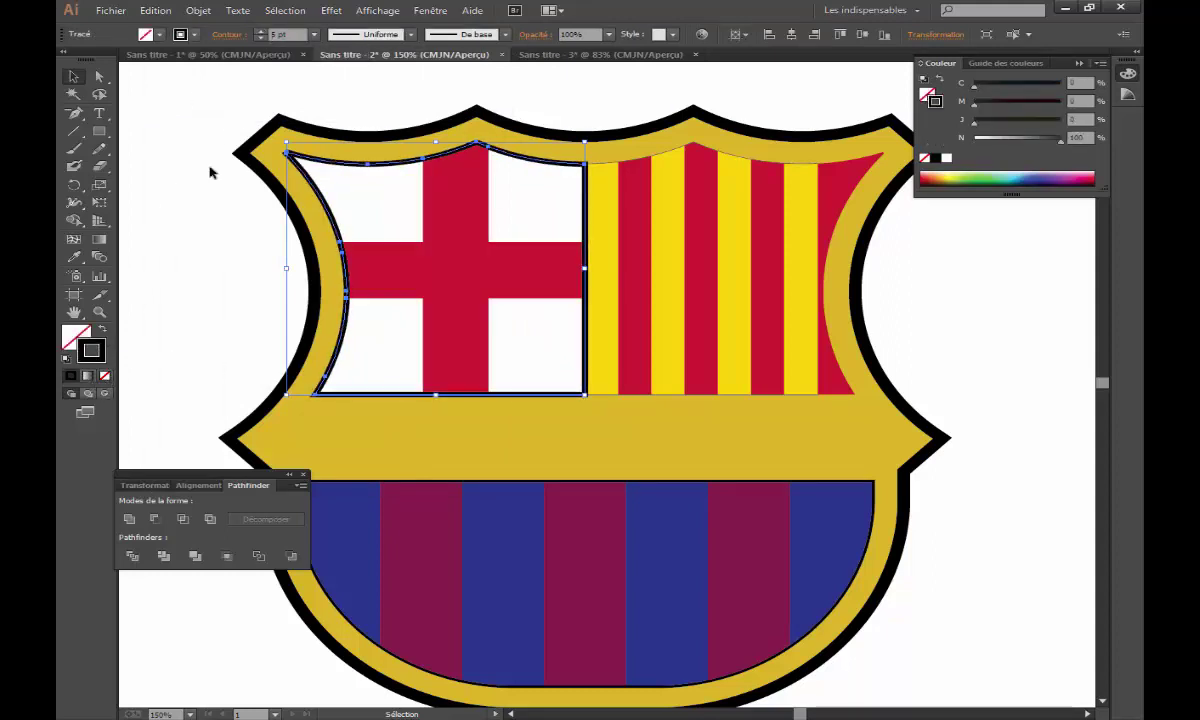
{"action": "left_click", "coordinate": [230, 214]}
{"action": "scroll", "coordinate": [447, 292], "scroll_direction": "down", "scroll_amount": 5}
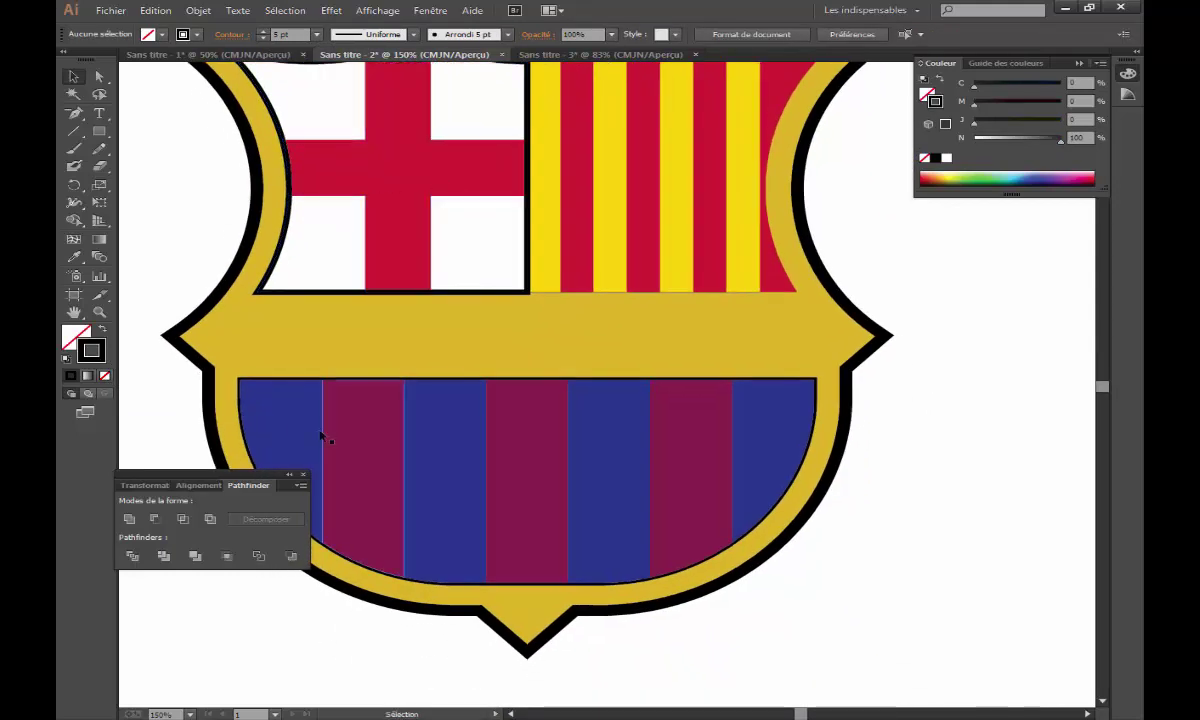
- Select all seven blue and maroon lower stripes and group them
{"action": "left_click", "coordinate": [321, 434]}
{"action": "left_click", "coordinate": [380, 430], "text": "shift"}
{"action": "left_click", "coordinate": [425, 422], "text": "shift"}
{"action": "left_click", "coordinate": [525, 430], "text": "shift"}
{"action": "left_click", "coordinate": [605, 430], "text": "shift"}
{"action": "left_click", "coordinate": [690, 425], "text": "shift"}
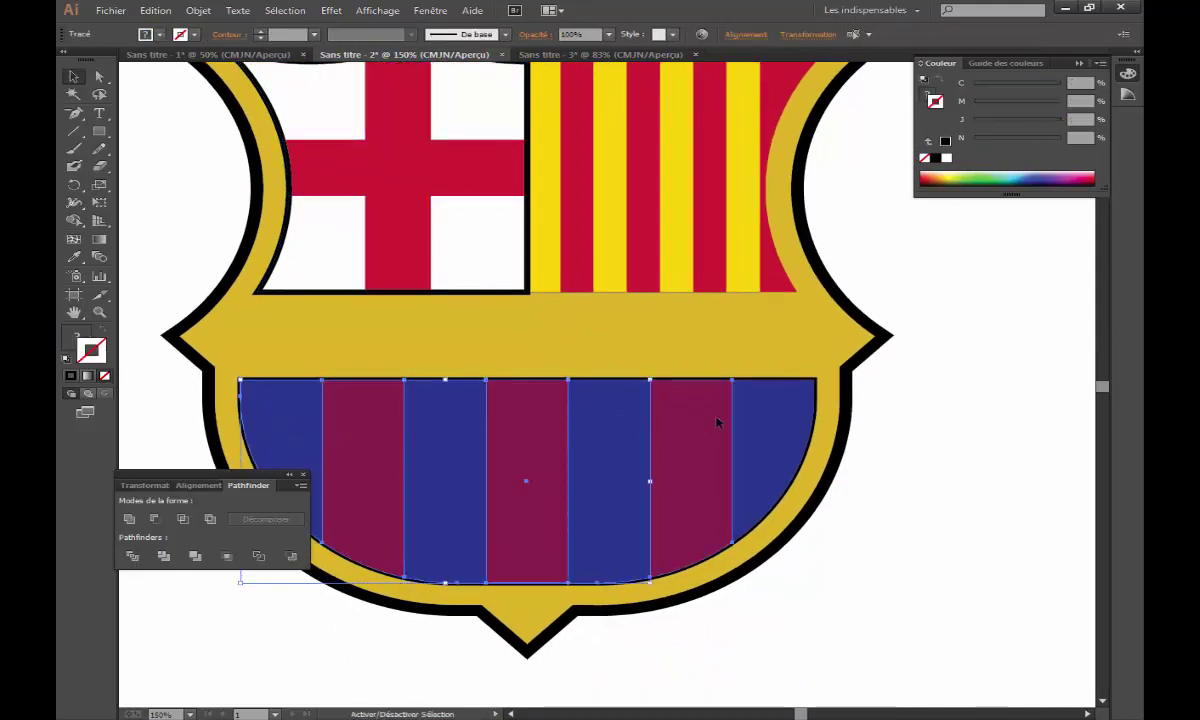
{"action": "left_click", "coordinate": [745, 399], "text": "shift"}
{"action": "key", "text": "ctrl+g"}
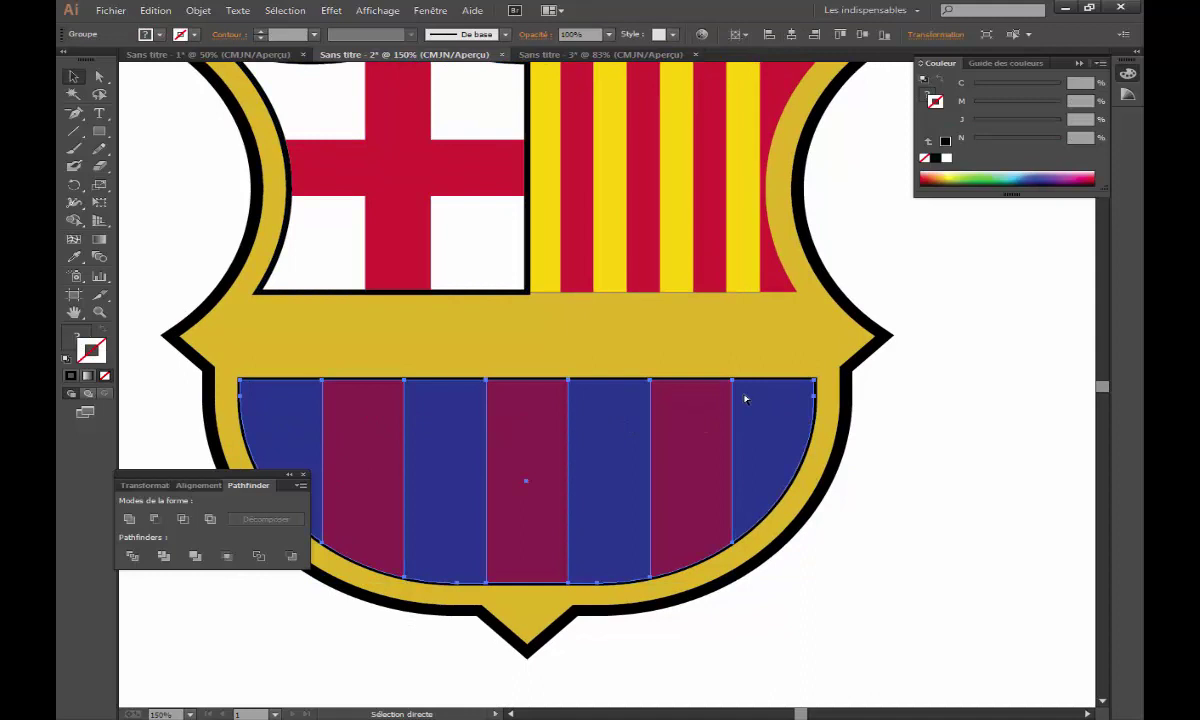
{"action": "key", "text": "v"}
{"action": "left_click", "coordinate": [853, 442]}
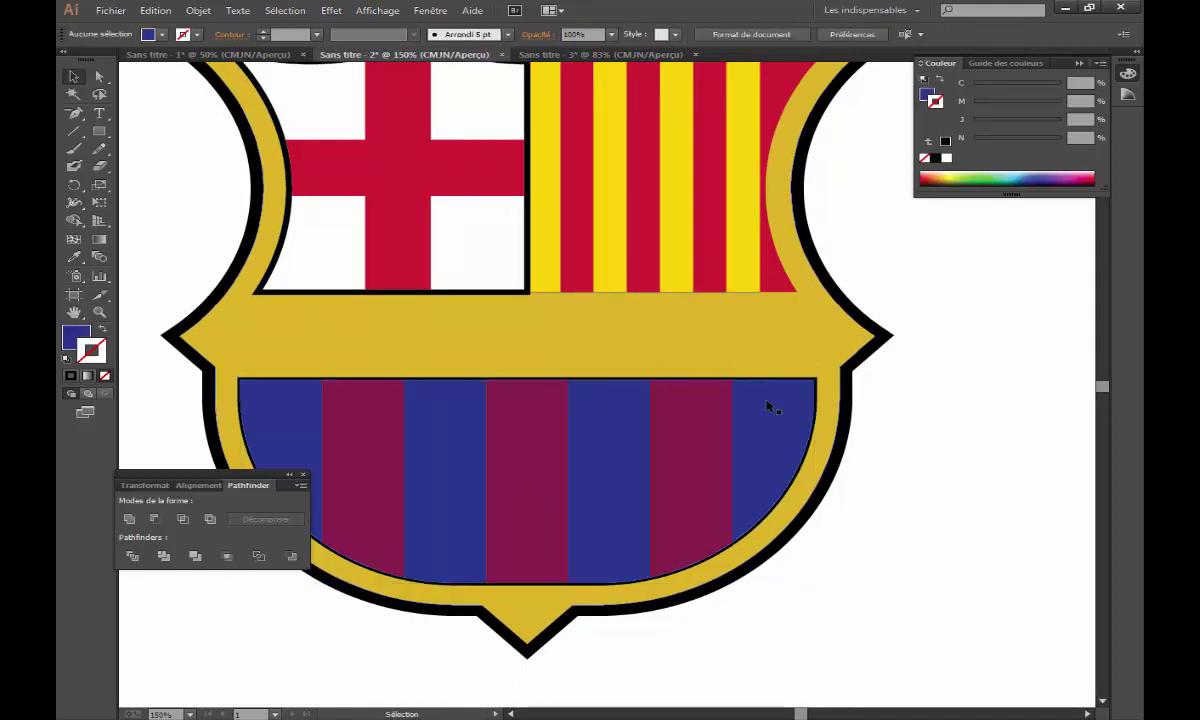
- Bring the lower stripes to the front with Arrange > Bring to Front
{"action": "right_click", "coordinate": [662, 383]}
{"action": "mouse_move", "coordinate": [716, 589]}
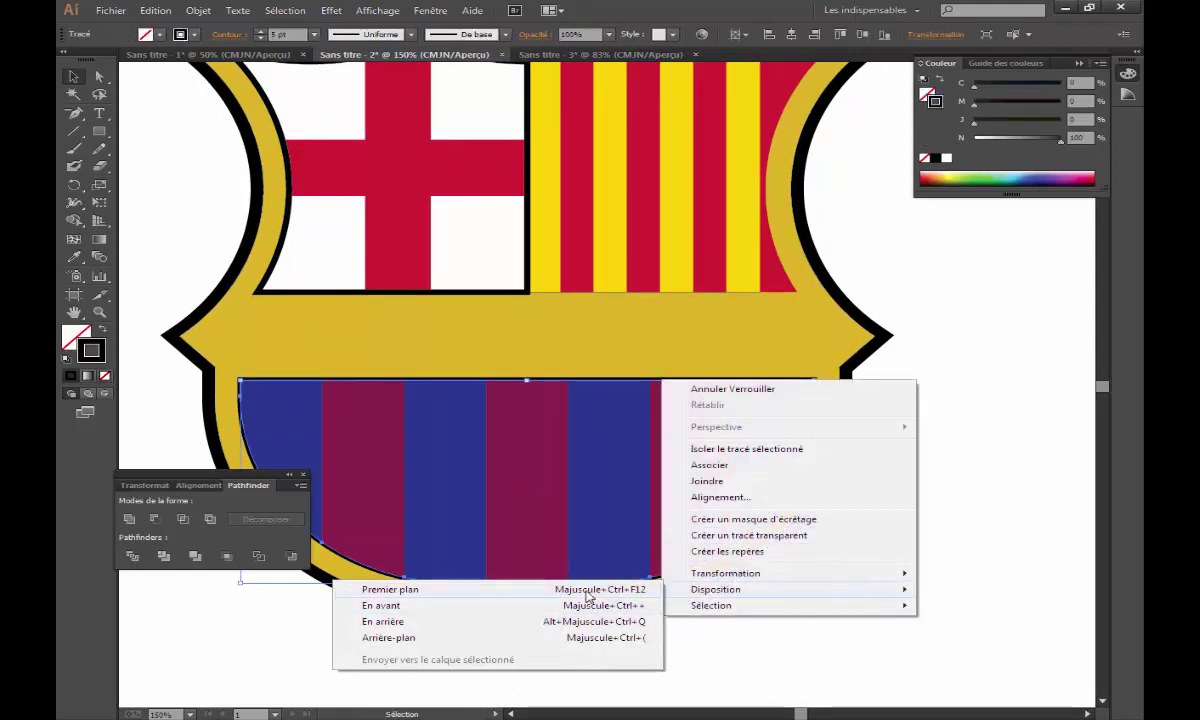
{"action": "left_click", "coordinate": [589, 592]}
{"action": "key", "text": "a"}
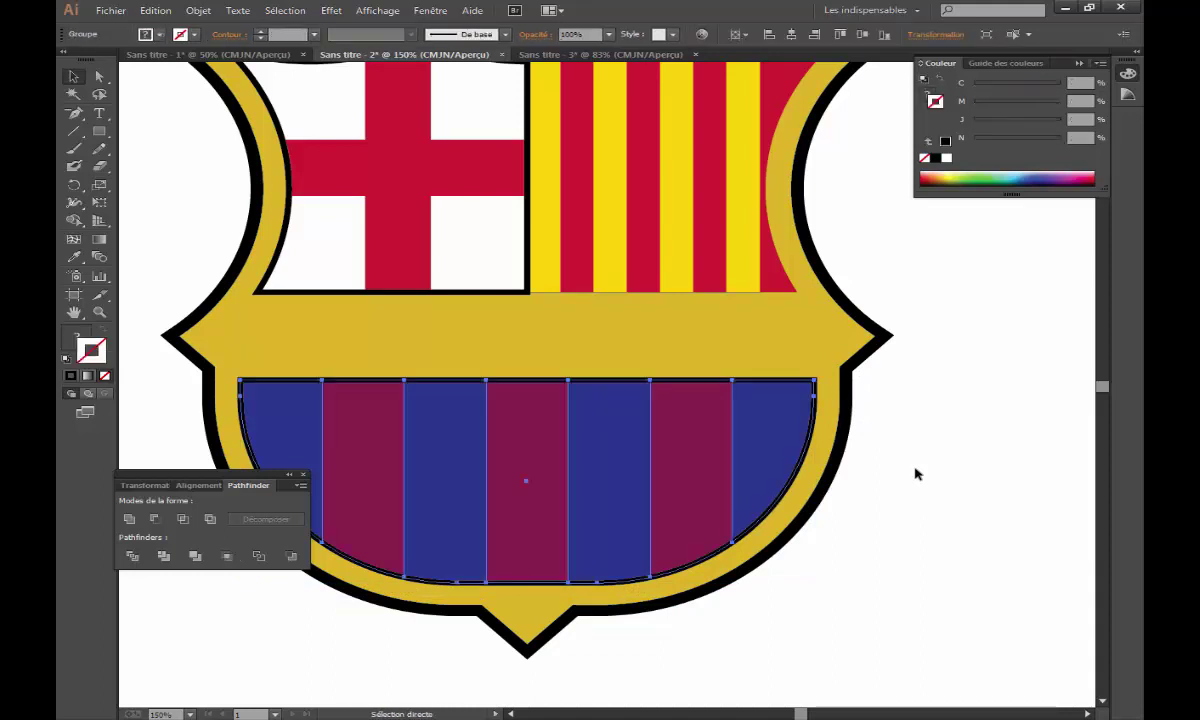
{"action": "left_click", "coordinate": [916, 474]}
{"action": "key", "text": "v"}
{"action": "scroll", "coordinate": [728, 375], "scroll_direction": "up", "scroll_amount": 3}
{"action": "scroll", "coordinate": [718, 436], "scroll_direction": "right", "scroll_amount": 3}
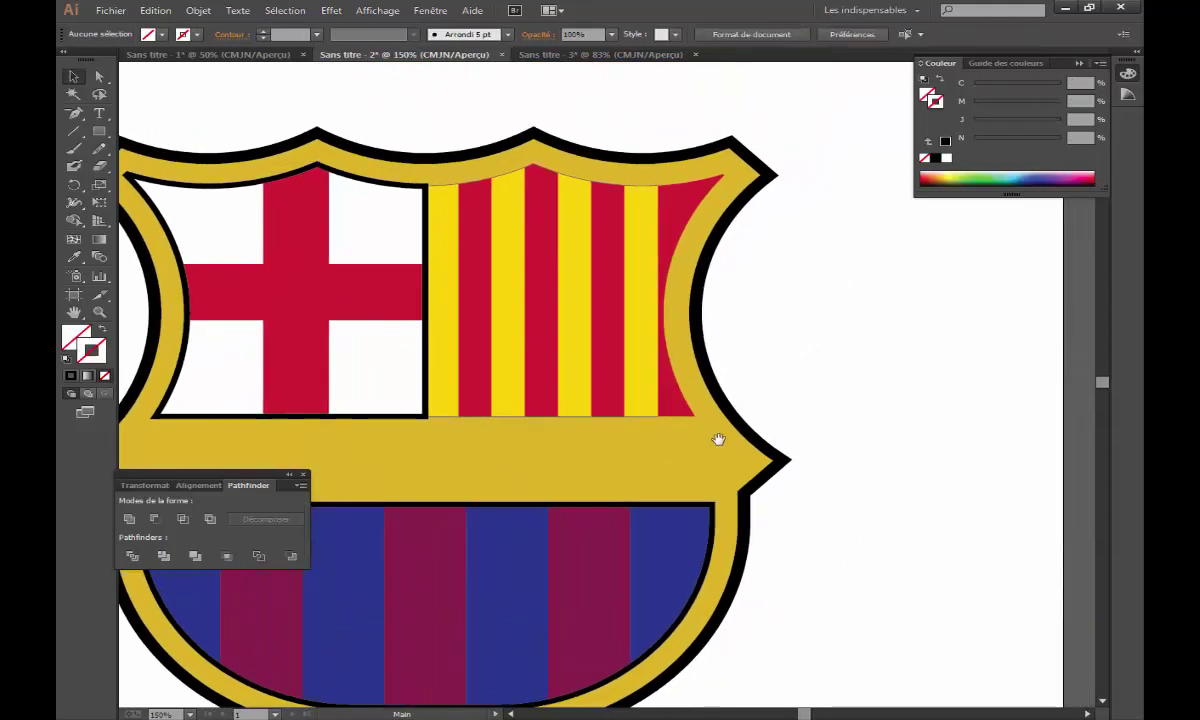
- Select the eight red and yellow upper-right stripes and group them
{"action": "left_click", "coordinate": [452, 215]}
{"action": "left_click", "coordinate": [482, 233], "text": "shift"}
{"action": "left_click", "coordinate": [509, 201], "text": "shift"}
{"action": "left_click", "coordinate": [549, 203], "text": "shift"}
{"action": "left_click", "coordinate": [575, 210], "text": "shift"}
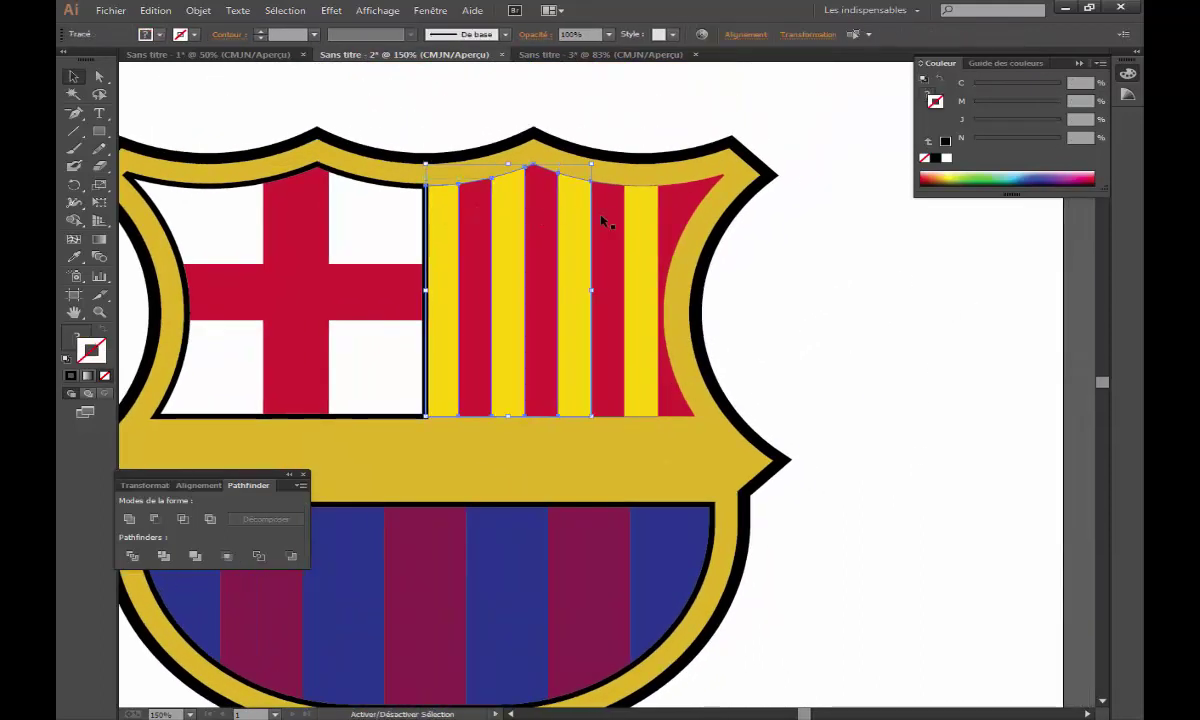
{"action": "left_click", "coordinate": [606, 222], "text": "shift"}
{"action": "left_click", "coordinate": [643, 214], "text": "shift"}
{"action": "left_click", "coordinate": [690, 202], "text": "shift"}
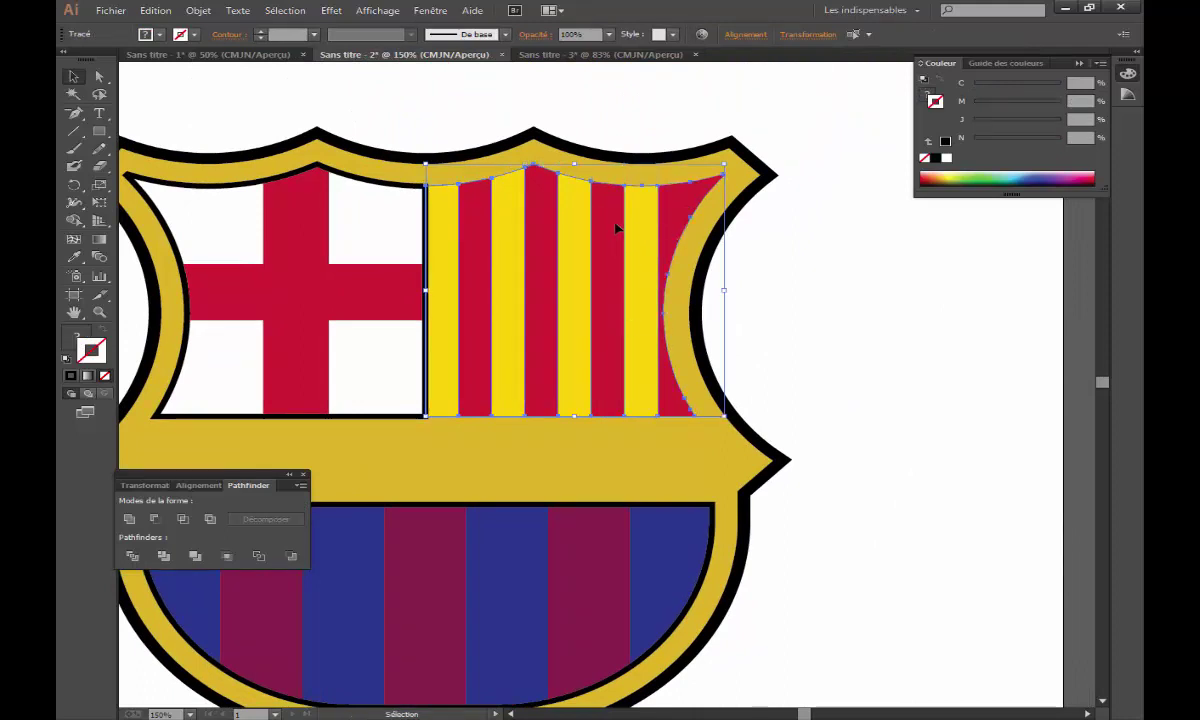
{"action": "right_click", "coordinate": [564, 217]}
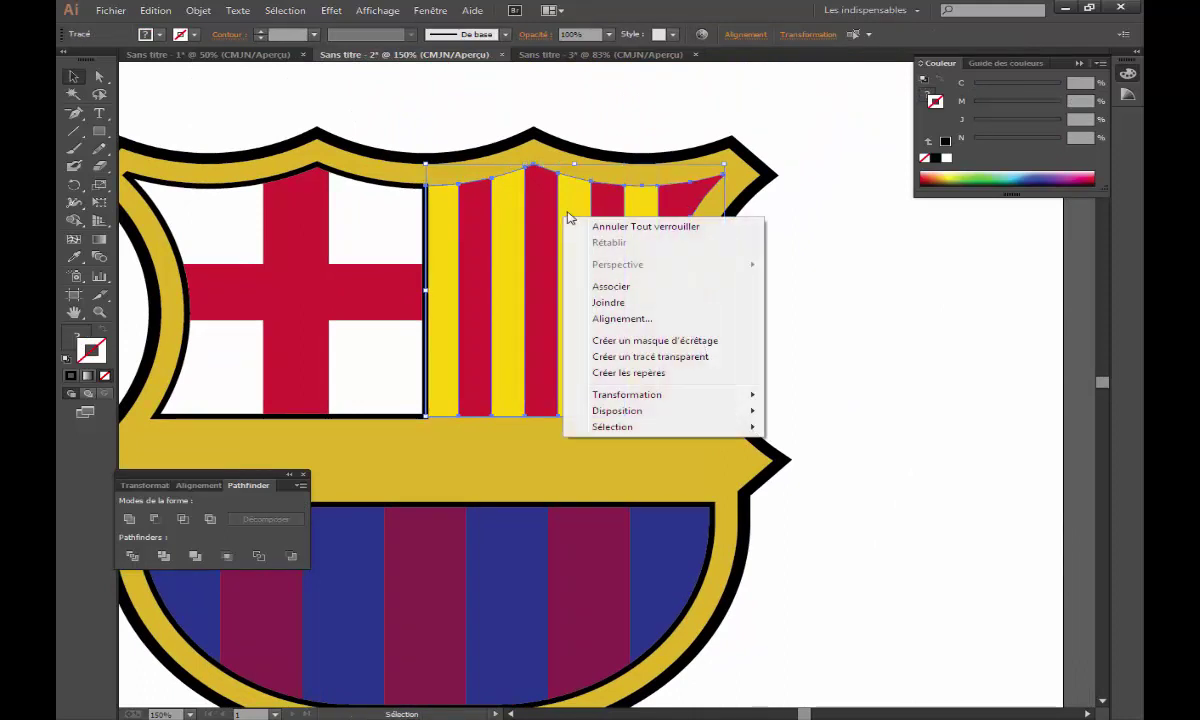
{"action": "left_click", "coordinate": [612, 286]}
- Paste a copy of the stripe group in front and merge it into one shape with Shape Builder
{"action": "left_click", "coordinate": [155, 10]}
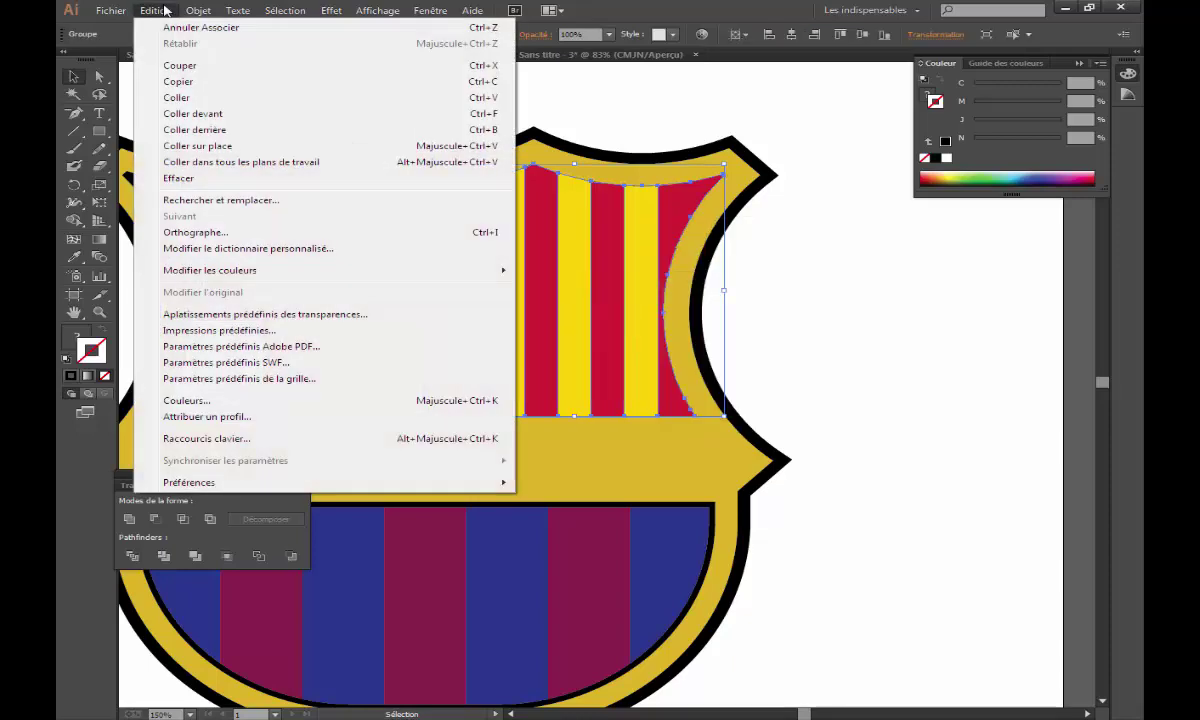
{"action": "left_click", "coordinate": [204, 82]}
{"action": "left_click", "coordinate": [220, 107]}
{"action": "left_click", "coordinate": [157, 11]}
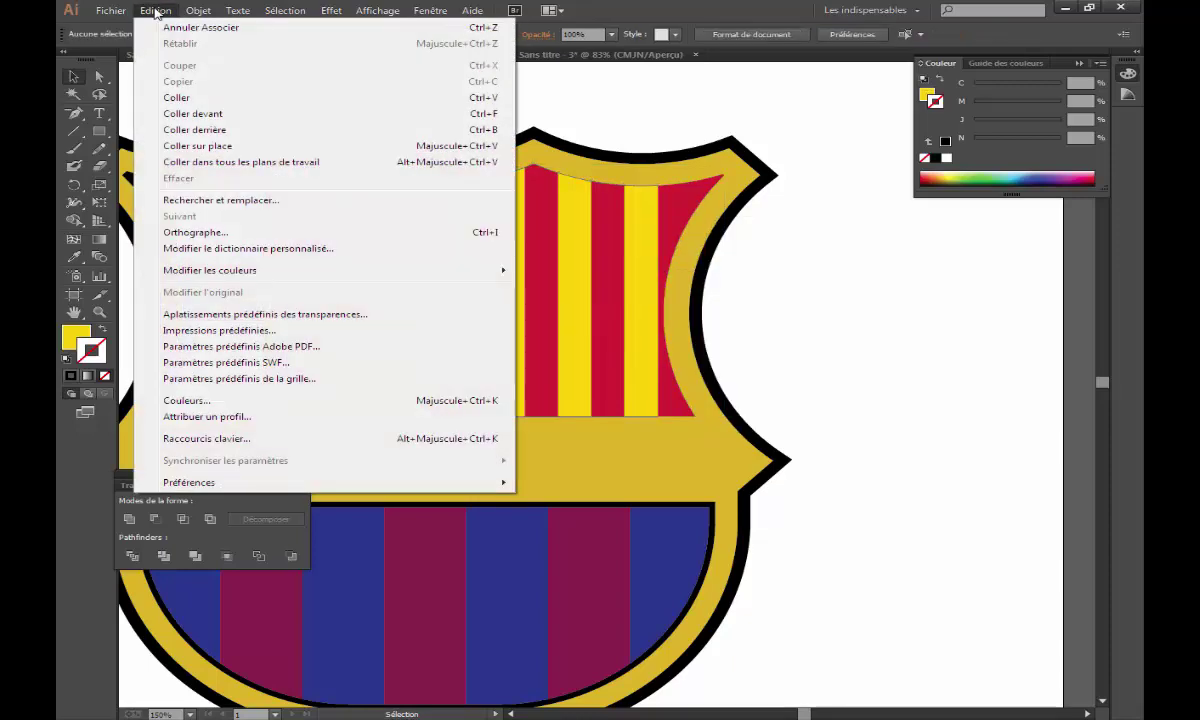
{"action": "left_click", "coordinate": [229, 117]}
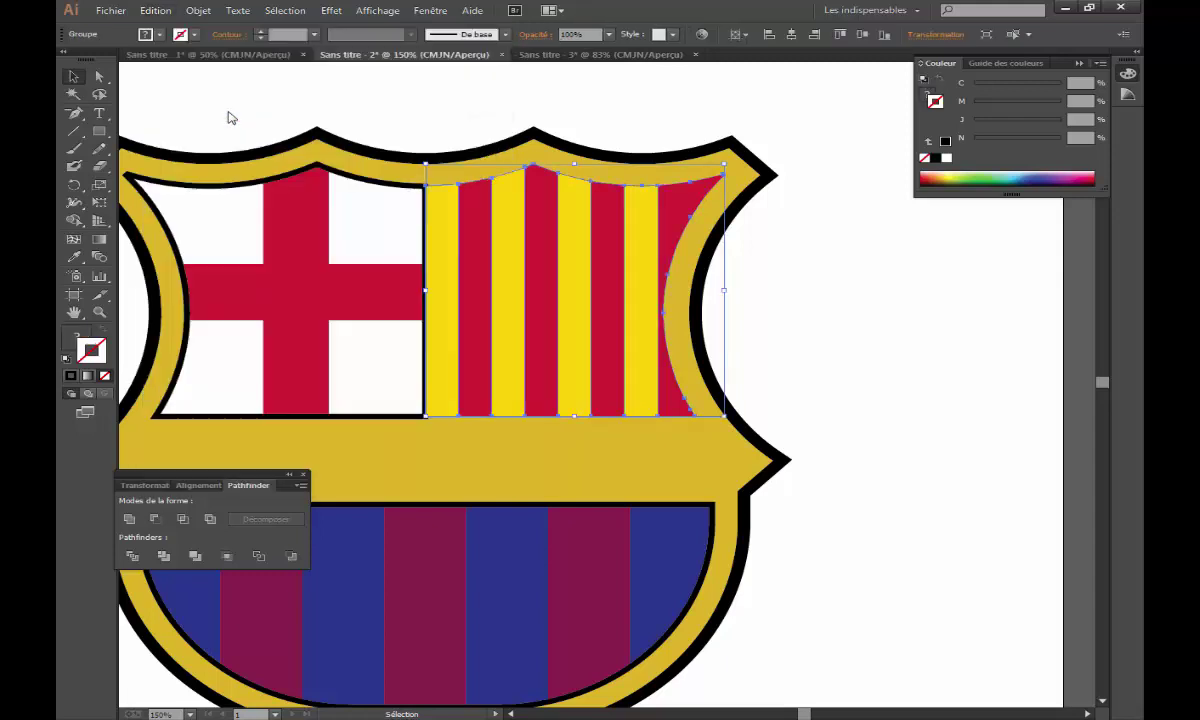
{"action": "left_click", "coordinate": [74, 220]}
{"action": "left_click_drag", "start_coordinate": [445, 213], "coordinate": [680, 200]}
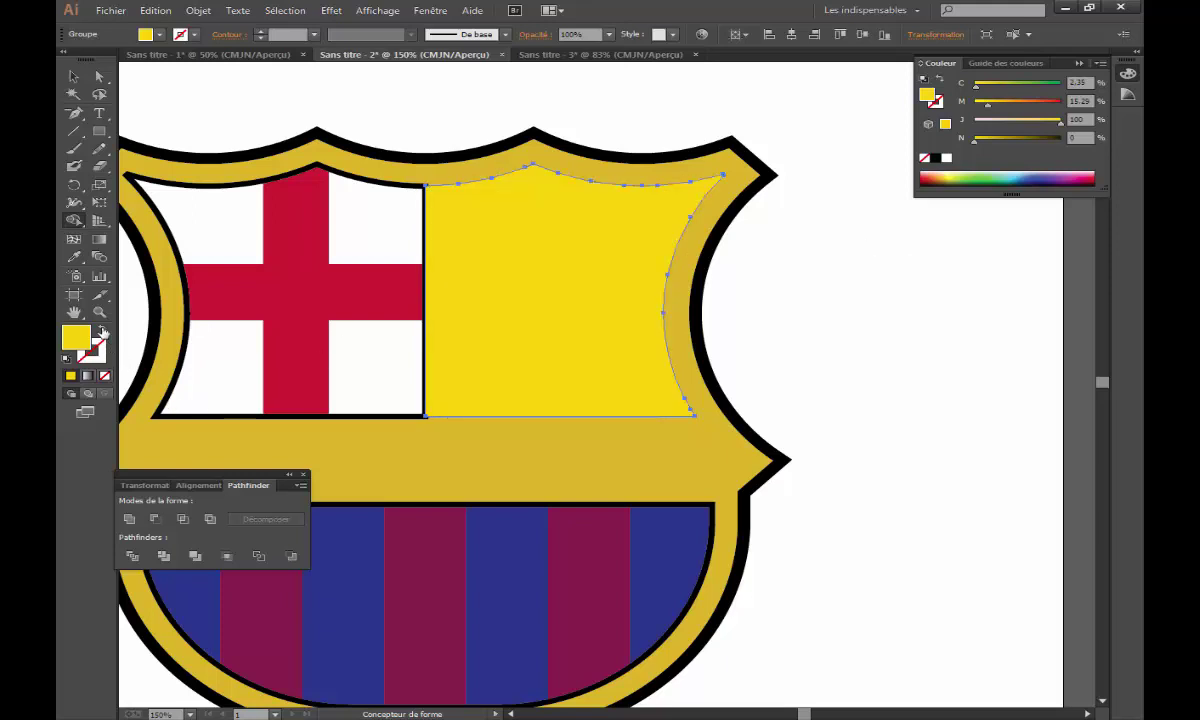
- Copy the 5 pt black outline onto the upper-right panel with the Eyedropper, then fit the artboard
{"action": "left_click", "coordinate": [102, 331]}
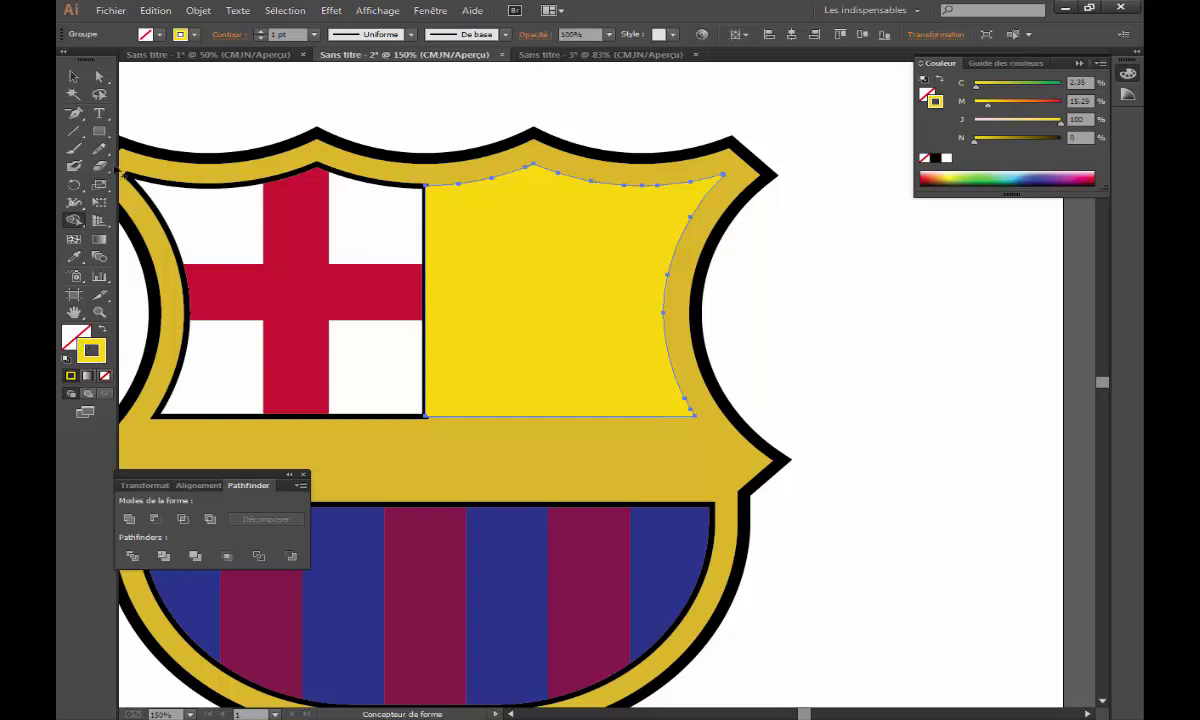
{"action": "key", "text": "shift+x"}
{"action": "key", "text": "v"}
{"action": "left_click", "coordinate": [476, 226]}
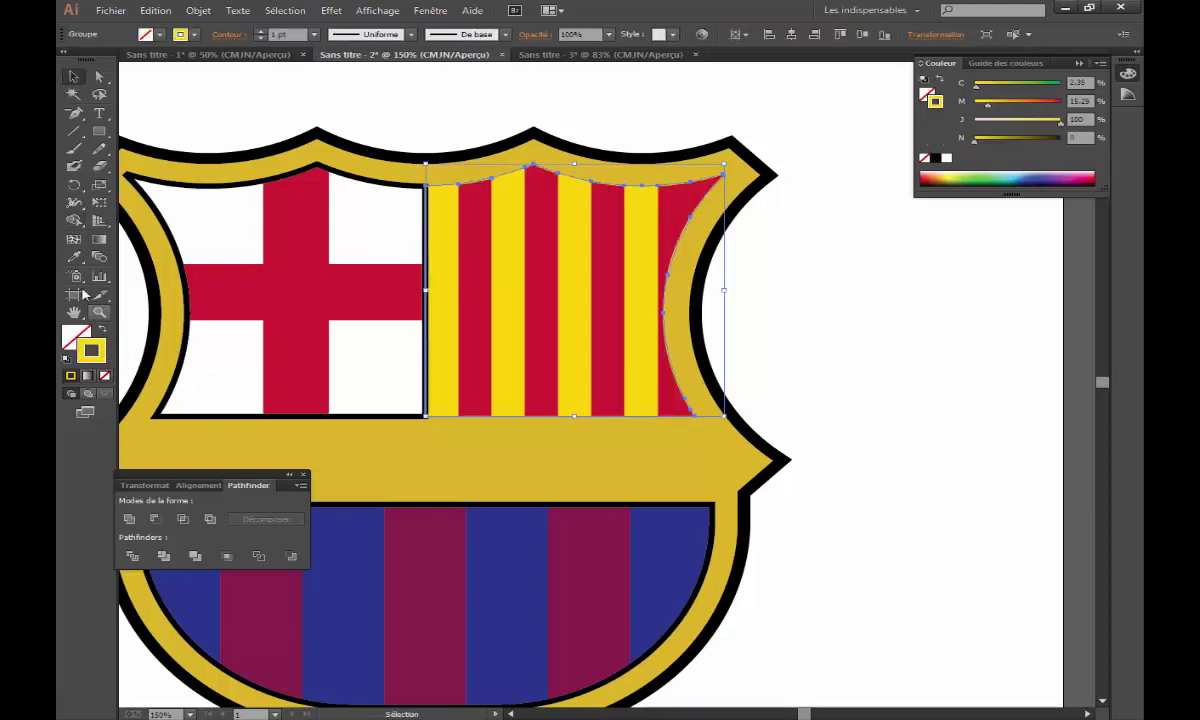
{"action": "left_click", "coordinate": [73, 257]}
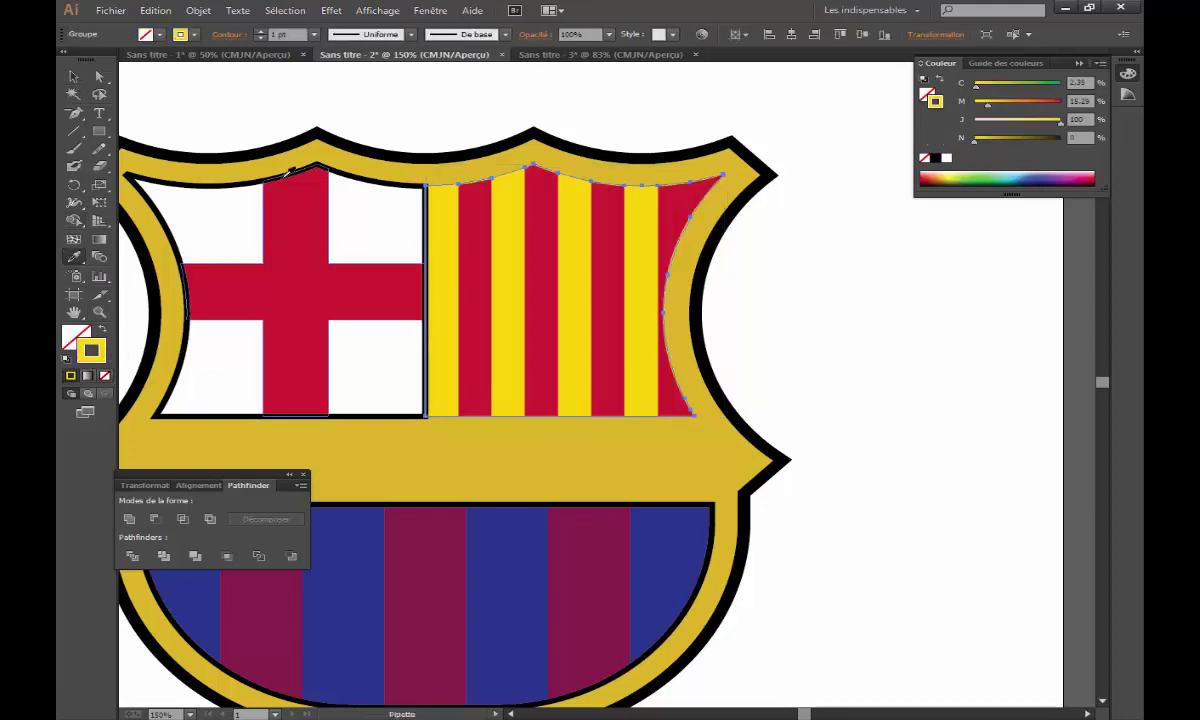
{"action": "left_click", "coordinate": [285, 170]}
{"action": "key", "text": "v"}
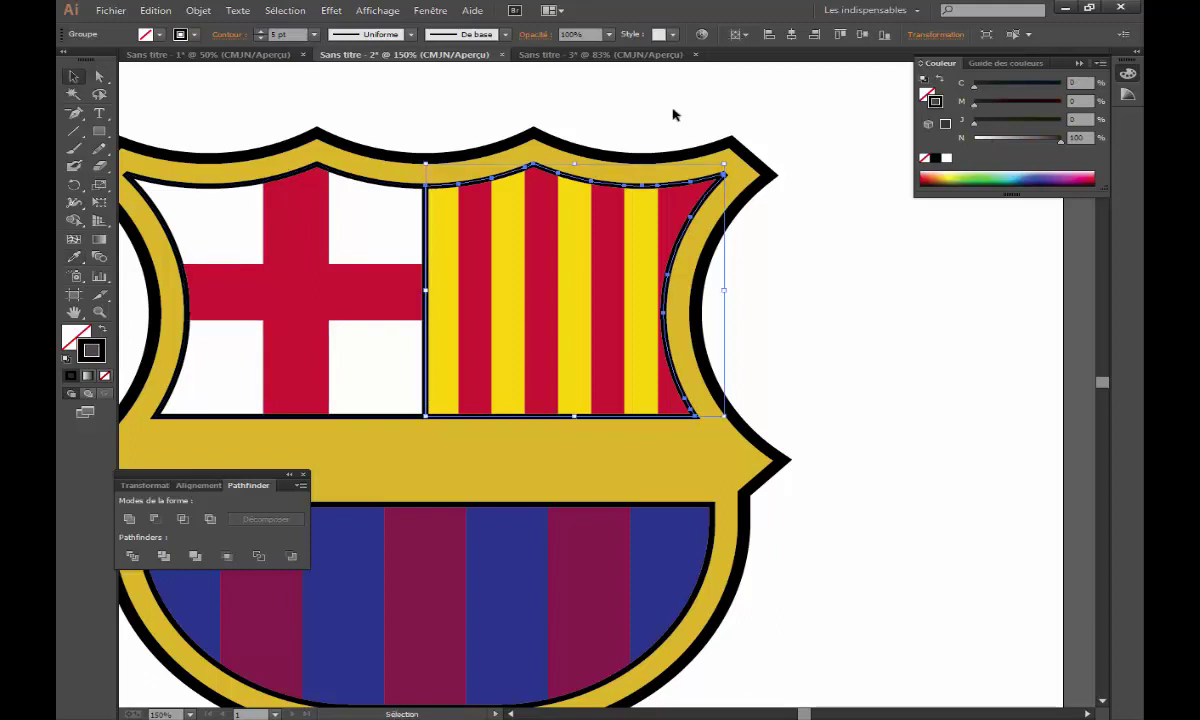
{"action": "left_click", "coordinate": [850, 253]}
{"action": "key", "text": "ctrl+0"}
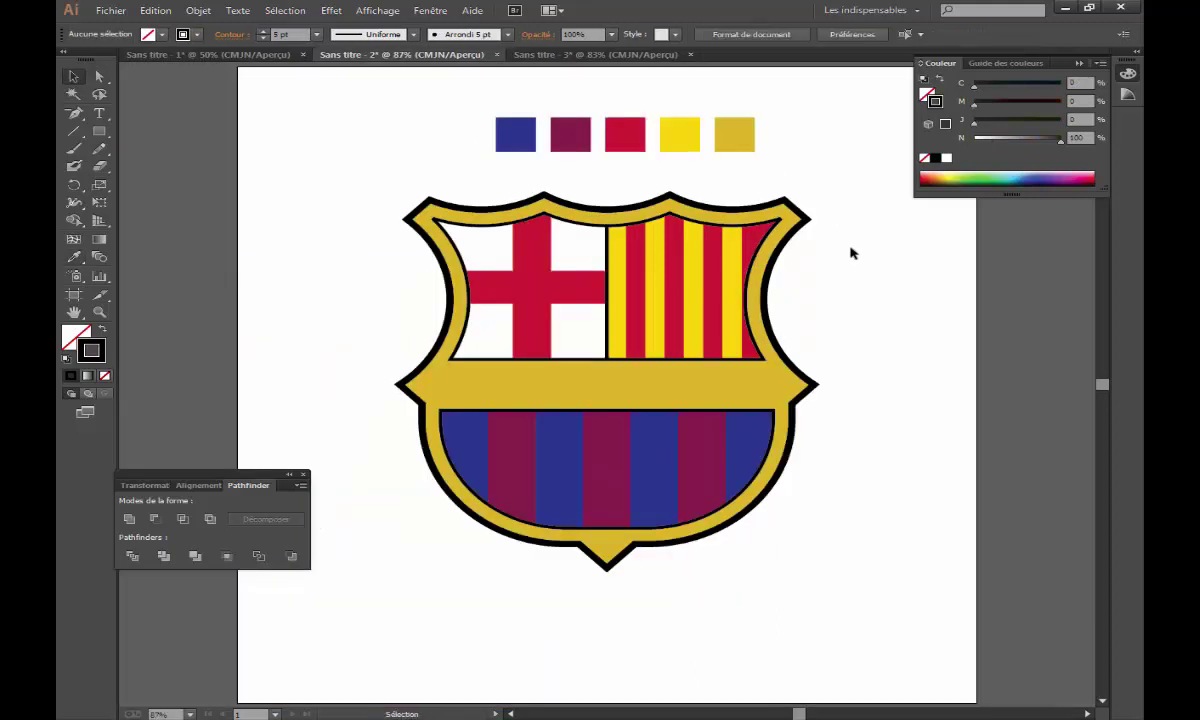
- Type 'FCB', scale it up, and move it onto the crest's gold band
{"action": "left_click", "coordinate": [97, 118]}
{"action": "left_click", "coordinate": [292, 296]}
{"action": "type", "text": "FCB"}
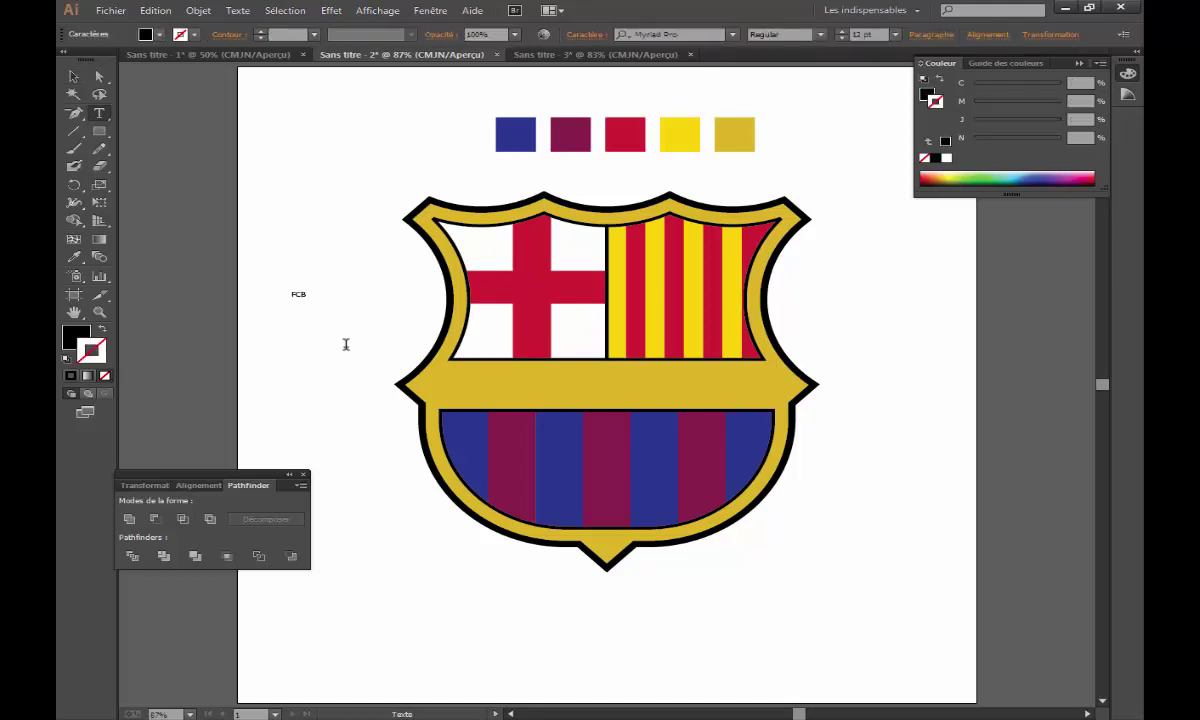
{"action": "key", "text": "Escape"}
{"action": "left_click_drag", "start_coordinate": [305, 289], "coordinate": [385, 146]}
{"action": "left_click_drag", "start_coordinate": [346, 264], "coordinate": [597, 397]}
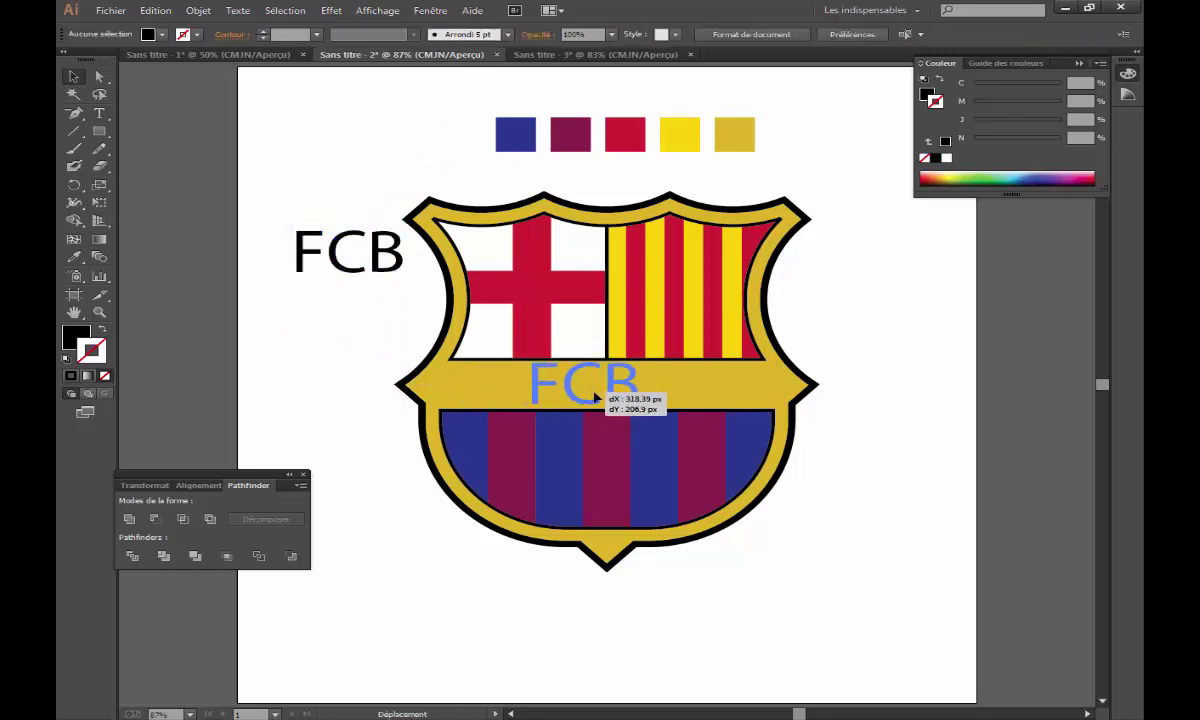
{"action": "left_click_drag", "start_coordinate": [810, 571], "coordinate": [656, 474]}
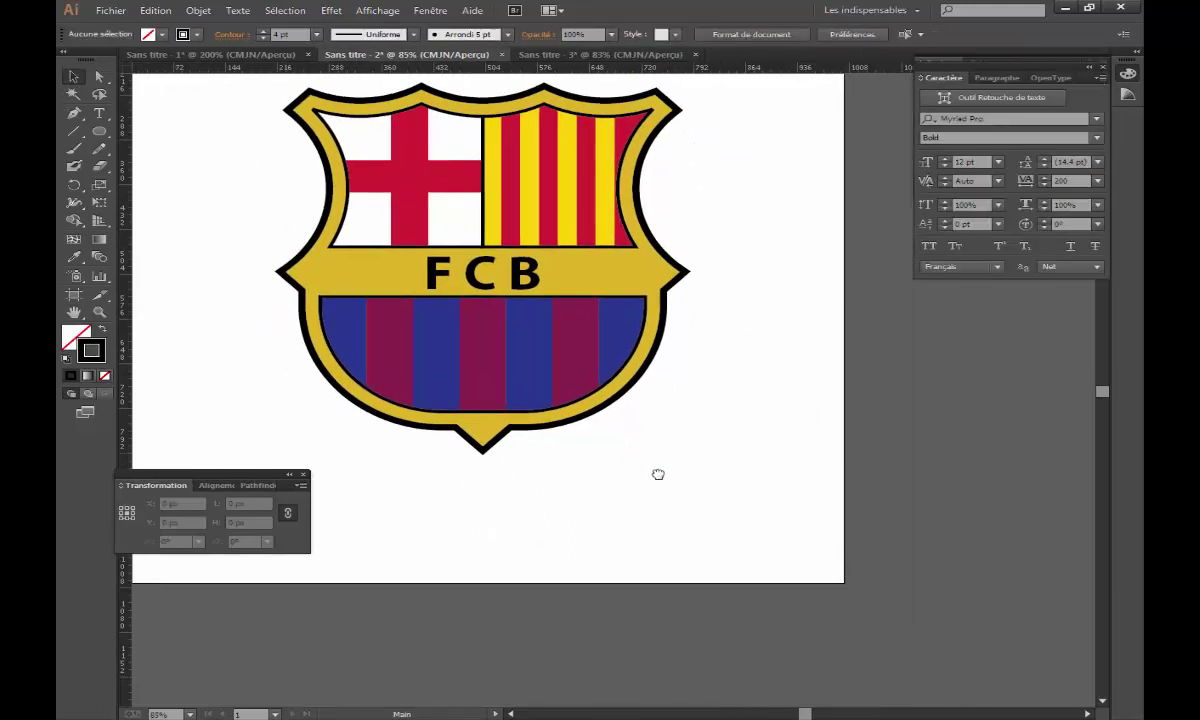
{"action": "left_click", "coordinate": [702, 423], "text": "ctrl"}
- Draw a 140 × 140 px circle in the empty area beside the crest
{"action": "mouse_move", "coordinate": [702, 423]}
{"action": "left_mouse_down"}
{"action": "mouse_move", "coordinate": [570, 396]}
{"action": "mouse_move", "coordinate": [669, 488]}
{"action": "left_mouse_up"}
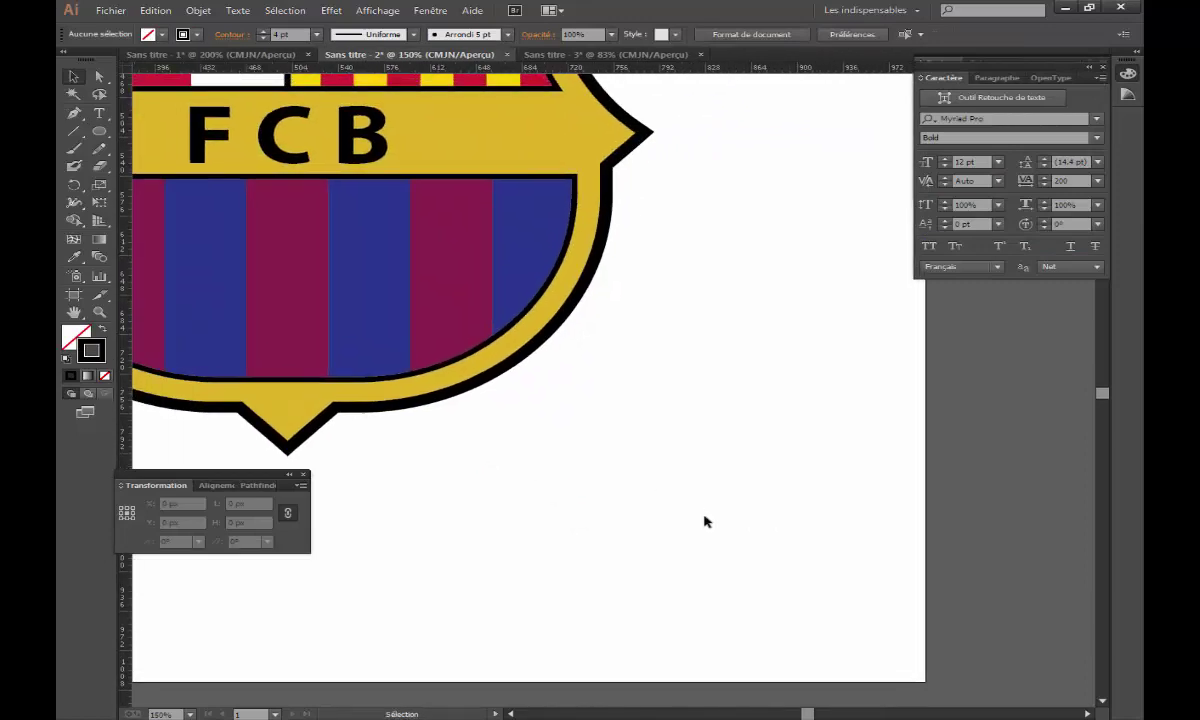
{"action": "left_click", "coordinate": [99, 131]}
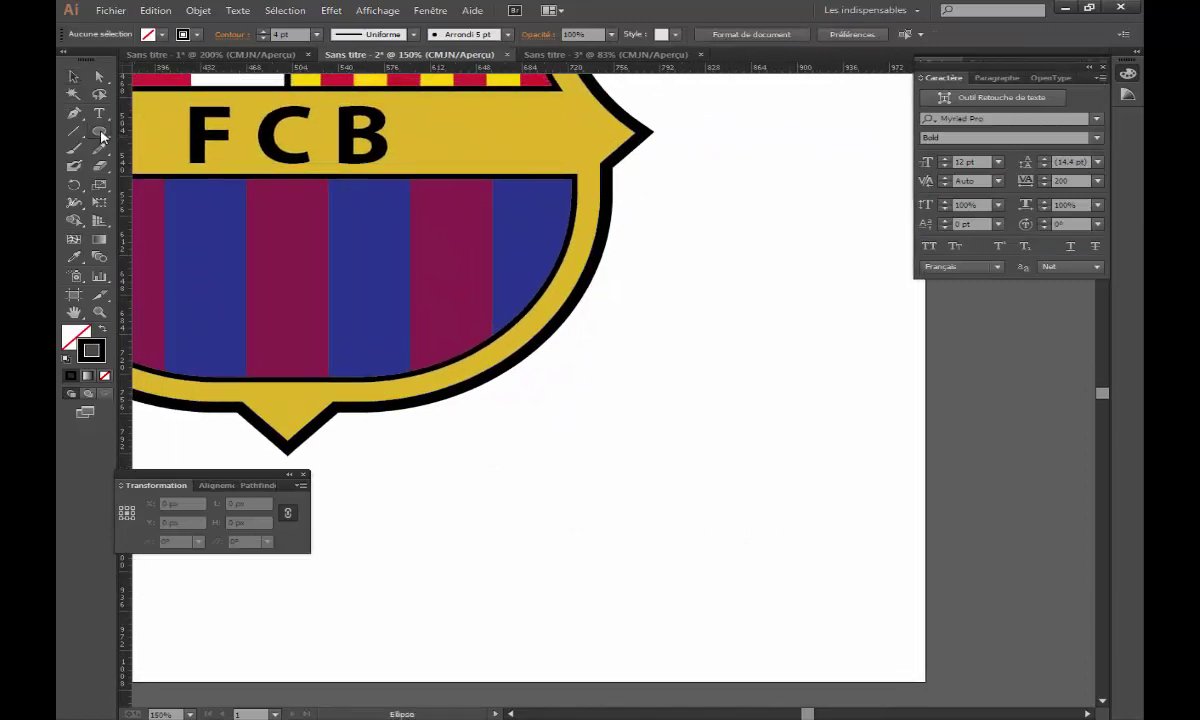
{"action": "left_click", "coordinate": [615, 487]}
{"action": "type", "text": "14"}
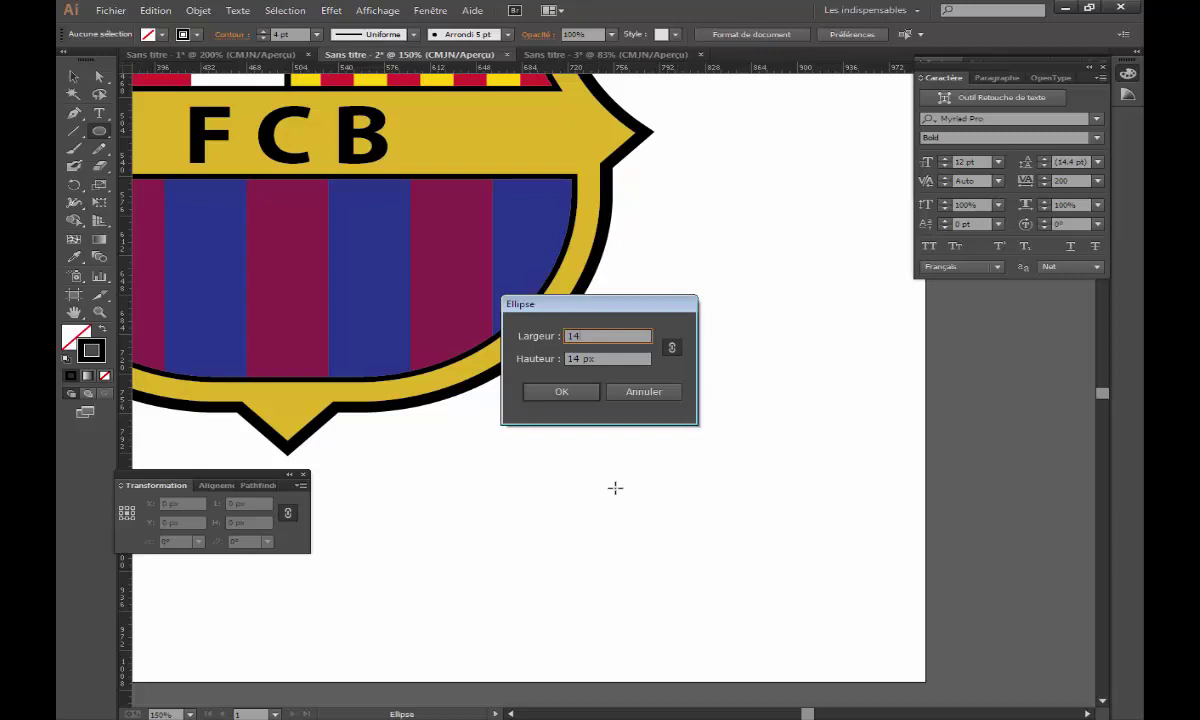
{"action": "key", "text": "Tab"}
{"action": "key", "text": "shift+Tab"}
{"action": "type", "text": "140"}
{"action": "key", "text": "Return"}
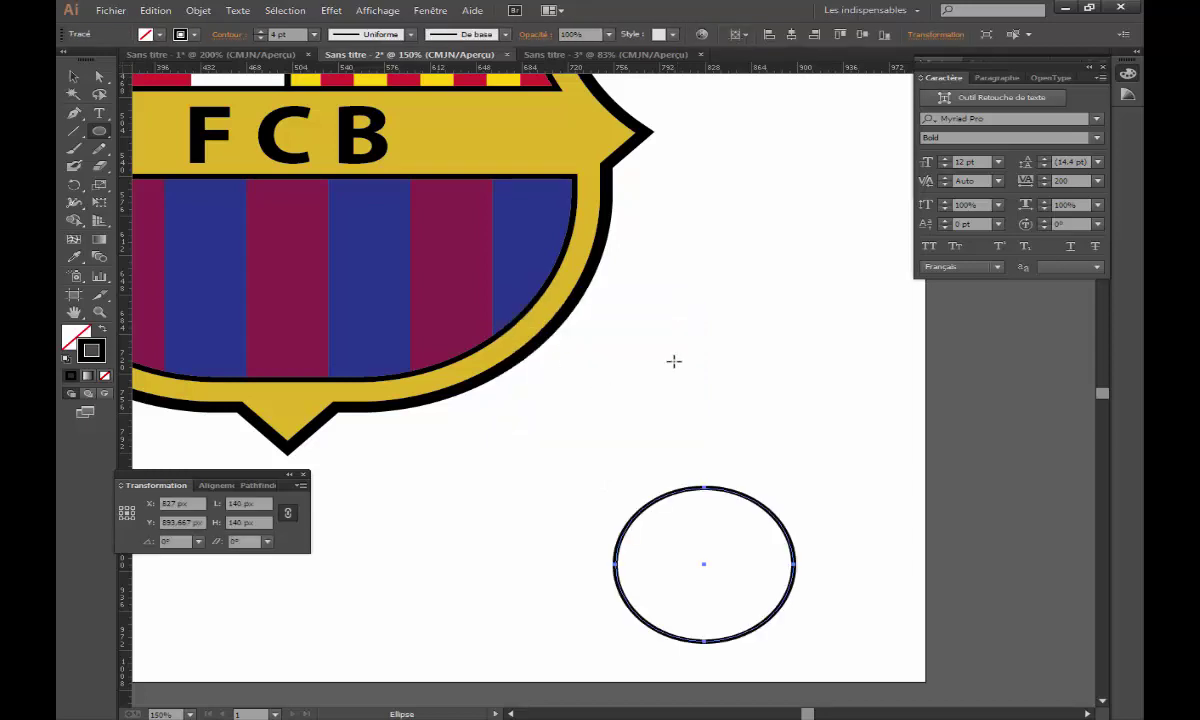
{"action": "key", "text": "v"}
{"action": "left_click", "coordinate": [724, 430]}
- Move the circle slightly and set its outline weight to 1 pt
{"action": "left_click_drag", "start_coordinate": [704, 488], "coordinate": [676, 436]}
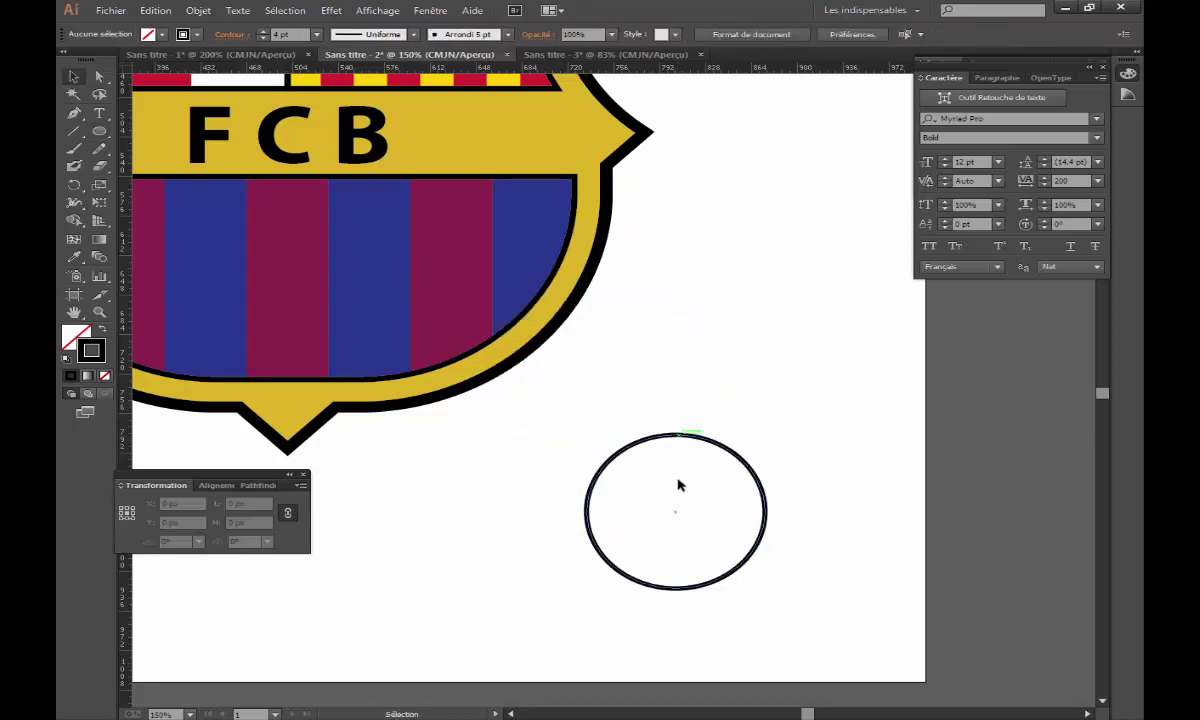
{"action": "key", "text": "ctrl+plus"}
{"action": "left_click", "coordinate": [650, 450]}
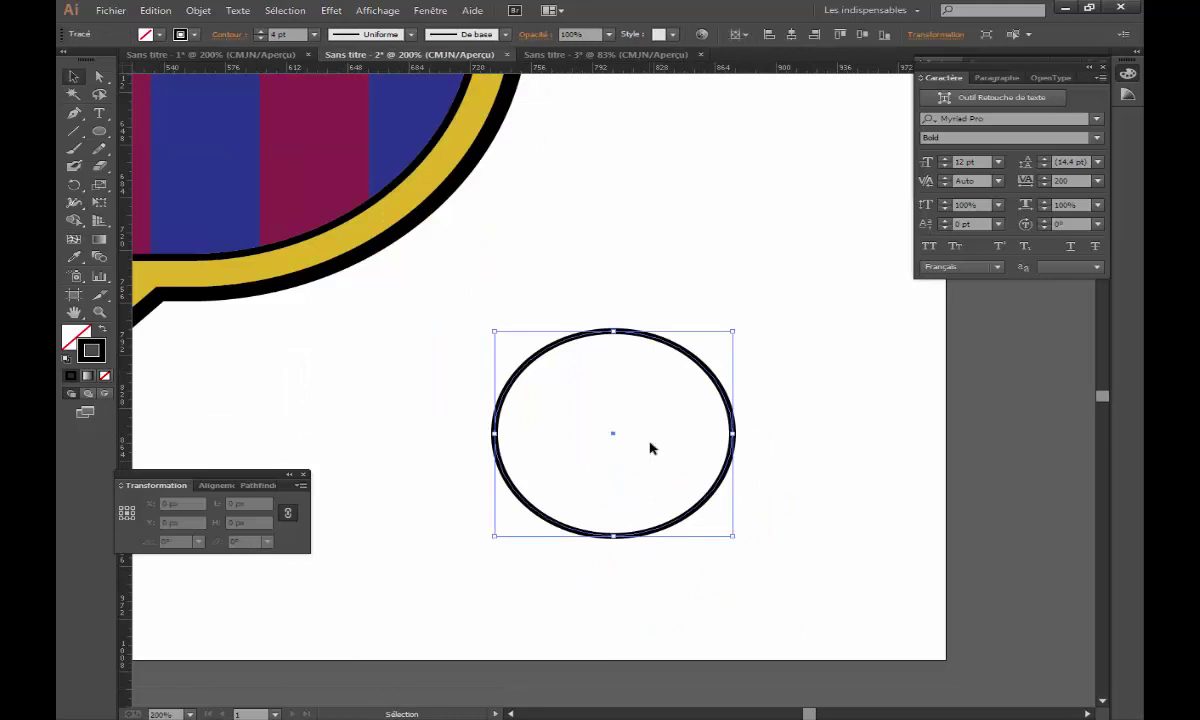
{"action": "left_click", "coordinate": [305, 34]}
{"action": "left_click", "coordinate": [326, 98]}
{"action": "left_click", "coordinate": [600, 257]}
- Drag horizontal and vertical guides through the circle's centre and lock them
{"action": "key", "text": "z"}
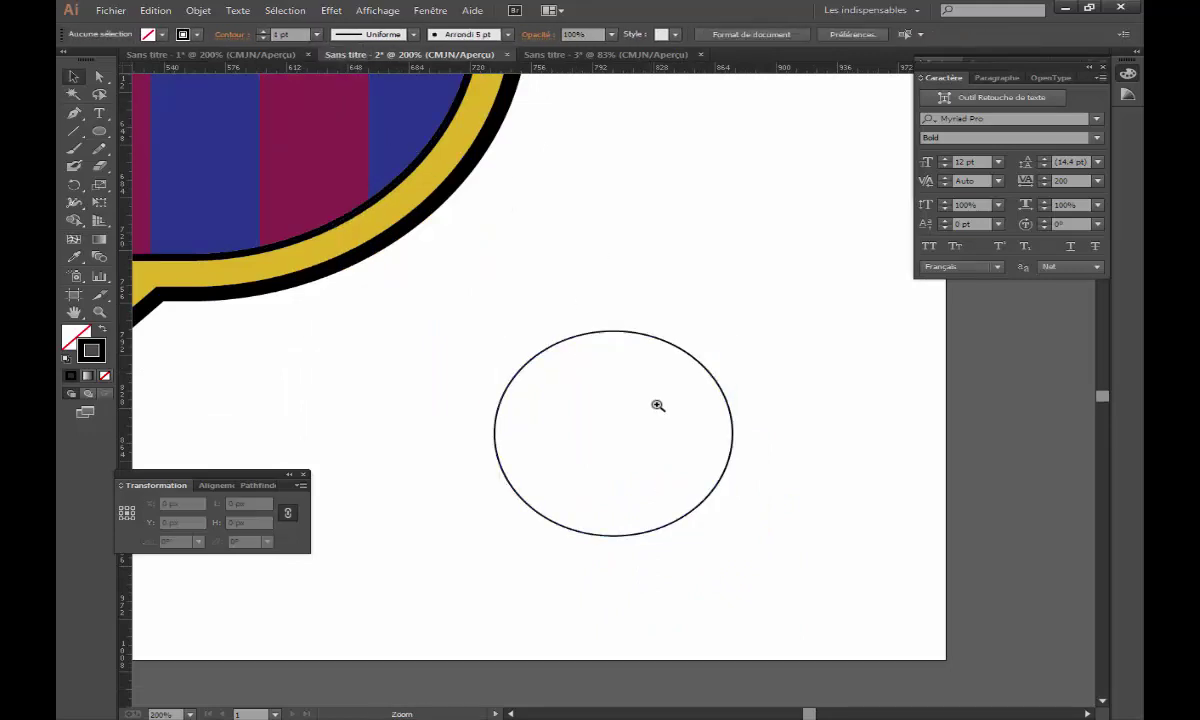
{"action": "left_click", "coordinate": [658, 405]}
{"action": "key", "text": "v"}
{"action": "left_click_drag", "start_coordinate": [848, 490], "coordinate": [716, 447]}
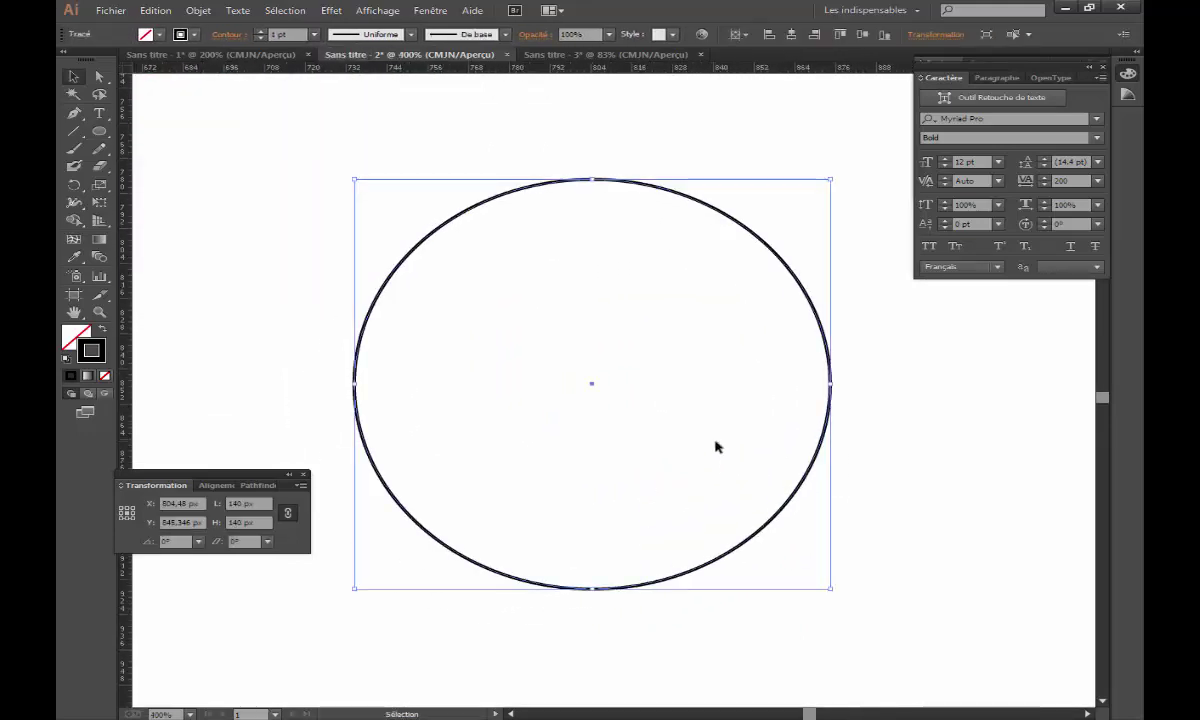
{"action": "left_click_drag", "start_coordinate": [616, 68], "coordinate": [635, 383]}
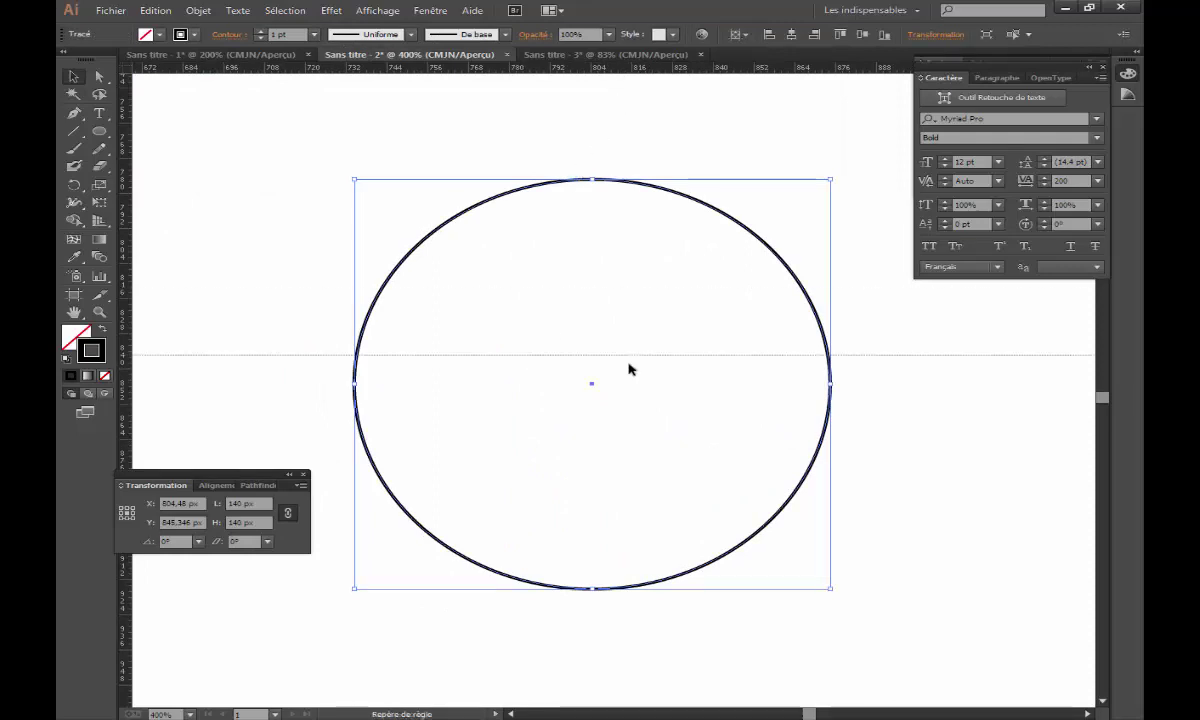
{"action": "mouse_move", "coordinate": [378, 250]}
{"action": "left_mouse_down"}
{"action": "mouse_move", "coordinate": [181, 397]}
{"action": "mouse_move", "coordinate": [592, 328]}
{"action": "left_mouse_up"}
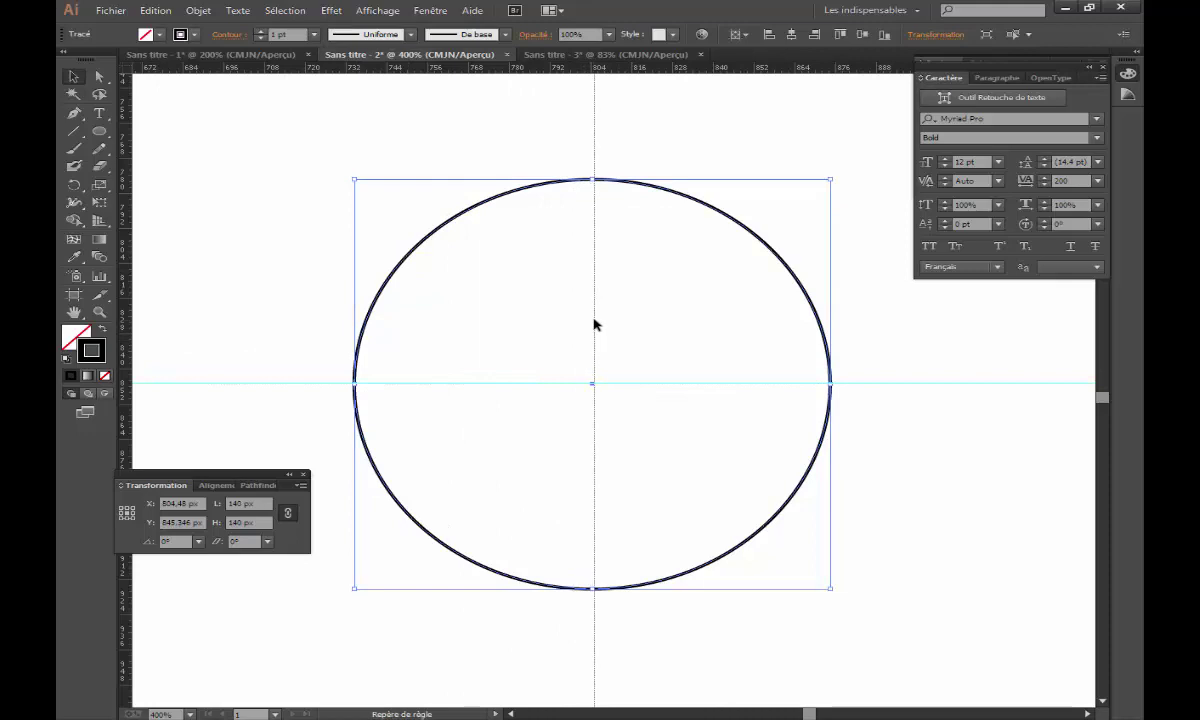
{"action": "right_click", "coordinate": [504, 301]}
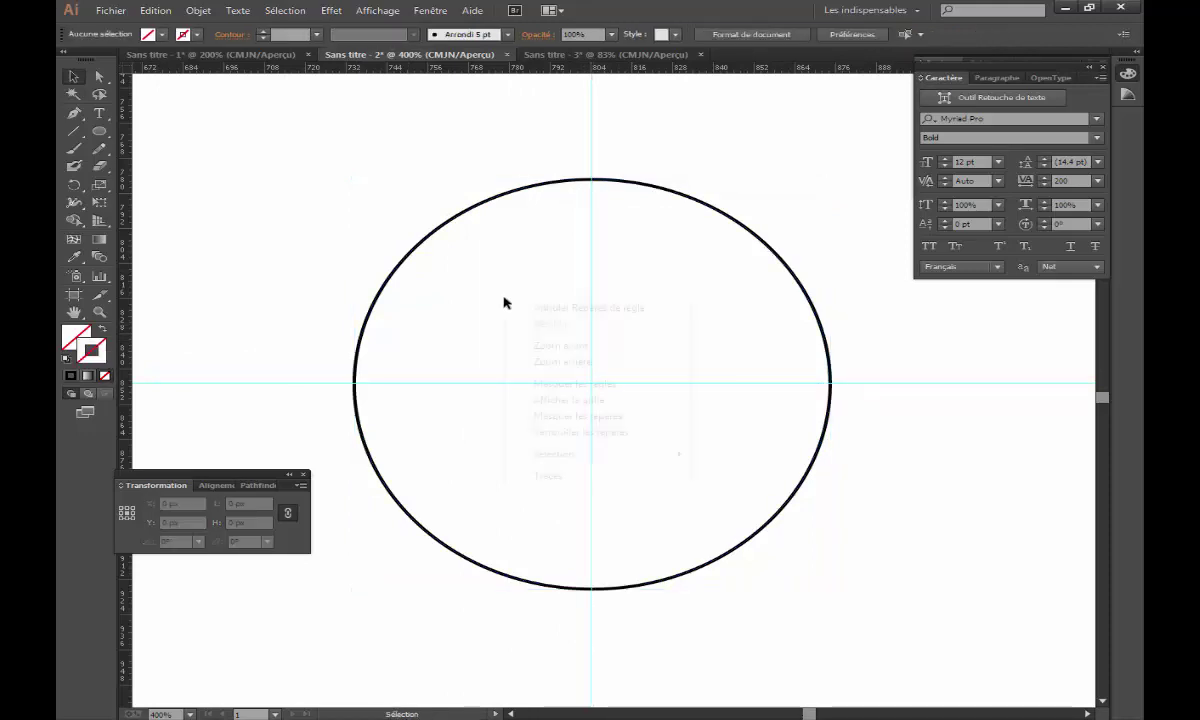
{"action": "left_click", "coordinate": [568, 431]}
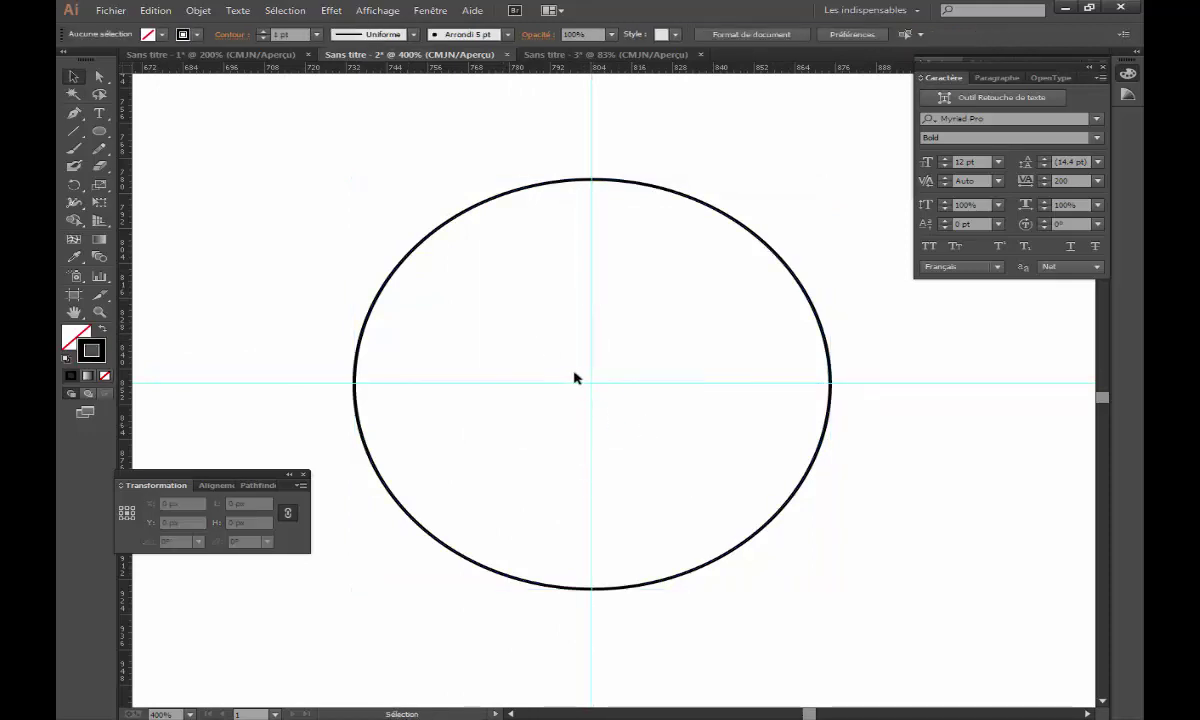
- Open the Ellipse size dialog for another circle
{"action": "left_click_drag", "start_coordinate": [575, 378], "coordinate": [519, 433]}
{"action": "left_click", "coordinate": [496, 313]}
{"action": "left_click", "coordinate": [504, 356]}
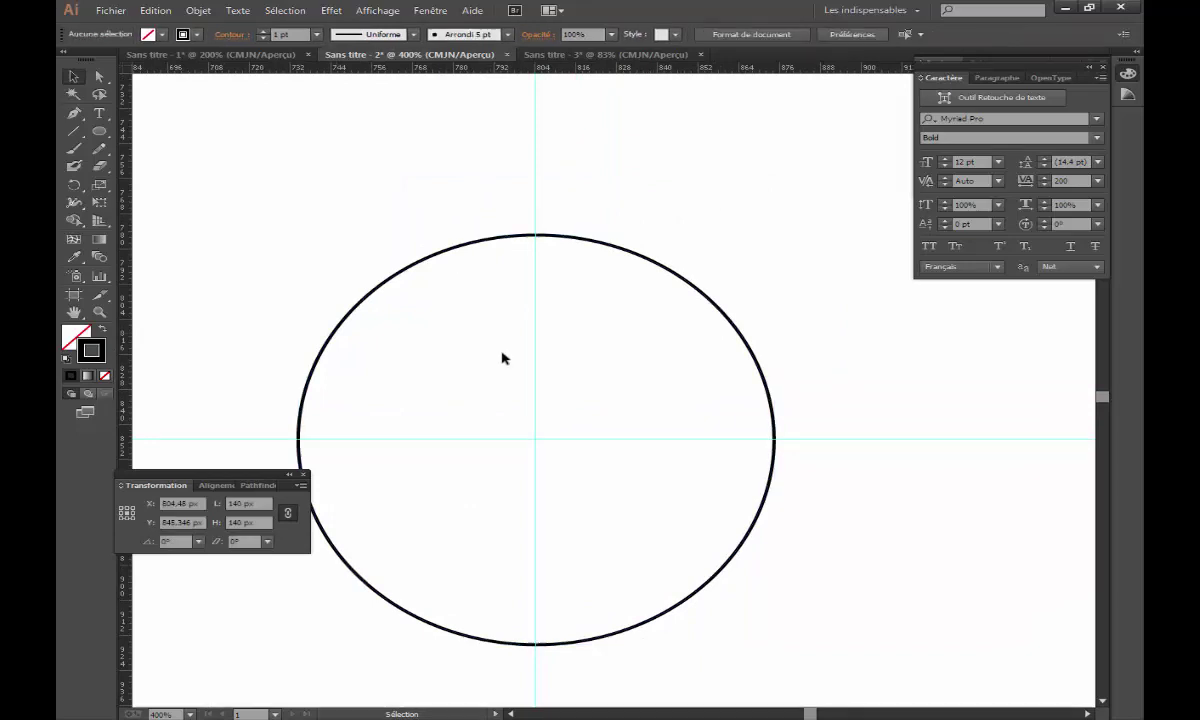
{"action": "left_click", "coordinate": [99, 132]}
{"action": "left_click", "coordinate": [409, 338]}
{"action": "type", "text": "140/4"}
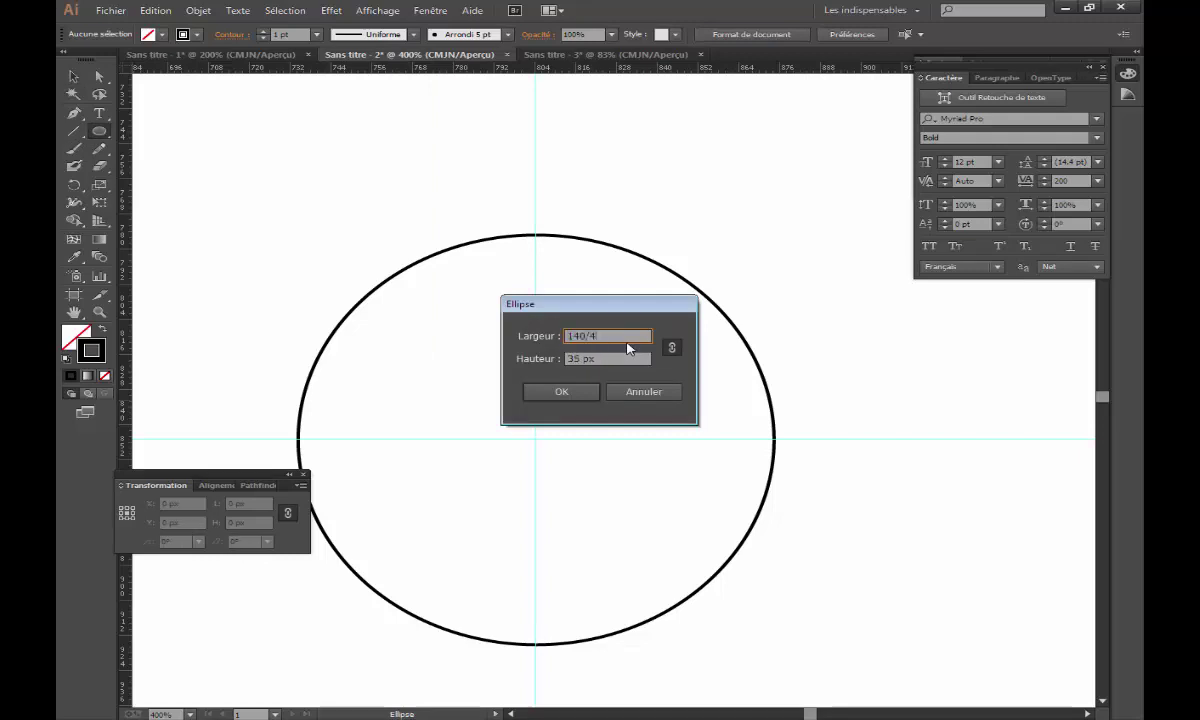
- Create a 35 px circle and move it onto the vertical guide
{"action": "key", "text": "Tab"}
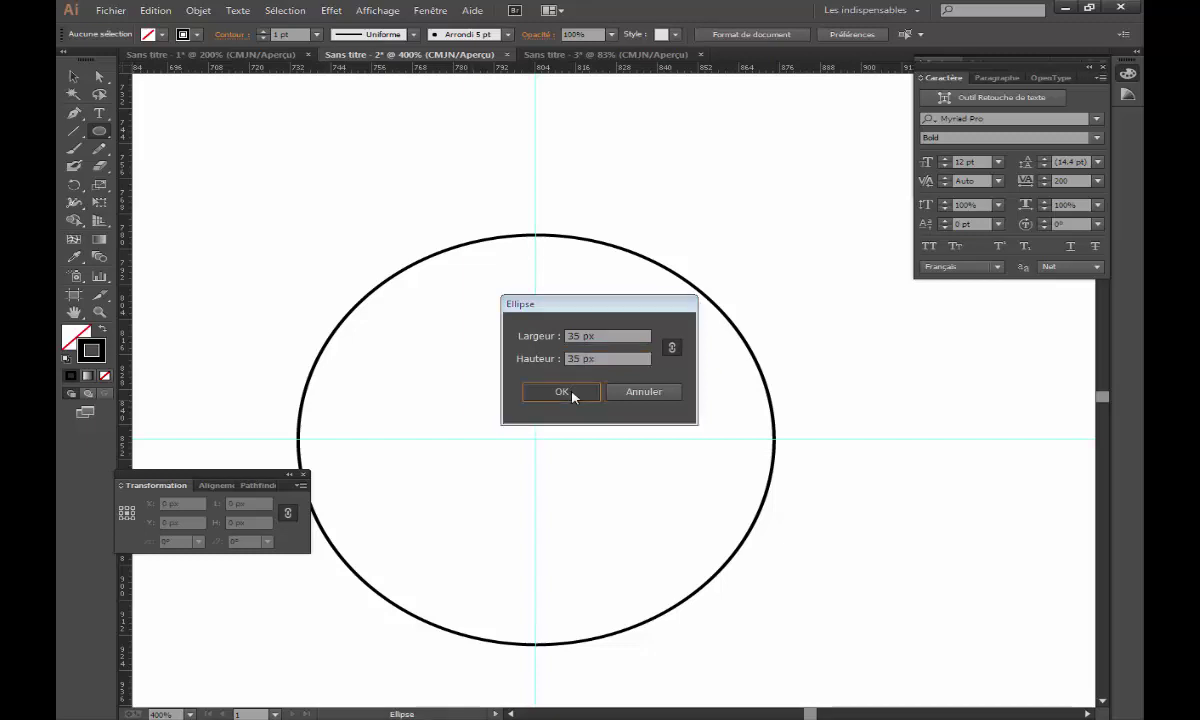
{"action": "left_click", "coordinate": [570, 390]}
{"action": "key", "text": "v"}
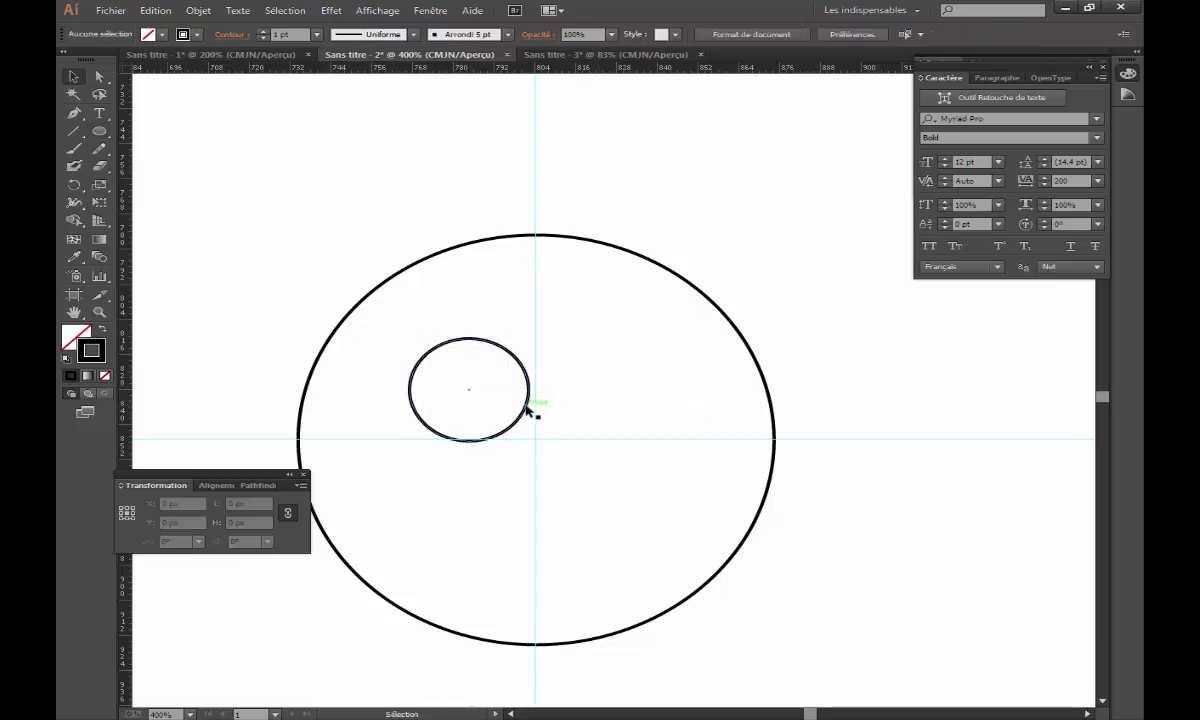
{"action": "left_click_drag", "start_coordinate": [526, 410], "coordinate": [596, 407]}
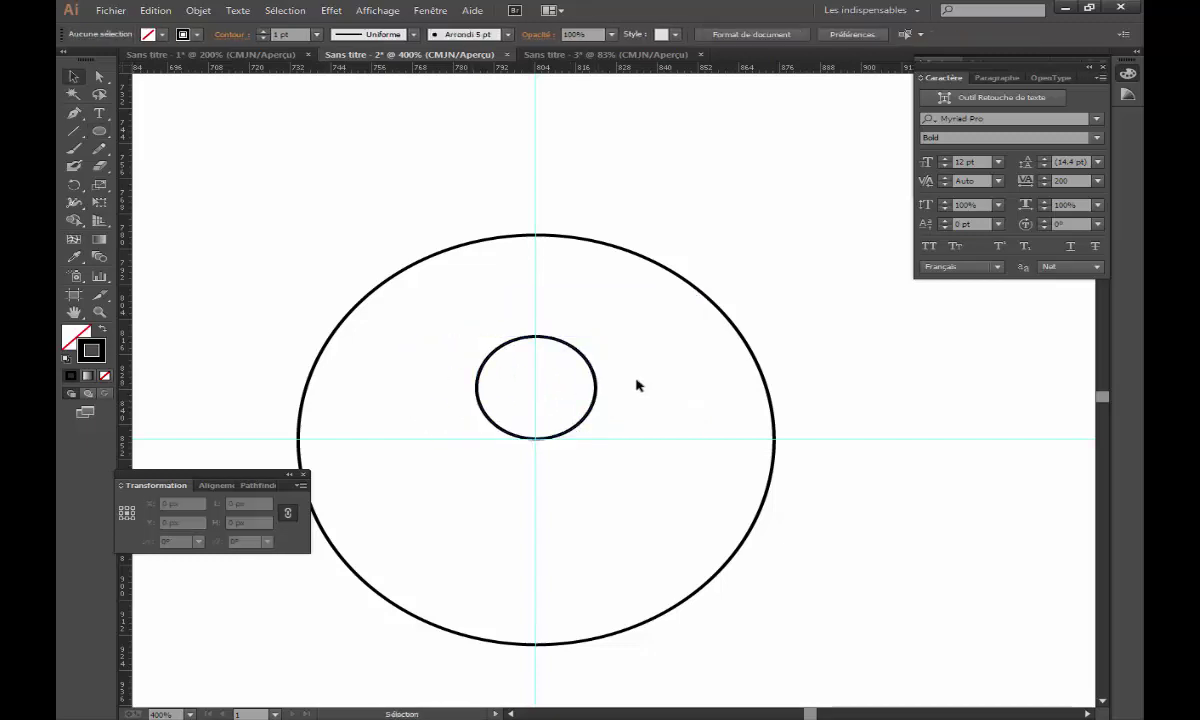
- Copy the small circle up to the large circle's top and set it touching the lower one
{"action": "key", "text": "z"}
{"action": "left_click", "coordinate": [578, 358]}
{"action": "key", "text": "v"}
{"action": "left_click", "coordinate": [673, 418]}
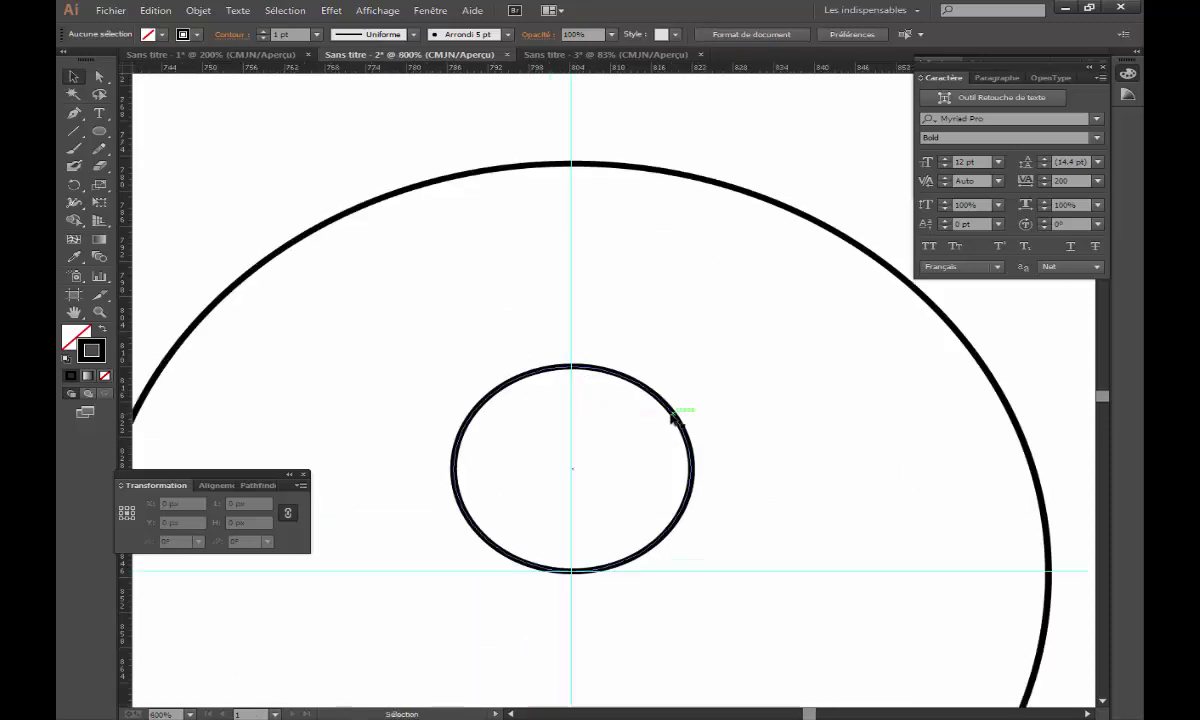
{"action": "left_click_drag", "start_coordinate": [673, 418], "coordinate": [662, 215]}
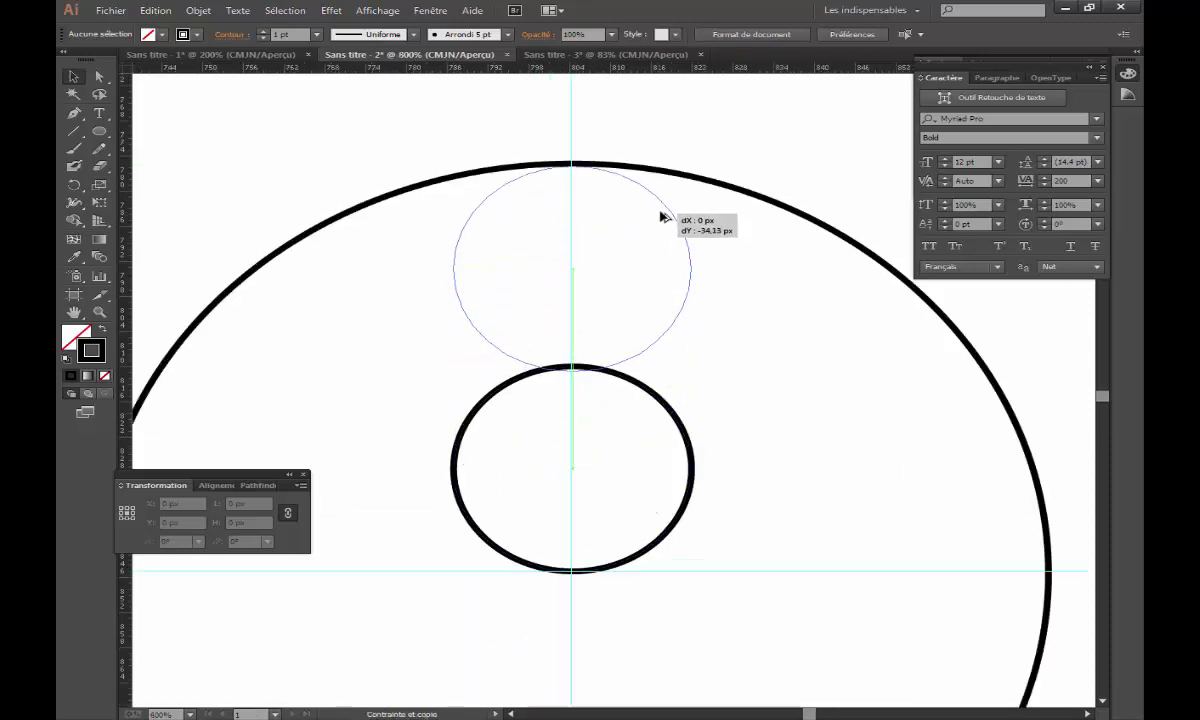
{"action": "left_click", "coordinate": [718, 350]}
{"action": "left_click", "coordinate": [625, 393], "text": "ctrl"}
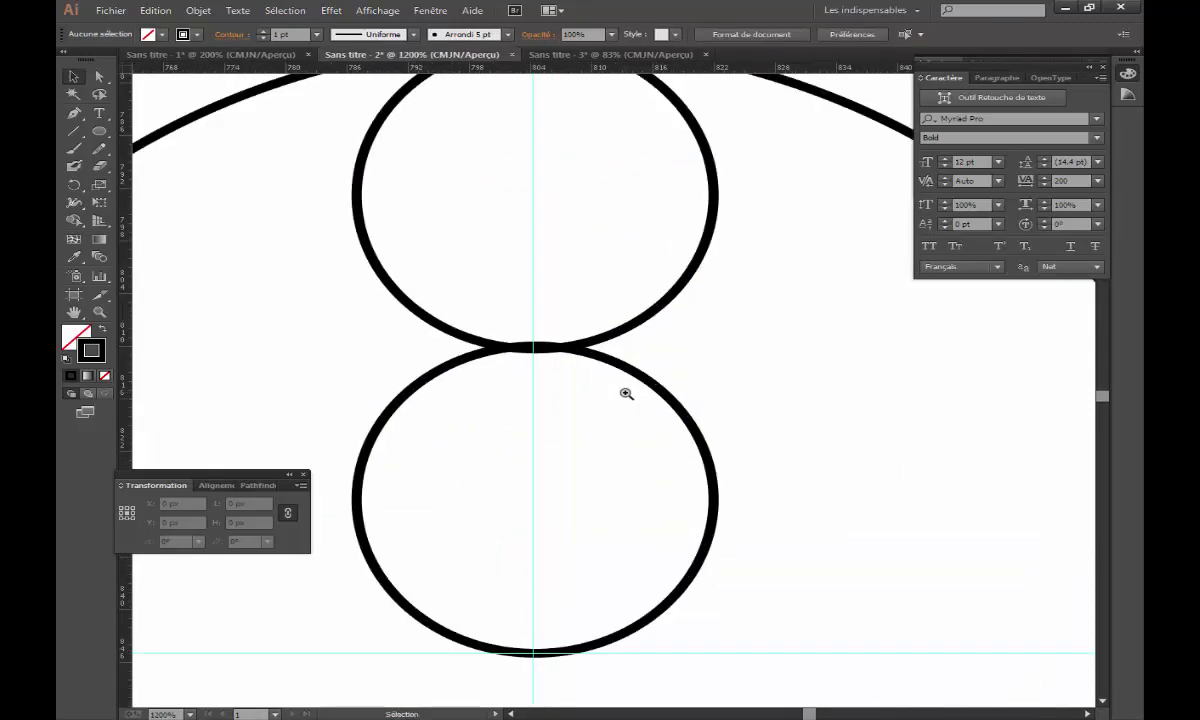
{"action": "key", "text": "ctrl+y"}
{"action": "left_click", "coordinate": [625, 393], "text": "ctrl"}
{"action": "mouse_move", "coordinate": [611, 348]}
{"action": "left_mouse_down"}
{"action": "mouse_move", "coordinate": [603, 386]}
{"action": "mouse_move", "coordinate": [643, 390]}
{"action": "left_mouse_up"}
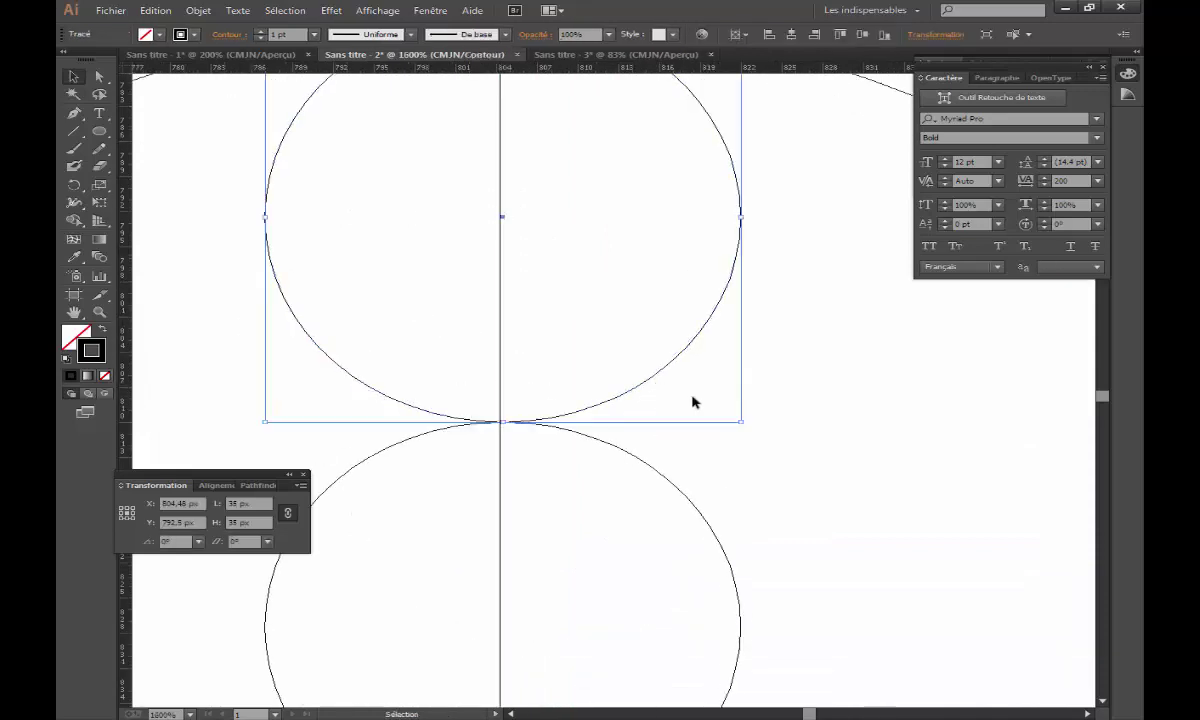
{"action": "left_click", "coordinate": [578, 485]}
- Select both small circles and set the Align panel to Align To Selection
{"action": "left_click_drag", "start_coordinate": [578, 485], "coordinate": [455, 388]}
{"action": "left_click", "coordinate": [595, 397], "text": "ctrl+alt"}
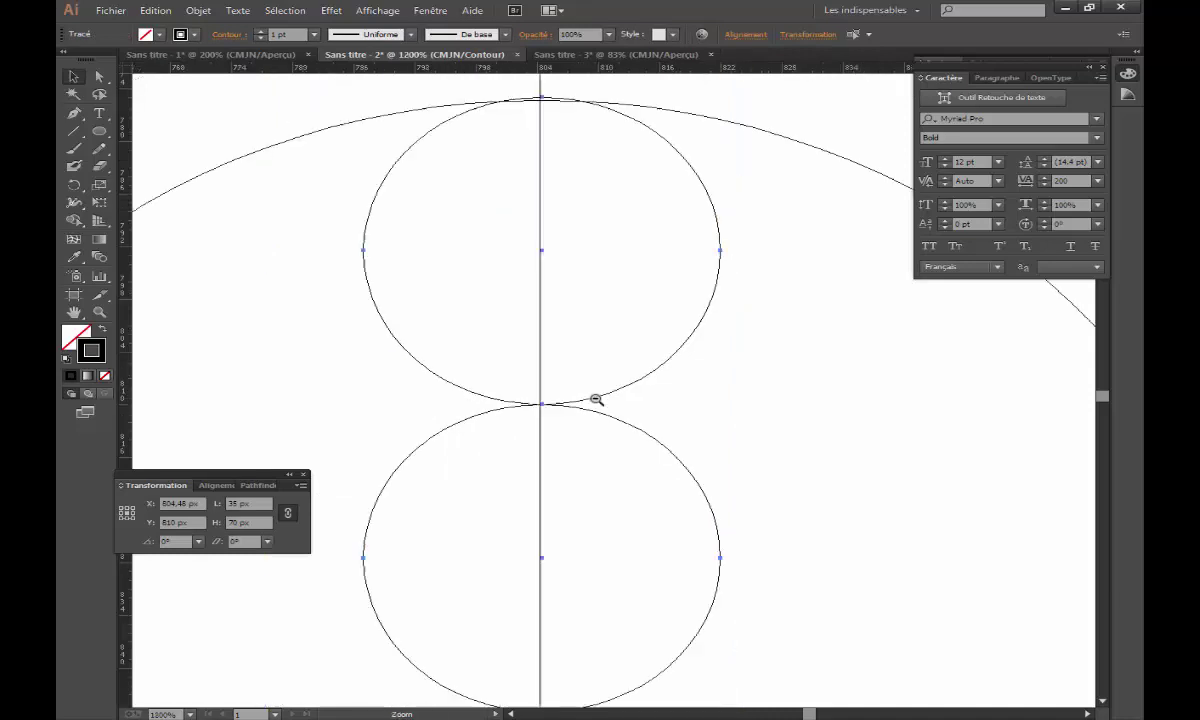
{"action": "left_click", "coordinate": [611, 404]}
{"action": "left_click_drag", "start_coordinate": [611, 404], "coordinate": [570, 380]}
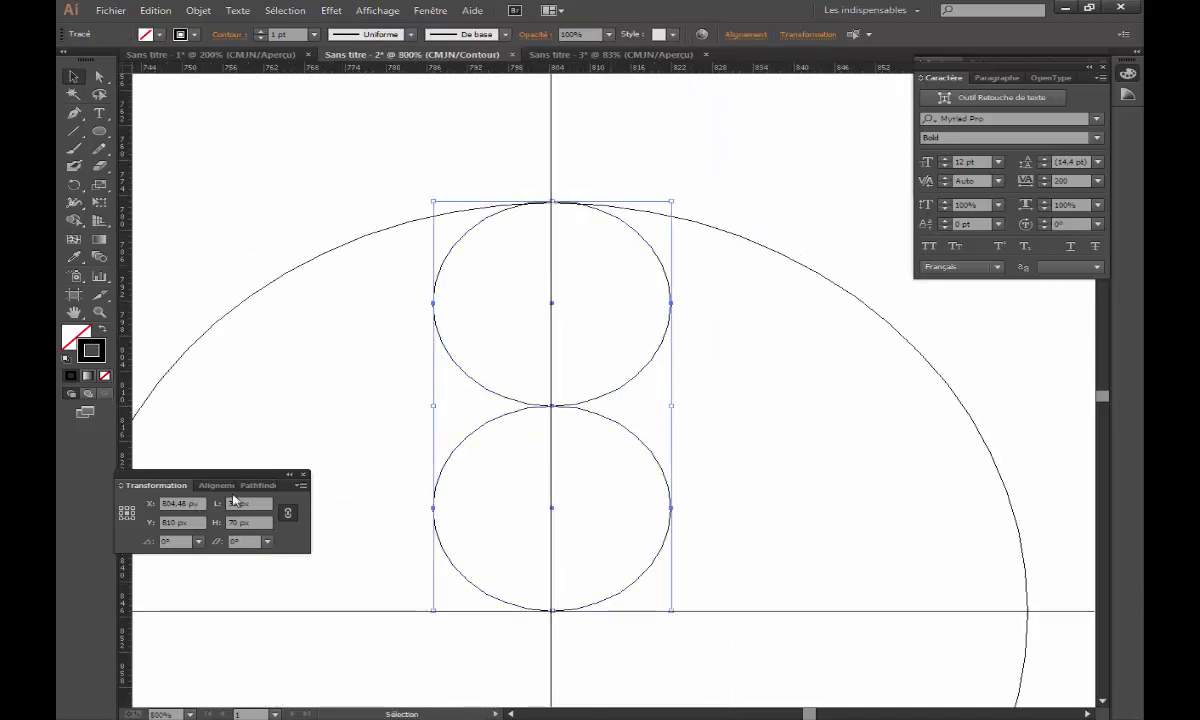
{"action": "left_click", "coordinate": [219, 487]}
{"action": "left_click", "coordinate": [271, 604]}
{"action": "left_click", "coordinate": [300, 618]}
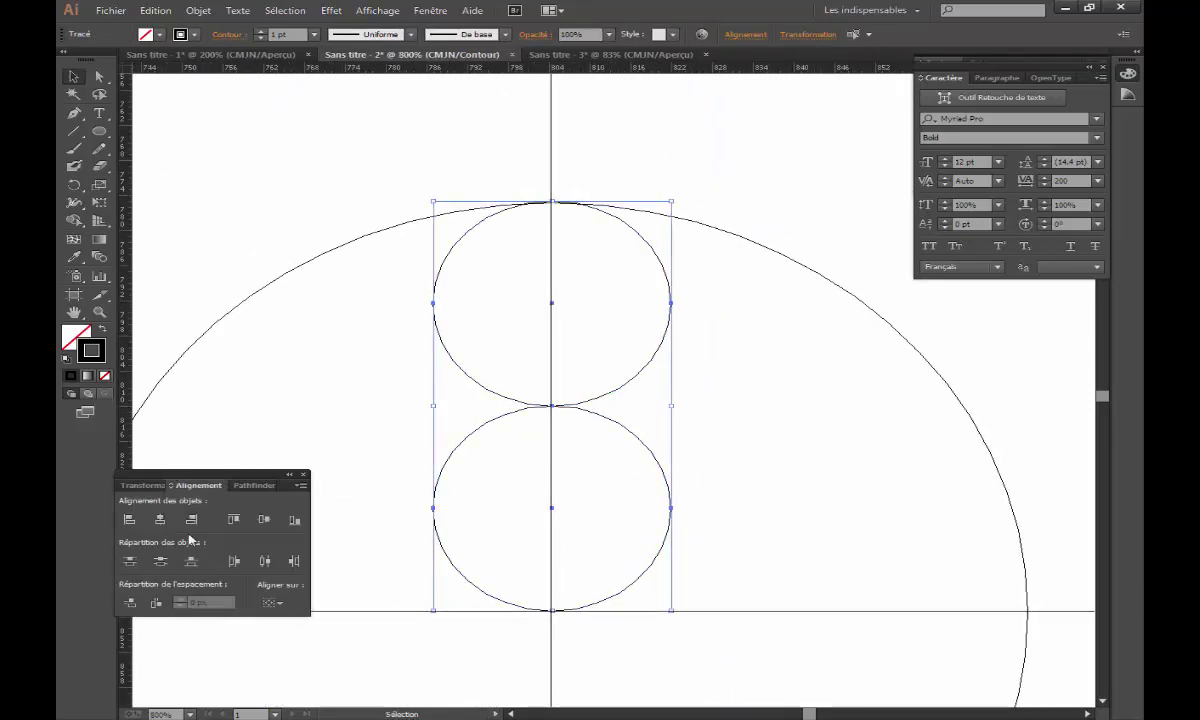
- Check the circles' fit inside the large circle by toggling outline and preview views
{"action": "left_click", "coordinate": [590, 425], "text": "ctrl+alt"}
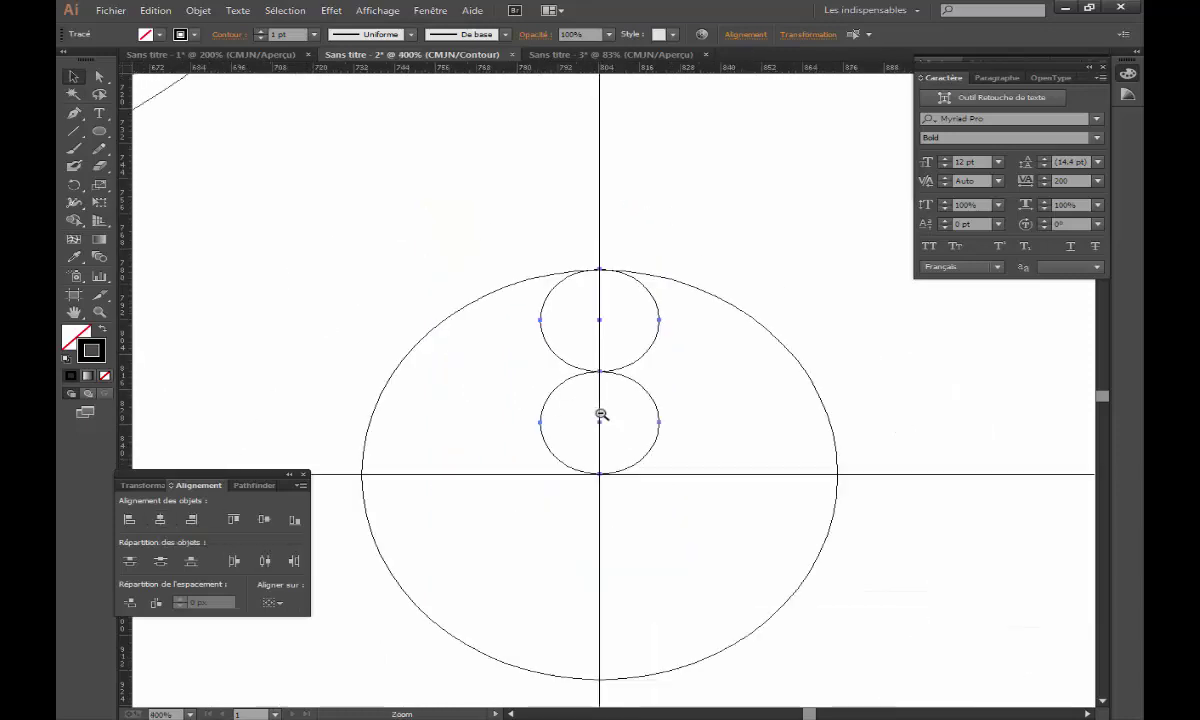
{"action": "left_click", "coordinate": [475, 297], "text": "shift"}
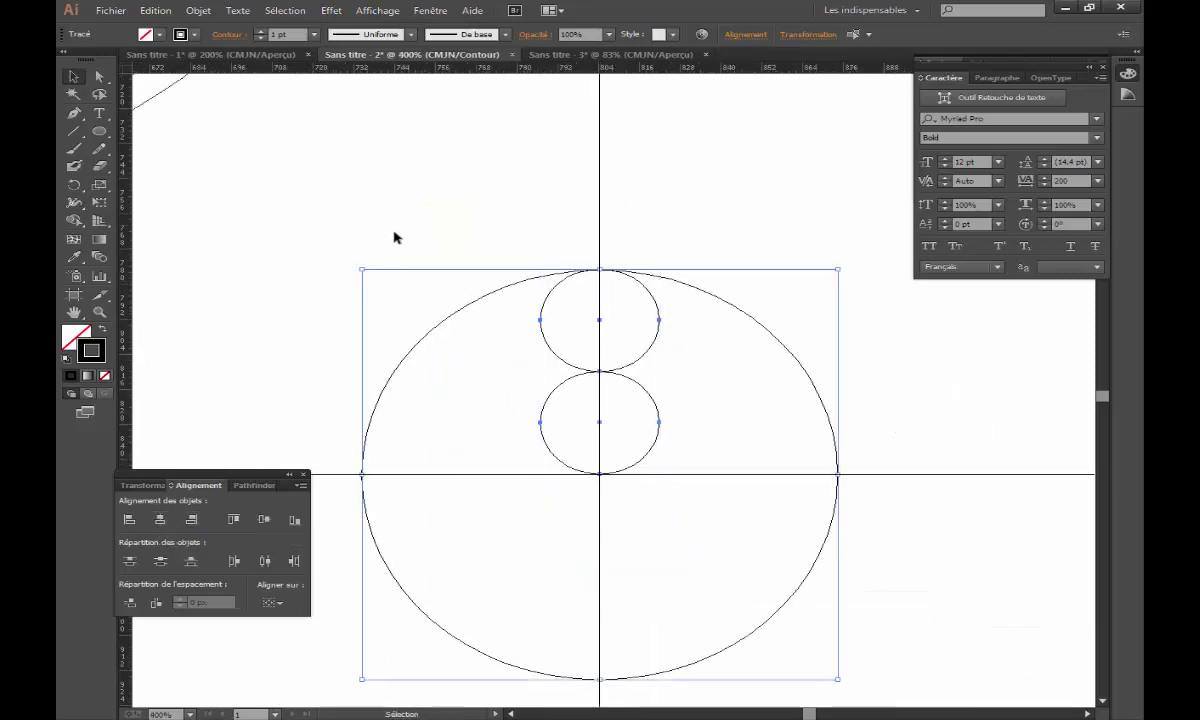
{"action": "left_click", "coordinate": [430, 234]}
{"action": "left_click", "coordinate": [607, 331]}
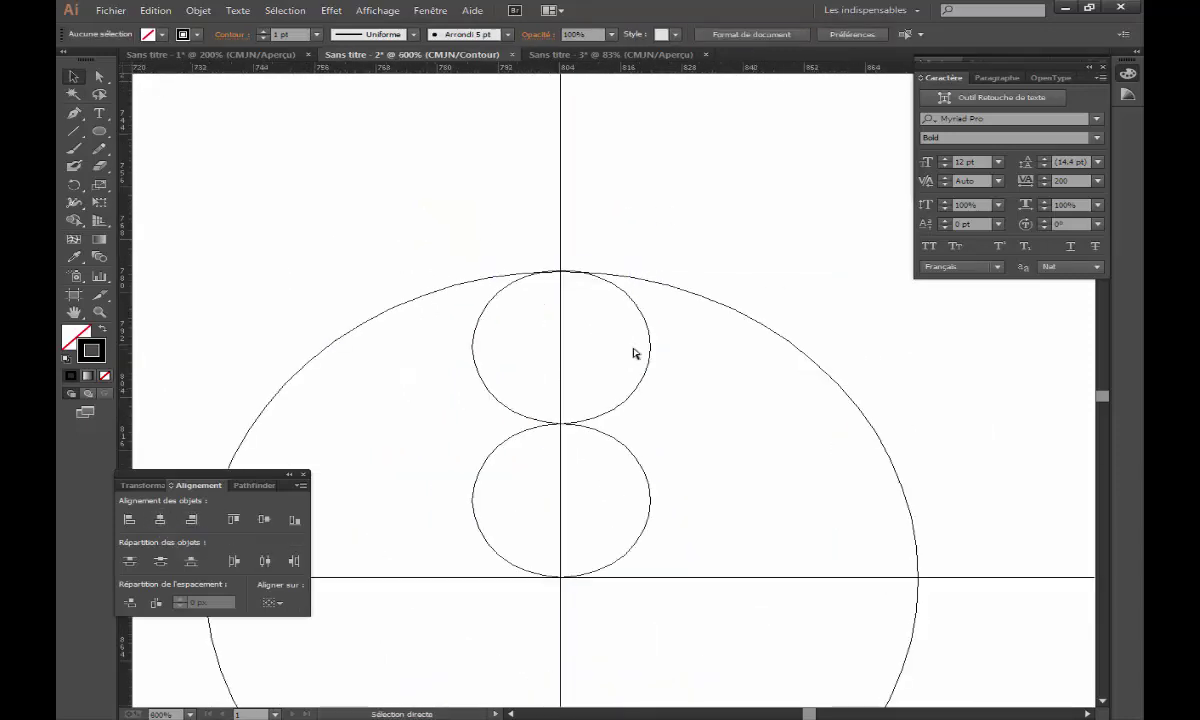
{"action": "key", "text": "ctrl+y"}
{"action": "key", "text": "ctrl+plus"}
{"action": "scroll", "coordinate": [552, 346], "scroll_direction": "down", "scroll_amount": 2}
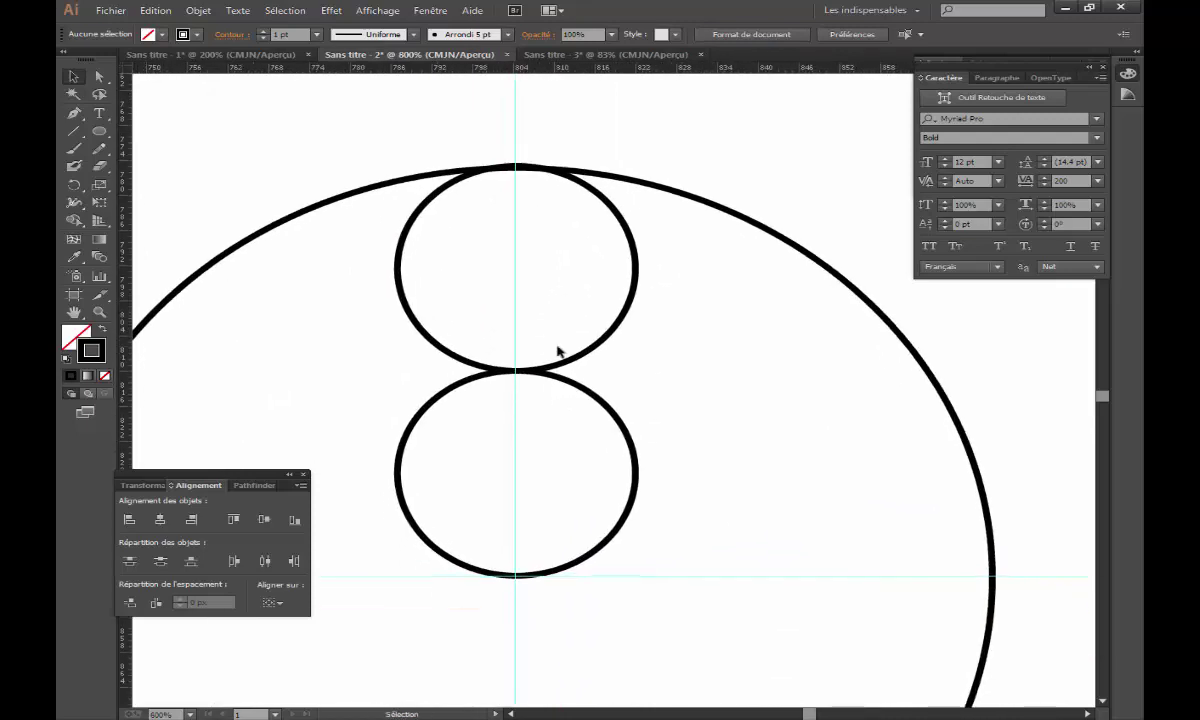
{"action": "key", "text": "ctrl+y"}
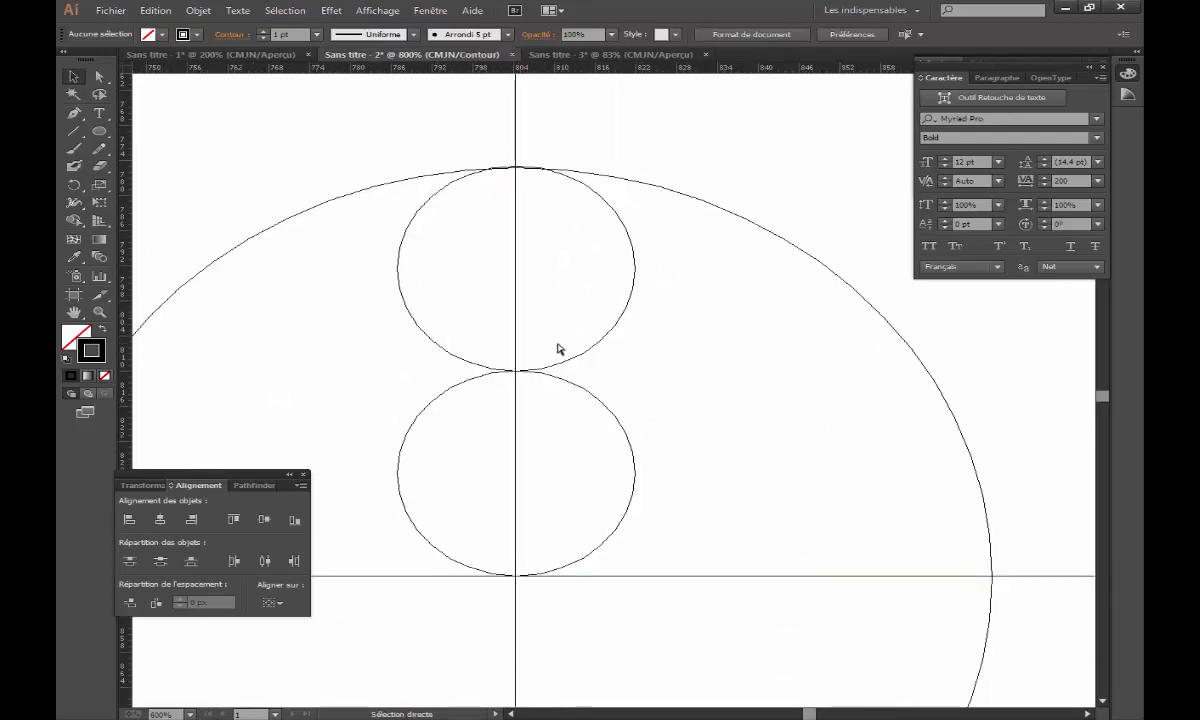
{"action": "key", "text": "ctrl+y"}
{"action": "scroll", "coordinate": [557, 345], "scroll_direction": "right", "scroll_amount": 2}
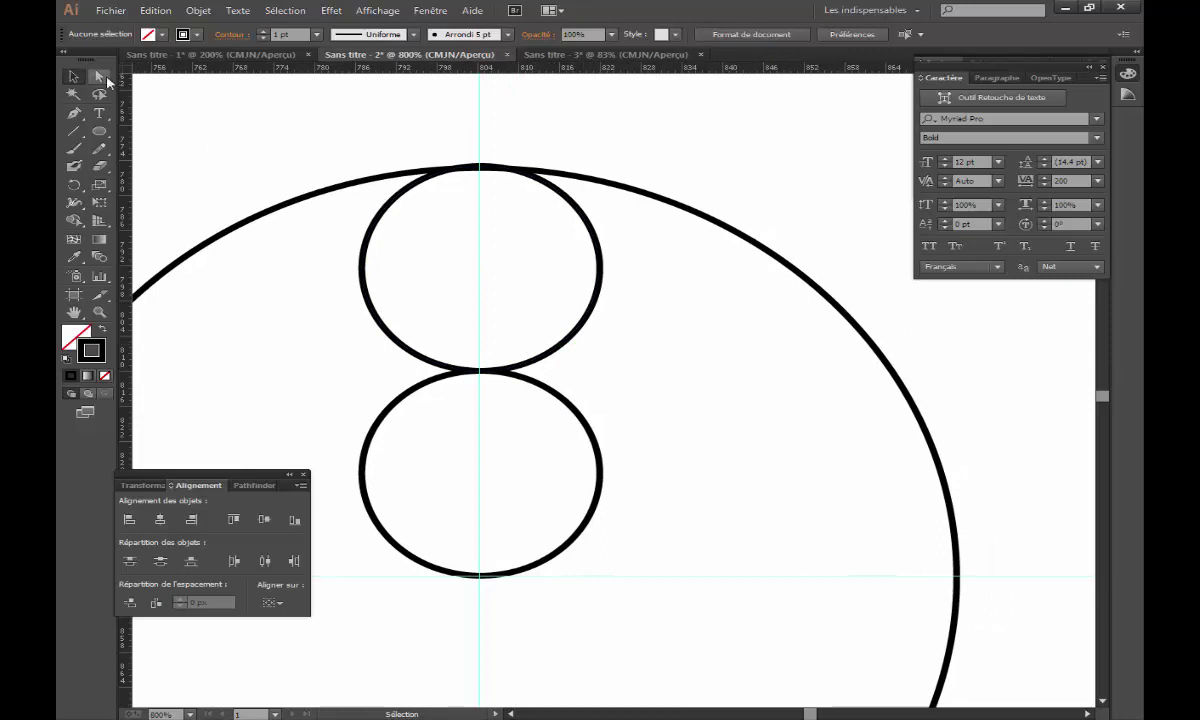
- Delete the right halves of both small circles, leaving only their left arcs
{"action": "left_click_drag", "start_coordinate": [614, 237], "coordinate": [573, 498]}
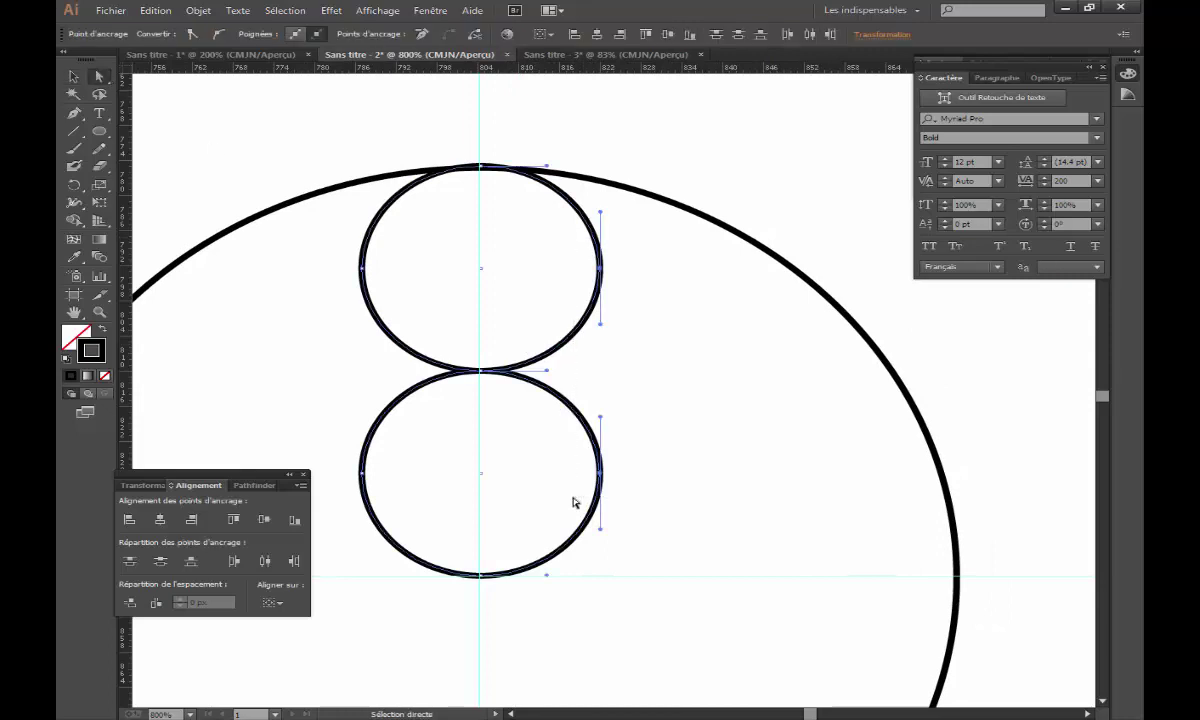
{"action": "key", "text": "Delete"}
{"action": "left_click", "coordinate": [582, 360]}
{"action": "left_click", "coordinate": [584, 343], "text": "ctrl+alt"}
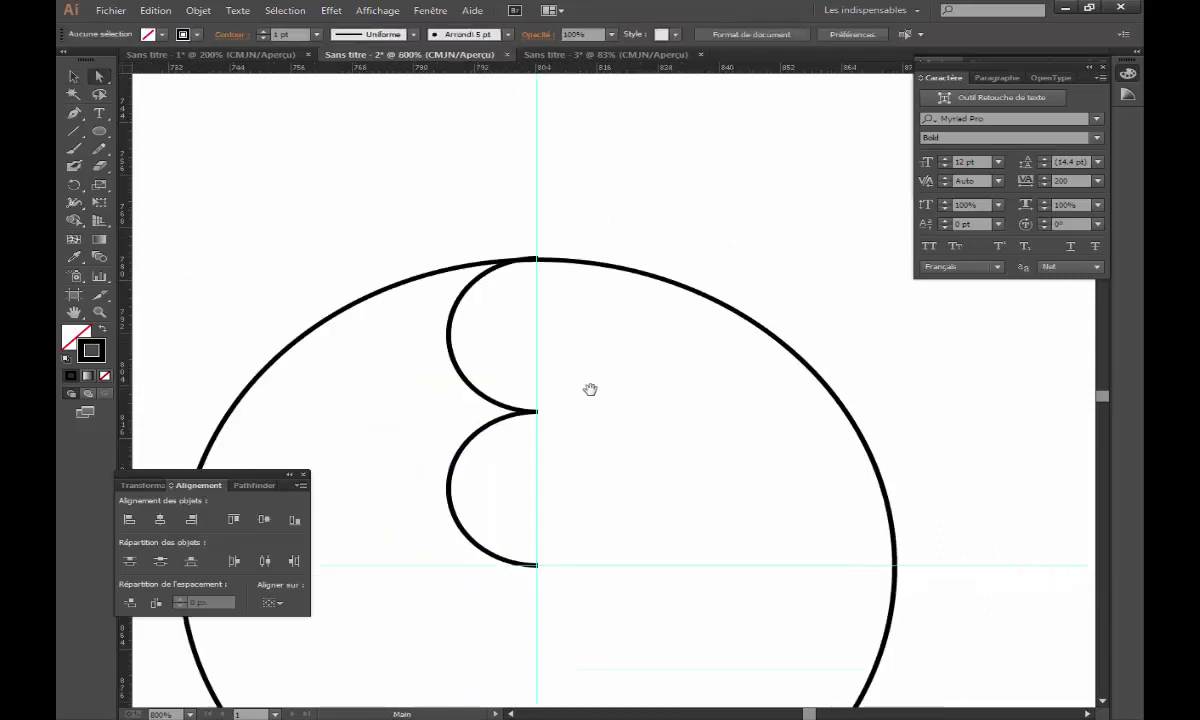
{"action": "left_click_drag", "start_coordinate": [590, 391], "coordinate": [571, 301]}
{"action": "scroll", "coordinate": [571, 301], "scroll_direction": "down", "scroll_amount": 1}
- Join the lower arc onto the upper arc with the Pen tool
{"action": "left_click", "coordinate": [72, 78]}
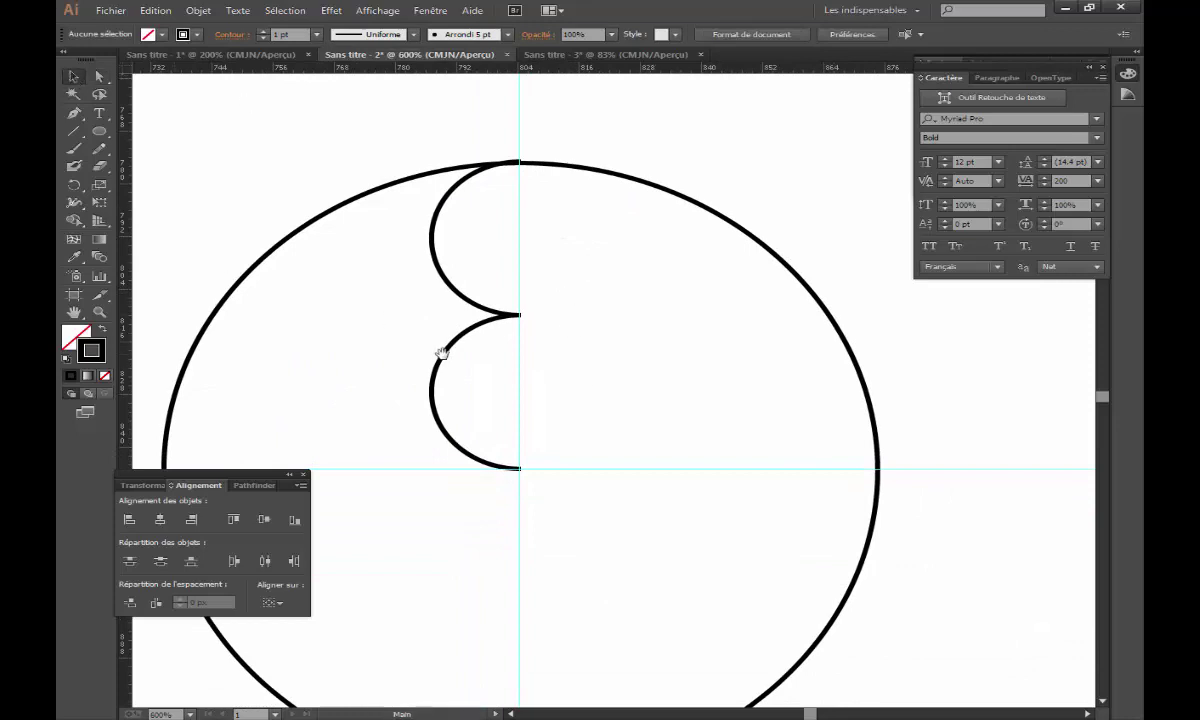
{"action": "scroll", "coordinate": [442, 356], "scroll_direction": "down", "scroll_amount": 2}
{"action": "scroll", "coordinate": [442, 356], "scroll_direction": "right", "scroll_amount": 2}
{"action": "left_click_drag", "start_coordinate": [369, 320], "coordinate": [364, 316]}
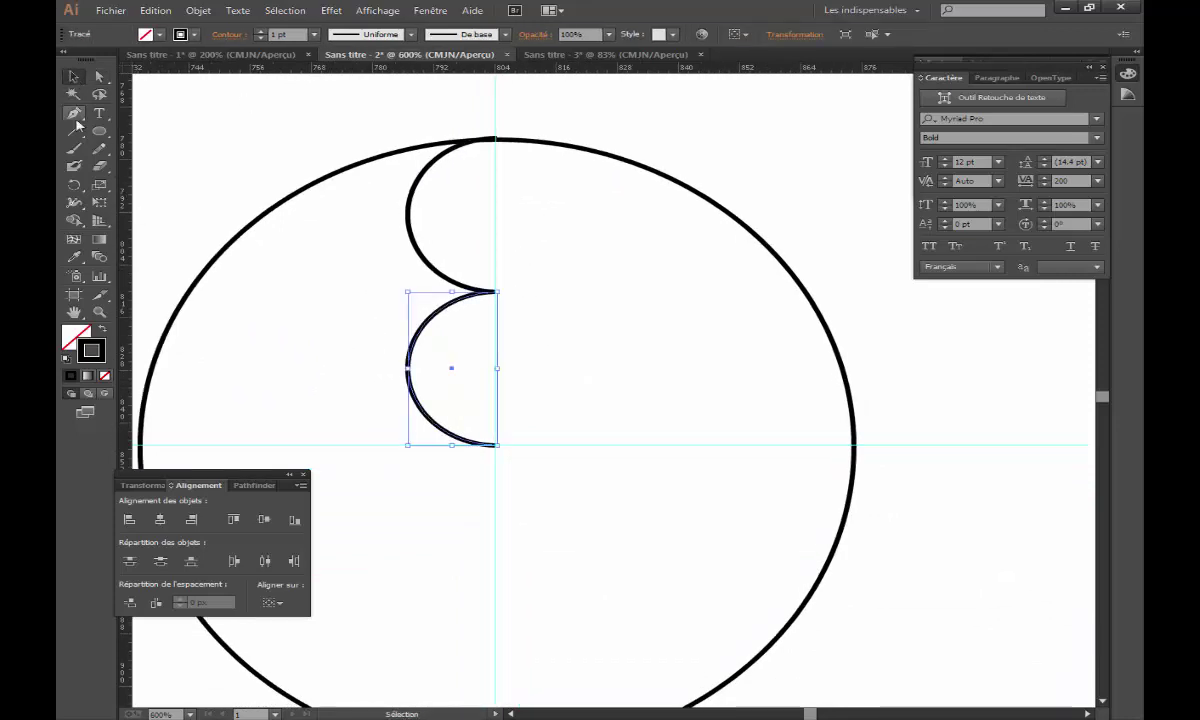
{"action": "left_click", "coordinate": [74, 114]}
{"action": "left_click", "coordinate": [495, 292]}
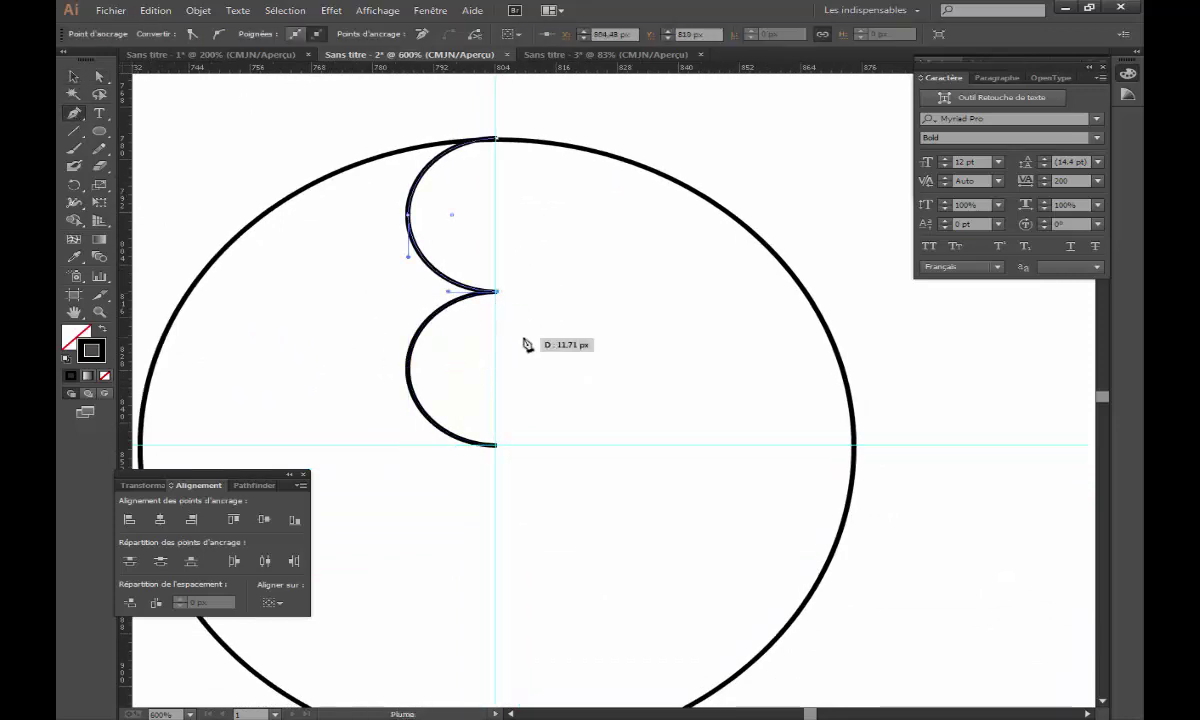
{"action": "left_click", "coordinate": [501, 313]}
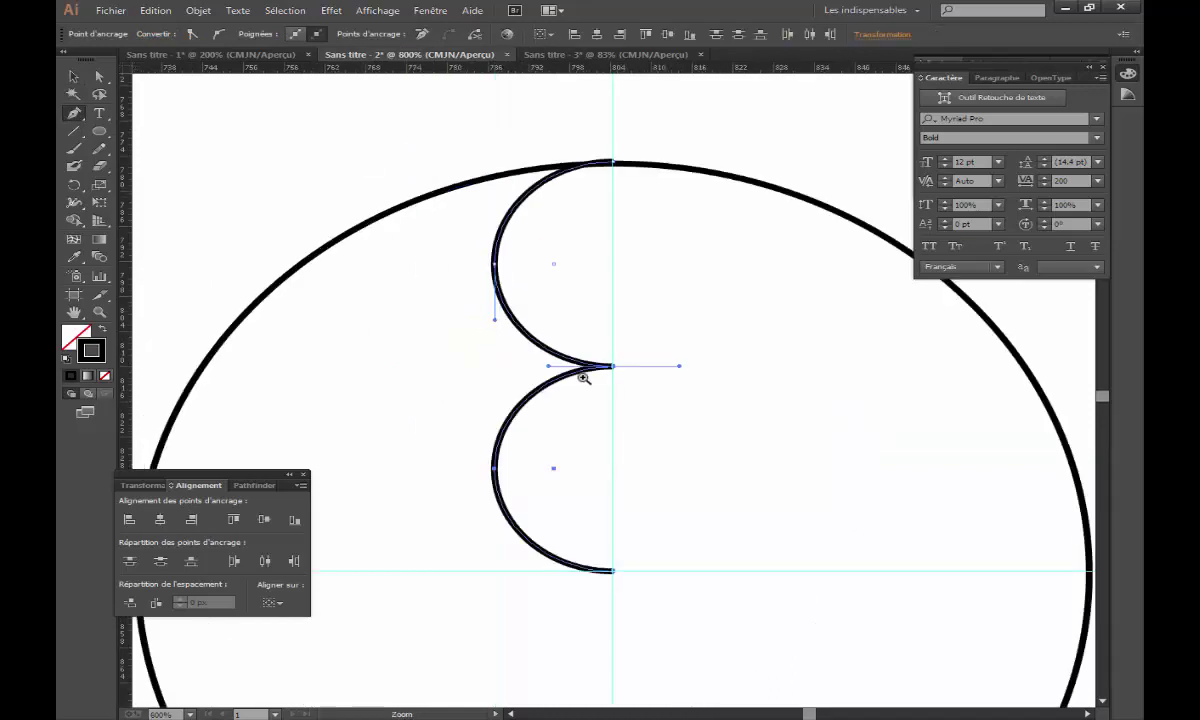
{"action": "left_click", "coordinate": [582, 376]}
{"action": "key", "text": "v"}
{"action": "left_click", "coordinate": [398, 353]}
- Select the lower arc on its own and bring it to the front
{"action": "left_click_drag", "start_coordinate": [398, 353], "coordinate": [511, 437]}
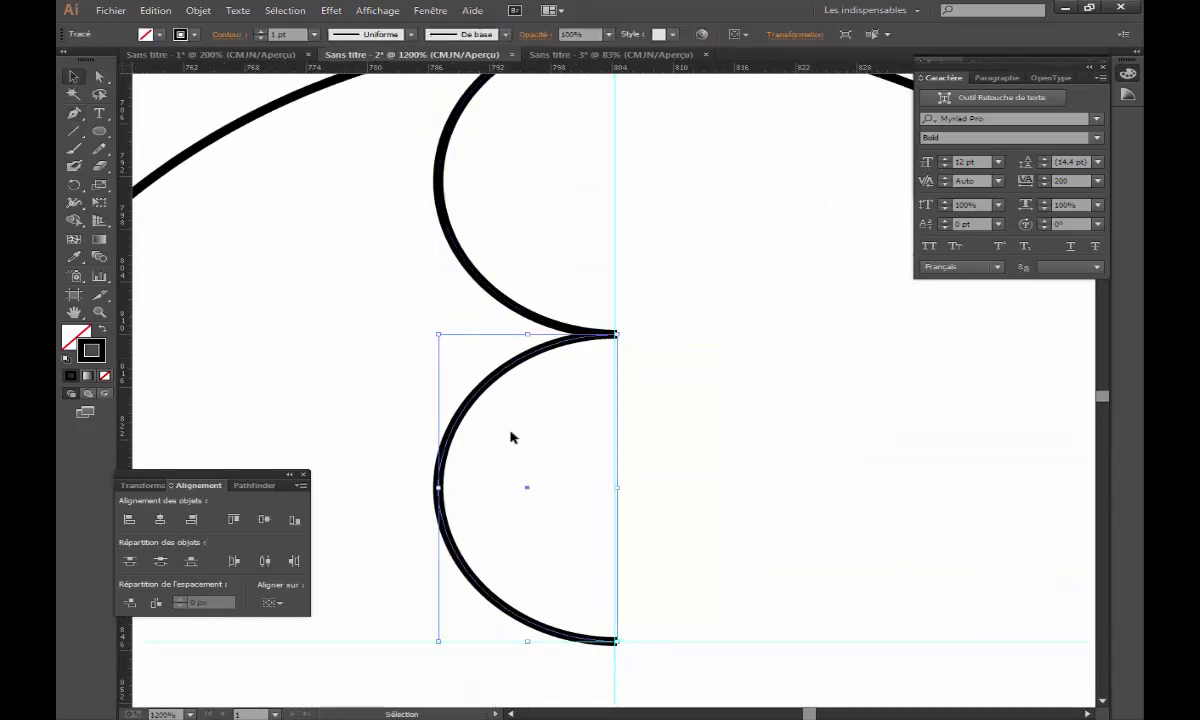
{"action": "left_click", "coordinate": [74, 115]}
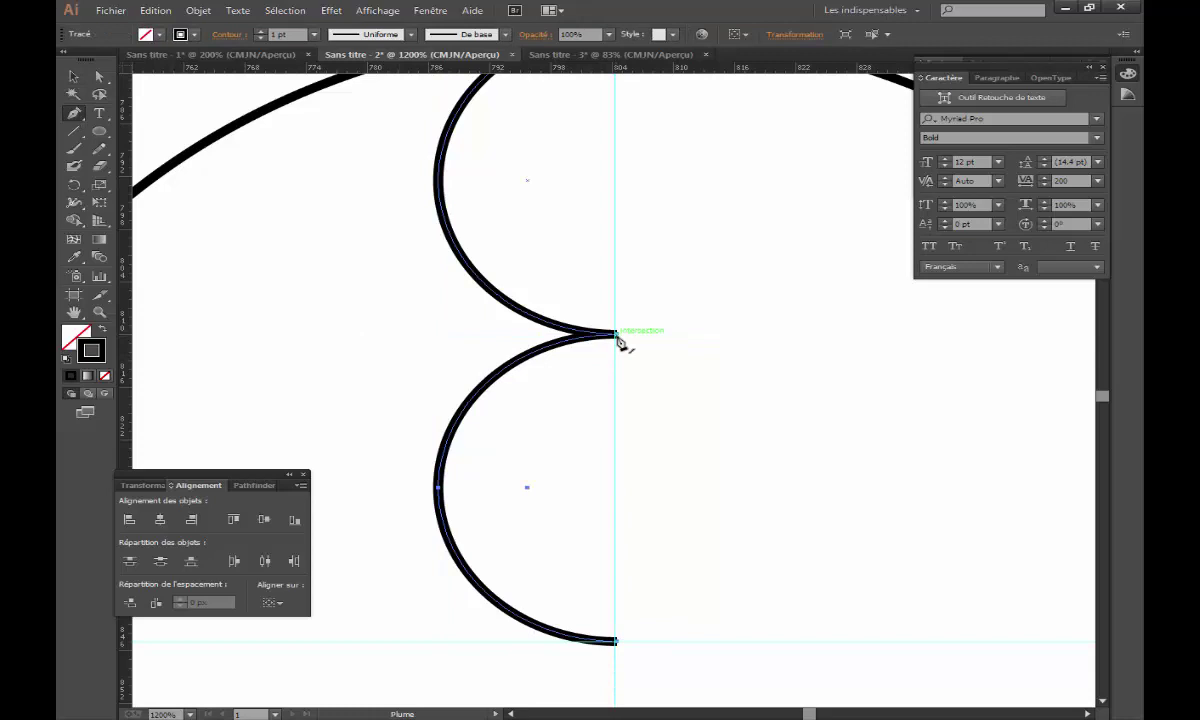
{"action": "left_click", "coordinate": [617, 340], "text": "ctrl"}
{"action": "left_click", "coordinate": [75, 116]}
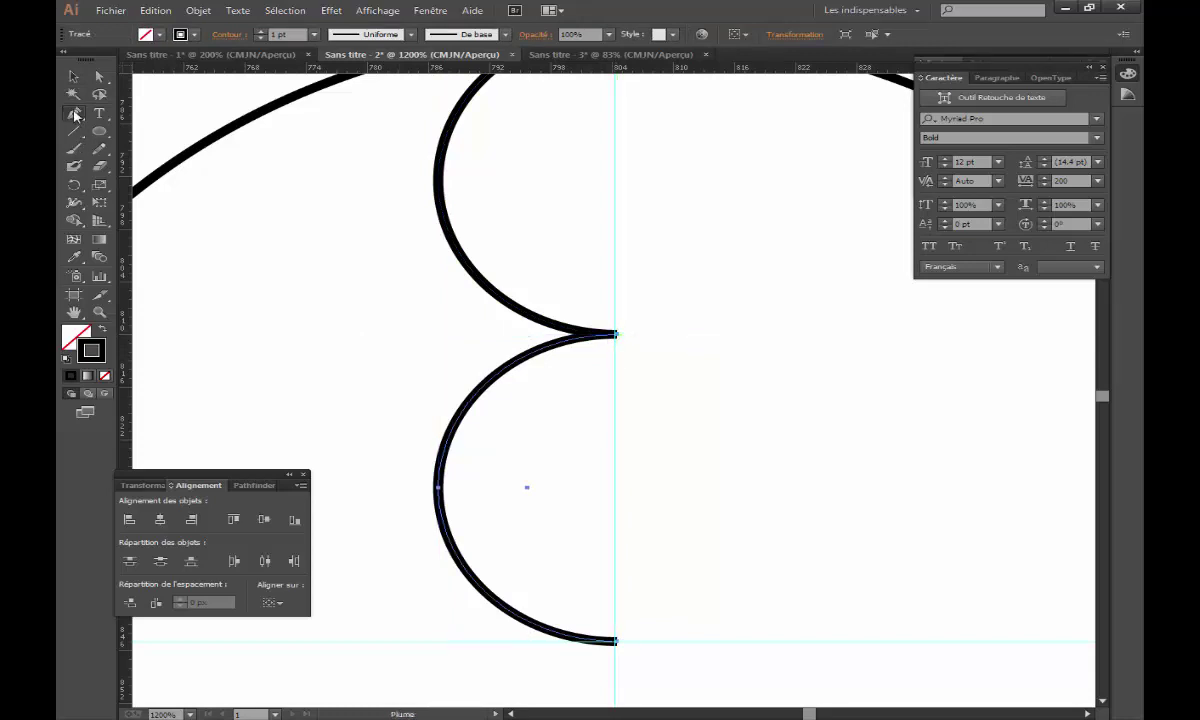
{"action": "left_click", "coordinate": [74, 78]}
{"action": "right_click", "coordinate": [500, 415]}
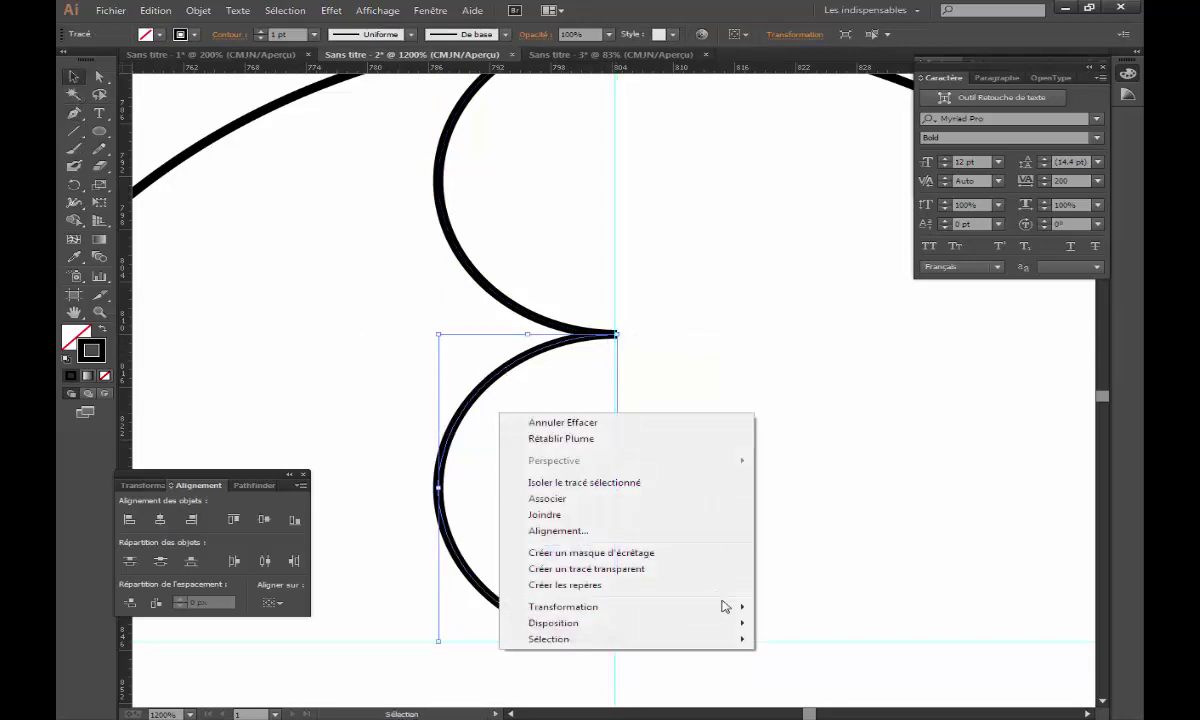
{"action": "left_click", "coordinate": [766, 625]}
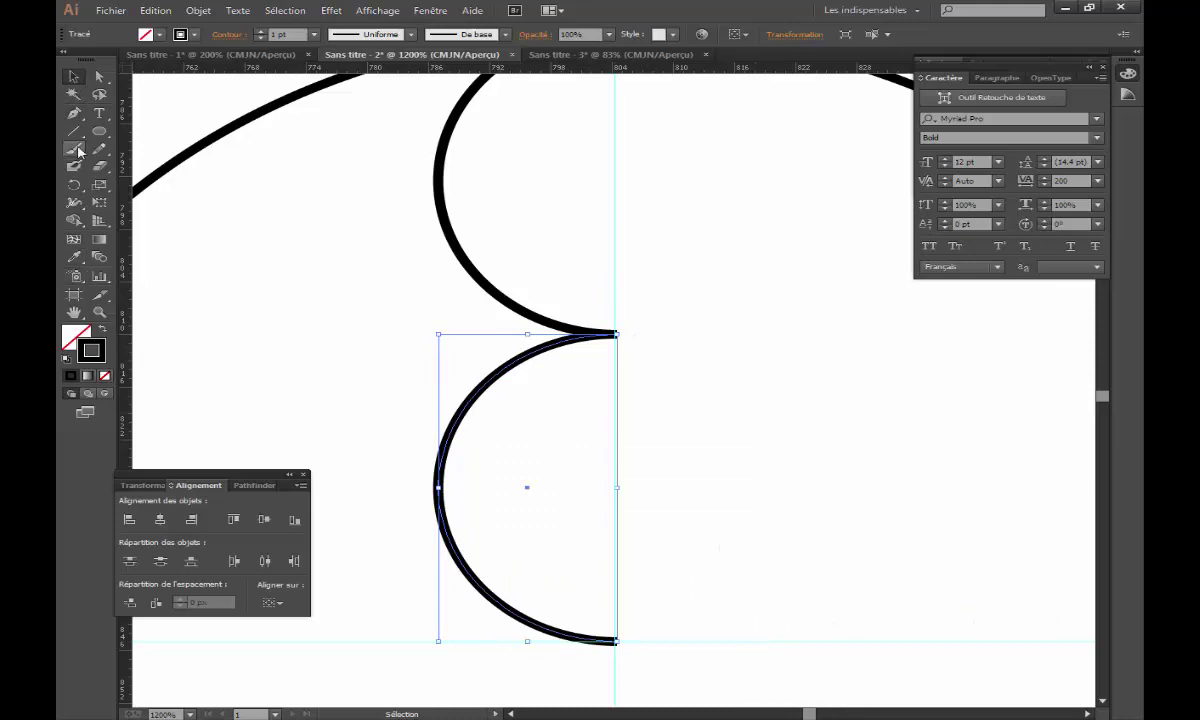
- Draw a curve from the arcs' junction to the large circle's right edge
{"action": "left_click", "coordinate": [74, 113]}
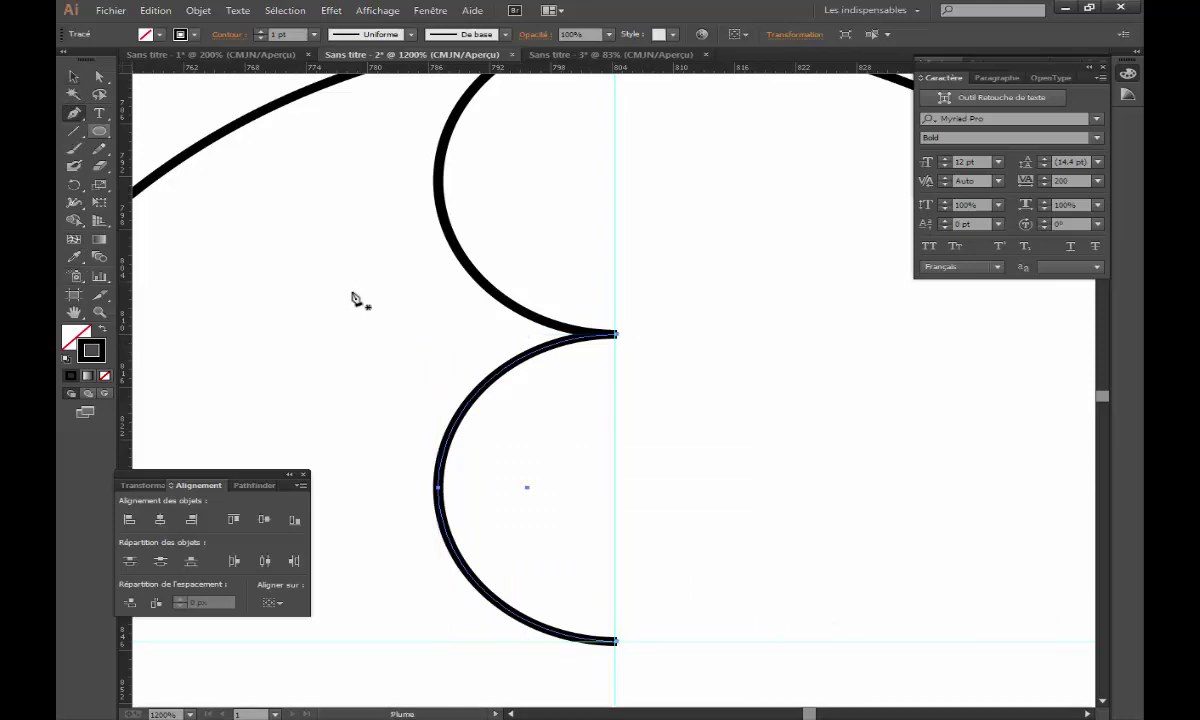
{"action": "left_click", "coordinate": [651, 362], "text": "ctrl+alt"}
{"action": "left_click_drag", "start_coordinate": [646, 383], "coordinate": [589, 292]}
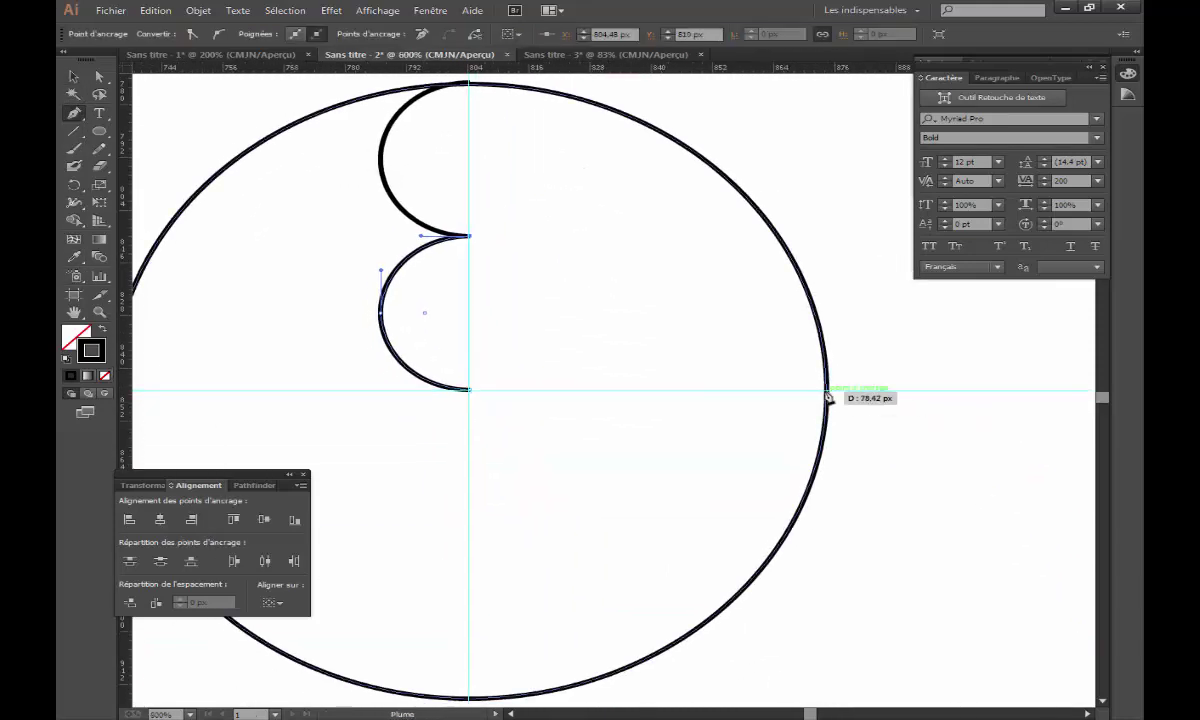
{"action": "left_click_drag", "start_coordinate": [827, 390], "coordinate": [892, 568]}
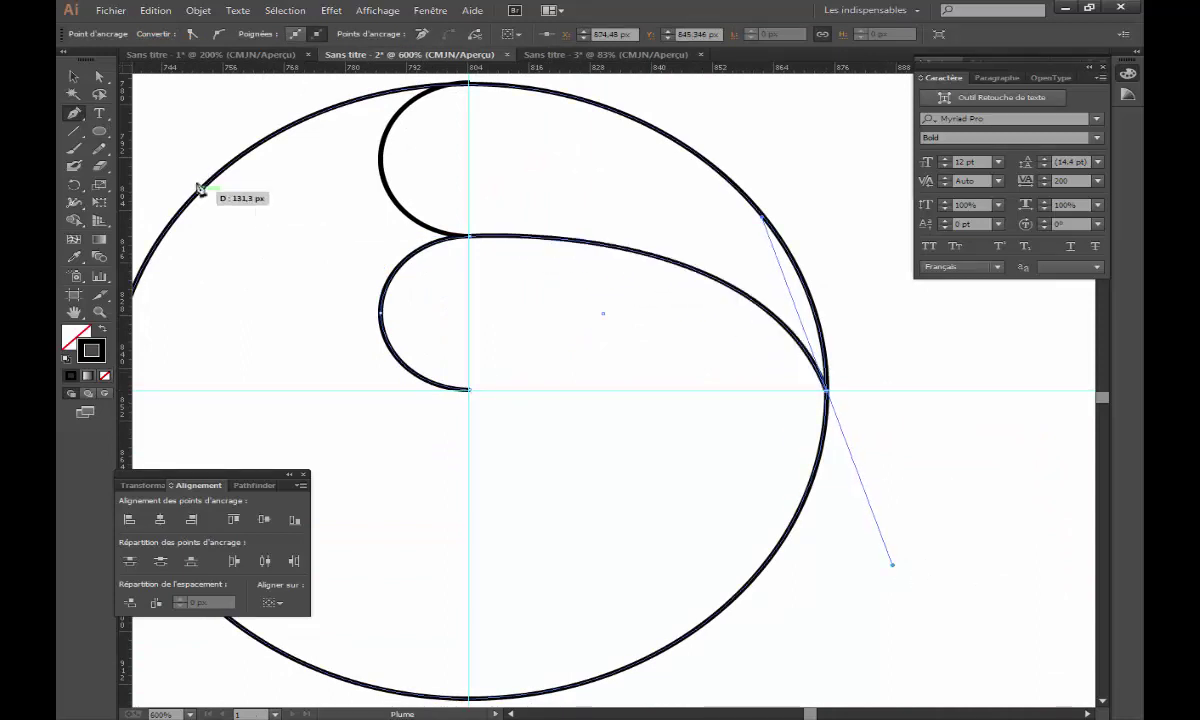
{"action": "left_click", "coordinate": [73, 76]}
{"action": "left_click", "coordinate": [611, 281]}
{"action": "left_click", "coordinate": [576, 340], "text": "ctrl+alt"}
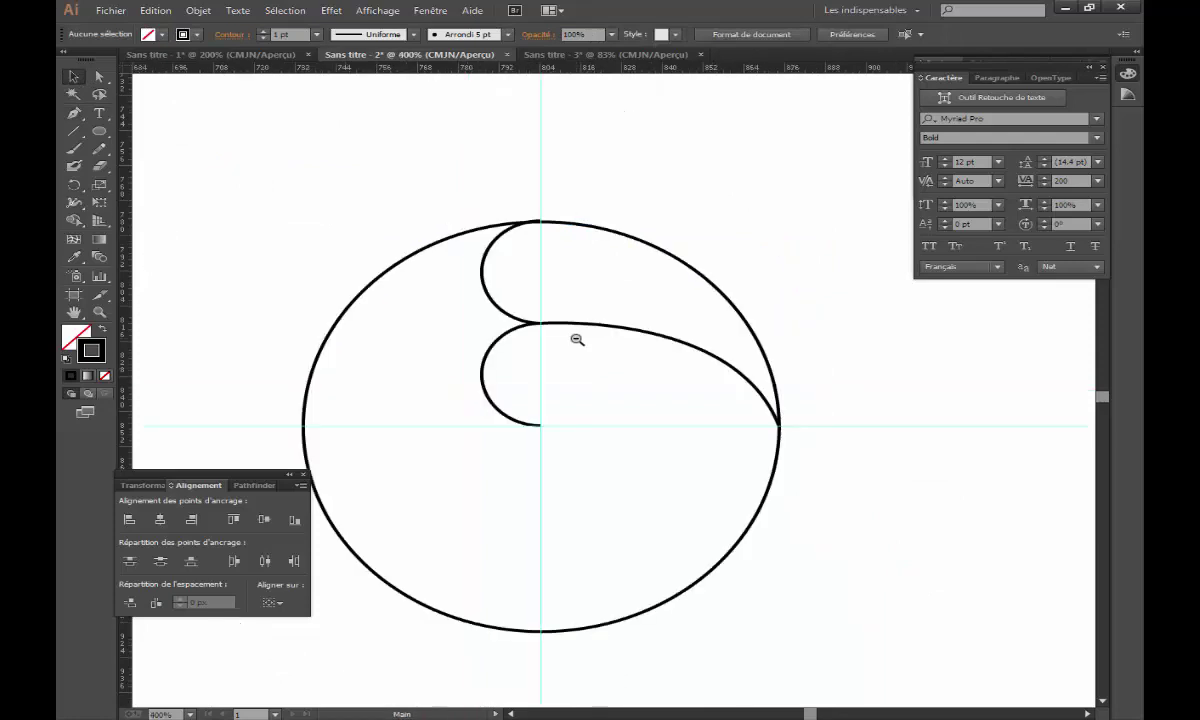
{"action": "left_click_drag", "start_coordinate": [576, 340], "coordinate": [579, 290]}
- Group the inner curved swoosh paths
{"action": "left_click_drag", "start_coordinate": [474, 228], "coordinate": [590, 283]}
{"action": "right_click", "coordinate": [592, 280]}
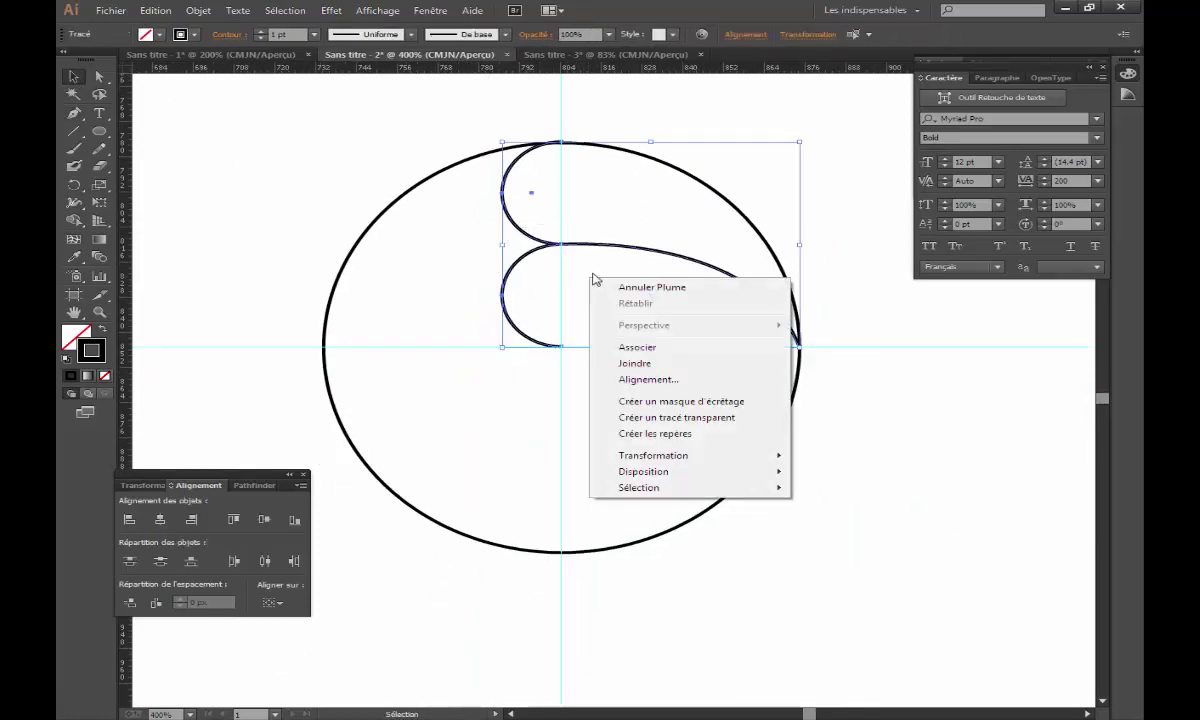
{"action": "left_click", "coordinate": [646, 347]}
- Make a copy of the swoosh rotated 120° around the circle's centre
{"action": "left_click", "coordinate": [597, 356], "text": "ctrl"}
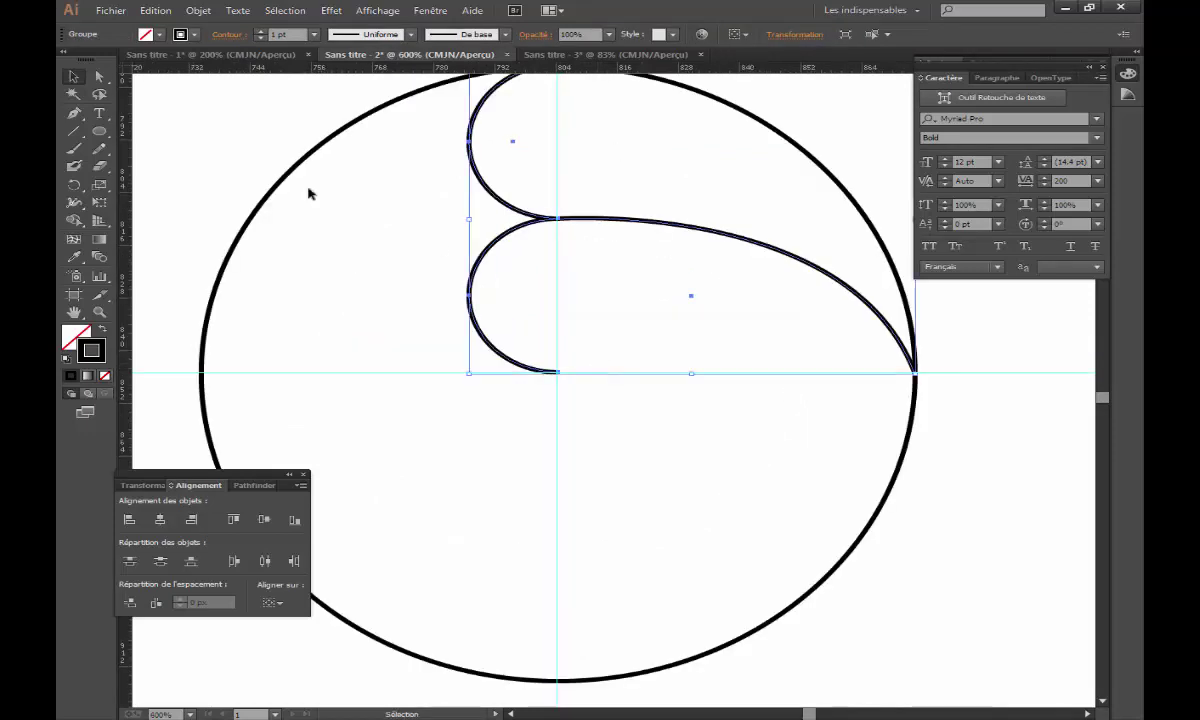
{"action": "left_click", "coordinate": [76, 186]}
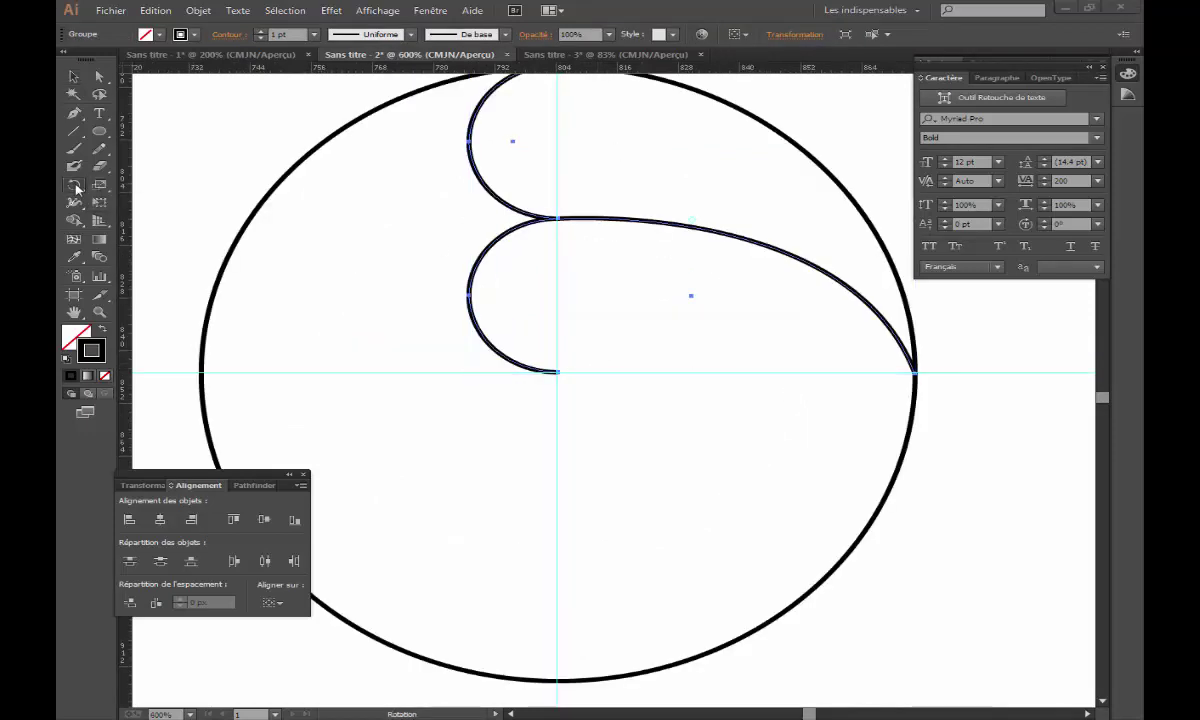
{"action": "left_click_drag", "start_coordinate": [562, 367], "coordinate": [603, 370]}
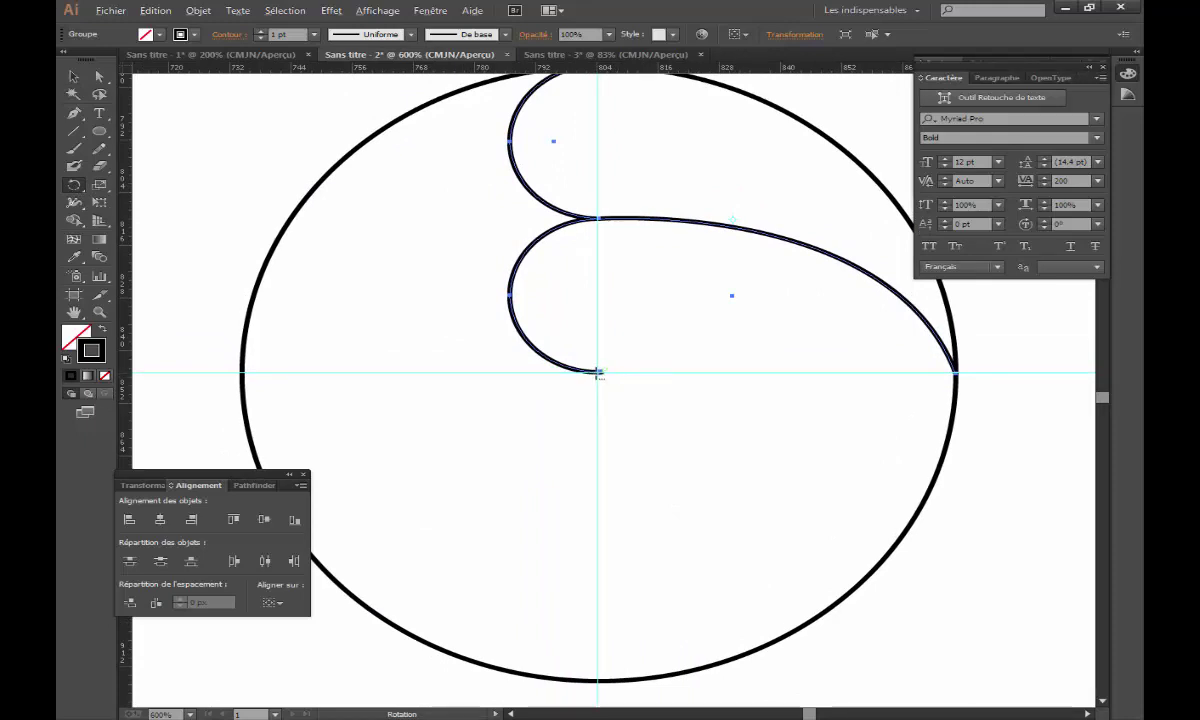
{"action": "left_click", "coordinate": [598, 371], "text": "alt"}
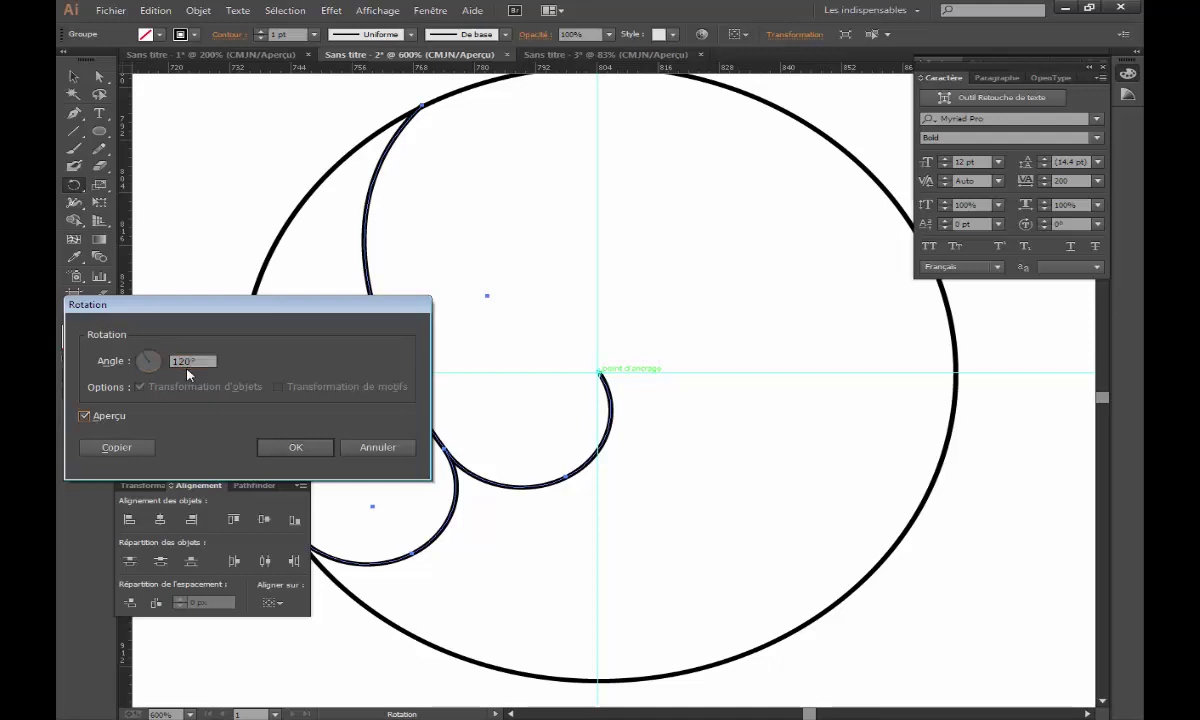
{"action": "left_click", "coordinate": [116, 447]}
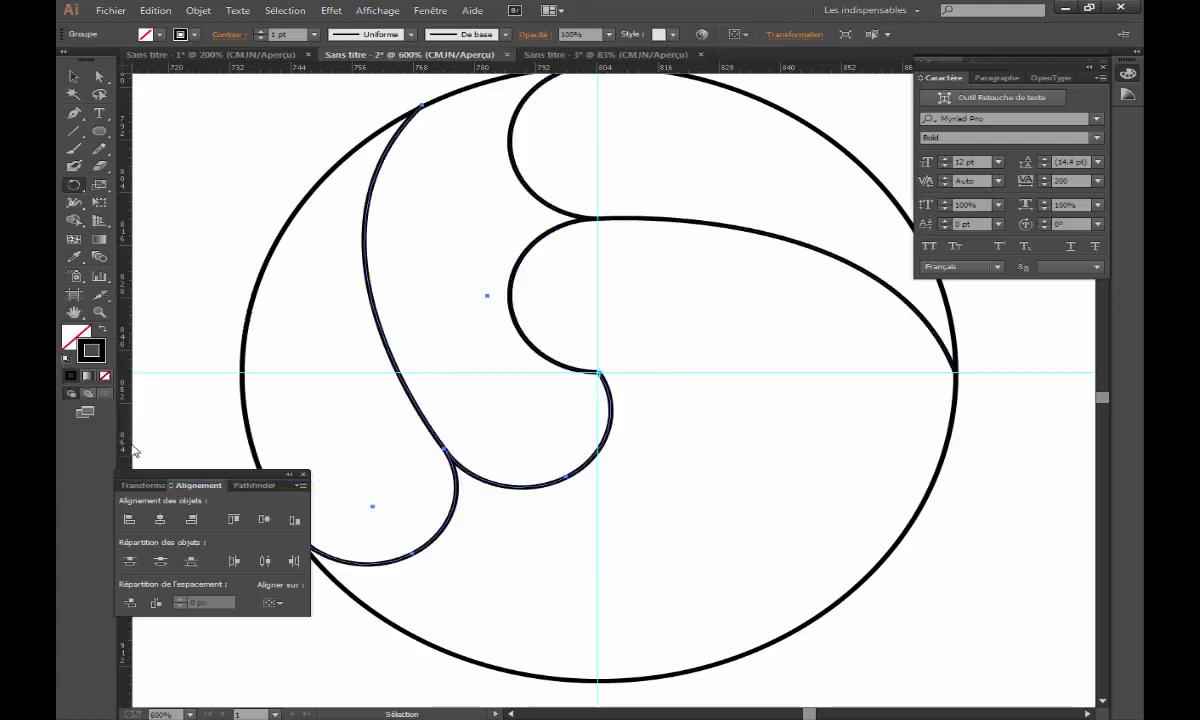
{"action": "left_click_drag", "start_coordinate": [368, 421], "coordinate": [755, 546]}
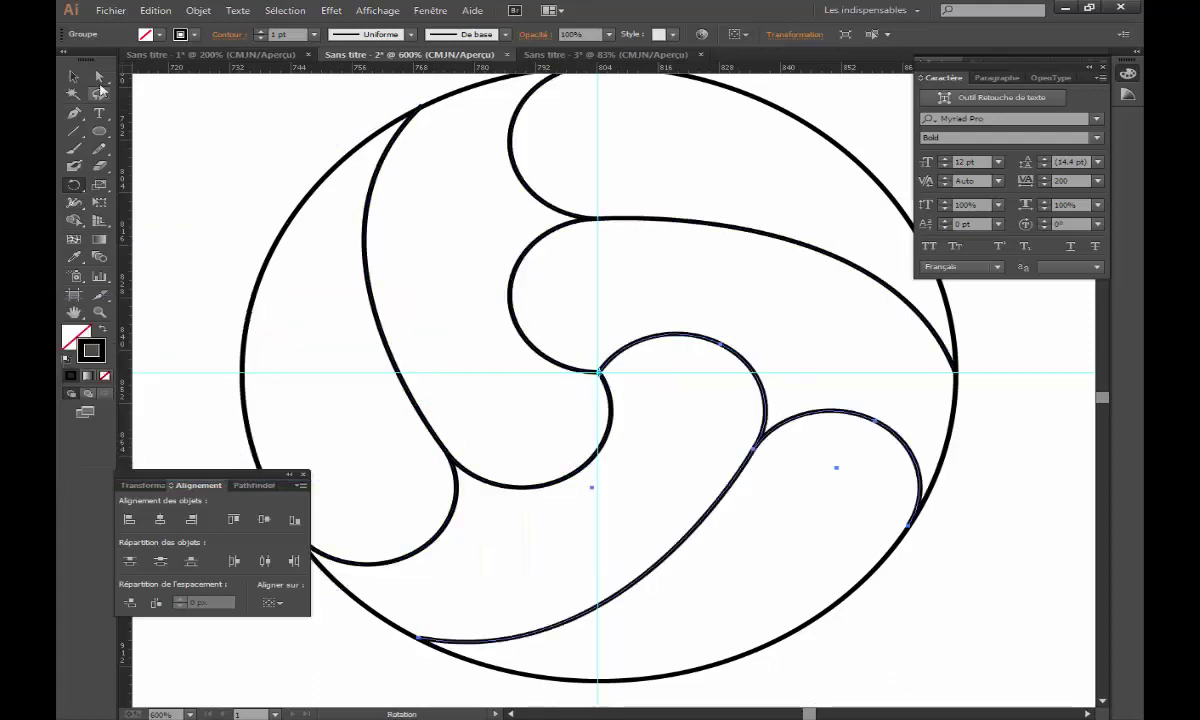
- Select every ball shape and raise the stroke weight from 1 pt to 5 pt
{"action": "key", "text": "v"}
{"action": "left_click", "coordinate": [611, 362]}
{"action": "key", "text": "ctrl+minus"}
{"action": "key", "text": "ctrl+minus"}
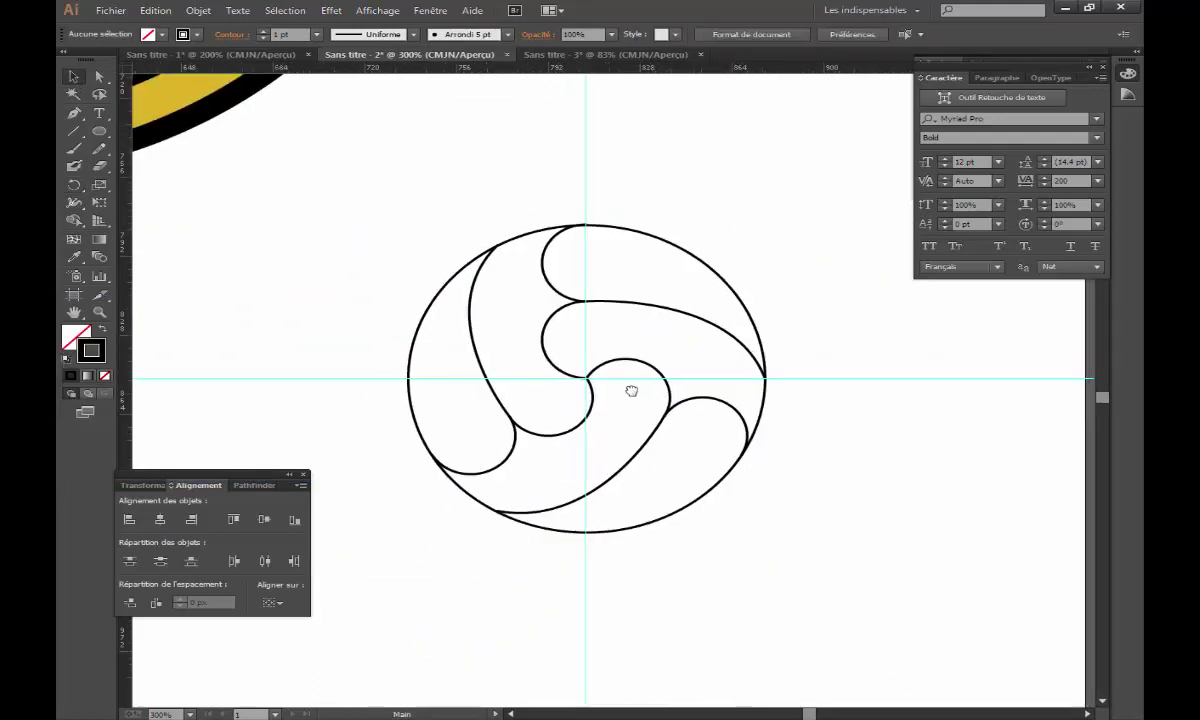
{"action": "left_click_drag", "start_coordinate": [632, 391], "coordinate": [585, 345]}
{"action": "left_click_drag", "start_coordinate": [316, 177], "coordinate": [757, 519]}
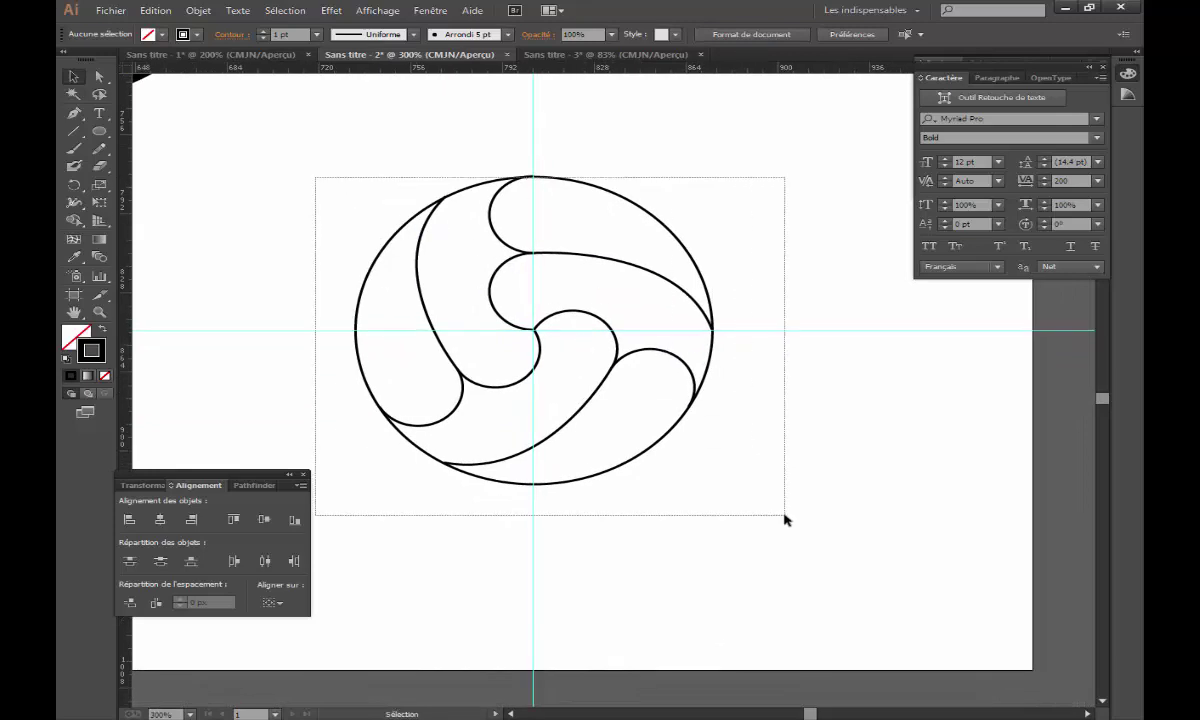
{"action": "left_click", "coordinate": [263, 37]}
{"action": "left_click", "coordinate": [263, 37]}
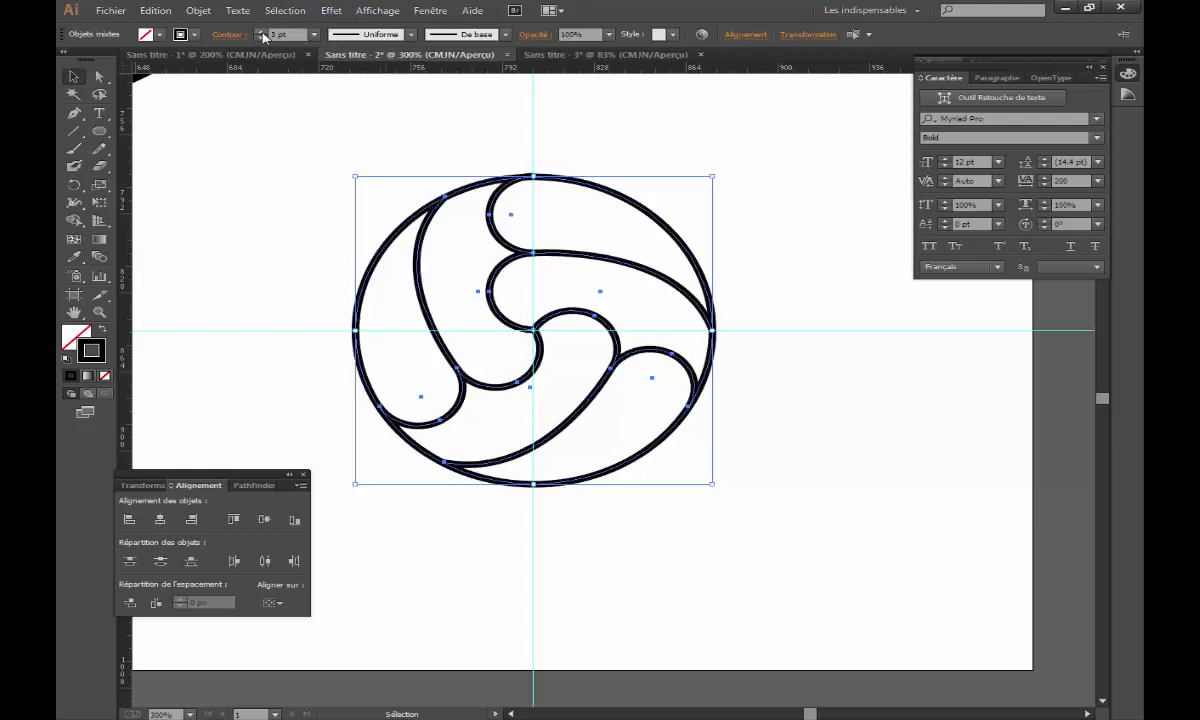
{"action": "left_click", "coordinate": [263, 37]}
{"action": "left_click", "coordinate": [263, 37]}
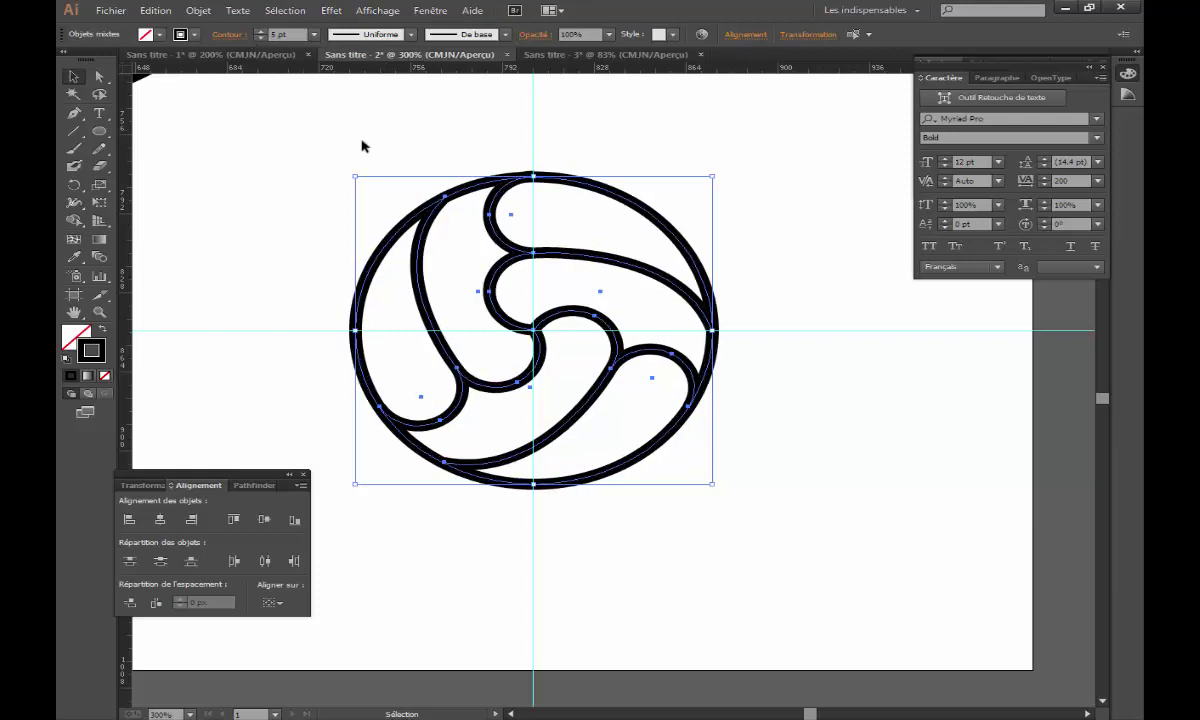
{"action": "left_click", "coordinate": [384, 189]}
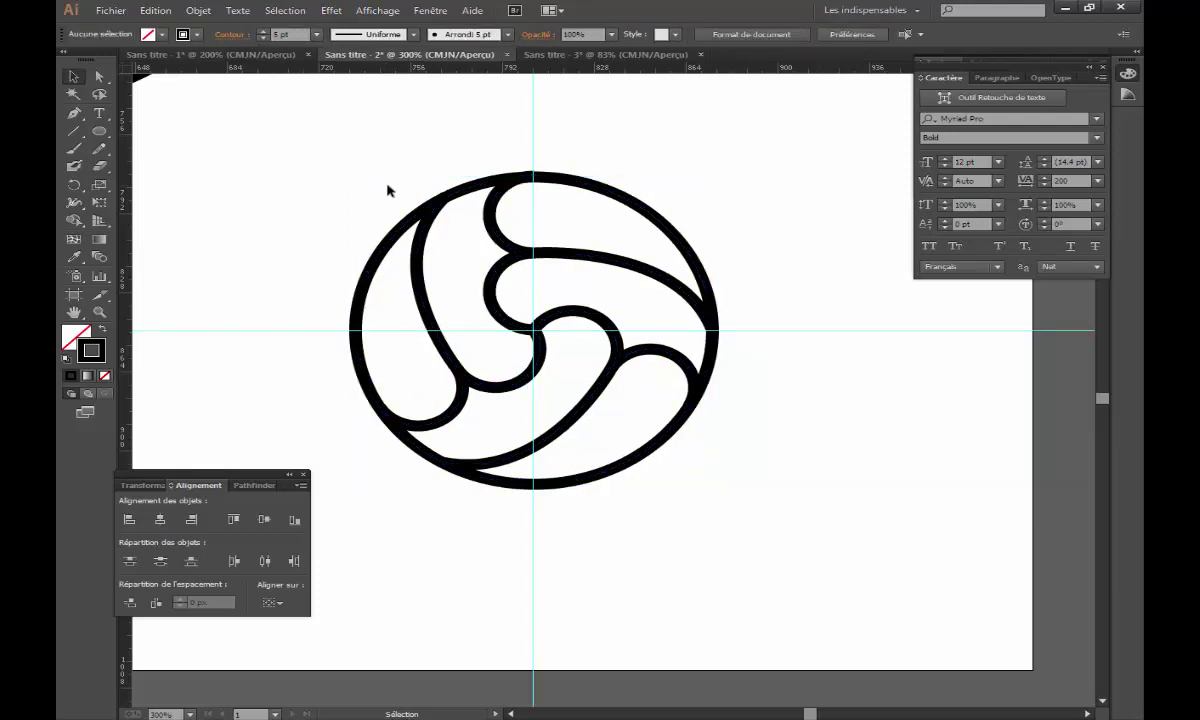
{"action": "left_click", "coordinate": [384, 260]}
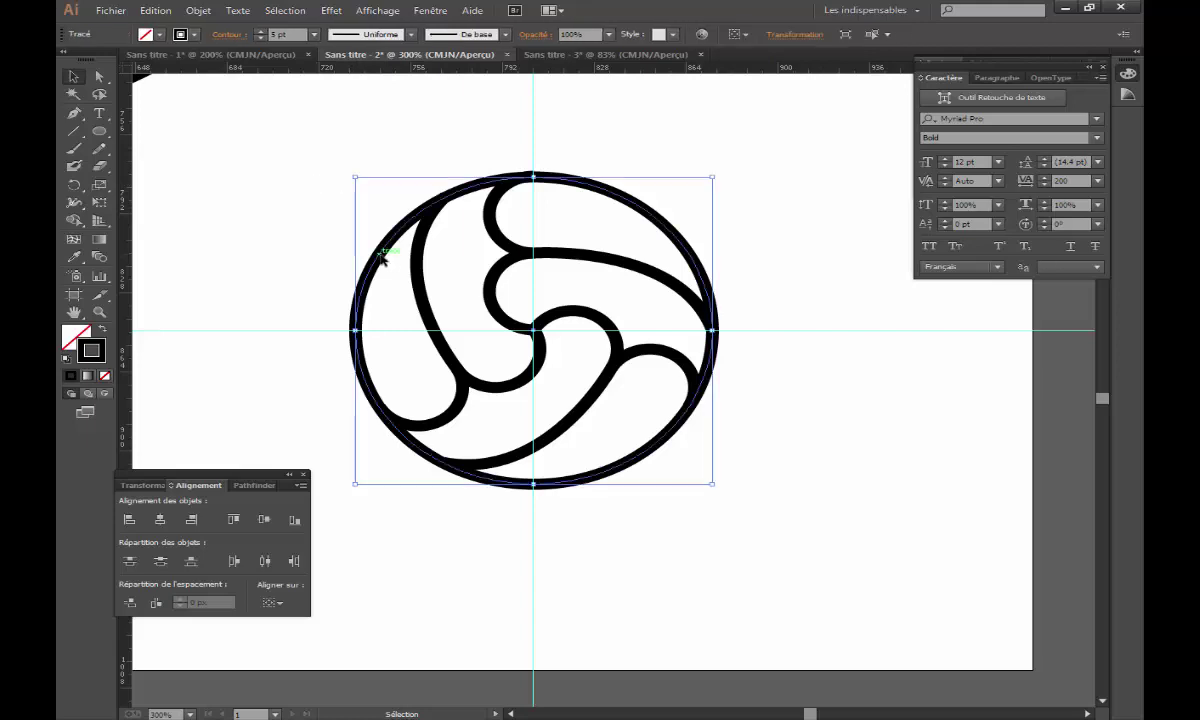
{"action": "left_click_drag", "start_coordinate": [292, 142], "coordinate": [778, 548]}
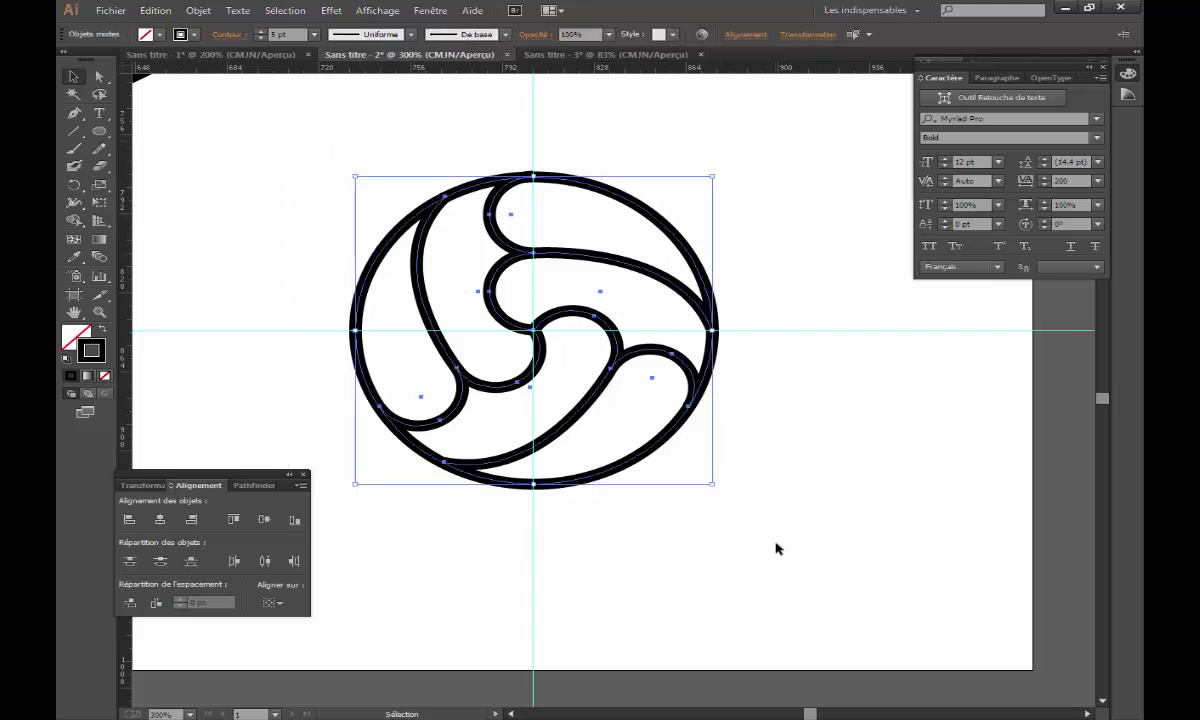
{"action": "scroll", "coordinate": [593, 342], "scroll_direction": "down", "scroll_amount": 1}
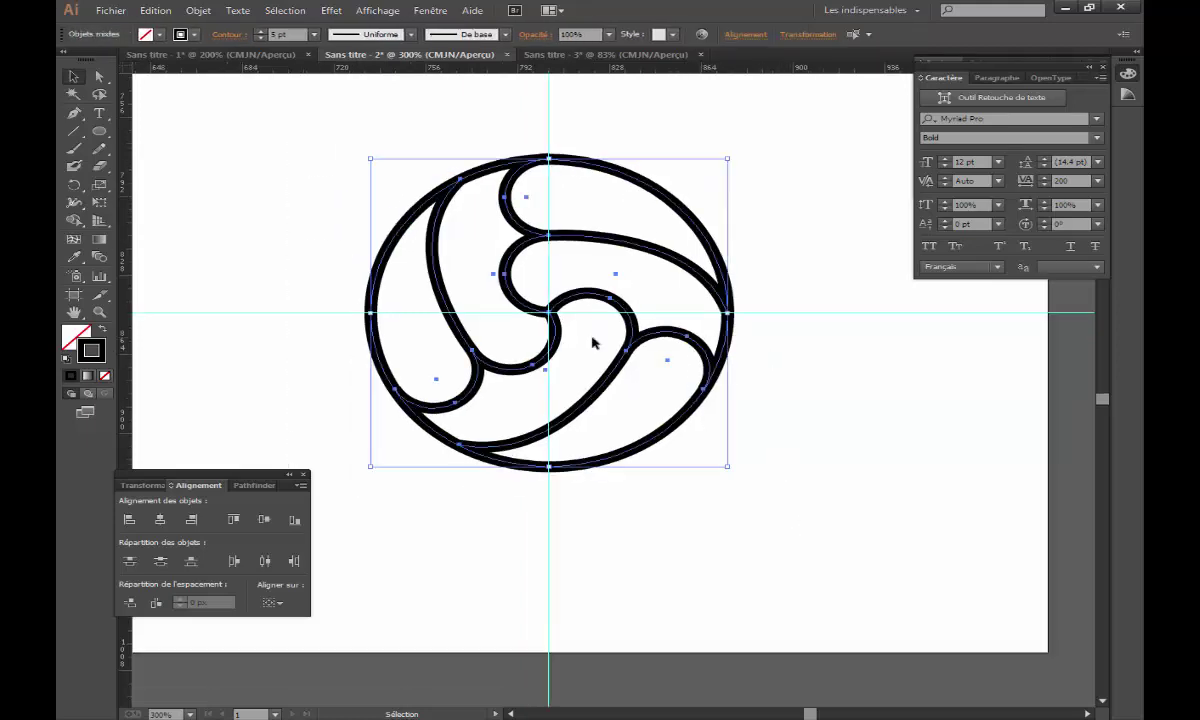
- Expand the ball's fills and strokes into filled shapes
{"action": "left_click", "coordinate": [197, 10]}
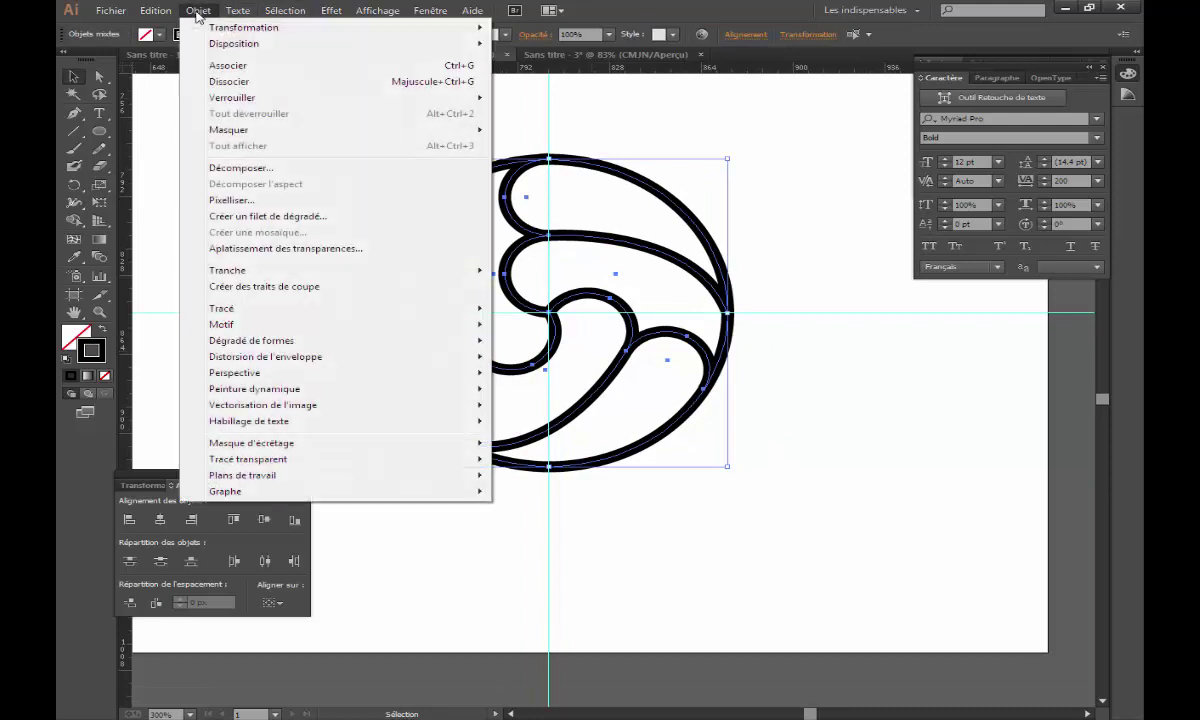
{"action": "left_click", "coordinate": [297, 170]}
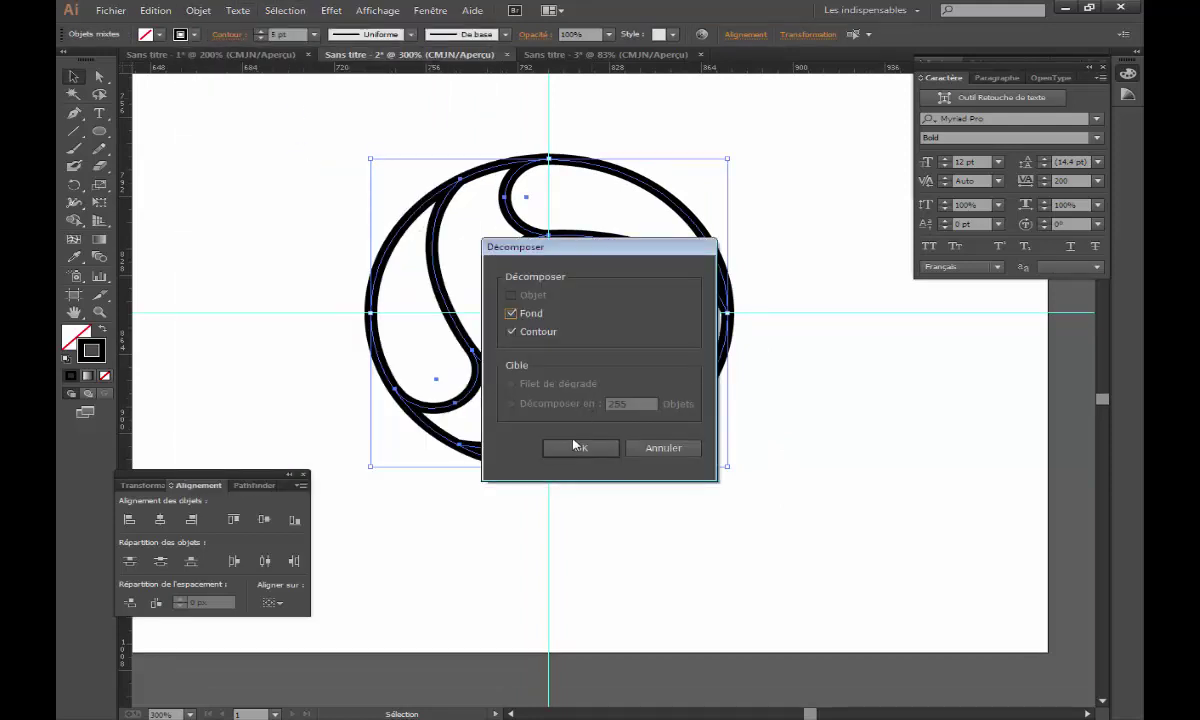
{"action": "left_click", "coordinate": [576, 447]}
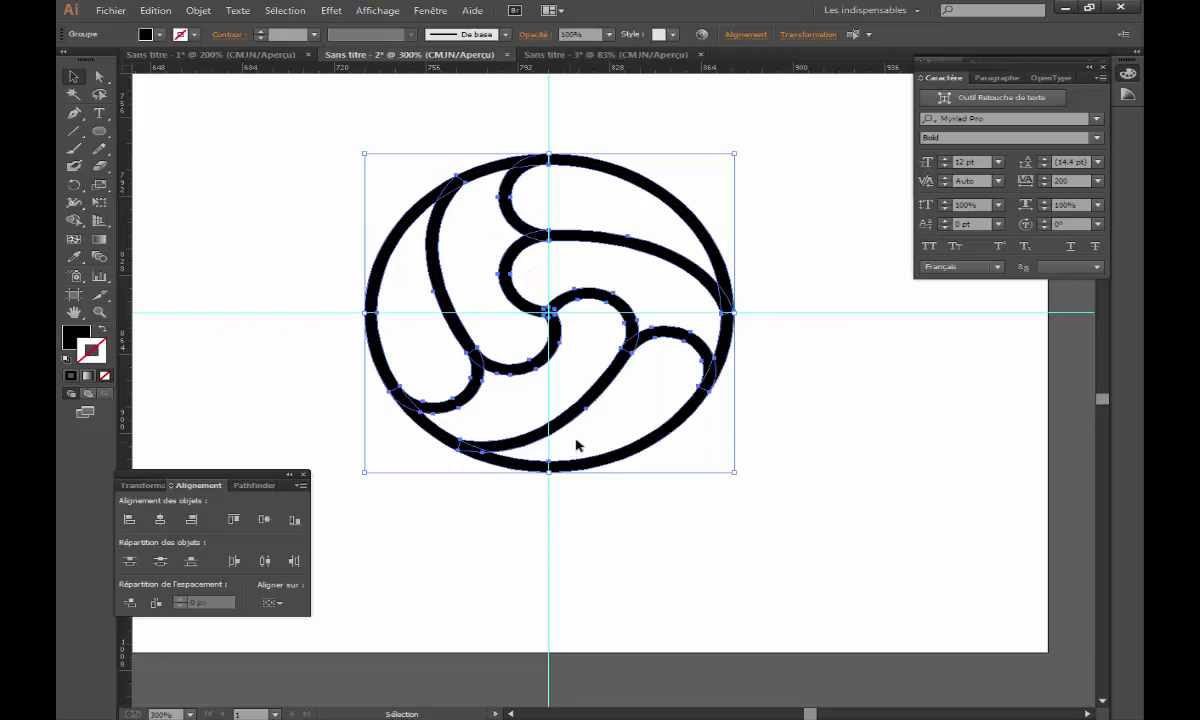
{"action": "scroll", "coordinate": [584, 249], "scroll_direction": "up", "scroll_amount": 1}
{"action": "scroll", "coordinate": [584, 332], "scroll_direction": "up", "scroll_amount": 2}
{"action": "scroll", "coordinate": [658, 288], "scroll_direction": "up", "scroll_amount": 1}
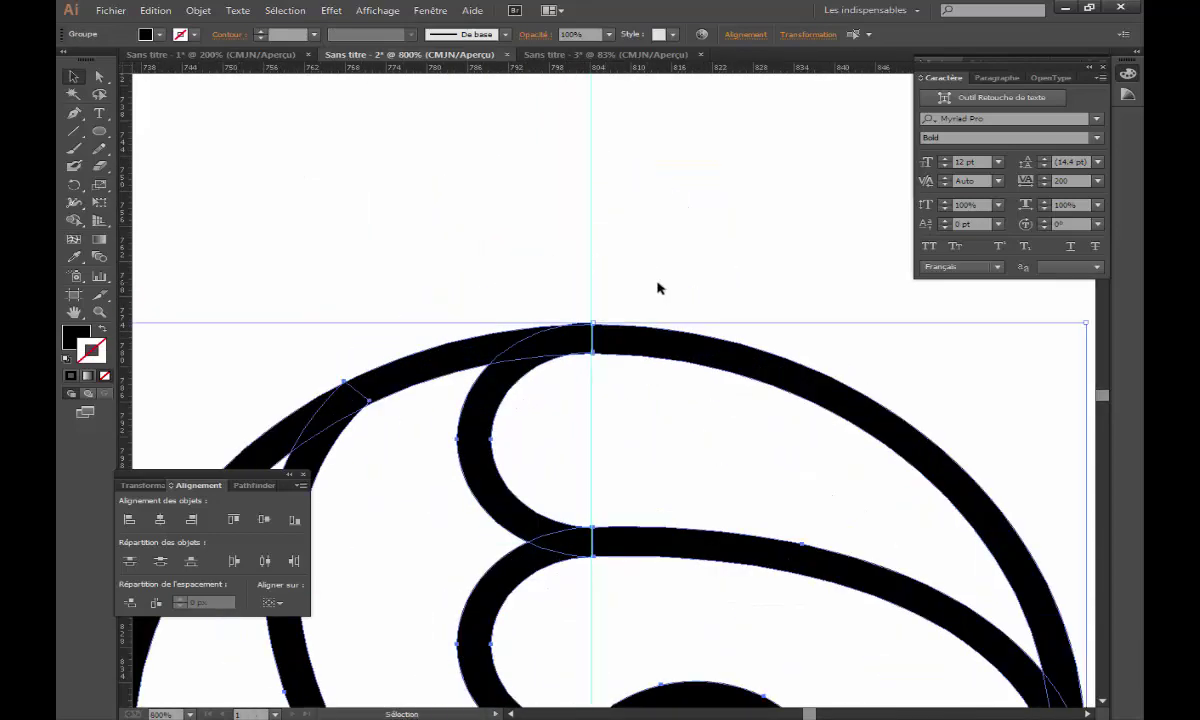
{"action": "scroll", "coordinate": [590, 435], "scroll_direction": "down", "scroll_amount": 2}
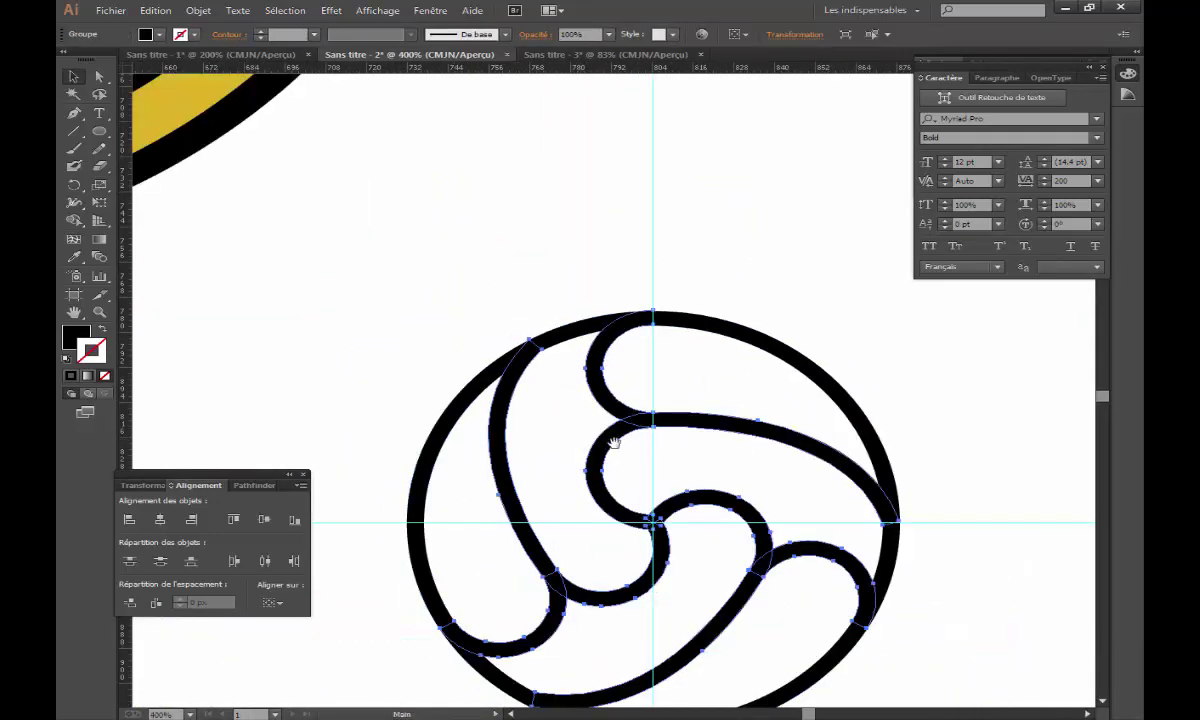
{"action": "left_click_drag", "start_coordinate": [614, 442], "coordinate": [532, 269]}
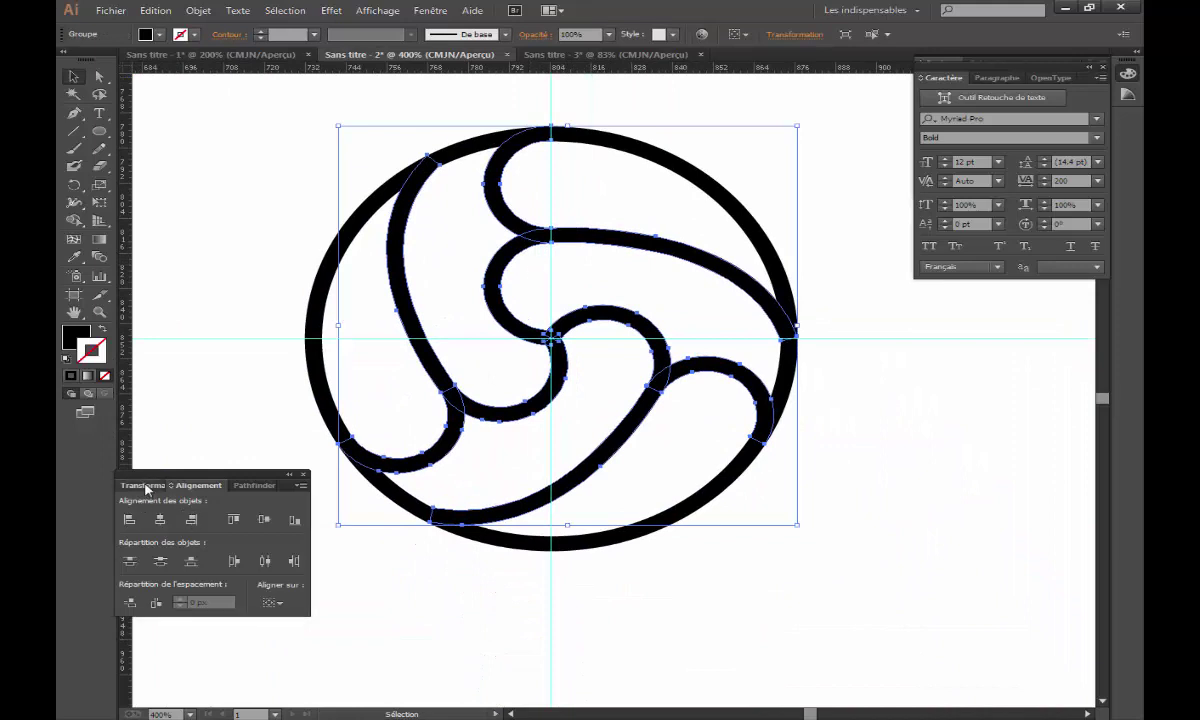
- Check the emblem's position and size values and inspect its strokes up close
{"action": "left_click", "coordinate": [147, 486]}
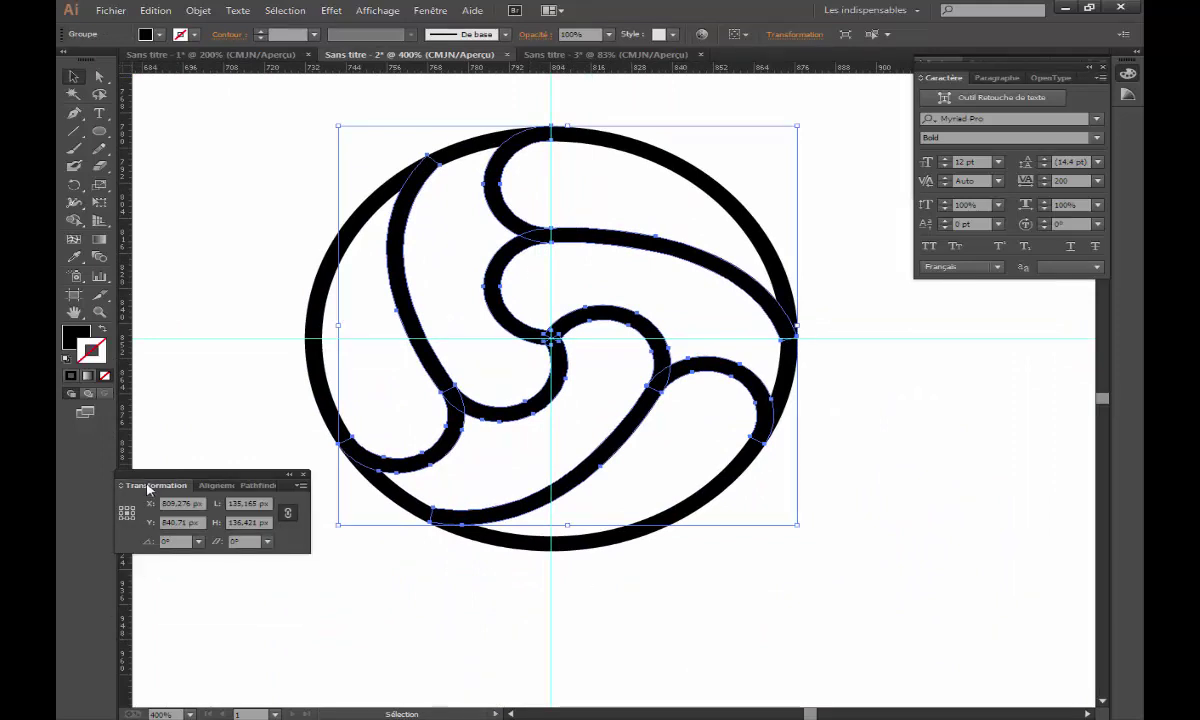
{"action": "left_click", "coordinate": [611, 211]}
{"action": "left_click", "coordinate": [565, 313]}
{"action": "left_click", "coordinate": [600, 390]}
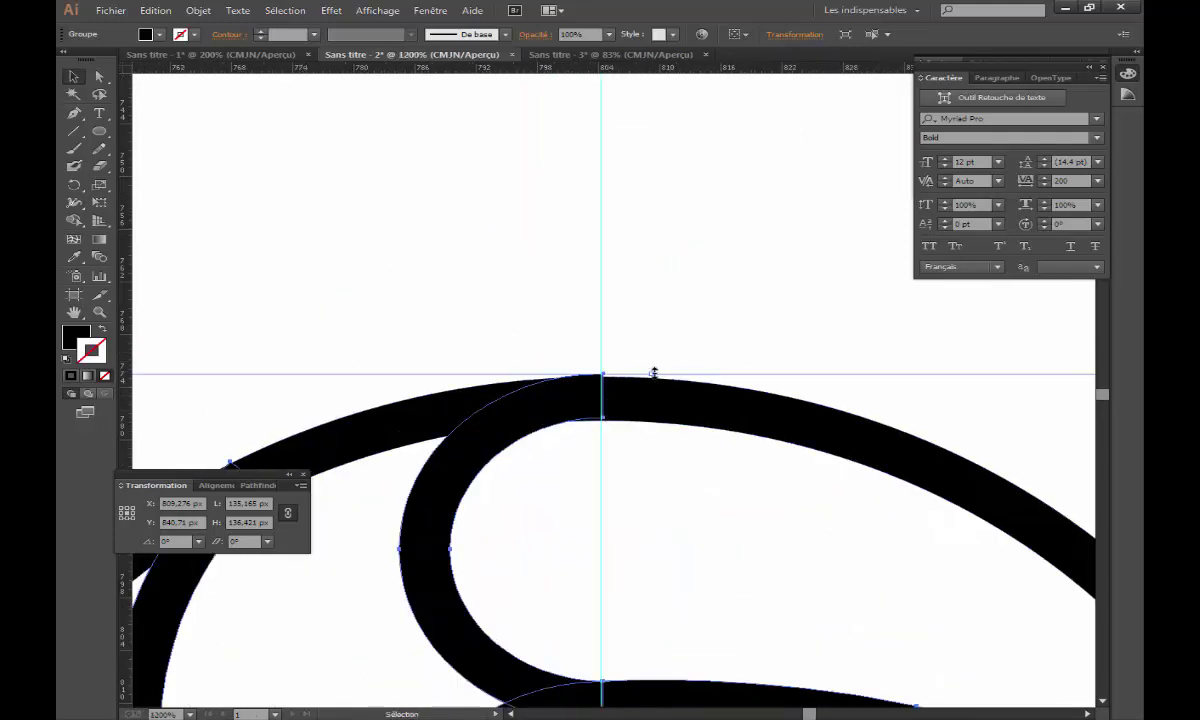
{"action": "left_click", "coordinate": [651, 474], "text": "ctrl+alt"}
{"action": "mouse_move", "coordinate": [733, 526]}
{"action": "left_mouse_down"}
{"action": "mouse_move", "coordinate": [701, 486]}
{"action": "mouse_move", "coordinate": [653, 361]}
{"action": "mouse_move", "coordinate": [620, 388]}
{"action": "left_mouse_up"}
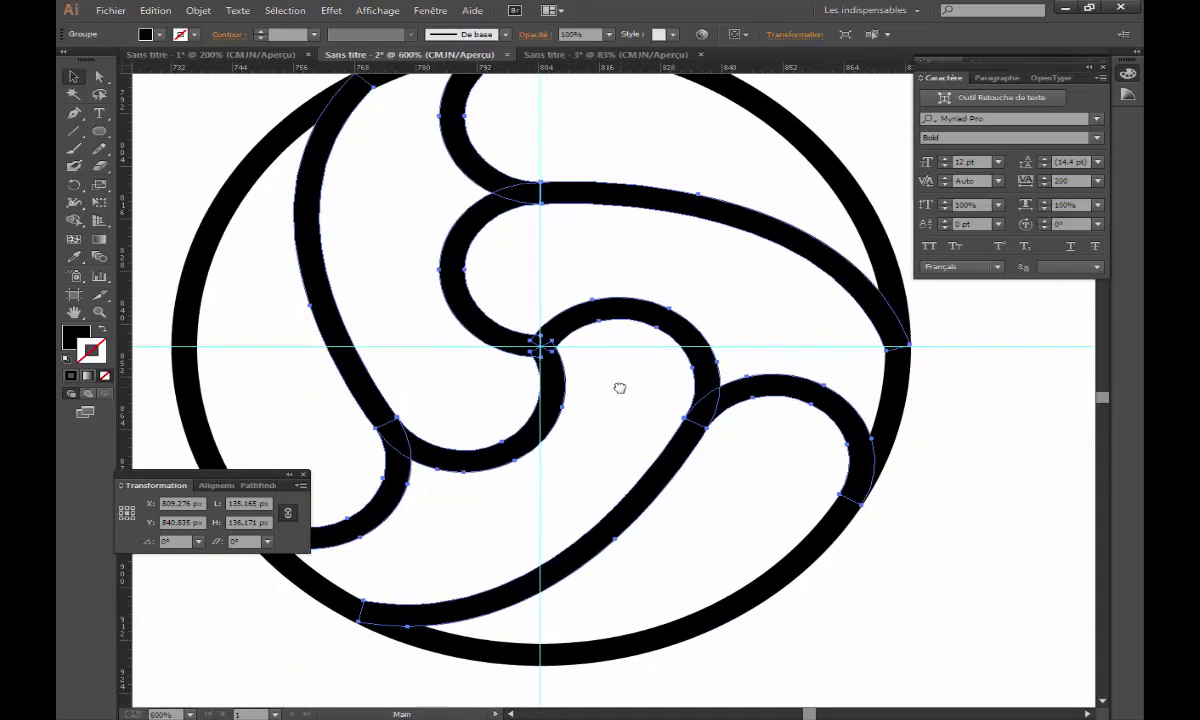
{"action": "left_click", "coordinate": [589, 345]}
{"action": "left_click", "coordinate": [507, 392]}
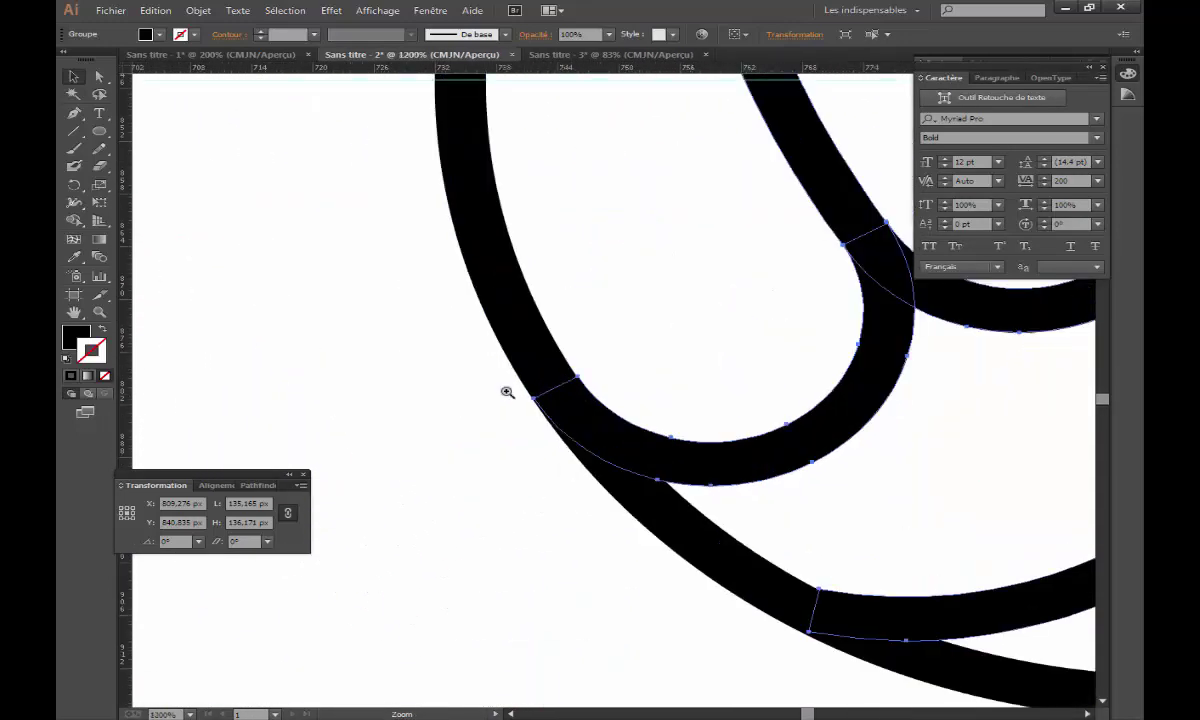
- Inspect the expanded strokes in Outline view, then return to Preview
{"action": "key", "text": "ctrl+y"}
{"action": "key", "text": "ctrl+y"}
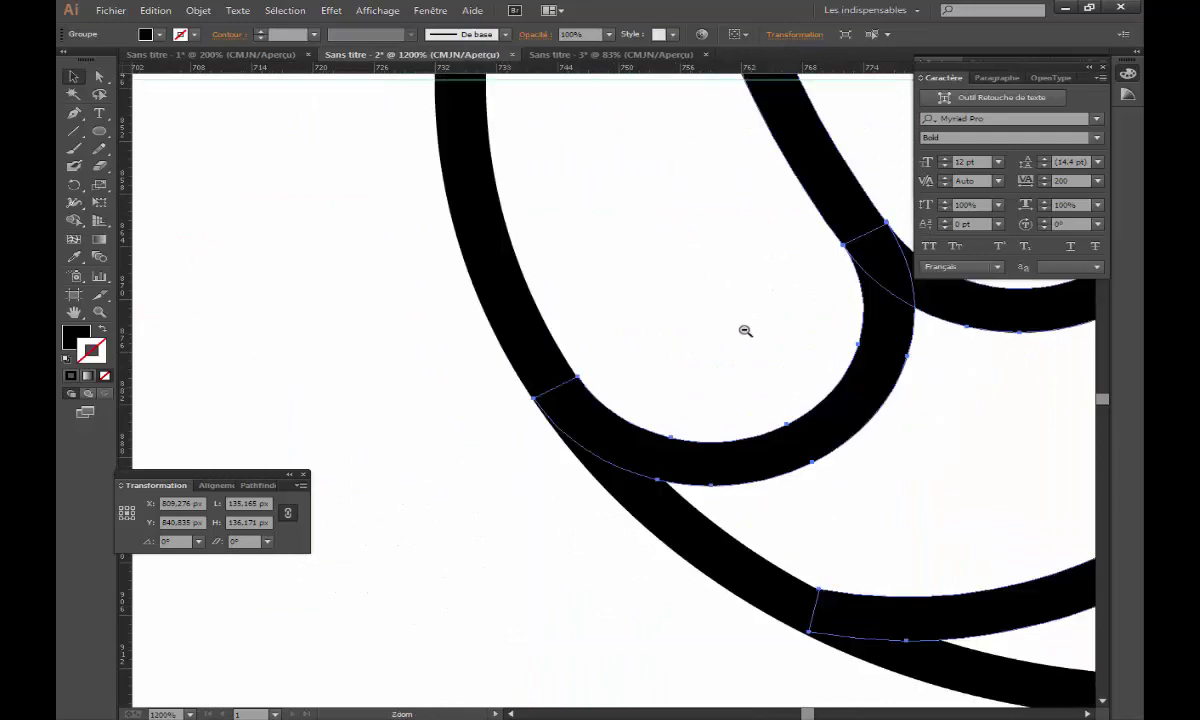
{"action": "left_click", "coordinate": [745, 329], "text": "alt"}
{"action": "left_click_drag", "start_coordinate": [760, 329], "coordinate": [645, 374]}
{"action": "key", "text": "ctrl+y"}
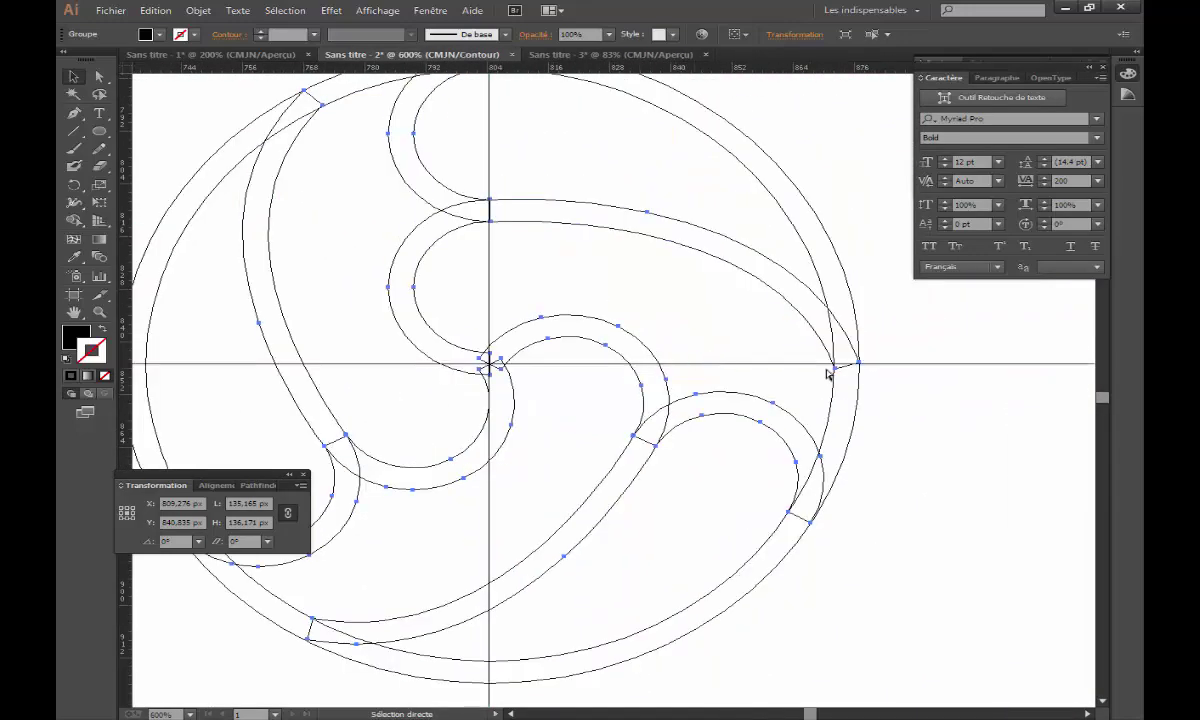
{"action": "left_click", "coordinate": [755, 393]}
{"action": "left_click", "coordinate": [677, 380]}
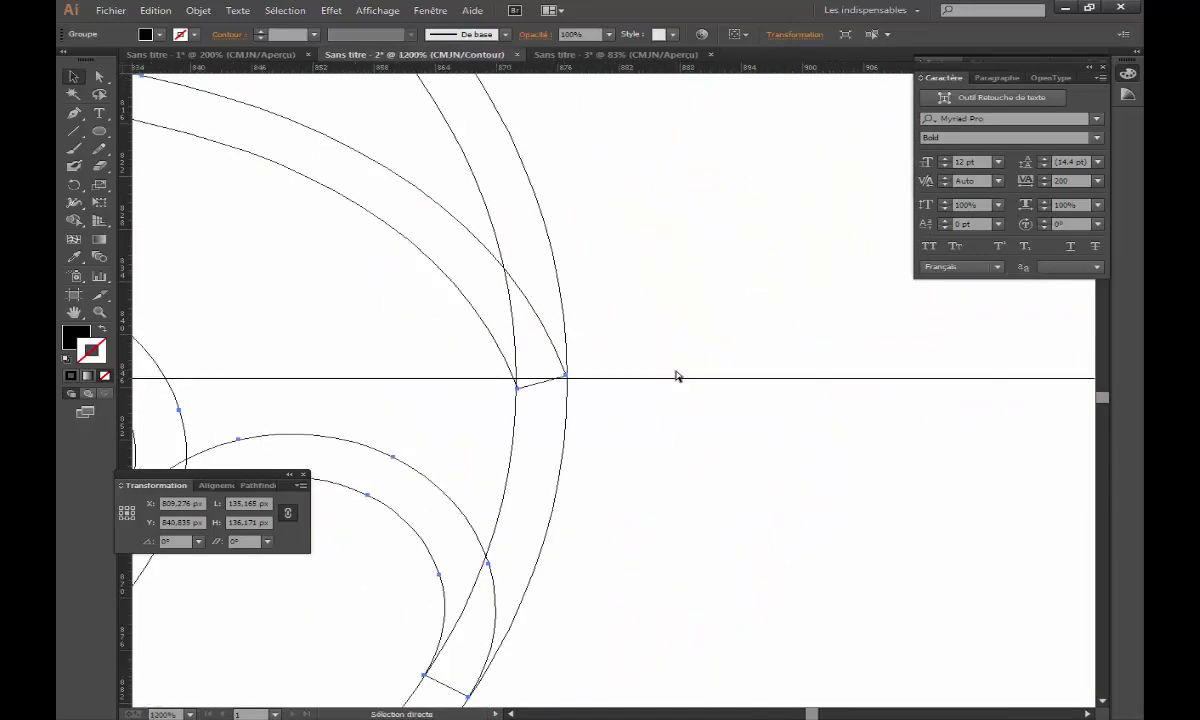
{"action": "key", "text": "ctrl+y"}
{"action": "left_click", "coordinate": [546, 445]}
{"action": "key", "text": "ctrl+minus"}
{"action": "key", "text": "ctrl+minus"}
{"action": "key", "text": "ctrl+minus"}
{"action": "key", "text": "ctrl+minus"}
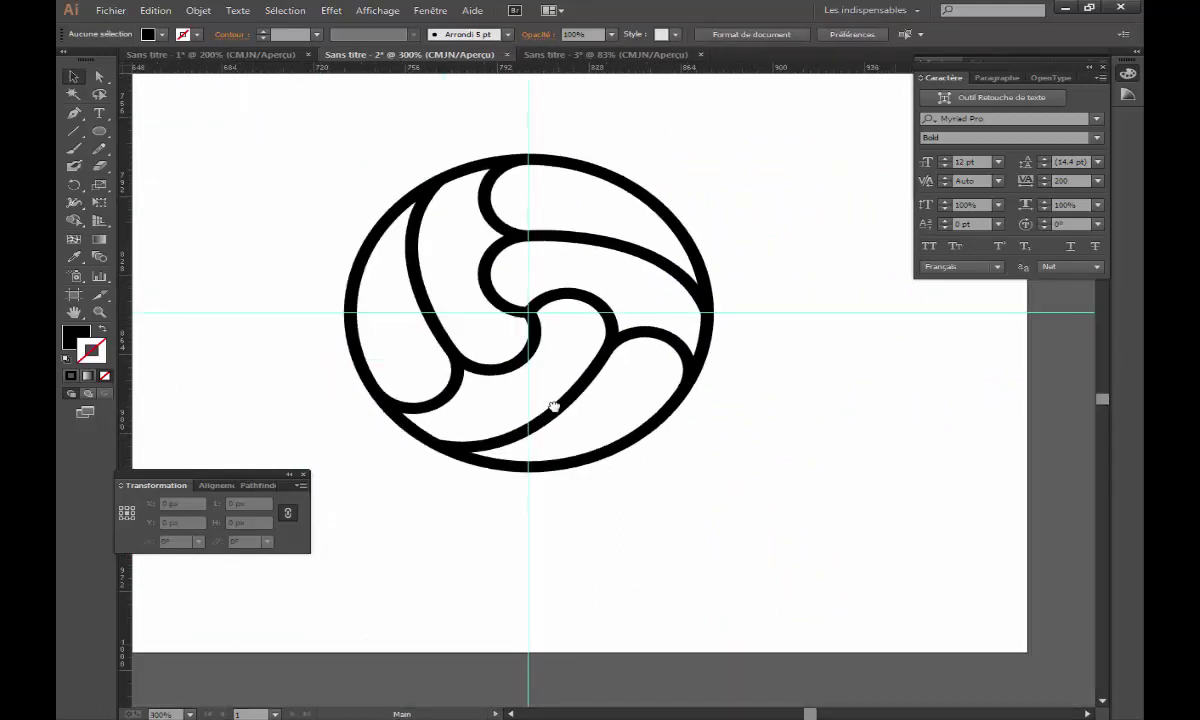
{"action": "left_click_drag", "start_coordinate": [554, 406], "coordinate": [573, 443]}
- Unite the whole emblem into one compound shape with Pathfinder and bring the crest into view
{"action": "left_click_drag", "start_coordinate": [295, 177], "coordinate": [820, 547]}
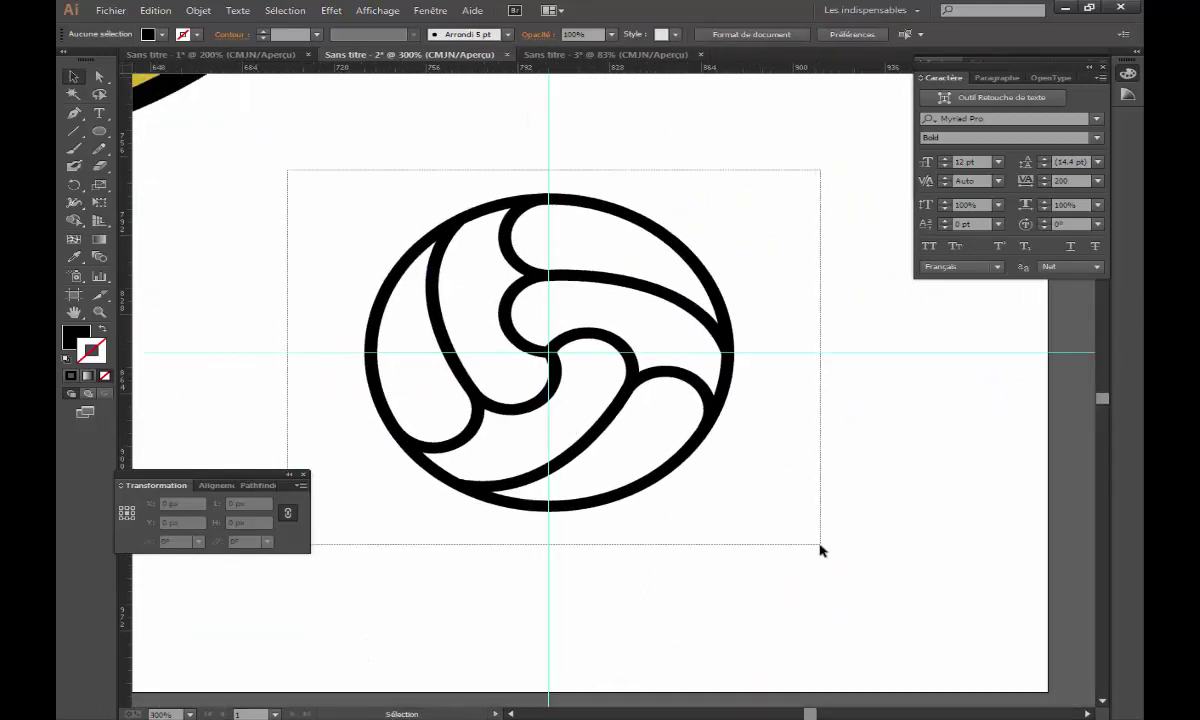
{"action": "left_click", "coordinate": [259, 486]}
{"action": "left_click", "coordinate": [129, 519]}
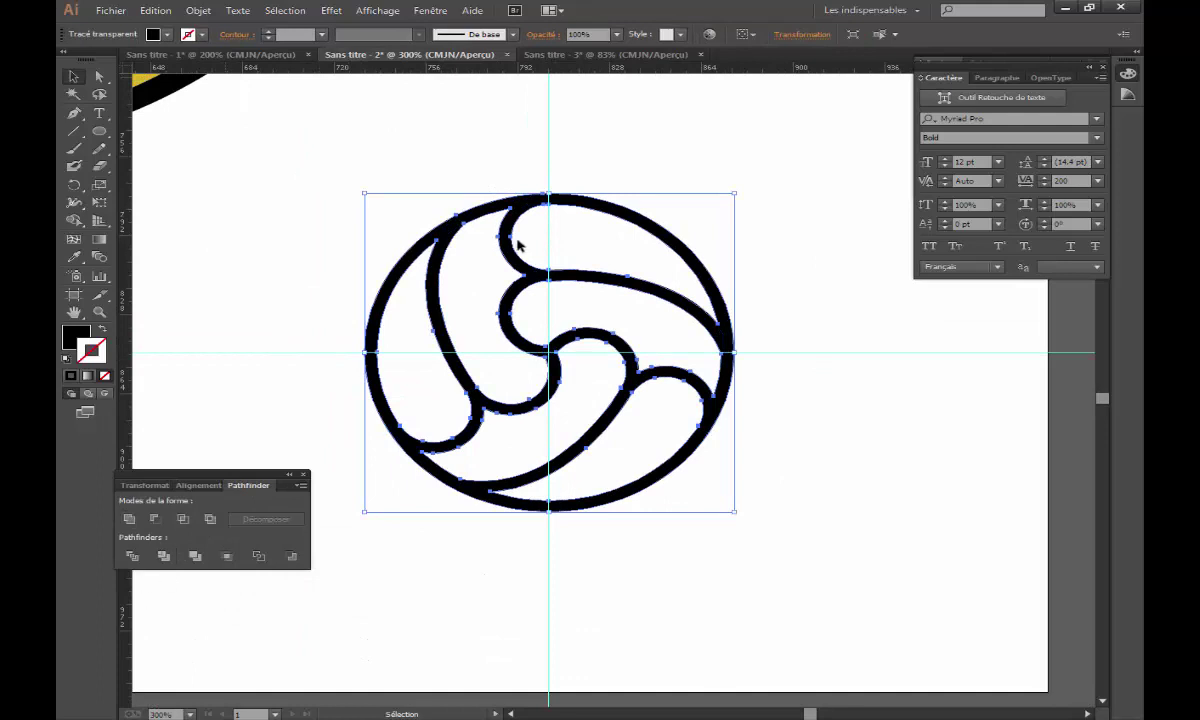
{"action": "left_click", "coordinate": [397, 155]}
{"action": "key", "text": "ctrl+minus"}
{"action": "key", "text": "ctrl+minus"}
{"action": "left_click_drag", "start_coordinate": [528, 340], "coordinate": [651, 375]}
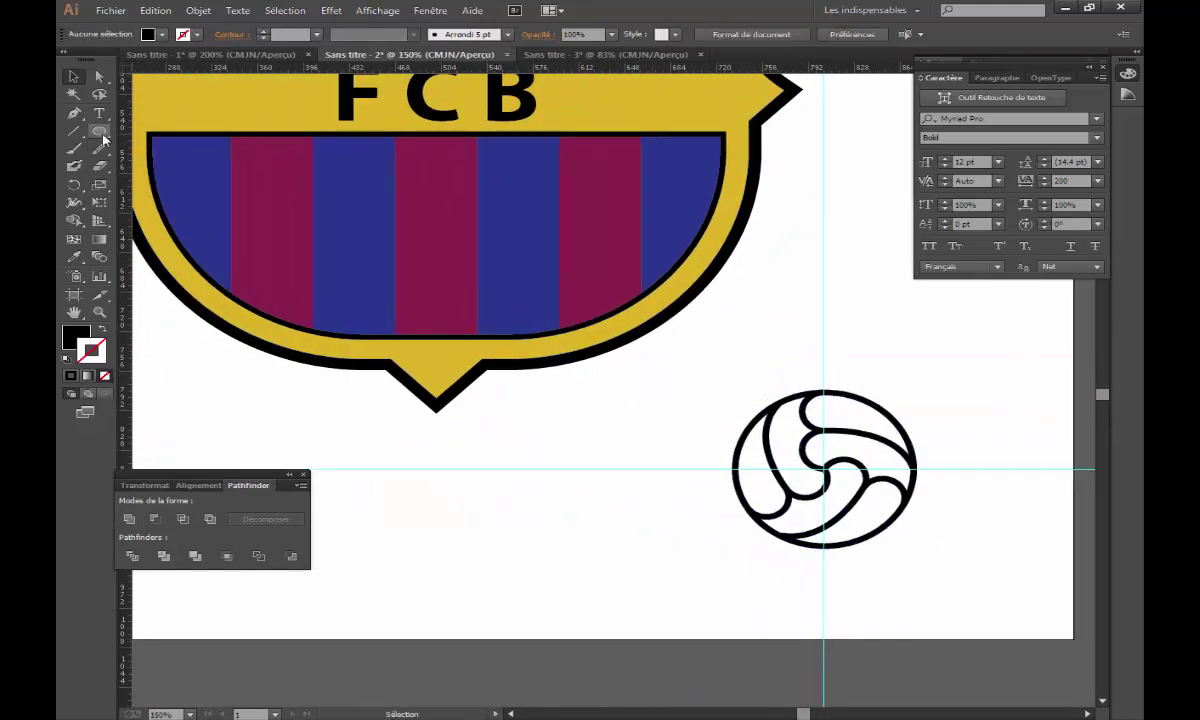
- Draw a 140 × 140 px circle with the Ellipse tool
{"action": "key", "text": "l"}
{"action": "left_click", "coordinate": [598, 436]}
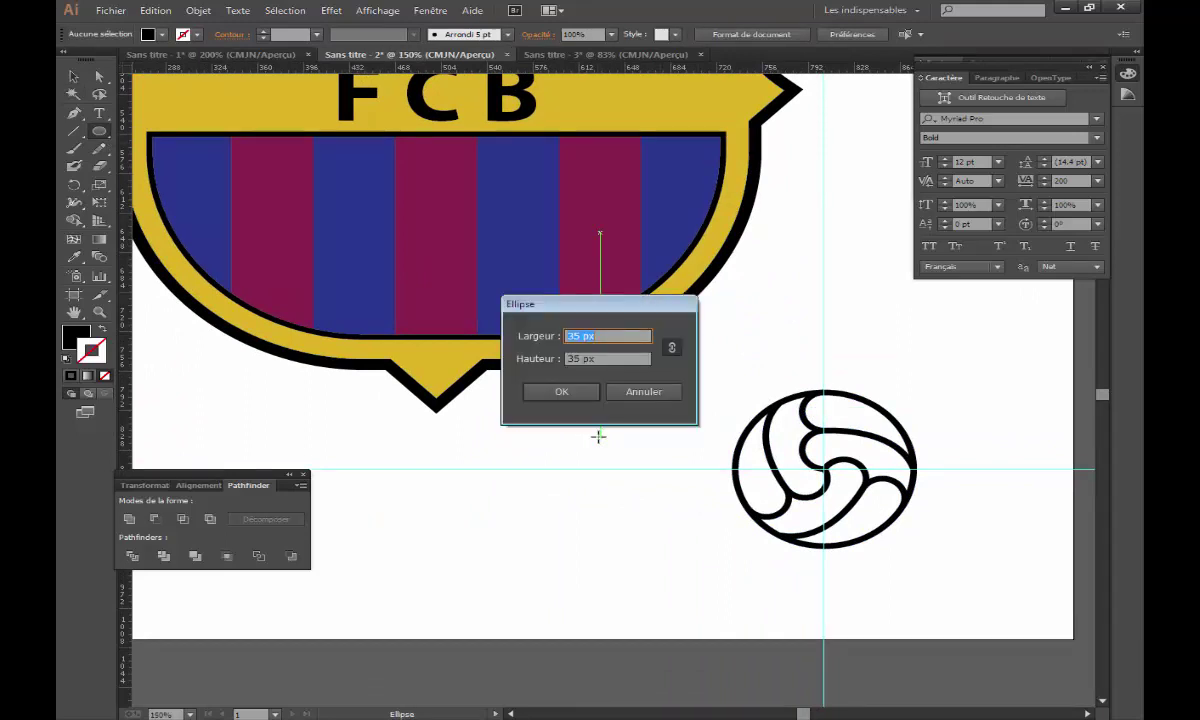
{"action": "key", "text": "Tab"}
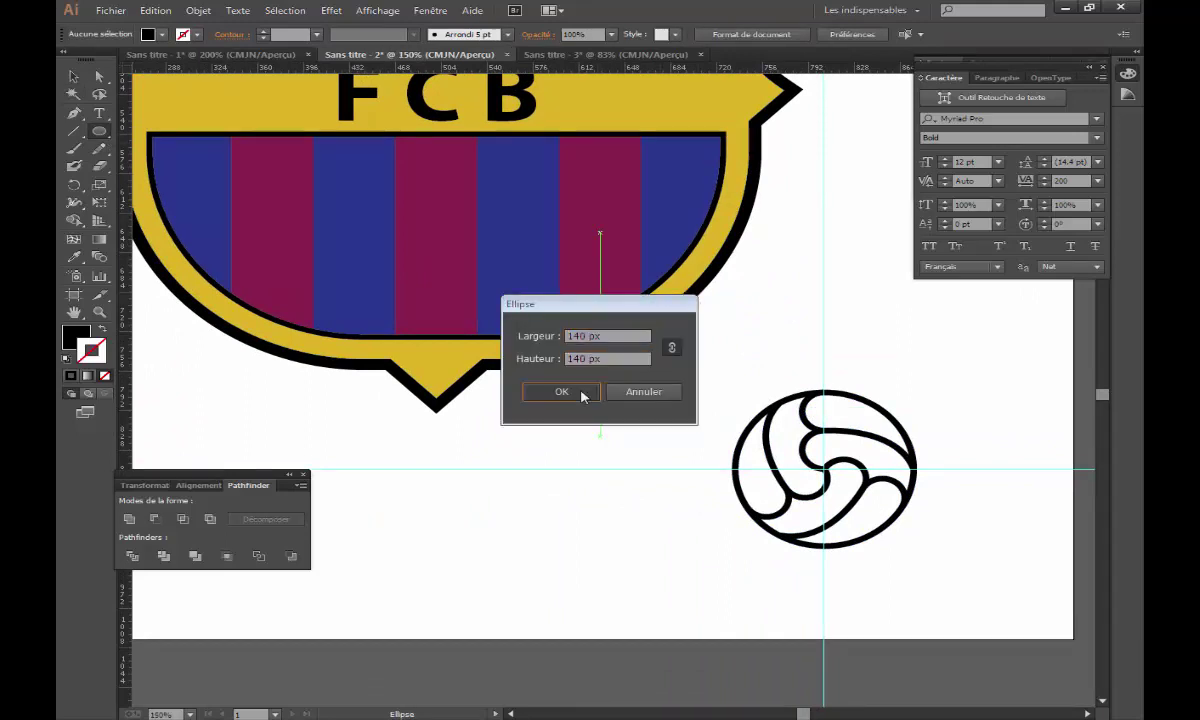
{"action": "left_click", "coordinate": [584, 392]}
- Move the ball onto the circle, bring it to the front and centre both
{"action": "key", "text": "v"}
{"action": "left_click", "coordinate": [790, 400]}
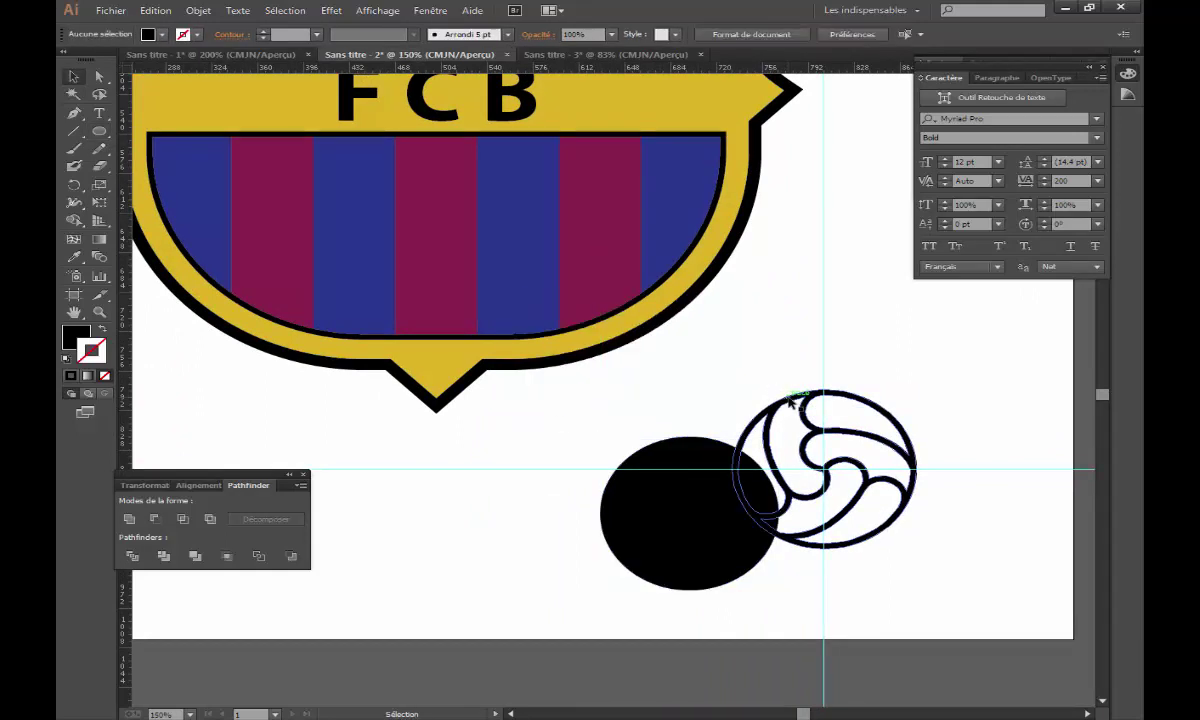
{"action": "left_click_drag", "start_coordinate": [790, 400], "coordinate": [656, 441]}
{"action": "right_click", "coordinate": [653, 443]}
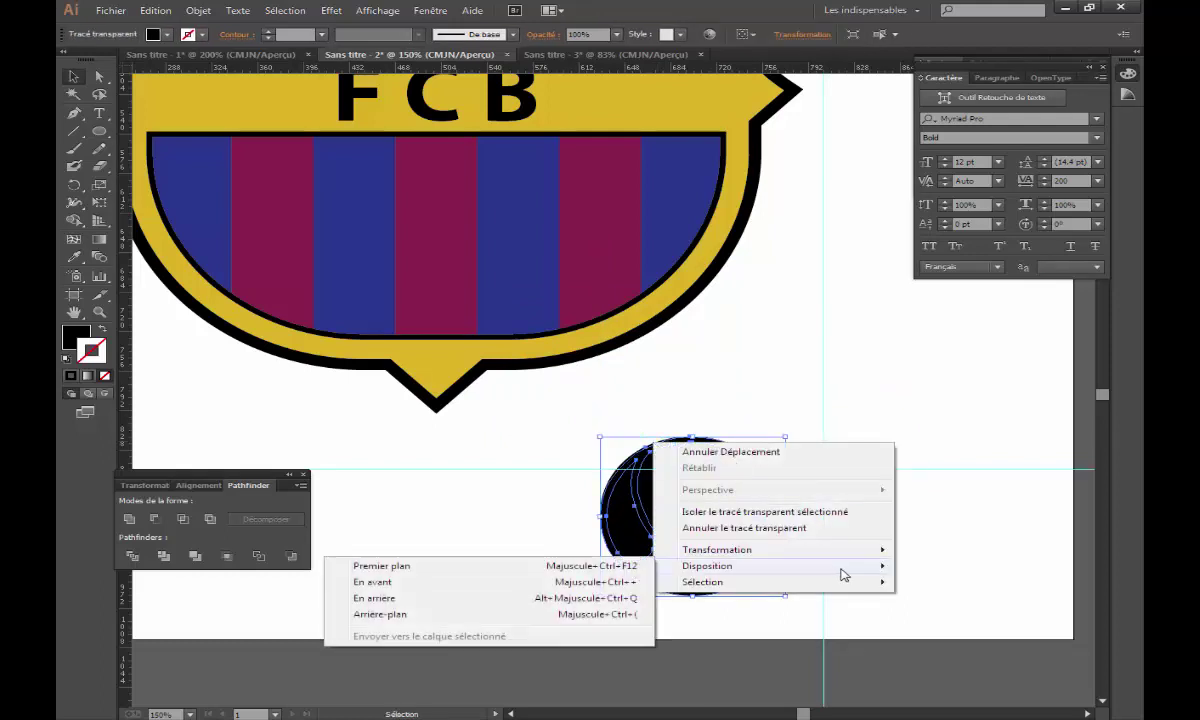
{"action": "left_click", "coordinate": [420, 565]}
{"action": "left_click", "coordinate": [198, 485]}
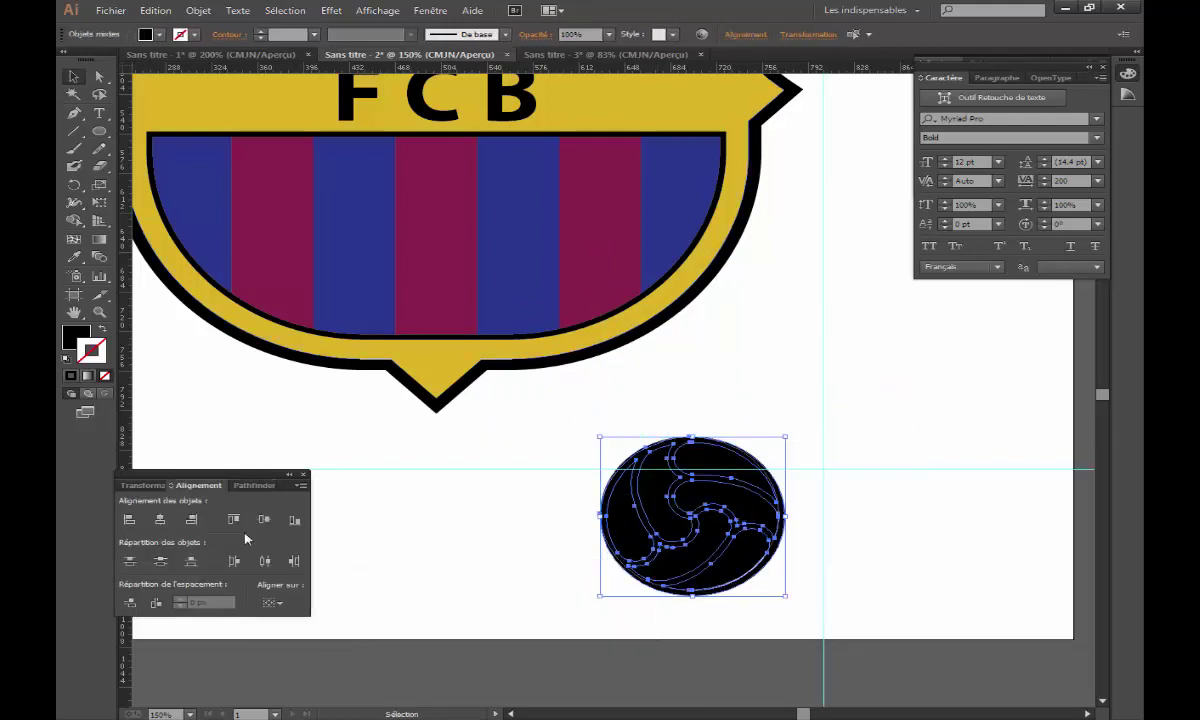
{"action": "left_click", "coordinate": [191, 519]}
{"action": "left_click", "coordinate": [160, 519]}
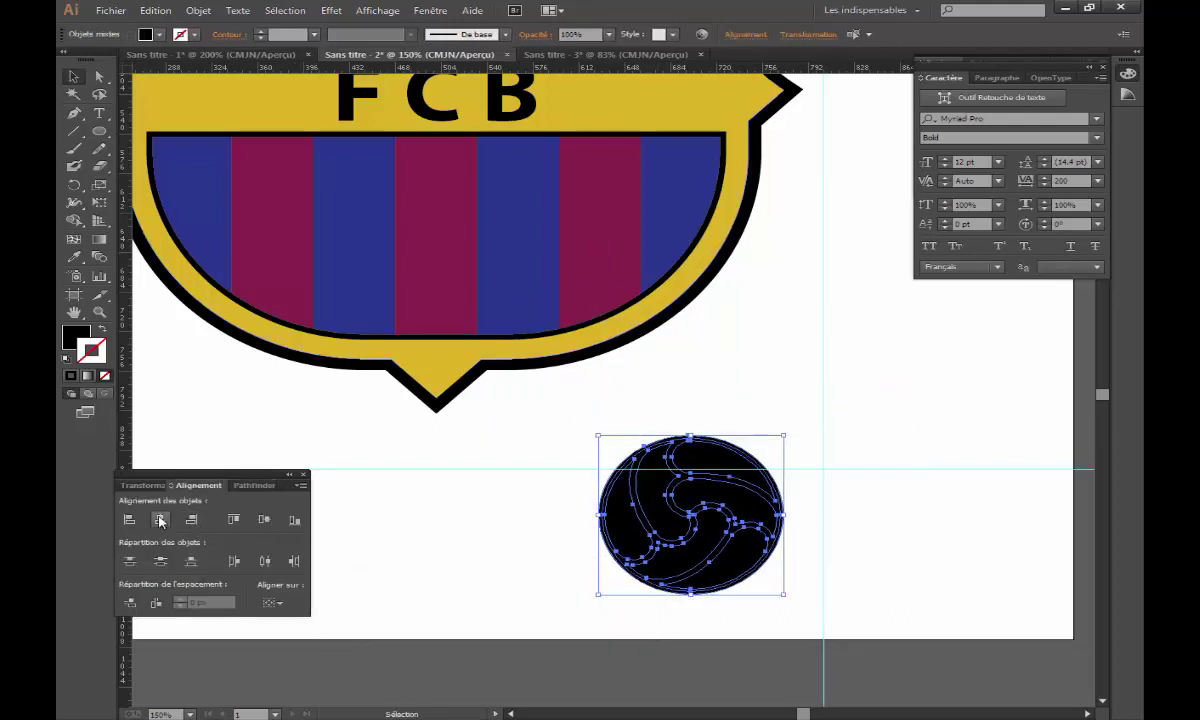
- Fill the circle with the crest's yellow using the Eyedropper
{"action": "left_click", "coordinate": [673, 408]}
{"action": "key", "text": "ctrl+minus"}
{"action": "left_click", "coordinate": [605, 413]}
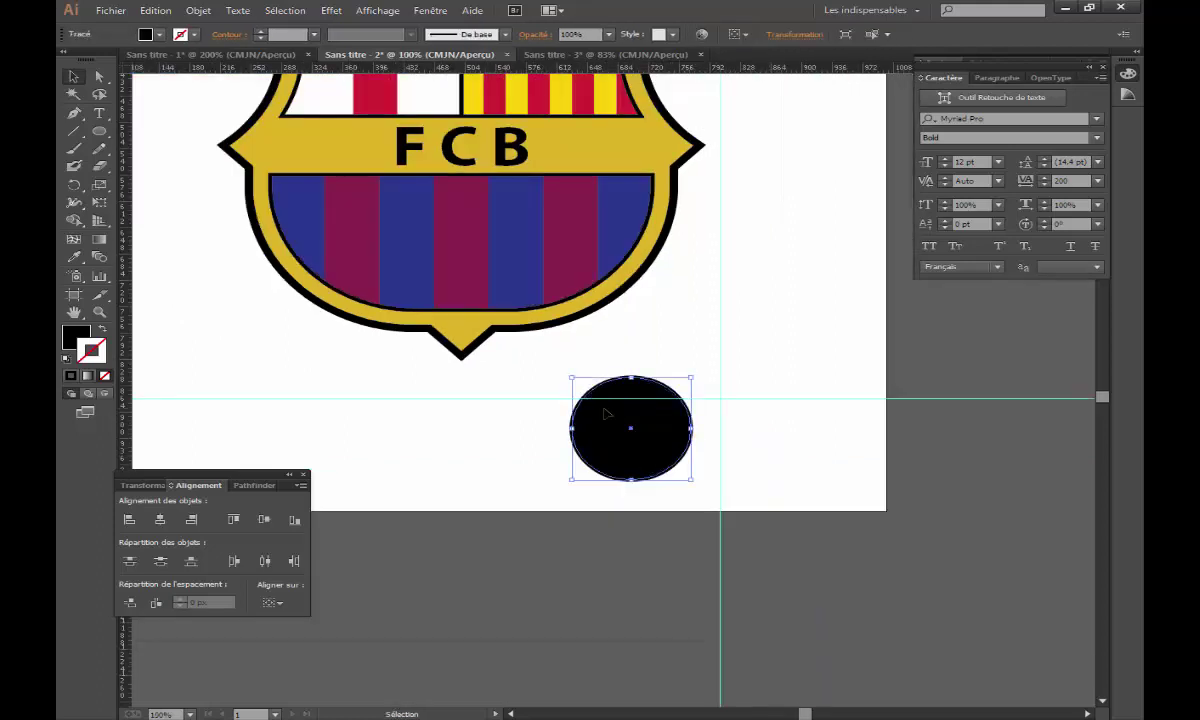
{"action": "key", "text": "i"}
{"action": "left_click", "coordinate": [560, 139]}
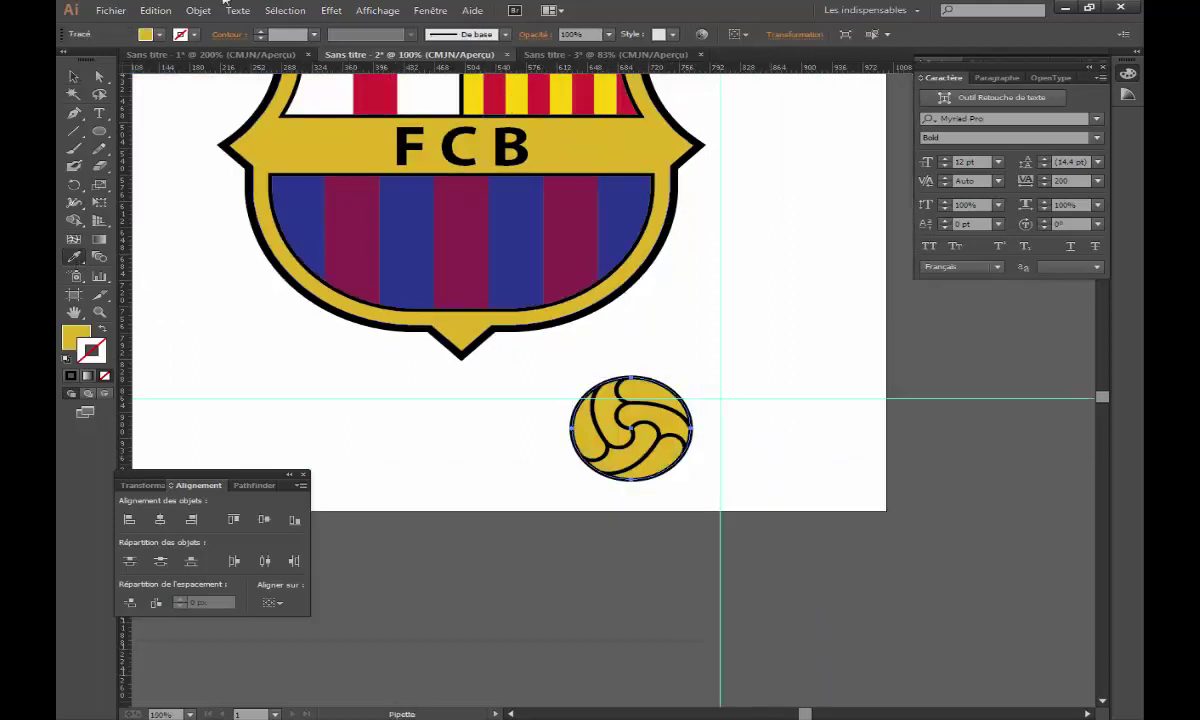
- Group the ball together with the gold circle
{"action": "left_click", "coordinate": [73, 76]}
{"action": "left_click_drag", "start_coordinate": [546, 368], "coordinate": [702, 497]}
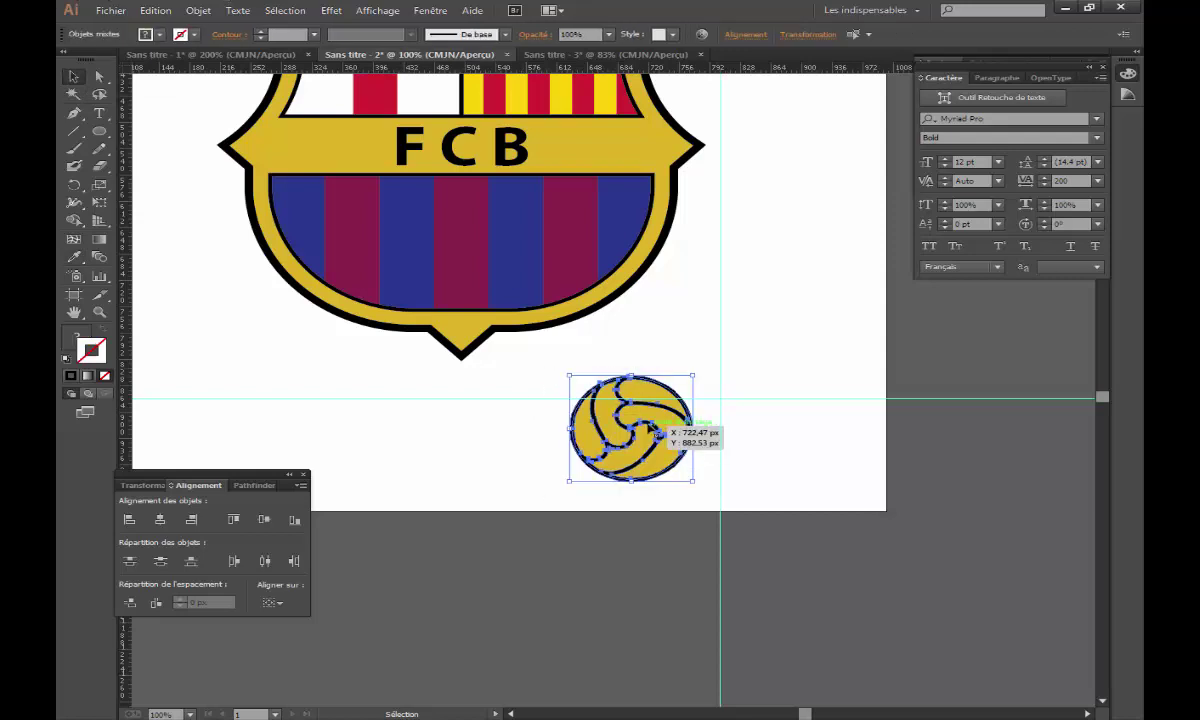
{"action": "right_click", "coordinate": [658, 432]}
{"action": "left_click", "coordinate": [710, 495]}
- Move the ball group onto the crest and centre it horizontally relative to the crest
{"action": "left_click_drag", "start_coordinate": [629, 445], "coordinate": [466, 259]}
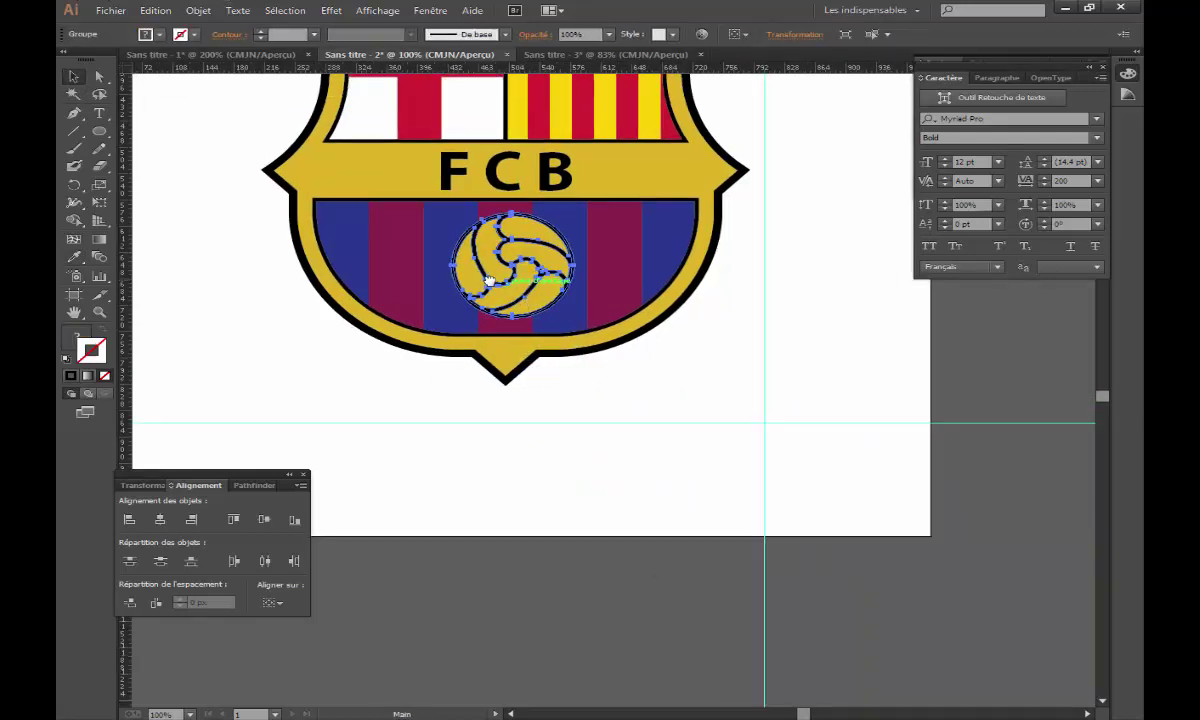
{"action": "left_click", "coordinate": [273, 603]}
{"action": "left_click", "coordinate": [300, 648]}
{"action": "left_click", "coordinate": [160, 519]}
{"action": "left_click", "coordinate": [515, 376]}
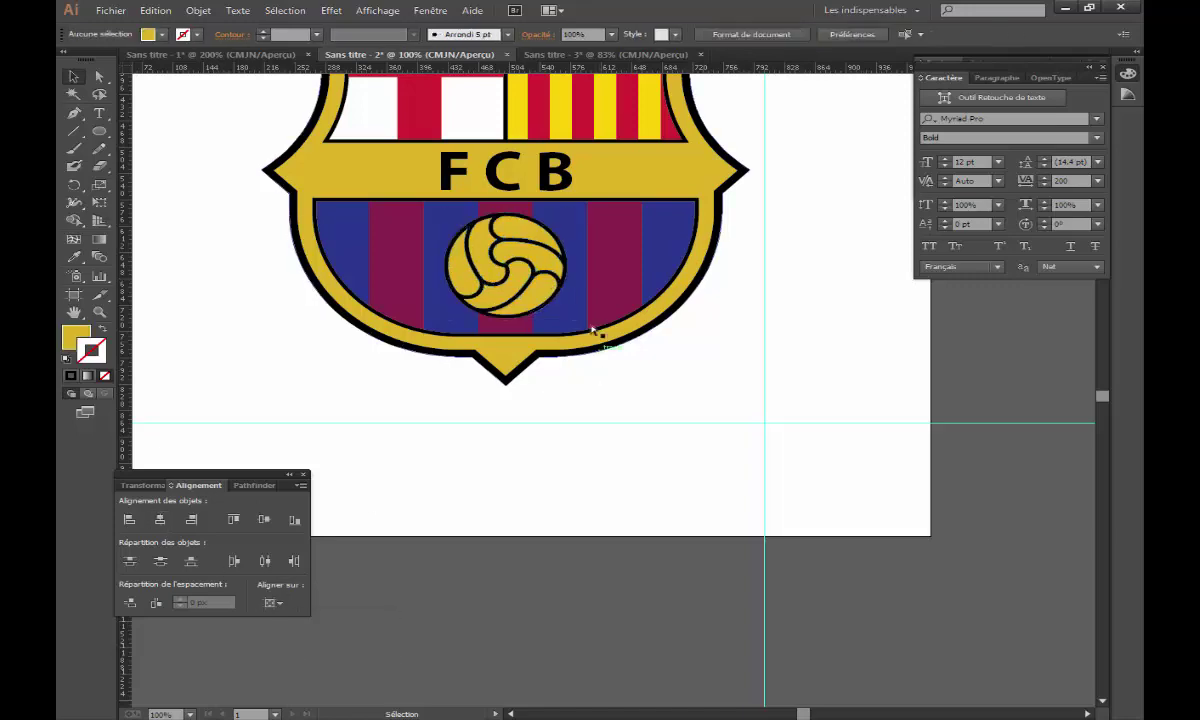
- Shrink the ball around its centre to fit the striped lower panel
{"action": "left_click", "coordinate": [571, 343]}
{"action": "left_click", "coordinate": [578, 385]}
{"action": "key", "text": "v"}
{"action": "left_click", "coordinate": [578, 385]}
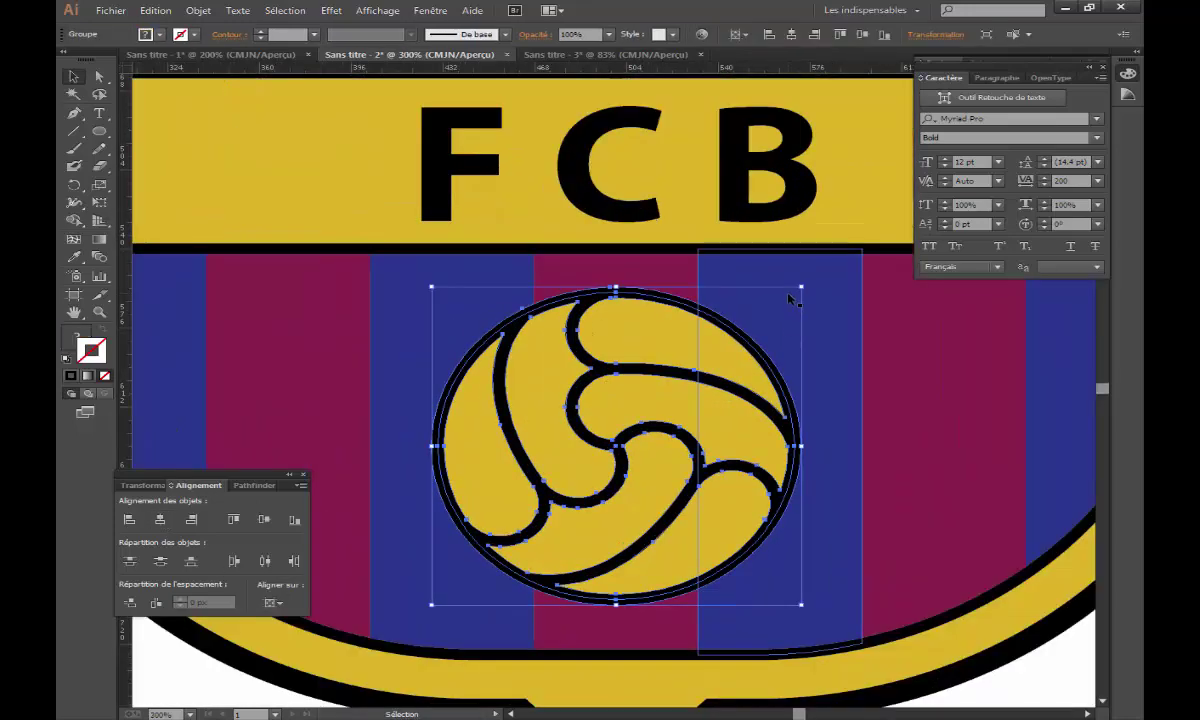
{"action": "left_click_drag", "start_coordinate": [805, 288], "coordinate": [785, 307]}
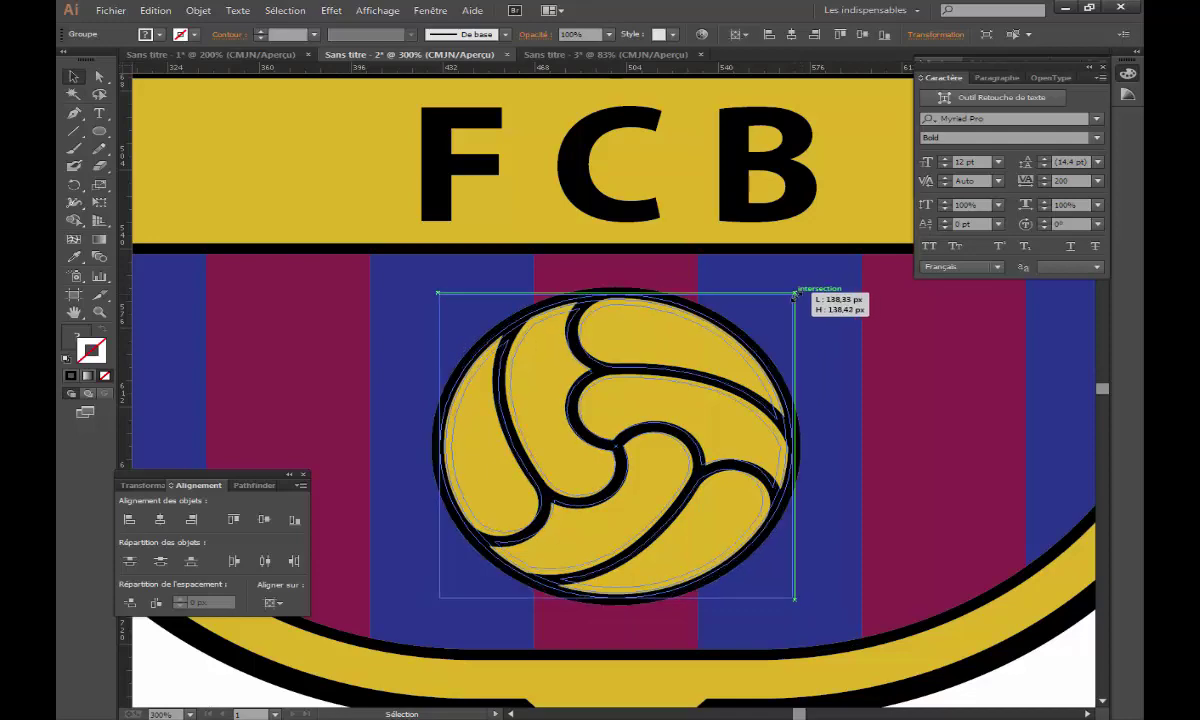
{"action": "scroll", "coordinate": [656, 356], "scroll_direction": "down", "scroll_amount": 3}
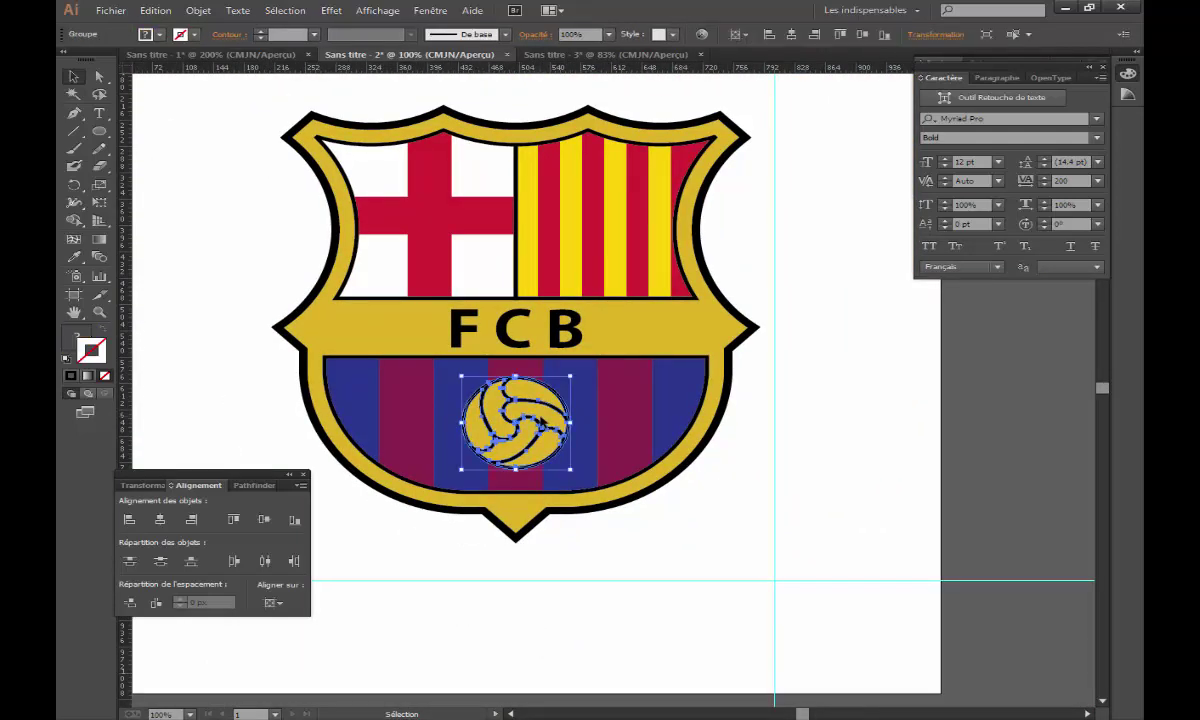
{"action": "left_click_drag", "start_coordinate": [570, 377], "coordinate": [570, 377]}
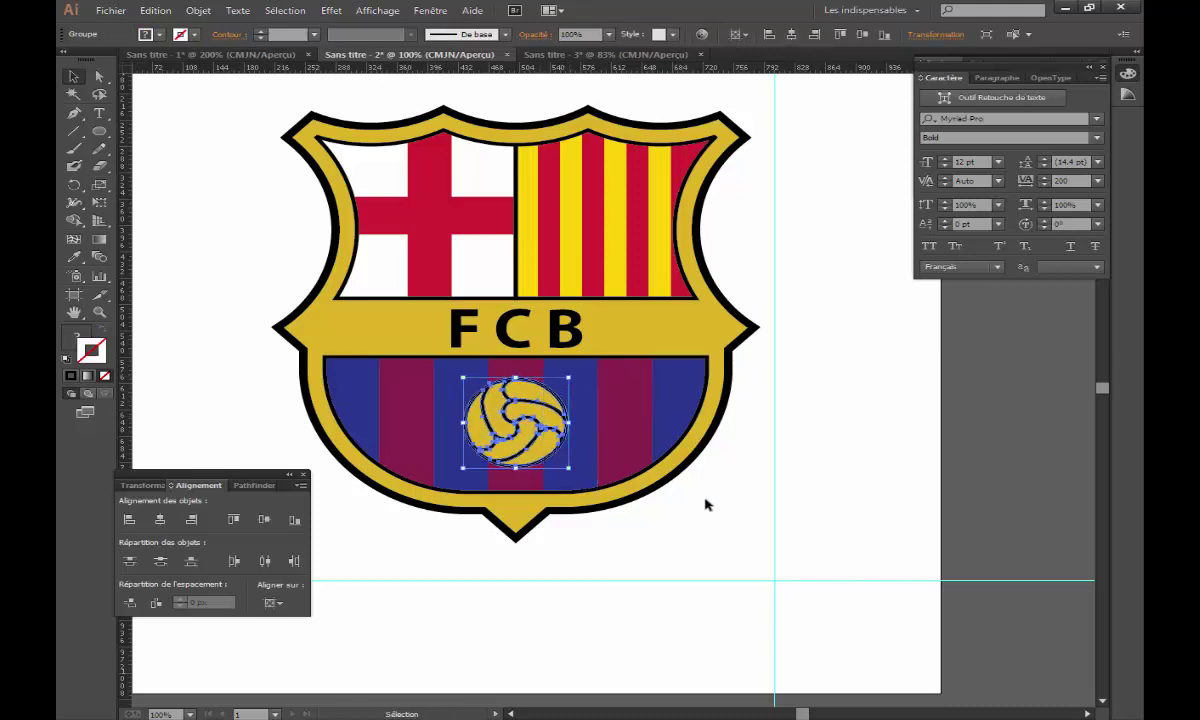
{"action": "left_click", "coordinate": [664, 474]}
{"action": "key", "text": "ctrl+0"}
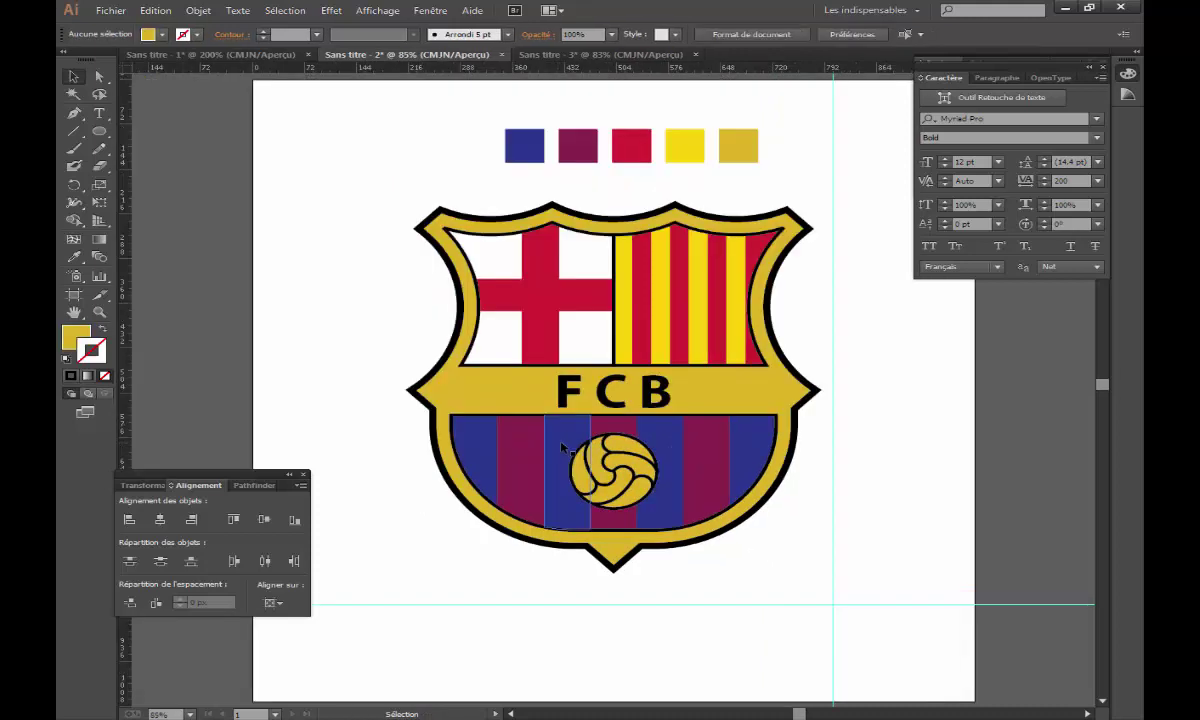
- Lock and hide the guides and hide all panels
{"action": "right_click", "coordinate": [847, 566]}
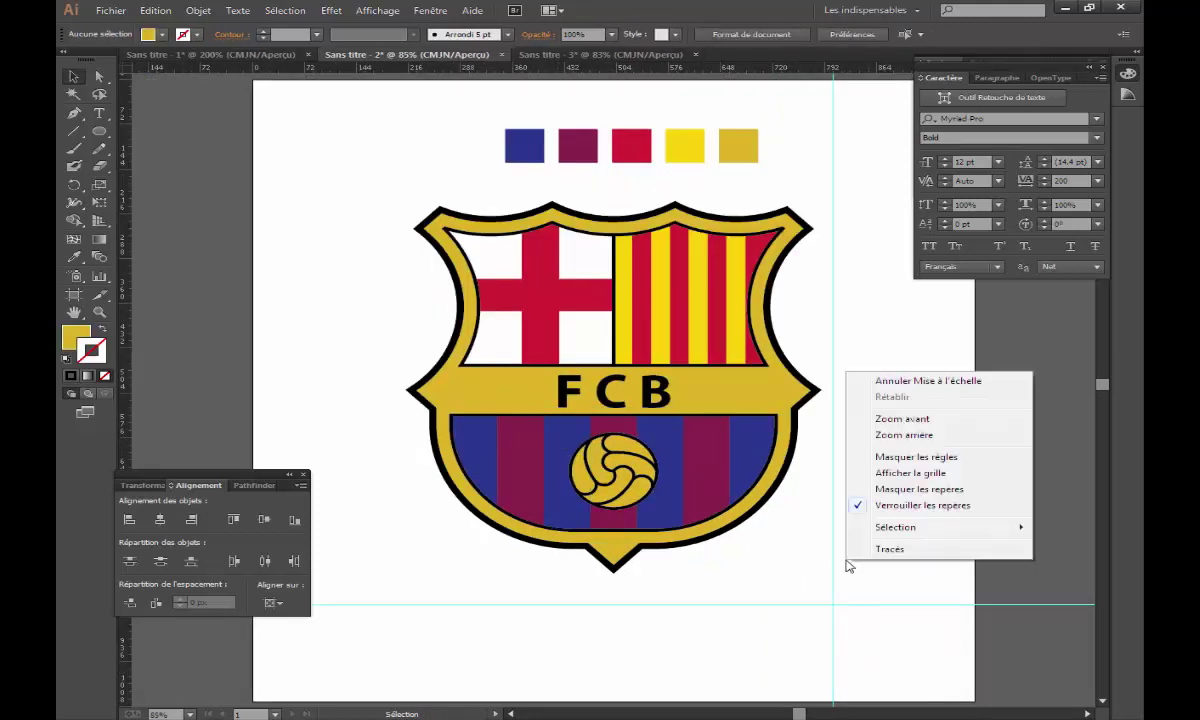
{"action": "left_click", "coordinate": [860, 507]}
{"action": "key", "text": "ctrl+semicolon"}
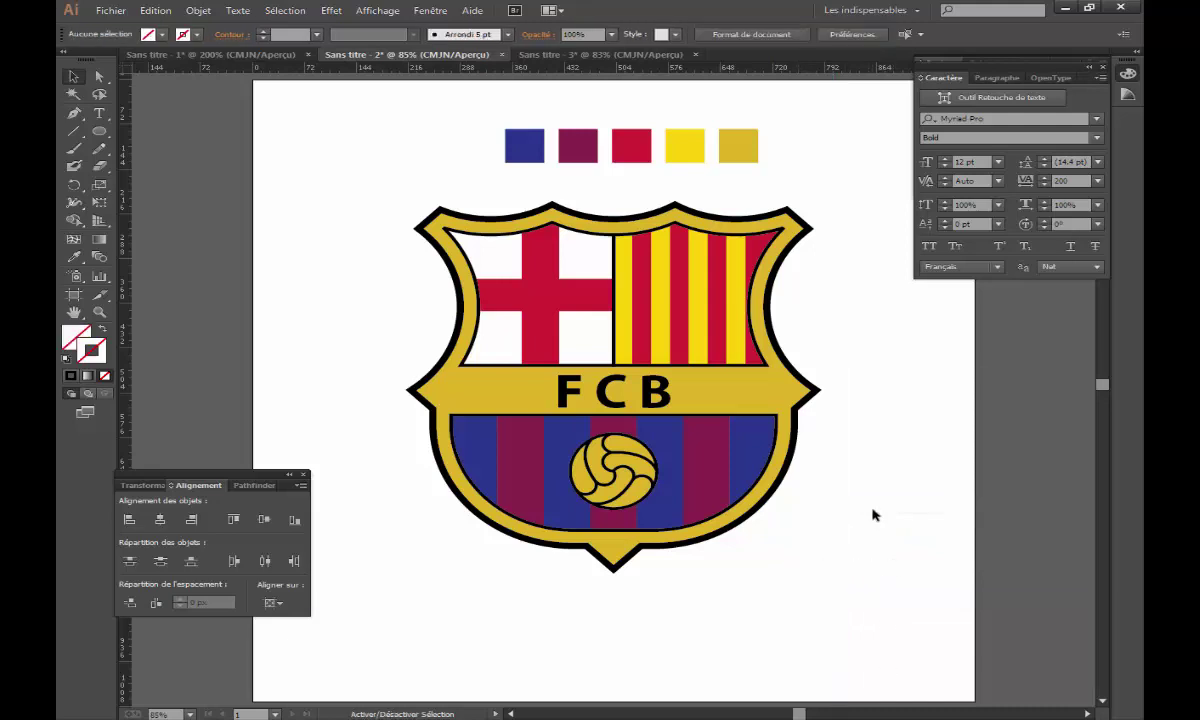
{"action": "key", "text": "shift+Tab"}
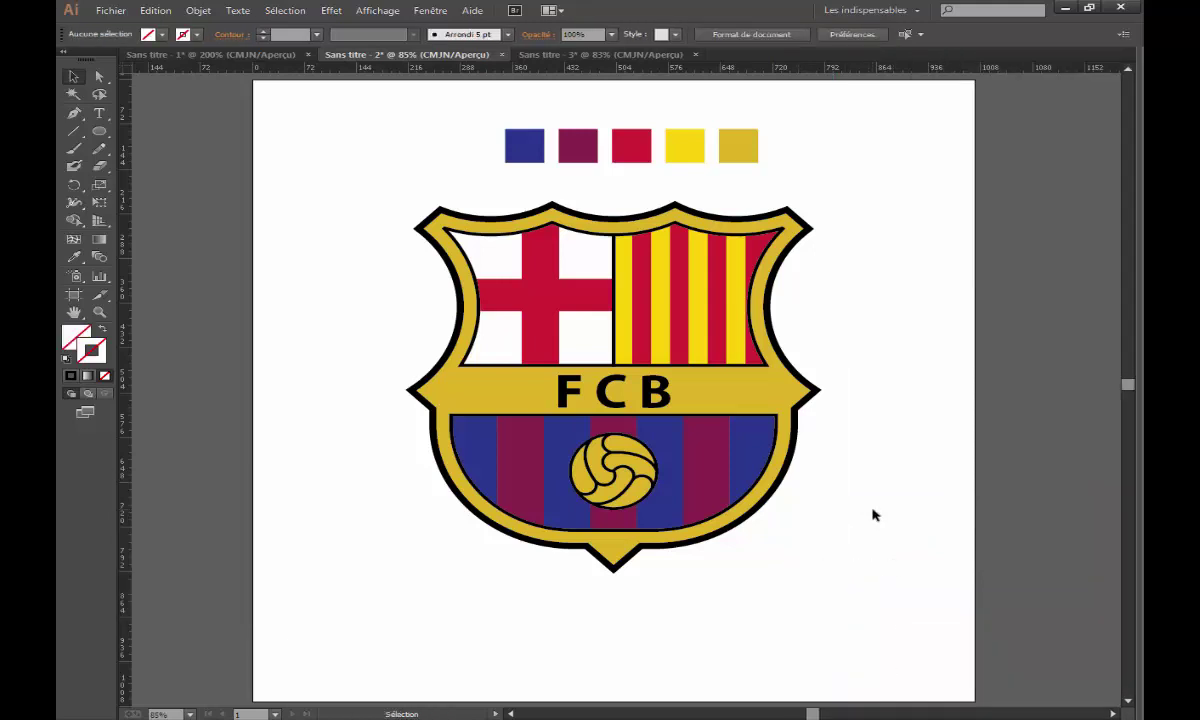
- Make the FCB lettering slightly shorter and convert it to outlines
{"action": "left_click", "coordinate": [618, 410]}
{"action": "left_click_drag", "start_coordinate": [620, 418], "coordinate": [620, 410]}
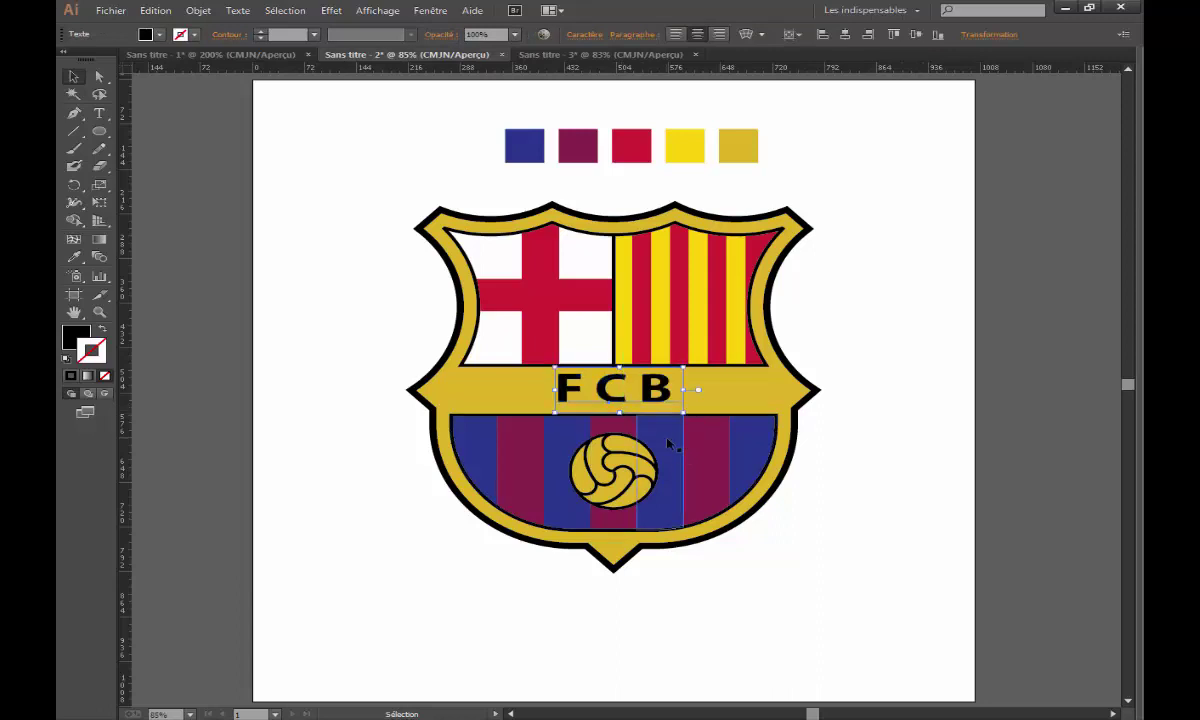
{"action": "key", "text": "a"}
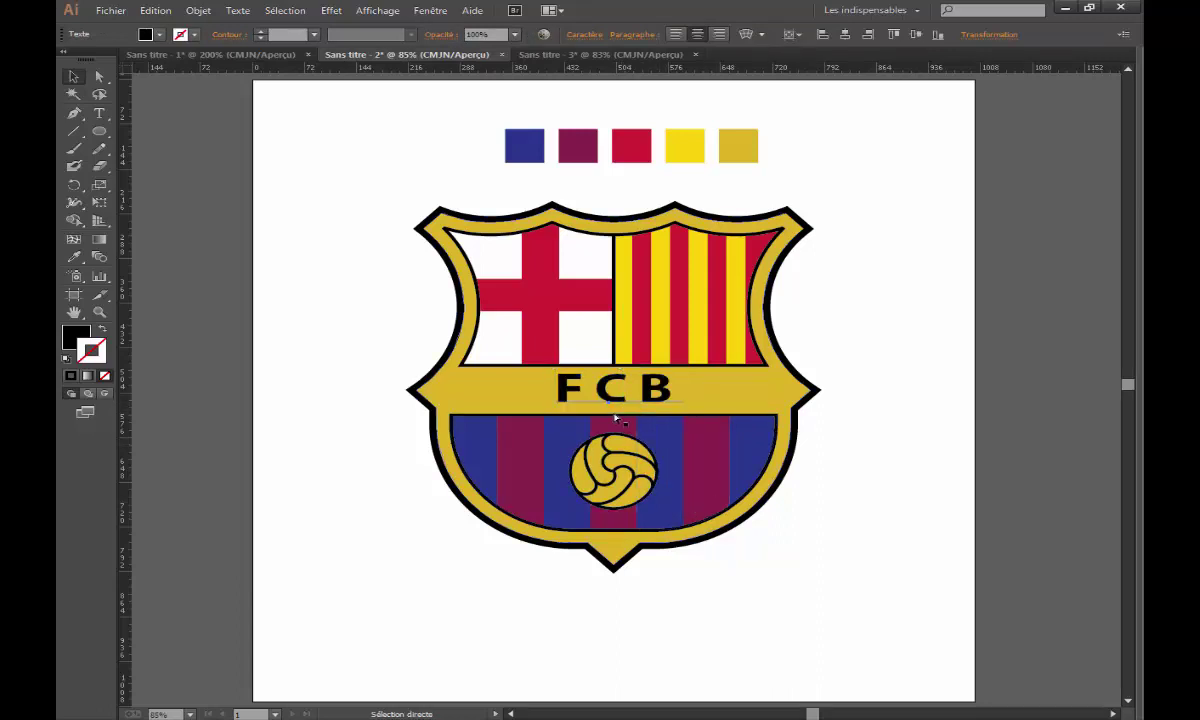
{"action": "key", "text": "ctrl+shift+o"}
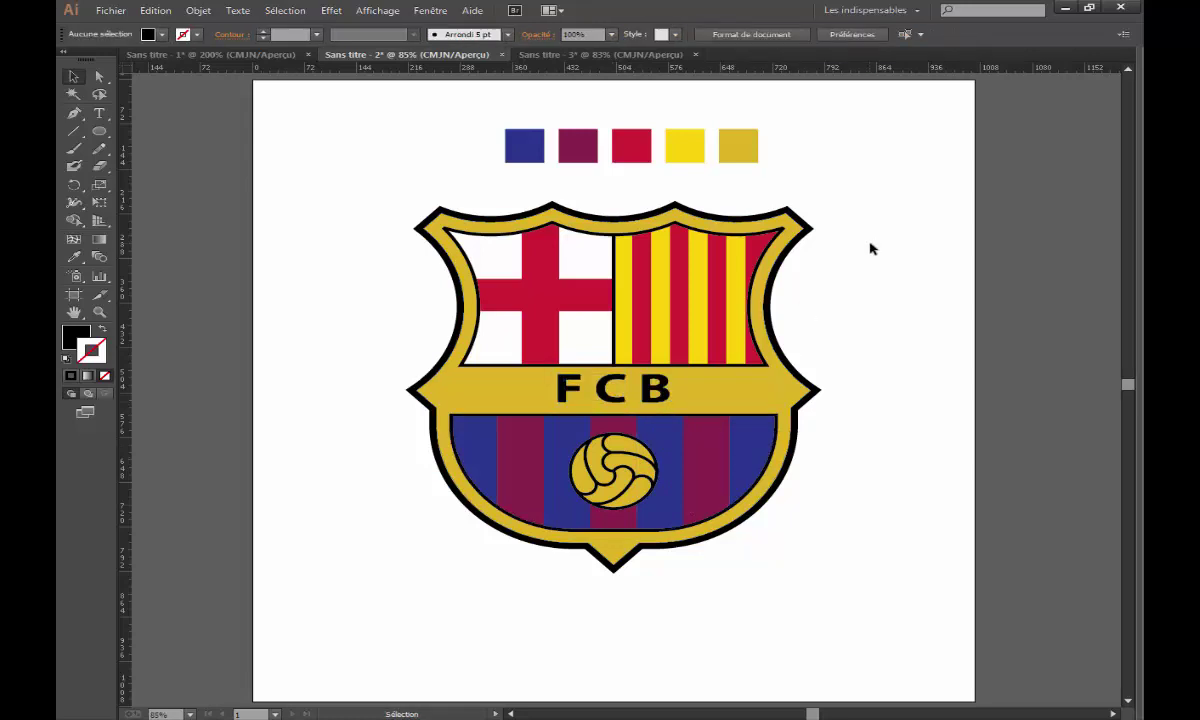
{"action": "left_click_drag", "start_coordinate": [340, 183], "coordinate": [888, 606]}
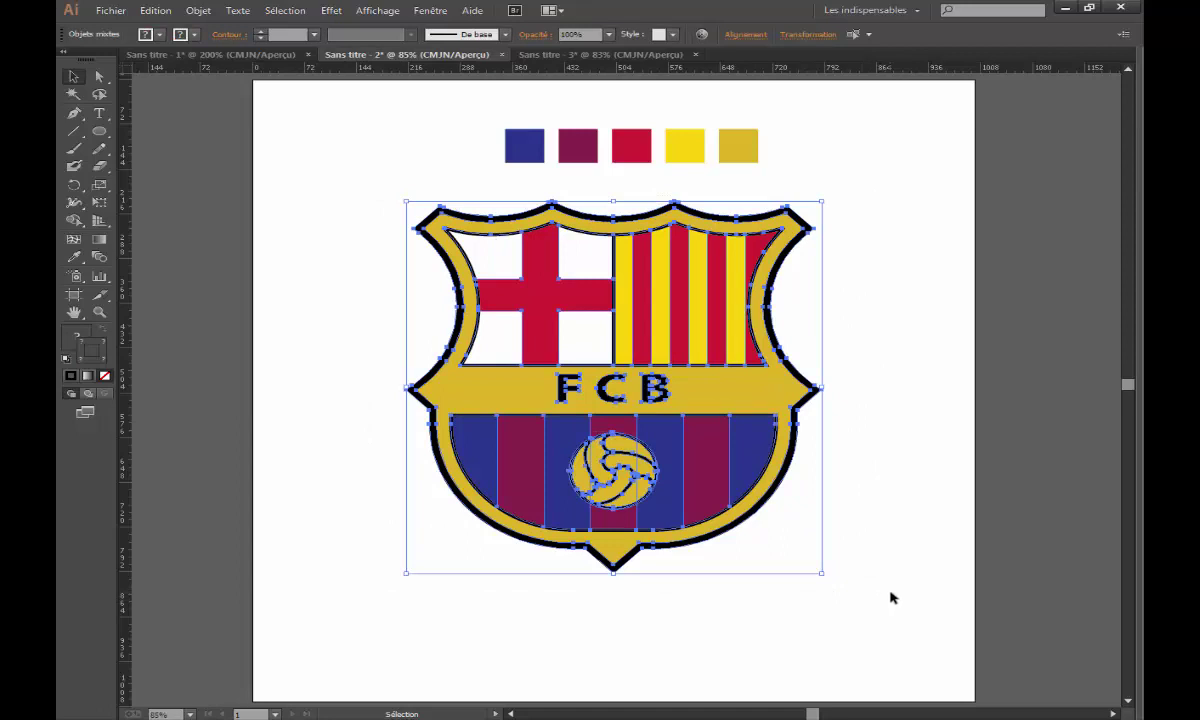
- Group all parts of the crest into one object
{"action": "right_click", "coordinate": [688, 352]}
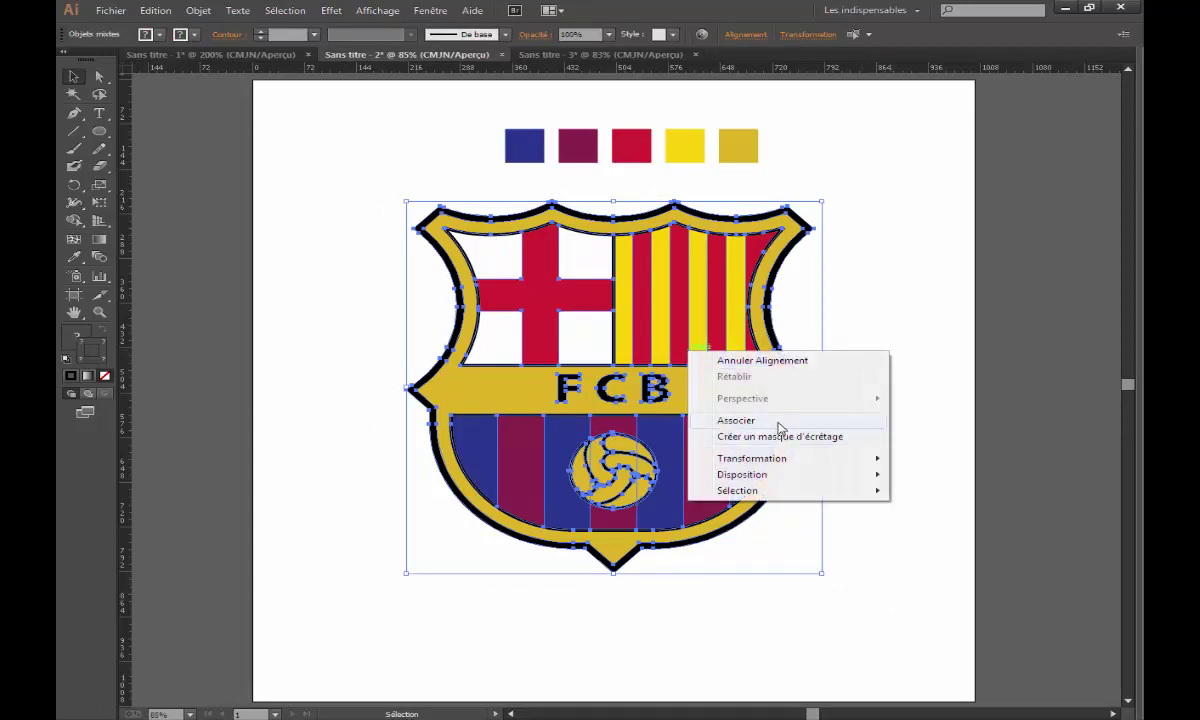
{"action": "left_click", "coordinate": [779, 427]}
{"action": "left_click", "coordinate": [860, 352]}
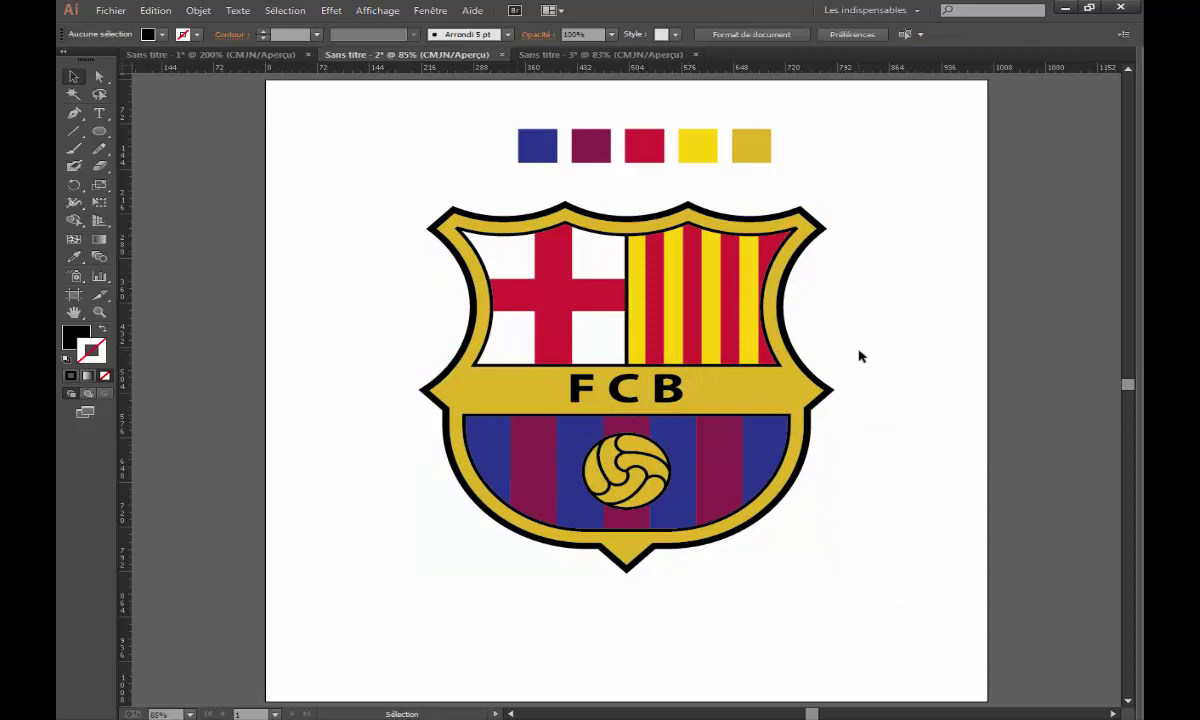
{"action": "key", "text": "f"}
{"action": "key", "text": "f"}
{"action": "key", "text": "ctrl+plus"}
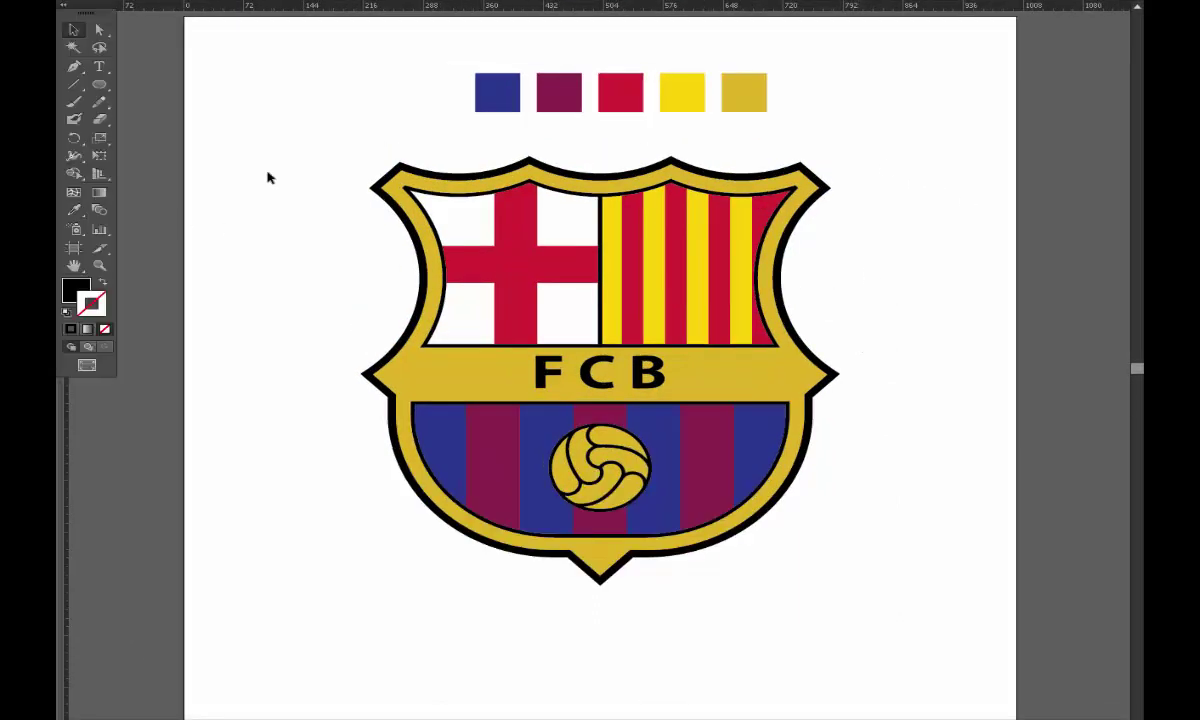
- Delete the five leftover colour swatches above the crest and restore the panels
{"action": "left_click_drag", "start_coordinate": [333, 76], "coordinate": [852, 88]}
{"action": "key", "text": "Delete"}
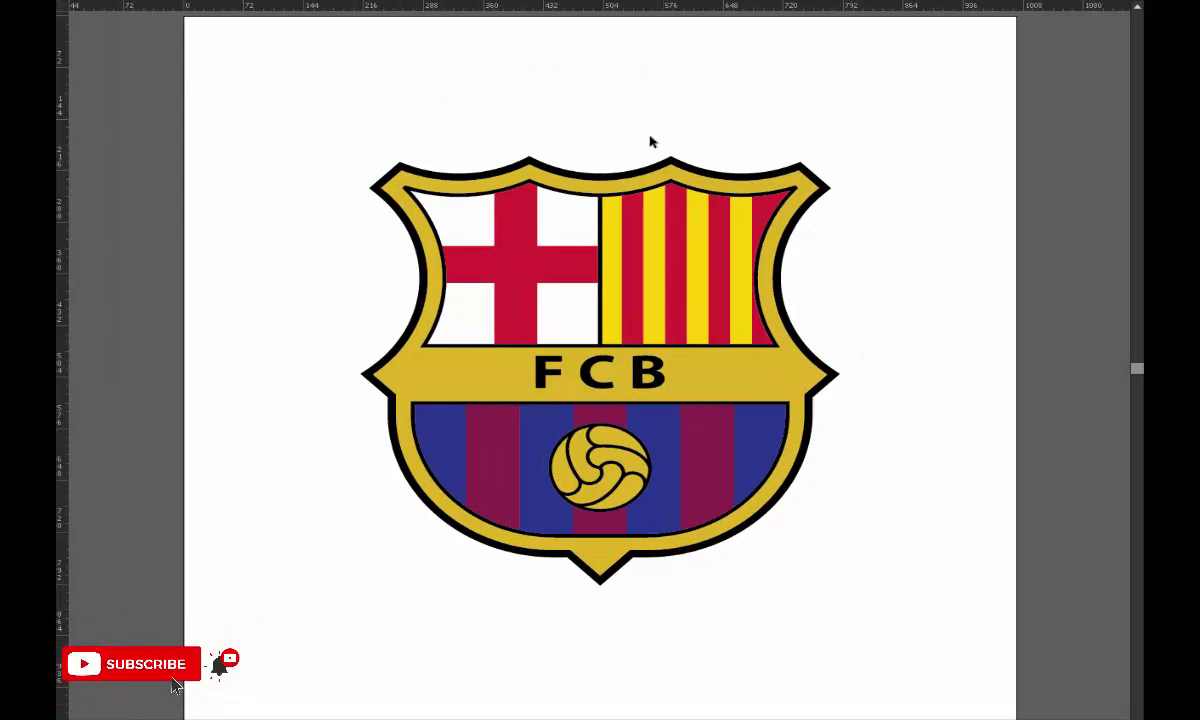
{"action": "key", "text": "ctrl+minus"}
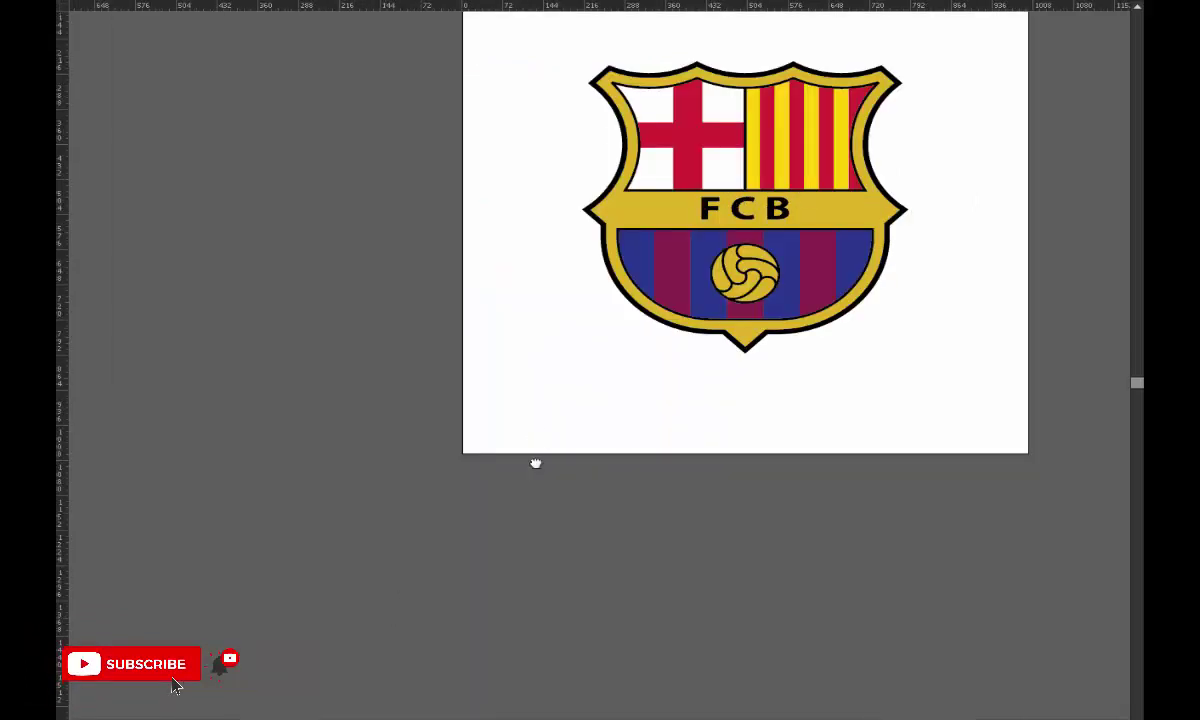
{"action": "left_click_drag", "start_coordinate": [536, 460], "coordinate": [413, 579]}
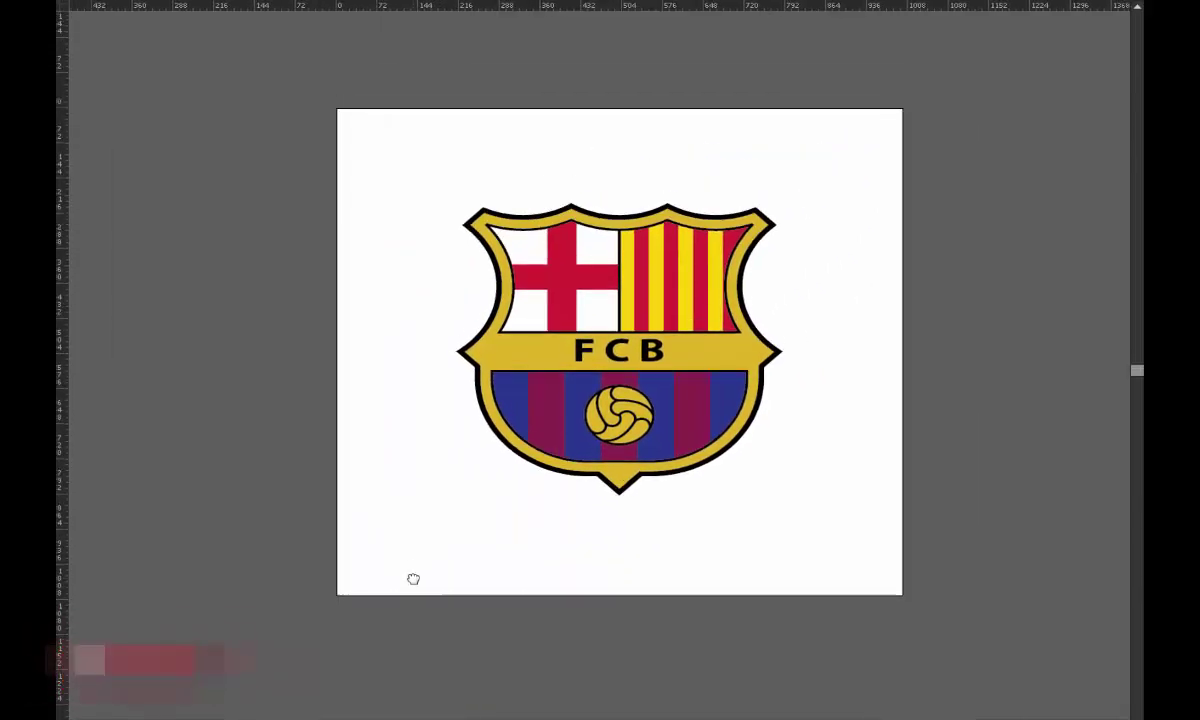
{"action": "key", "text": "shift+Tab"}
- Draw a 1000 × 1000 px rectangle from the artboard's top-left corner
{"action": "key", "text": "f"}
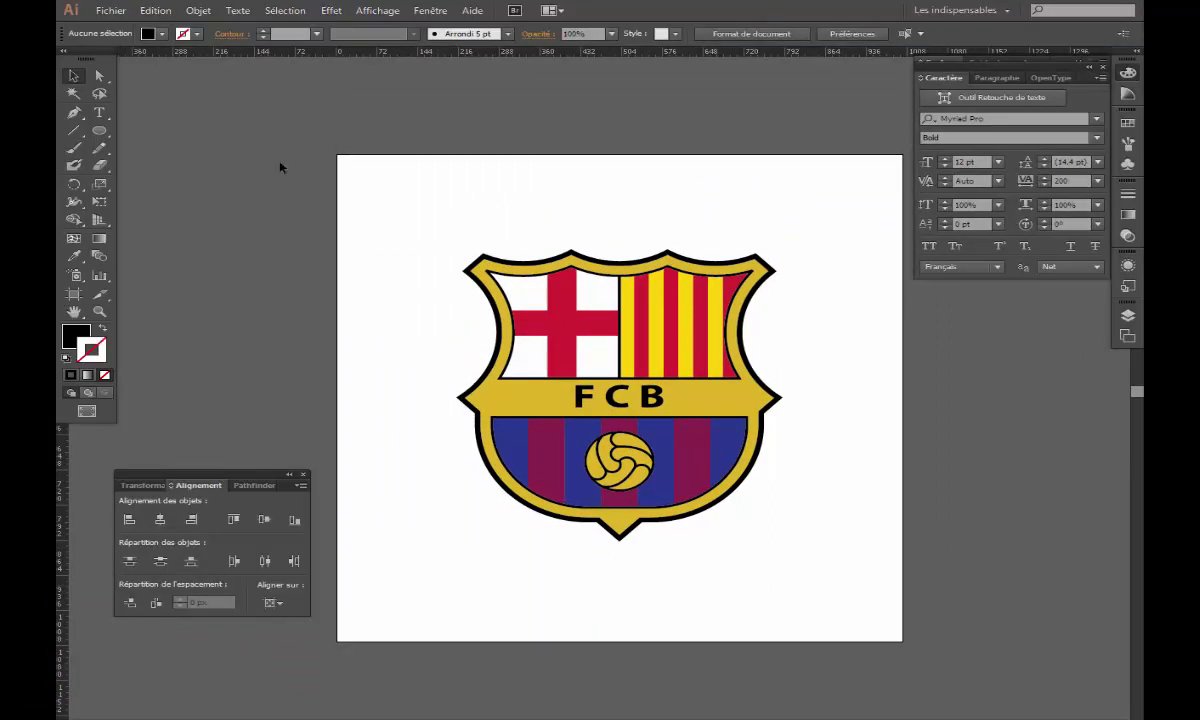
{"action": "left_click", "coordinate": [101, 131]}
{"action": "left_click", "coordinate": [187, 129]}
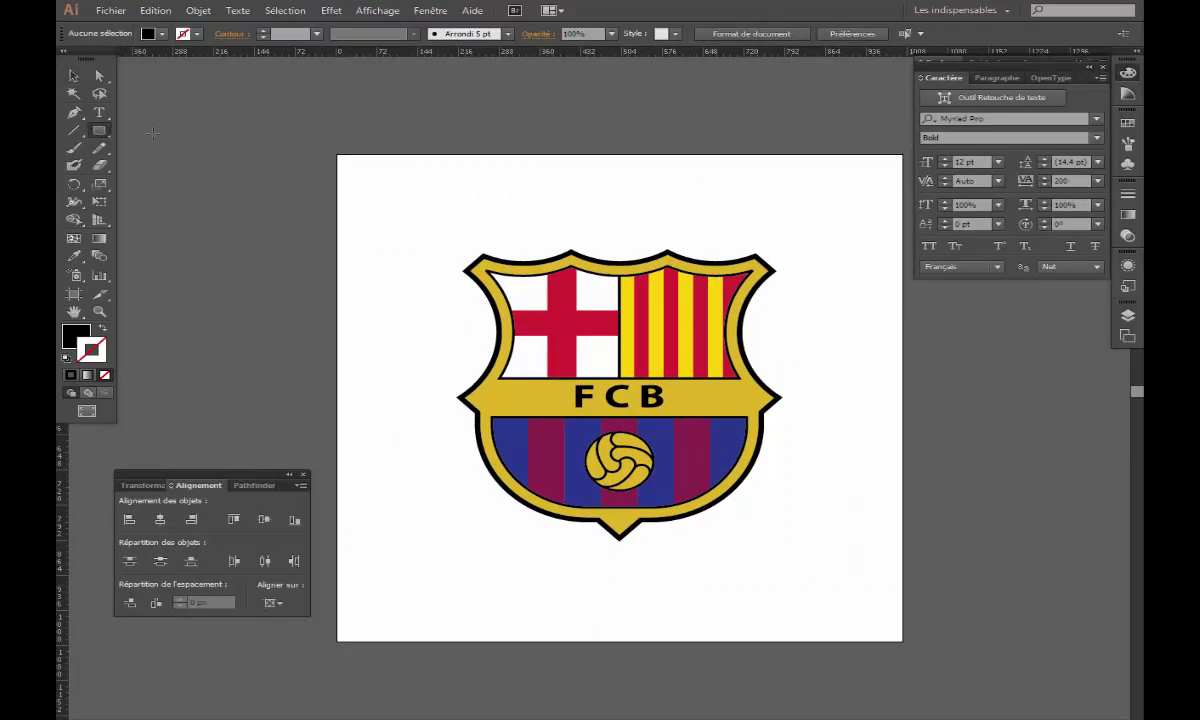
{"action": "left_click", "coordinate": [334, 153]}
{"action": "type", "text": "1000"}
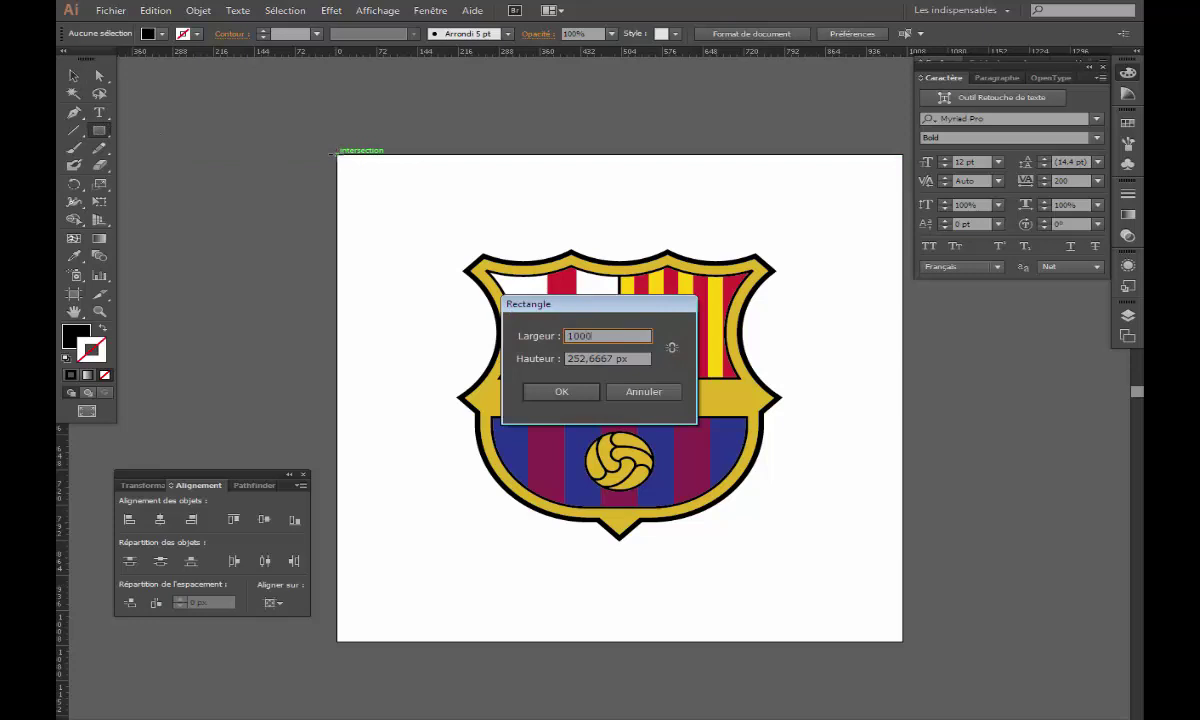
{"action": "key", "text": "Tab"}
{"action": "type", "text": "1"}
{"action": "key", "text": "Return"}
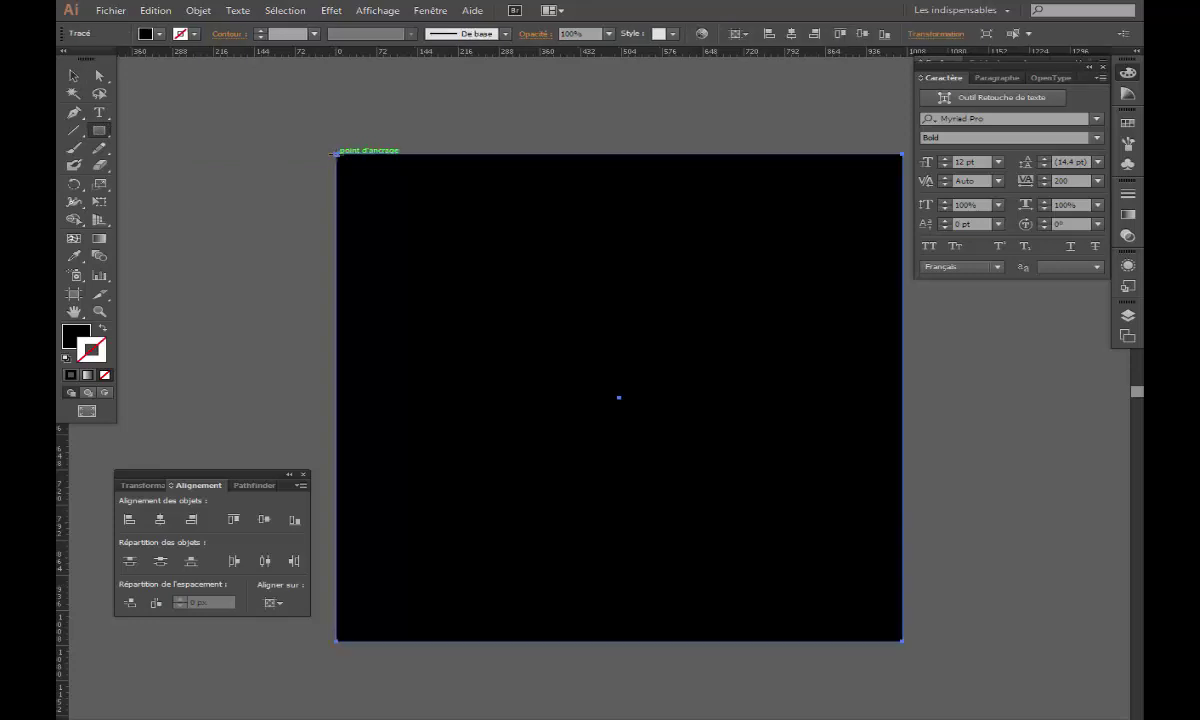
- Send the square to the back behind the crest and deselect it
{"action": "right_click", "coordinate": [475, 255]}
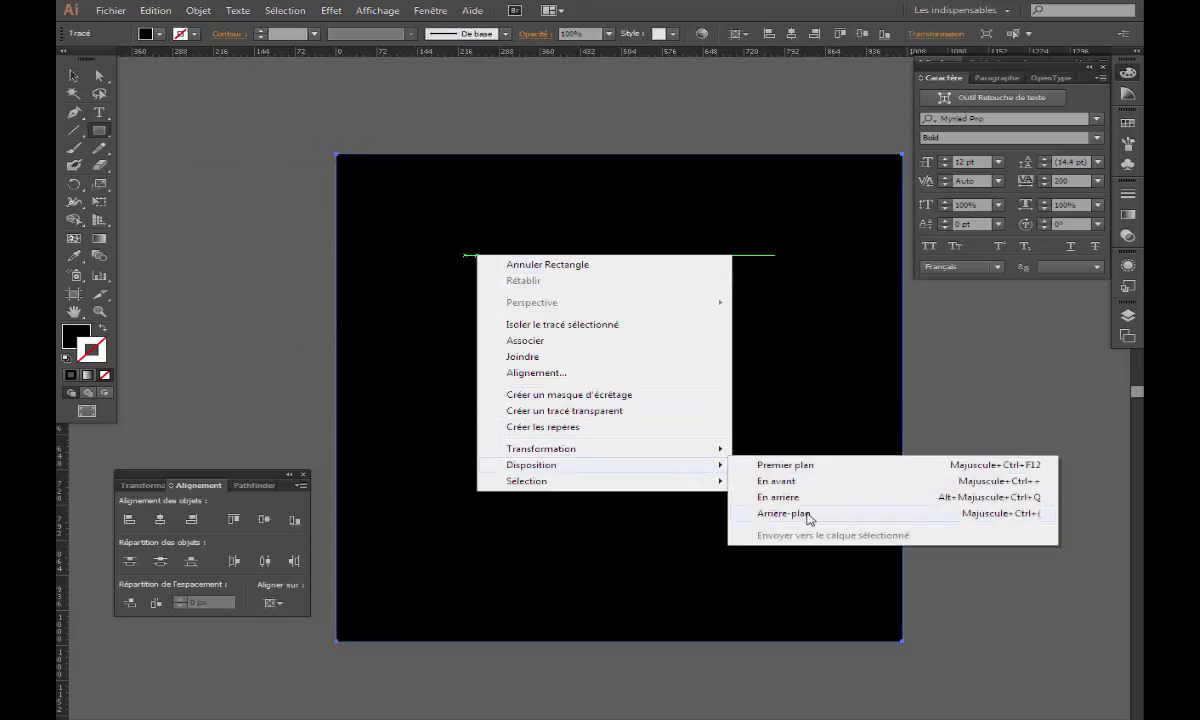
{"action": "left_click", "coordinate": [765, 512]}
{"action": "left_click", "coordinate": [73, 75]}
{"action": "left_click", "coordinate": [450, 102]}
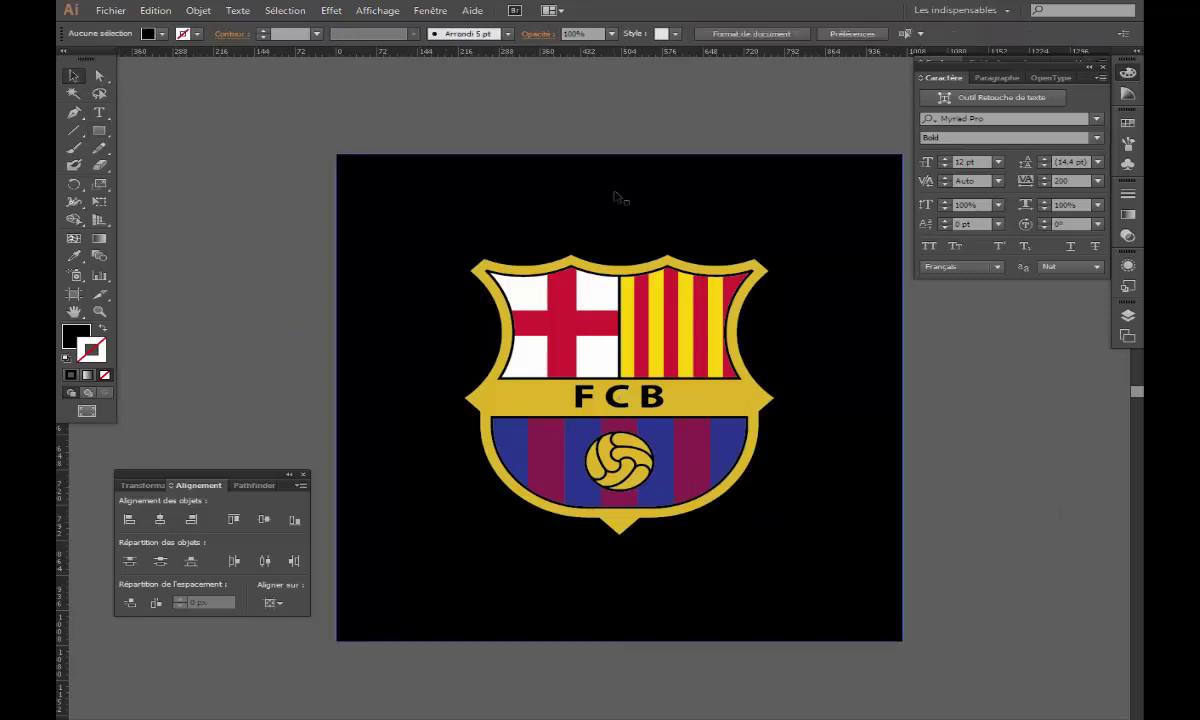
{"action": "left_click_drag", "start_coordinate": [619, 193], "coordinate": [549, 177]}
- Give the background square a radial gradient fill
{"action": "left_click", "coordinate": [1128, 214]}
{"action": "left_click", "coordinate": [723, 228]}
{"action": "left_click", "coordinate": [1022, 316]}
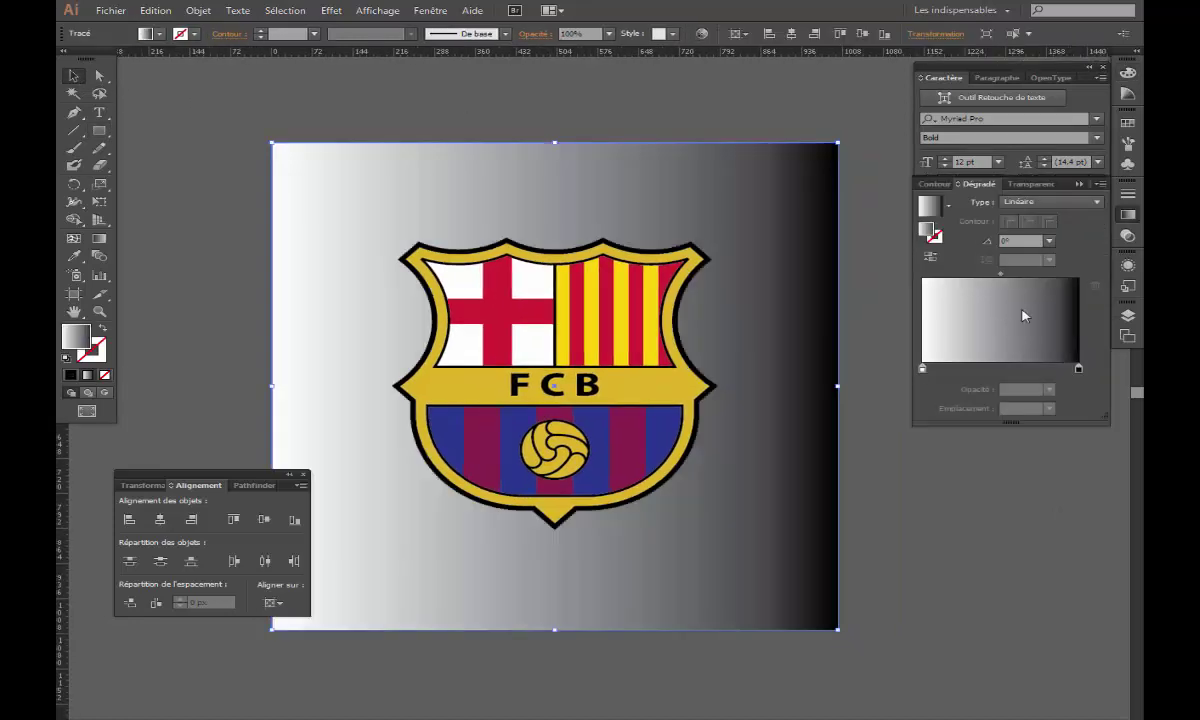
{"action": "left_click", "coordinate": [1050, 202]}
{"action": "left_click", "coordinate": [1045, 234]}
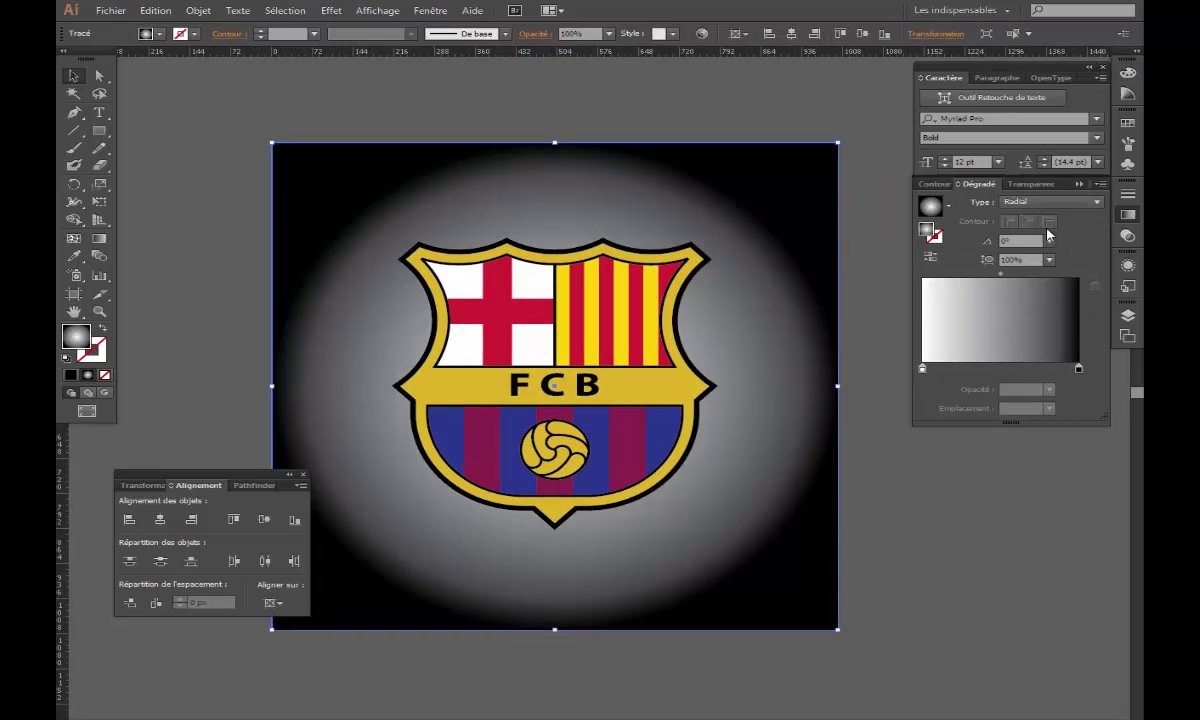
- Set the outer gradient stop to CMYK C100 M100 K0 for an indigo edge
{"action": "double_click", "coordinate": [1078, 369]}
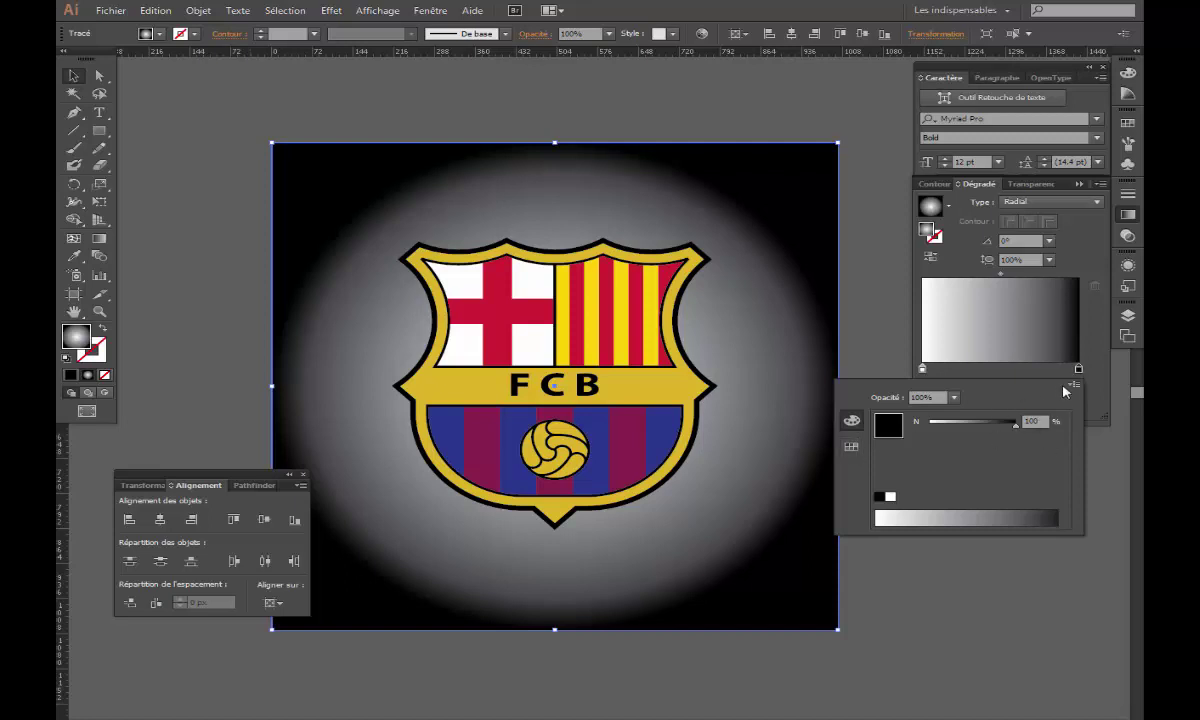
{"action": "left_click", "coordinate": [1074, 385]}
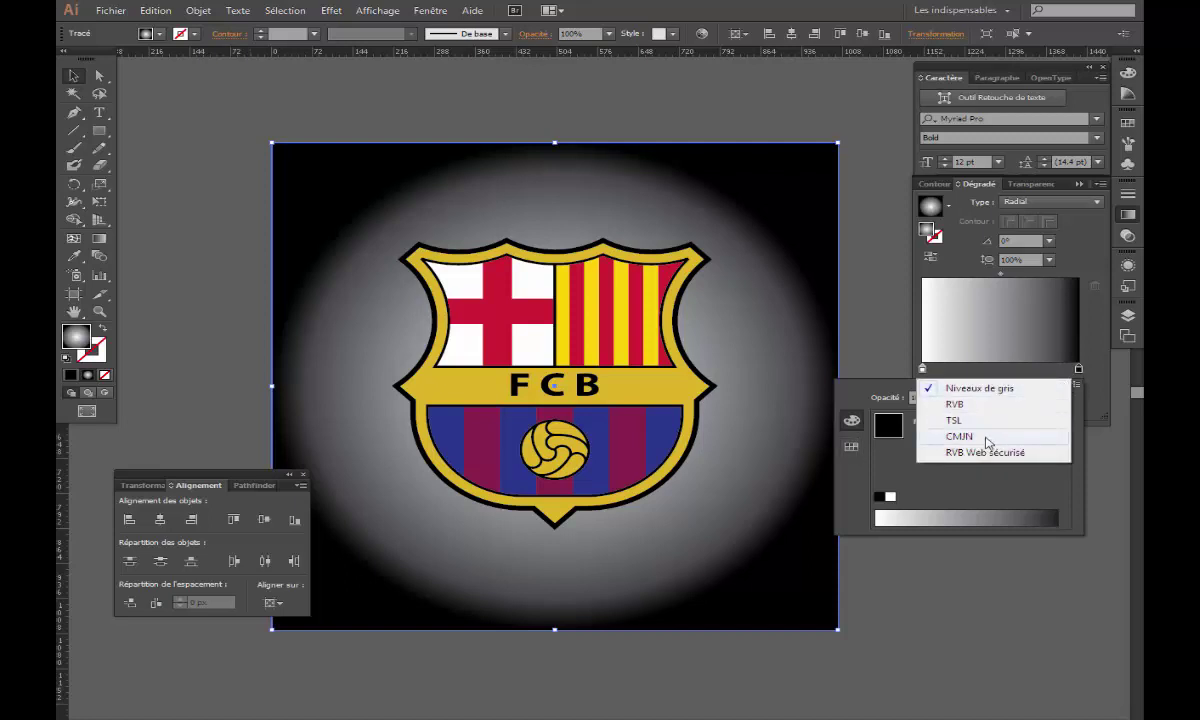
{"action": "left_click", "coordinate": [987, 437]}
{"action": "left_click_drag", "start_coordinate": [930, 421], "coordinate": [1045, 422]}
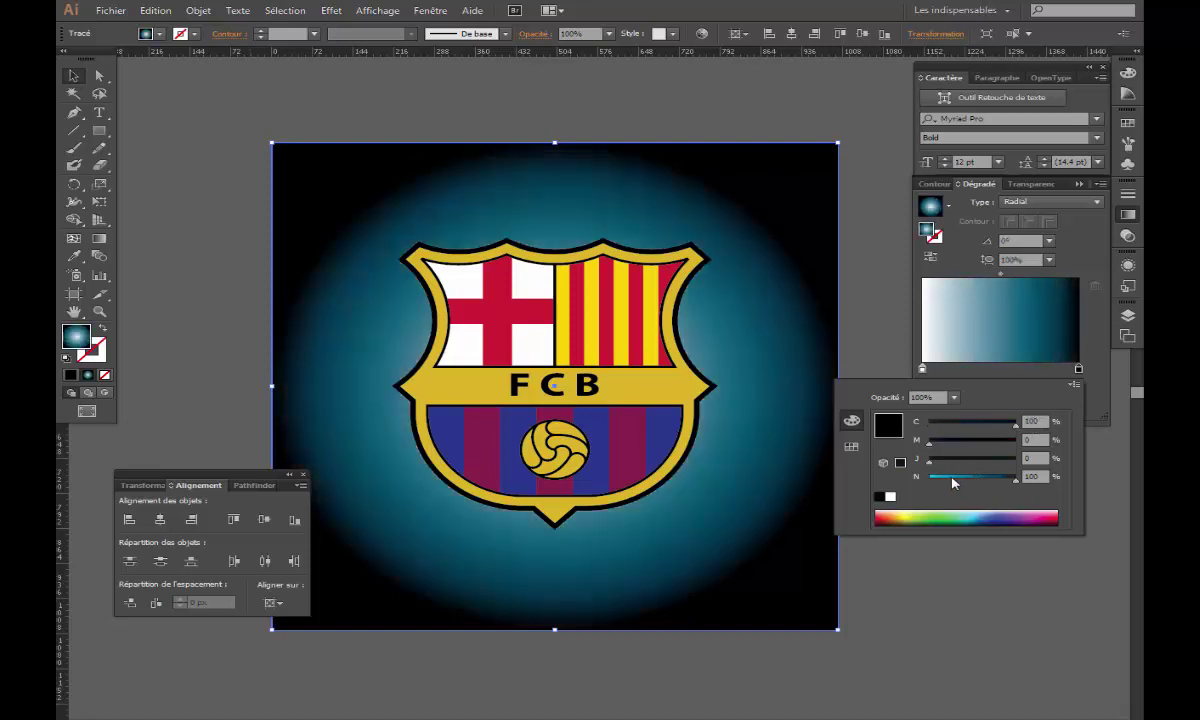
{"action": "left_click_drag", "start_coordinate": [953, 483], "coordinate": [915, 487]}
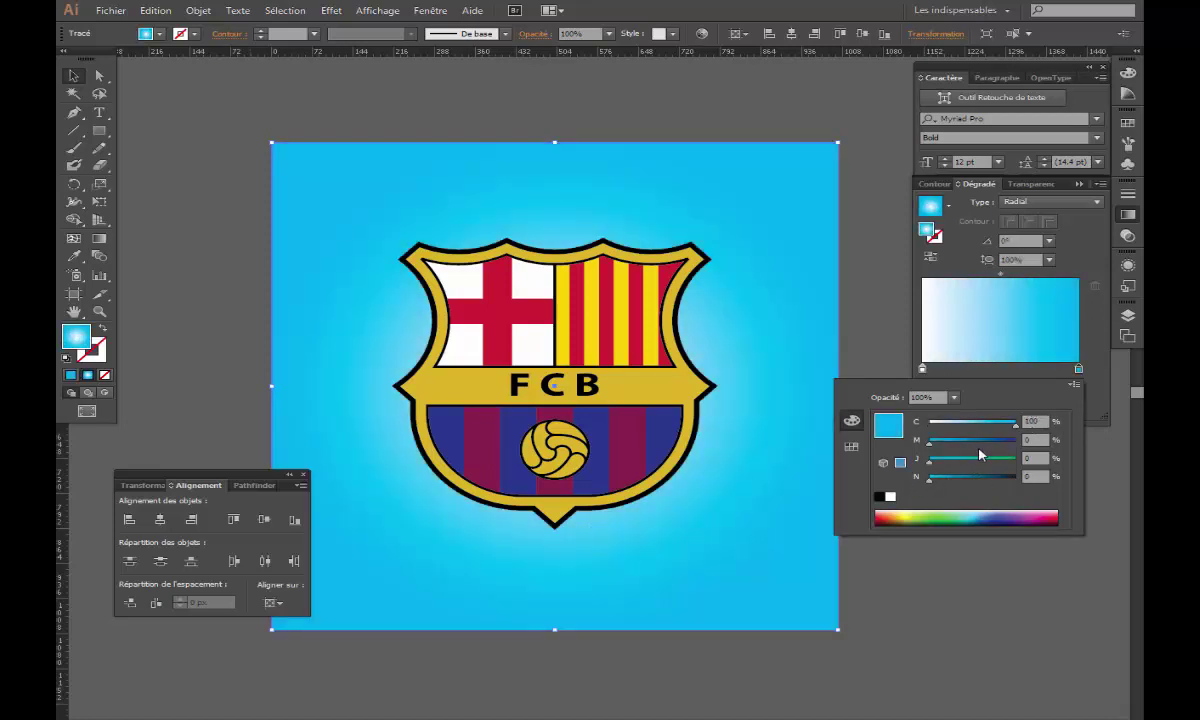
{"action": "left_click_drag", "start_coordinate": [930, 442], "coordinate": [1054, 450]}
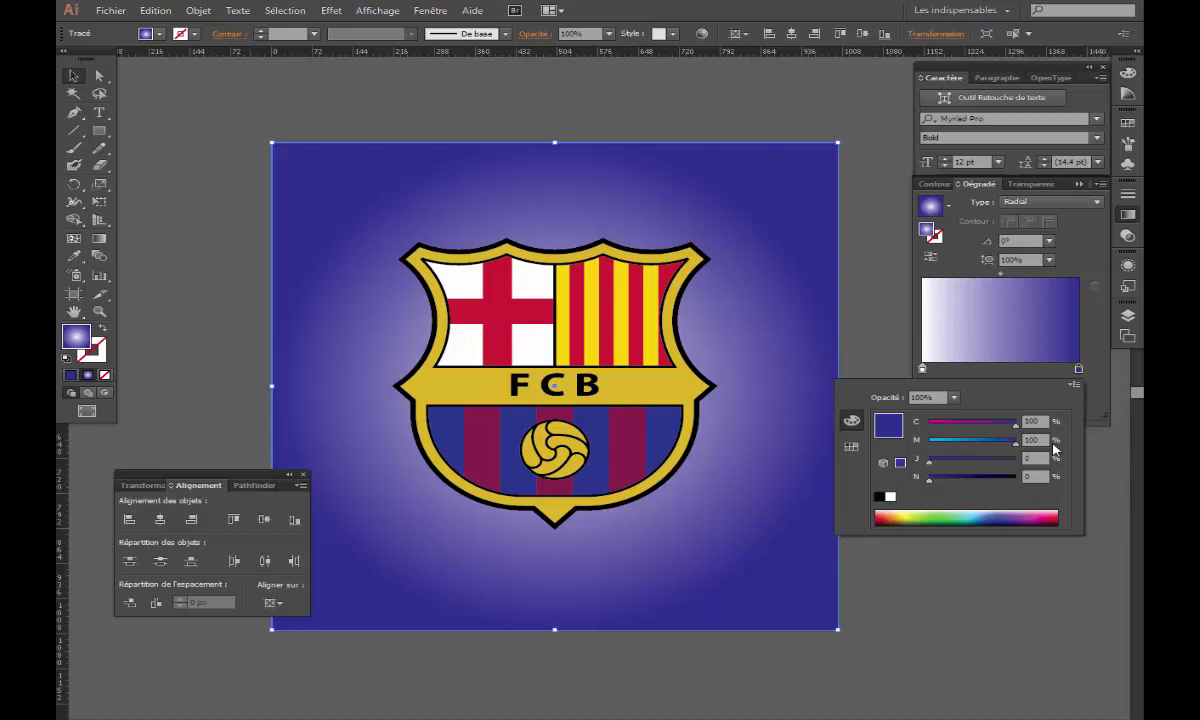
- Set the centre gradient stop to CMYK cyan 100 with magenta around 49
{"action": "left_click", "coordinate": [922, 369]}
{"action": "double_click", "coordinate": [922, 370]}
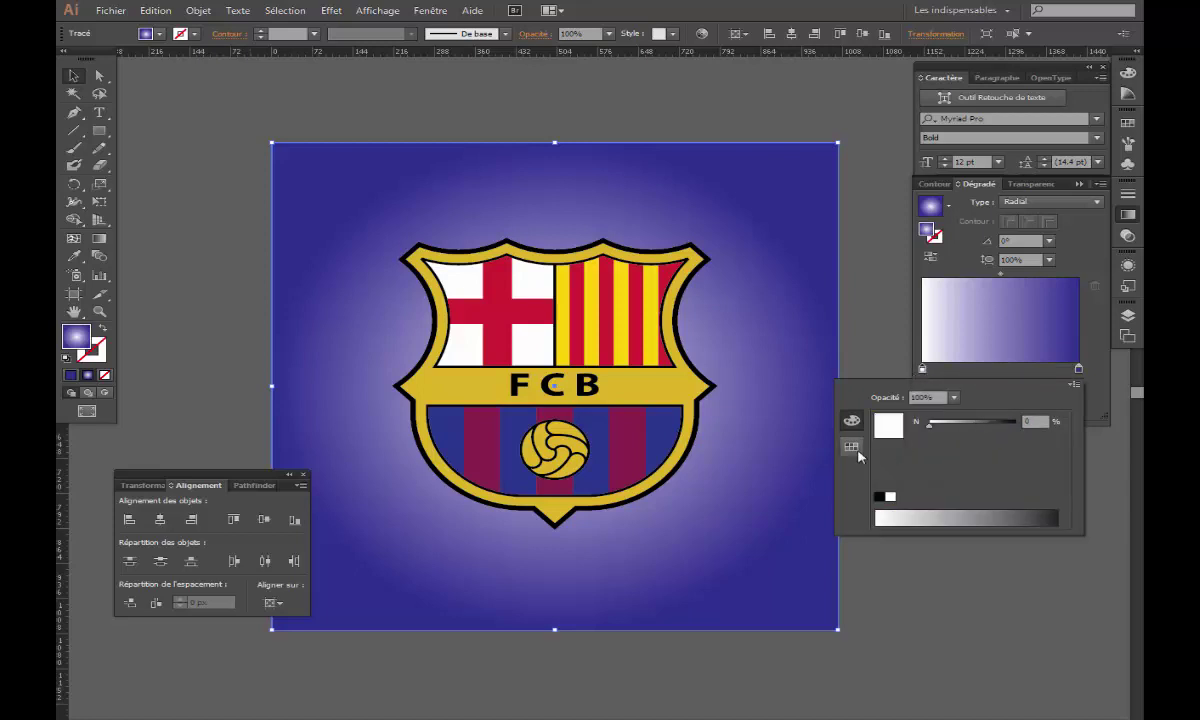
{"action": "left_click", "coordinate": [1074, 385]}
{"action": "left_click", "coordinate": [970, 436]}
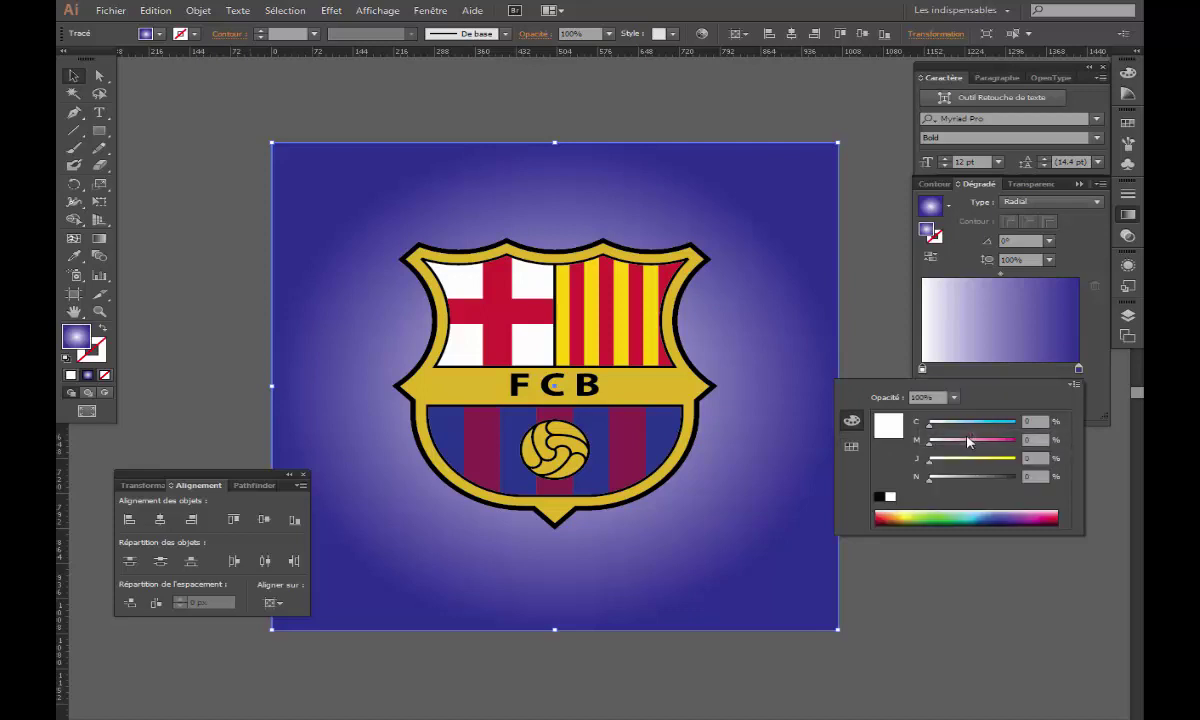
{"action": "left_click_drag", "start_coordinate": [975, 427], "coordinate": [1028, 424]}
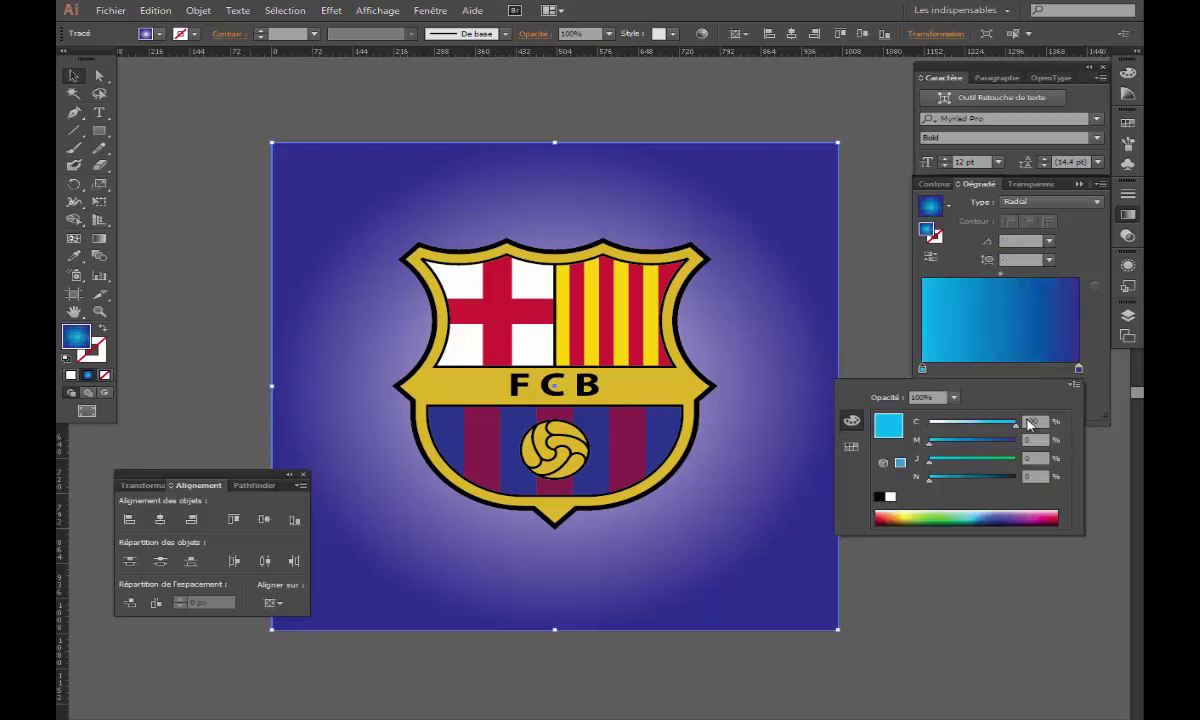
{"action": "left_click", "coordinate": [966, 442]}
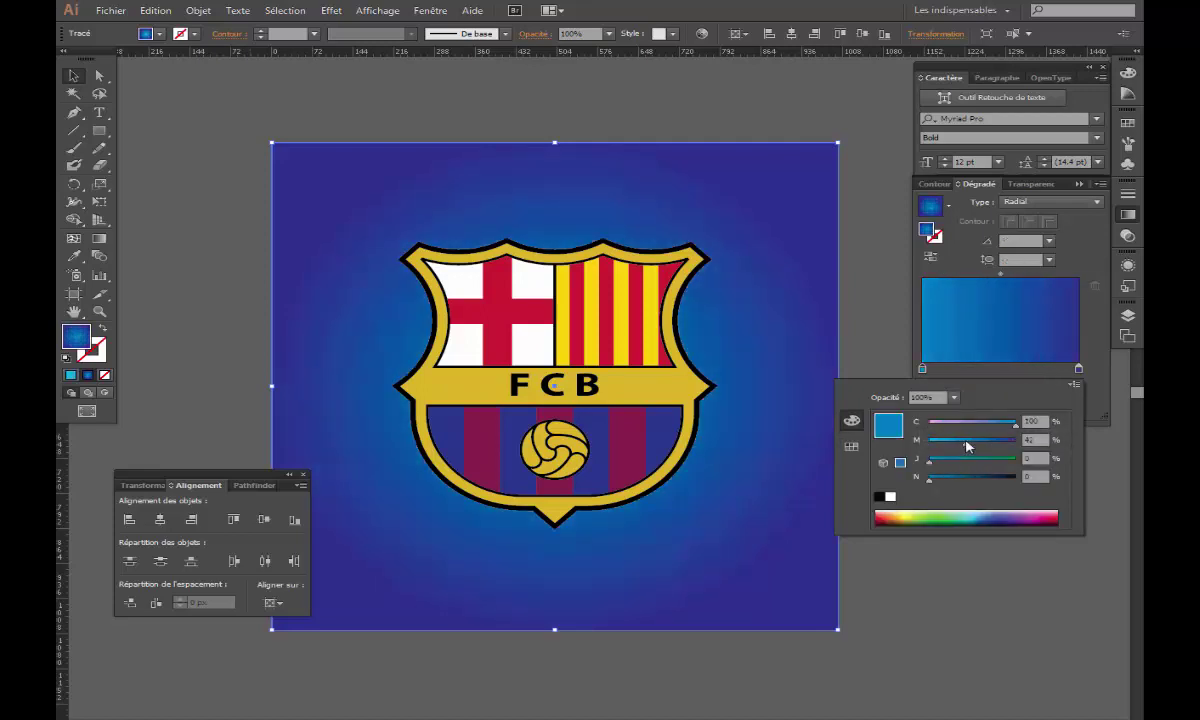
{"action": "mouse_move", "coordinate": [966, 446]}
{"action": "left_mouse_down"}
{"action": "mouse_move", "coordinate": [973, 453]}
{"action": "mouse_move", "coordinate": [962, 452]}
{"action": "left_mouse_up"}
{"action": "left_click", "coordinate": [959, 447]}
{"action": "key", "text": "Return"}
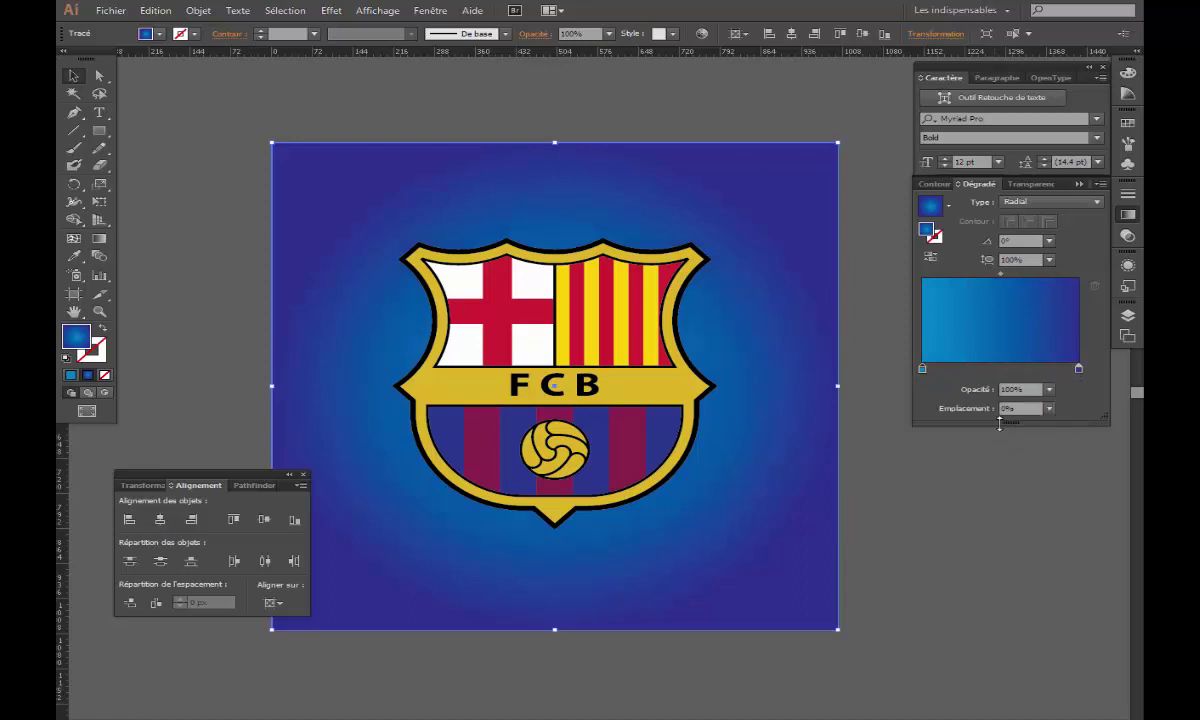
- Deselect, hide the panels, zoom in on the crest and view it full screen
{"action": "left_click", "coordinate": [922, 506]}
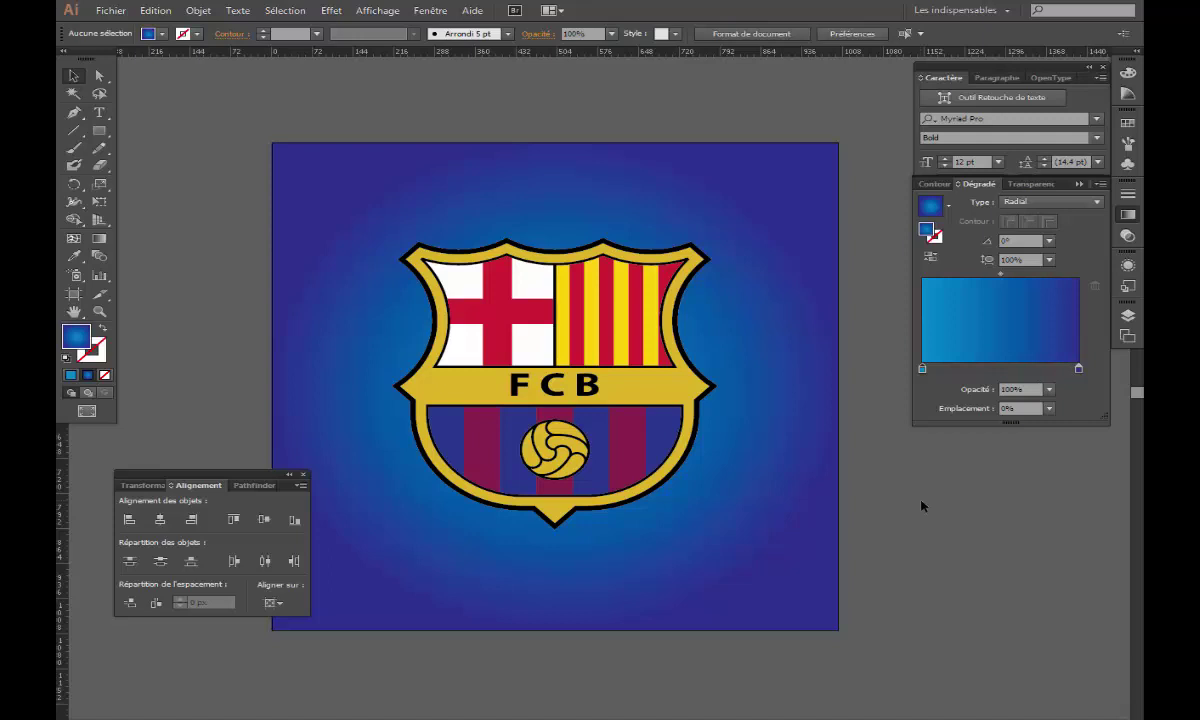
{"action": "key", "text": "shift+Tab"}
{"action": "key", "text": "ctrl+plus"}
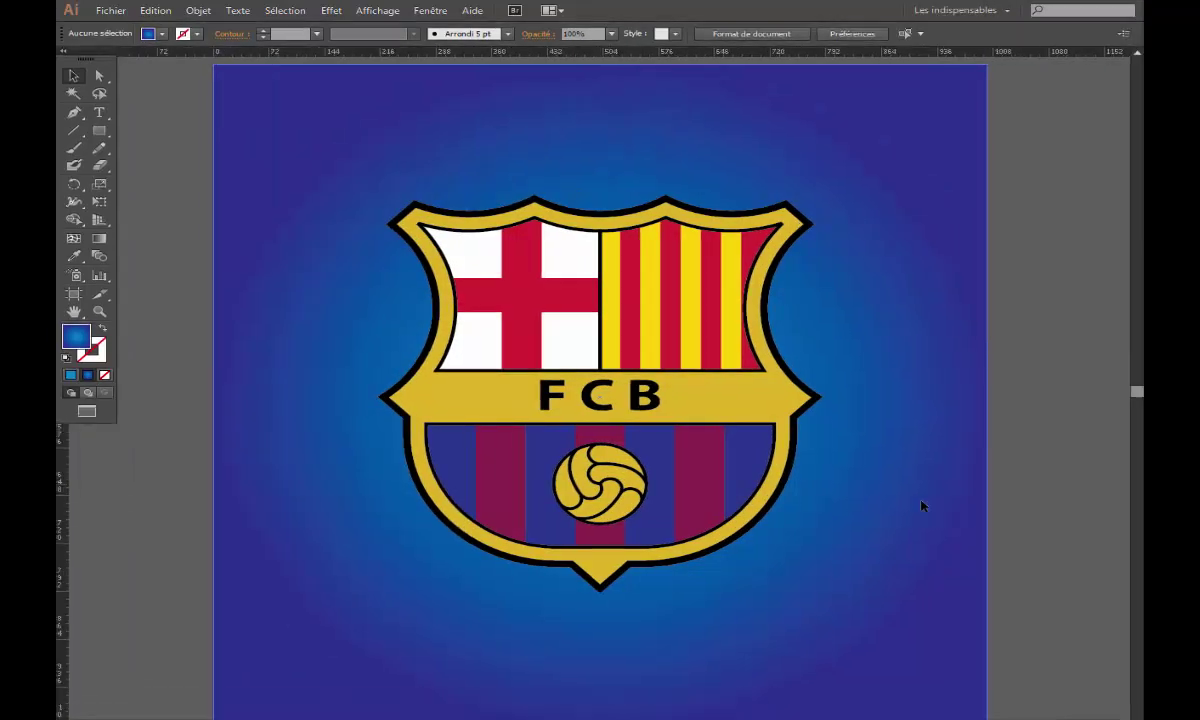
{"action": "key", "text": "f"}
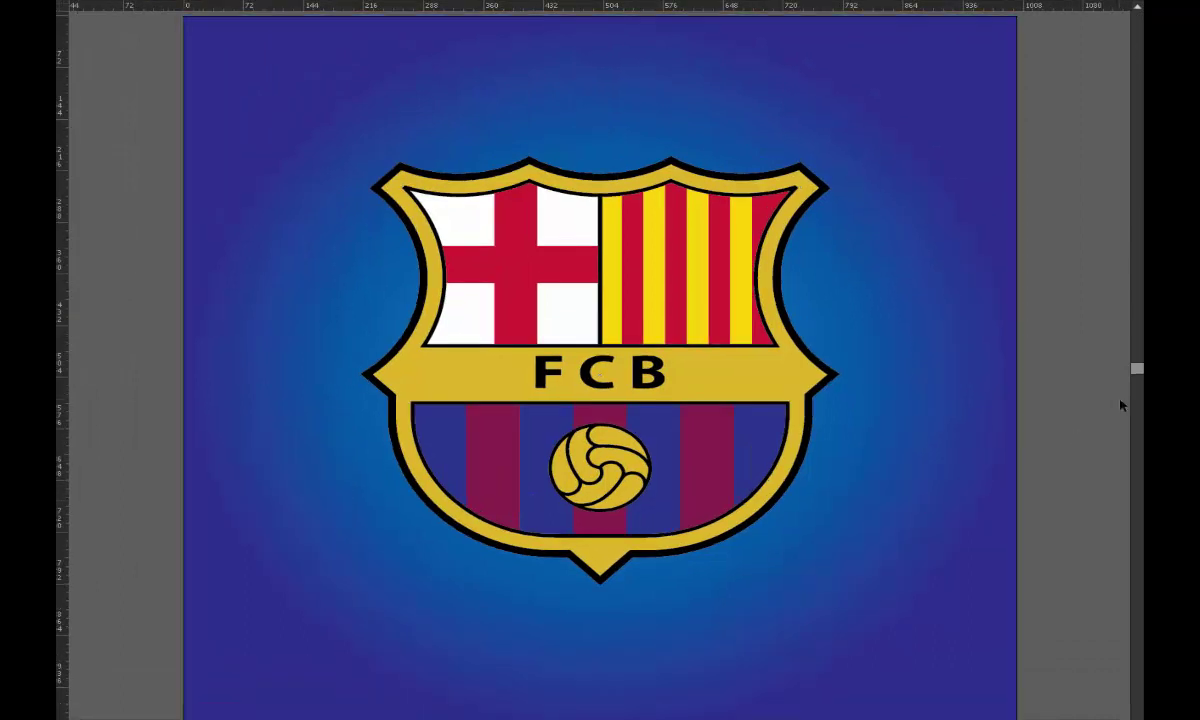